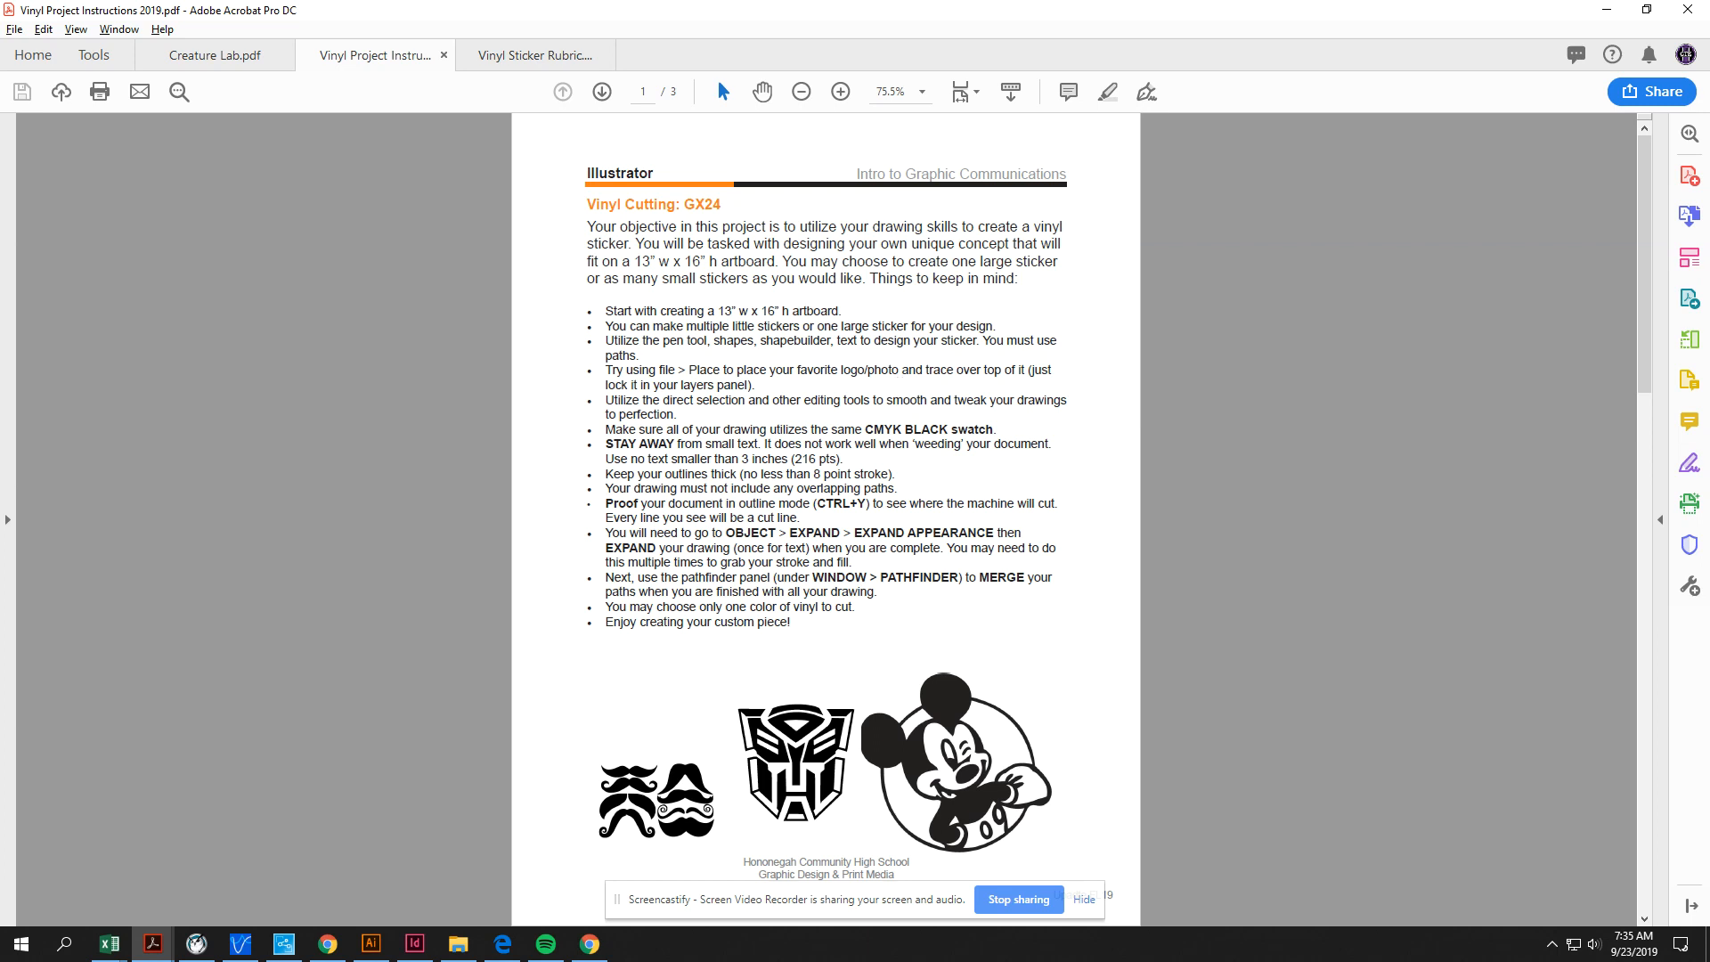
Step: Switch from the project instructions PDF to Illustrator and open the recent file Full sheet example.ai
scroll(604, 167, "down", 4)
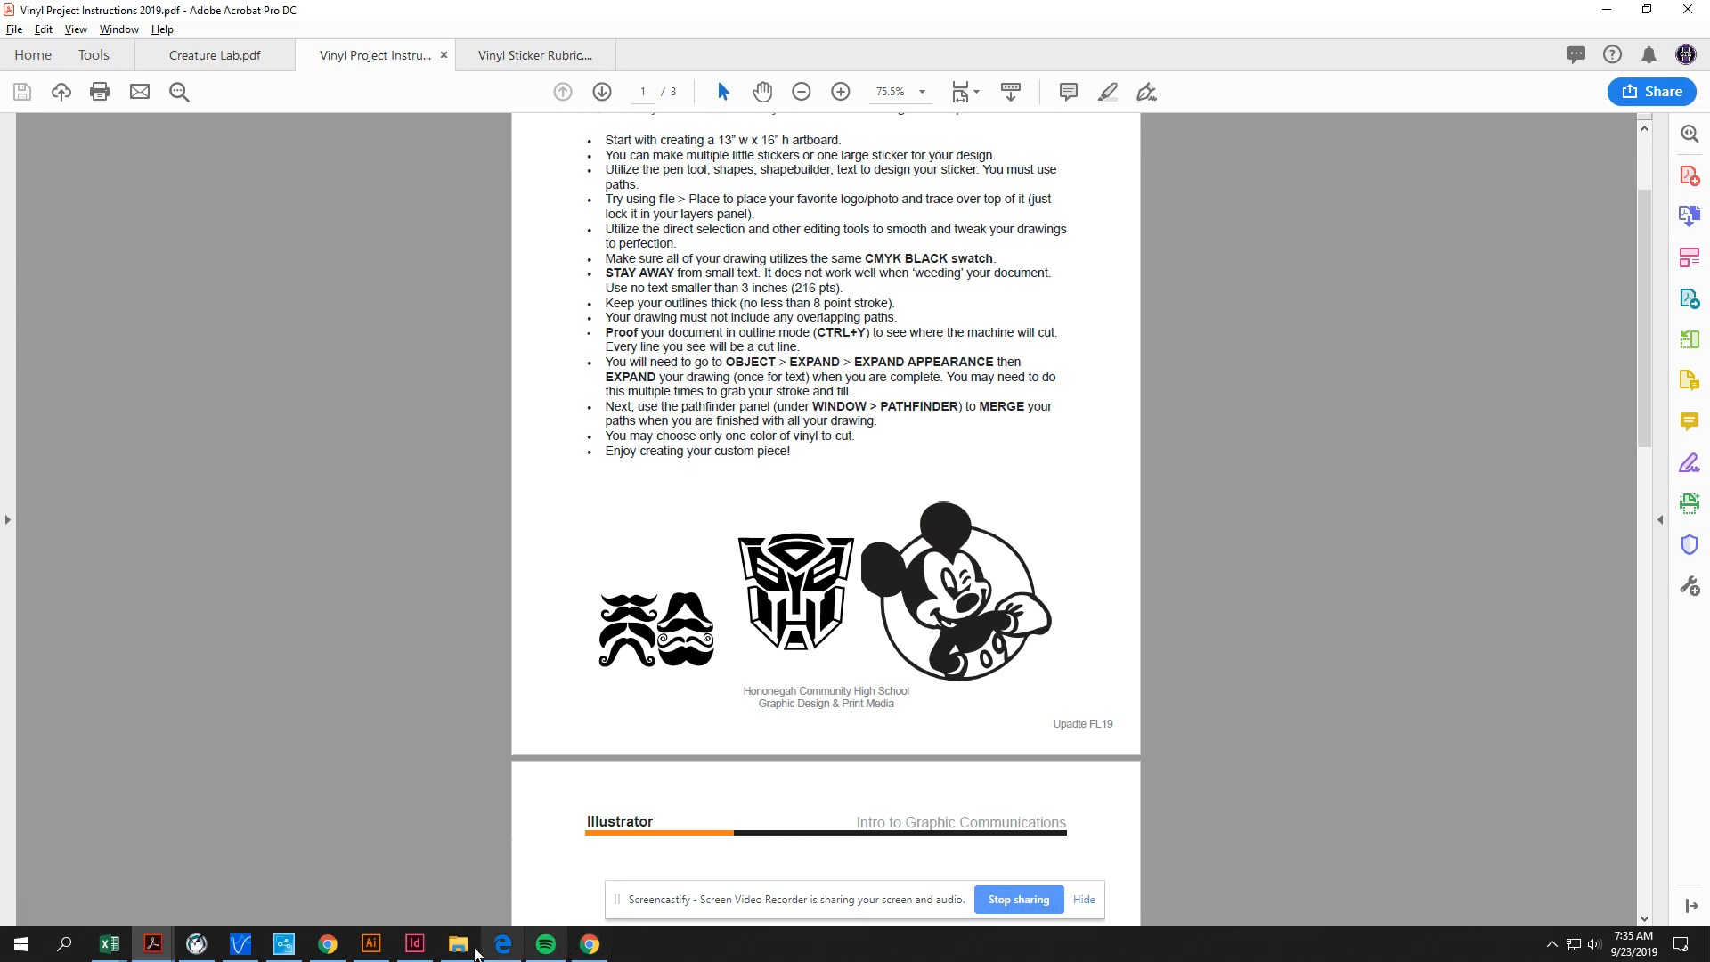
left_click(371, 944)
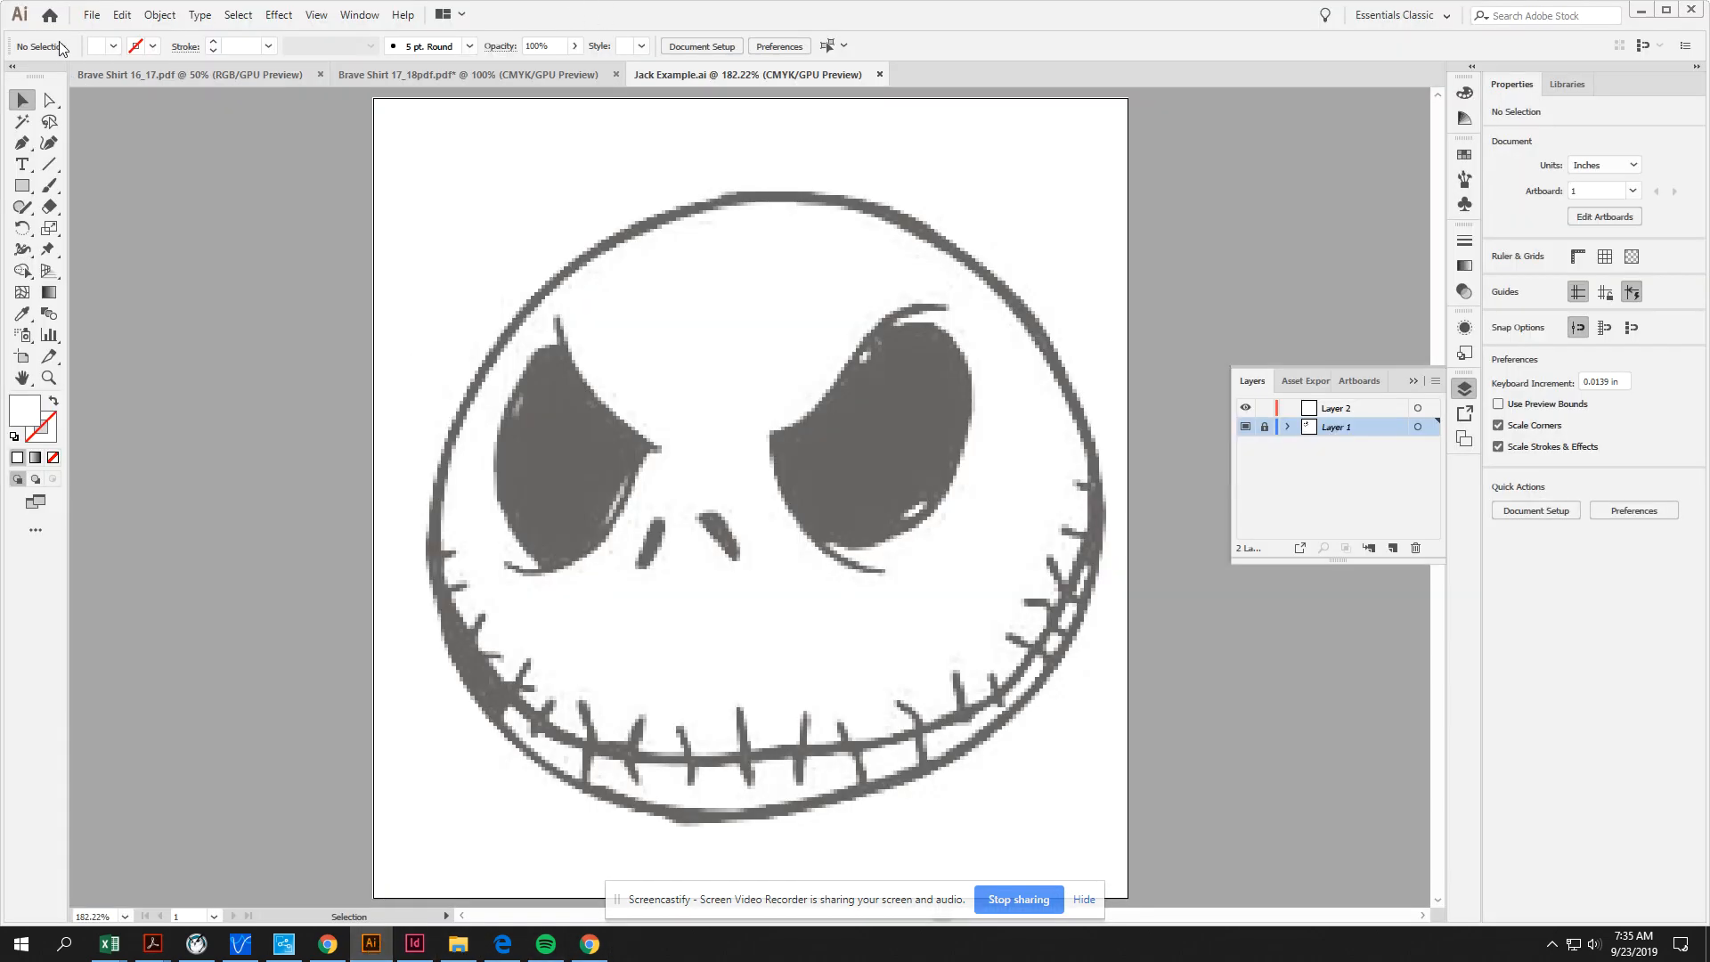
left_click(92, 15)
mouse_move(172, 94)
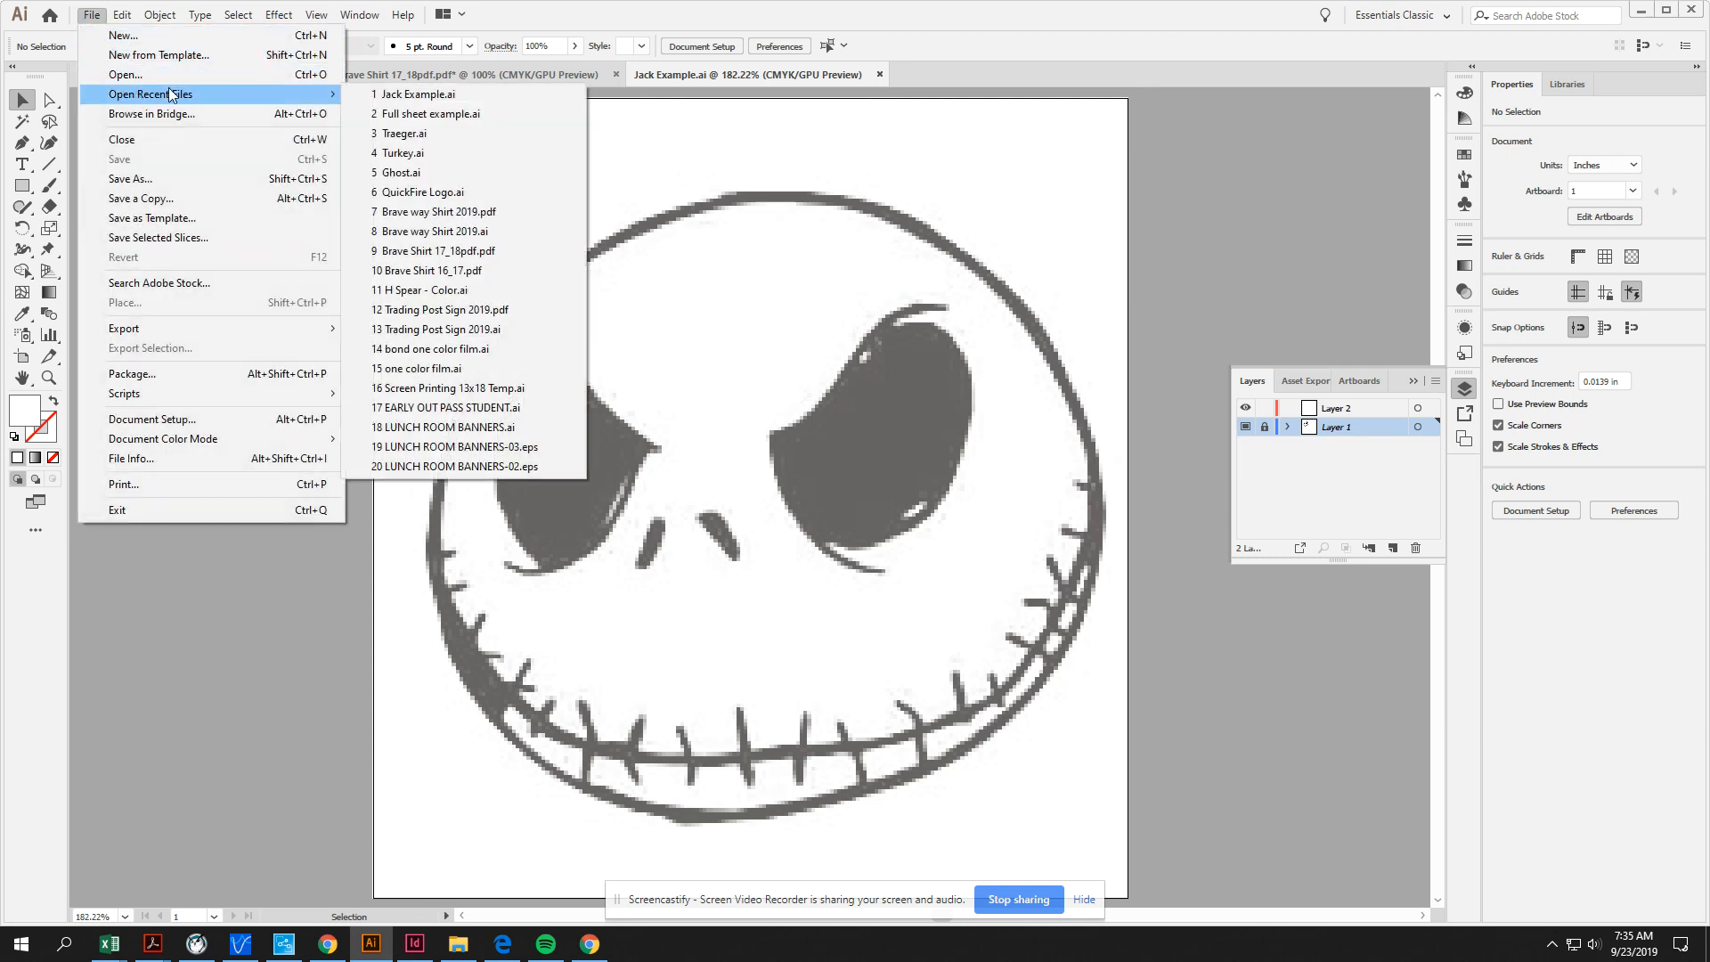
left_click(433, 115)
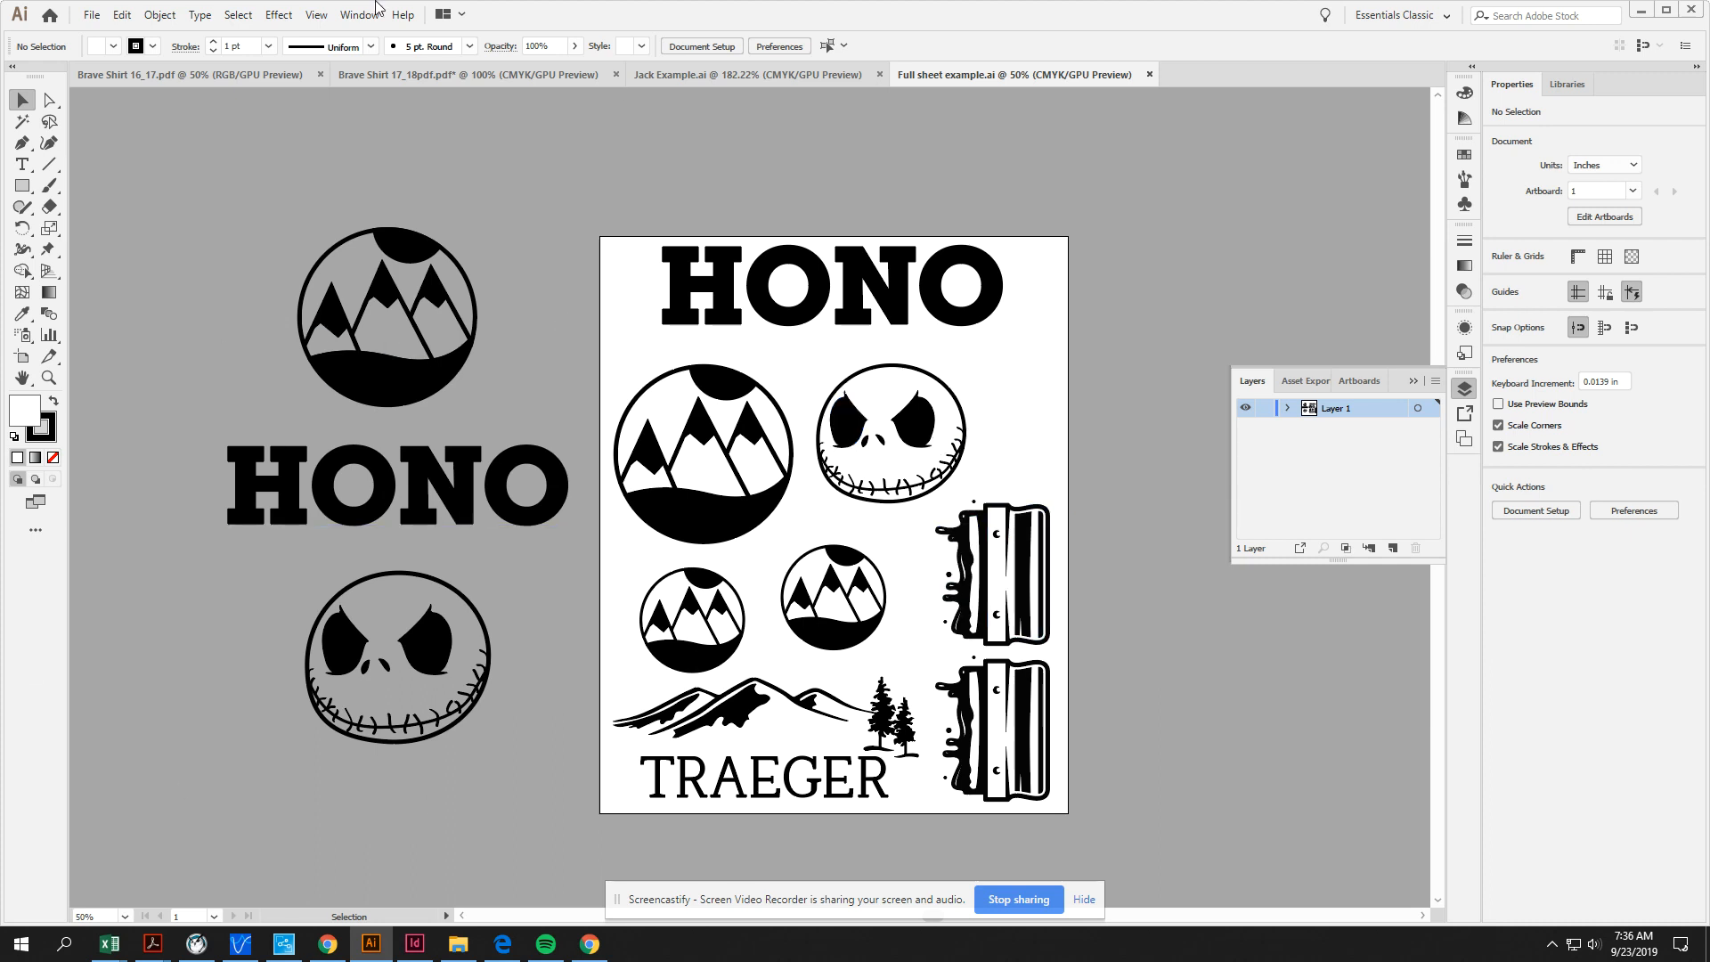
Step: Select the HONO lettering on the artboard and check the sheet's cut lines in outline view
left_click(704, 282)
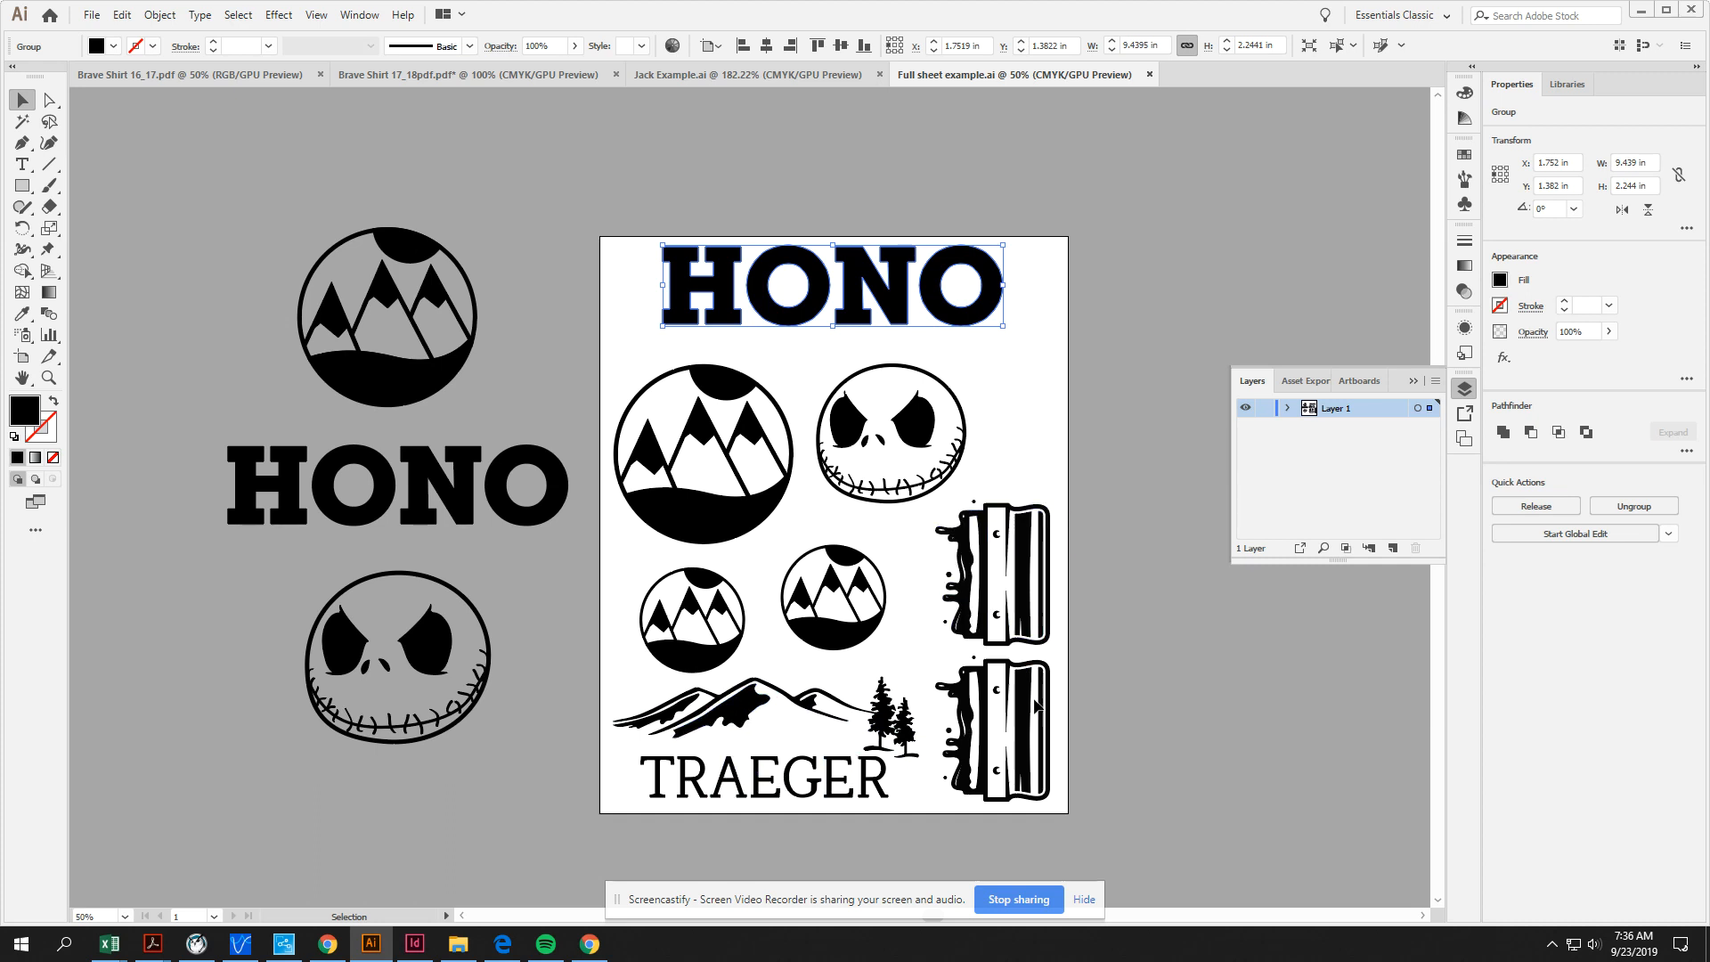
key("ctrl+y")
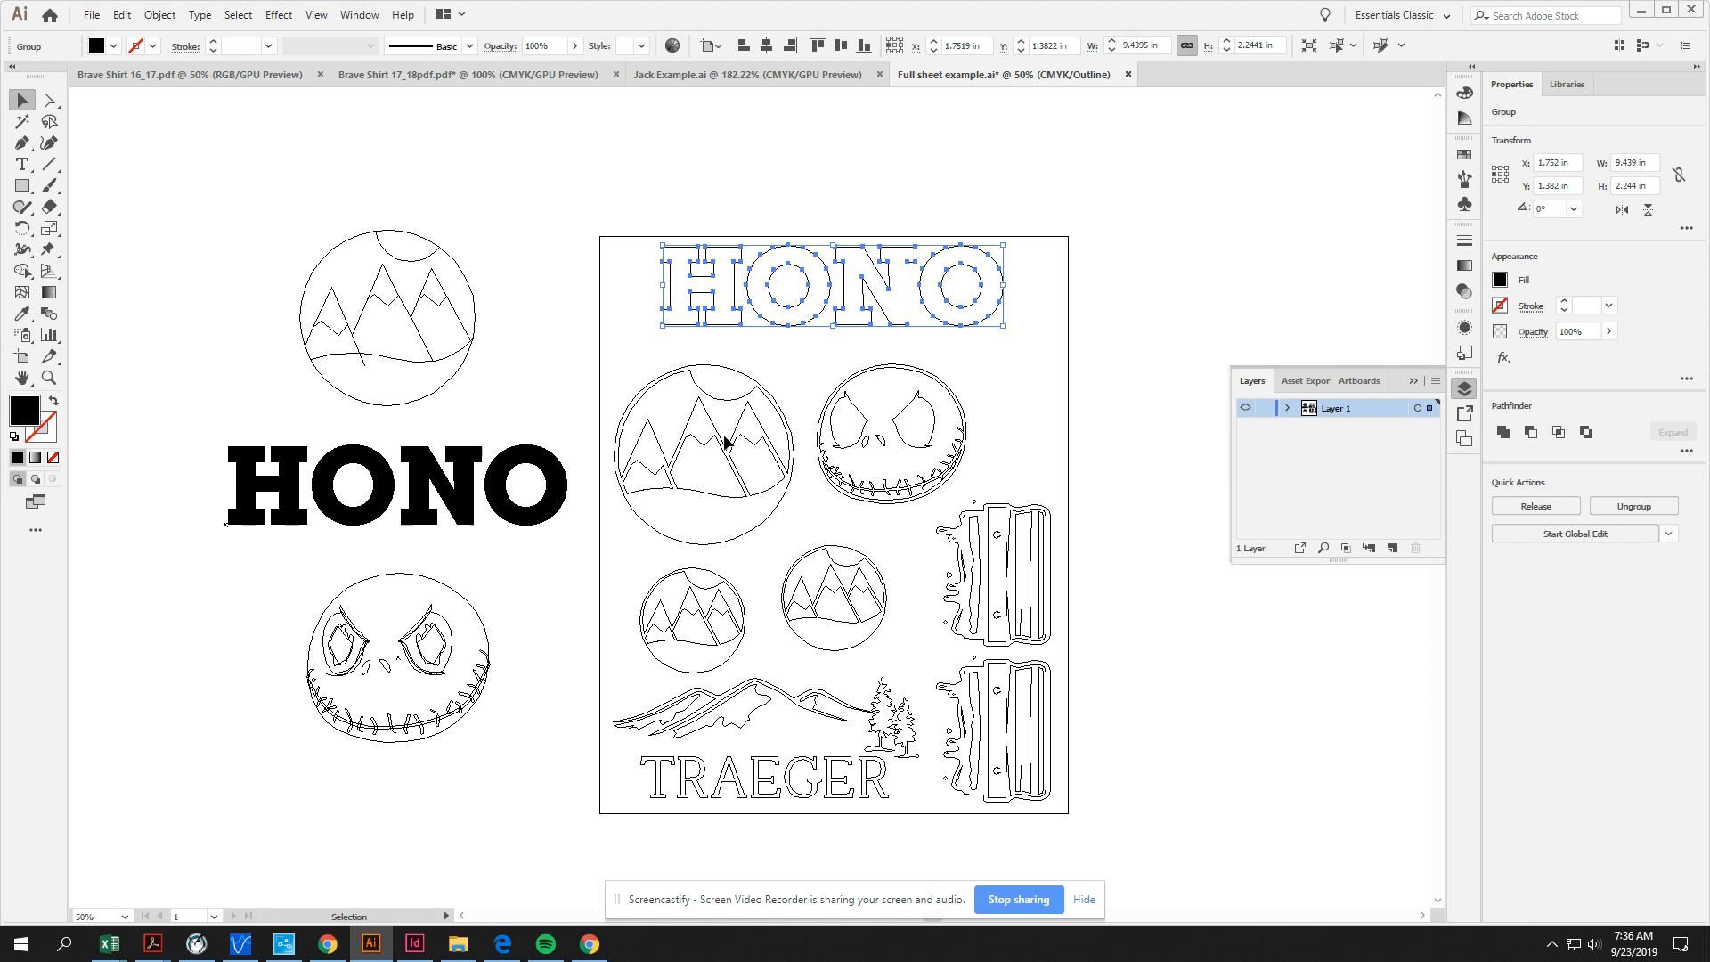
left_click(1686, 450)
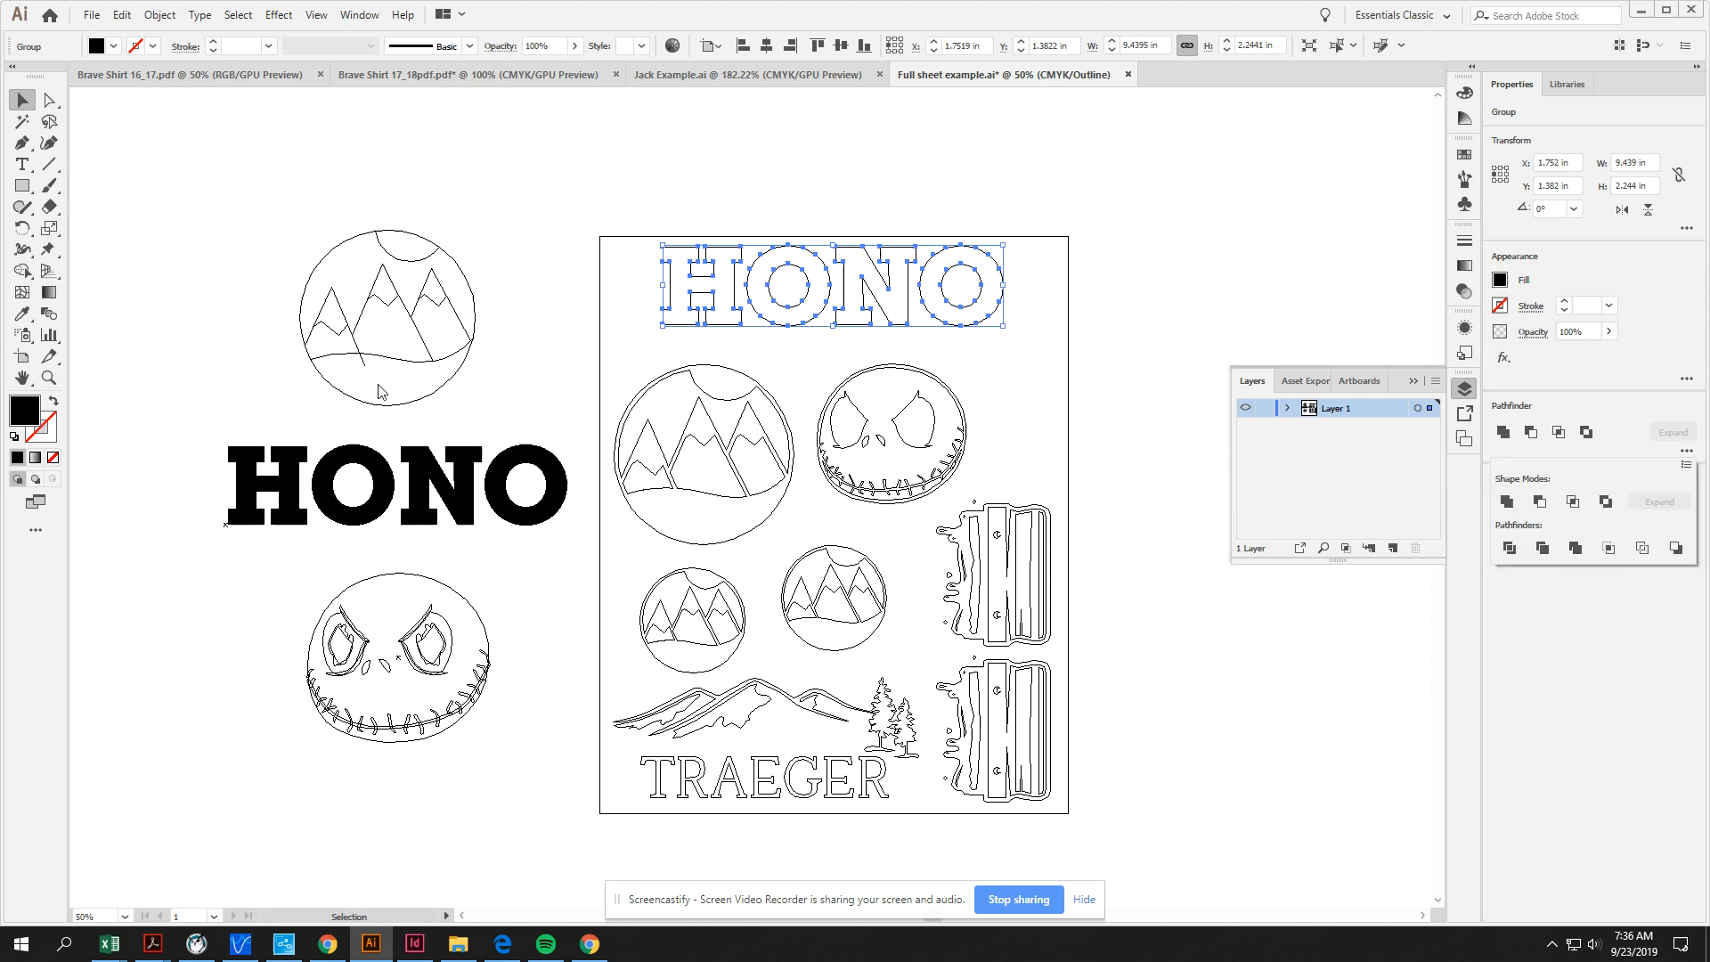
left_click(204, 317)
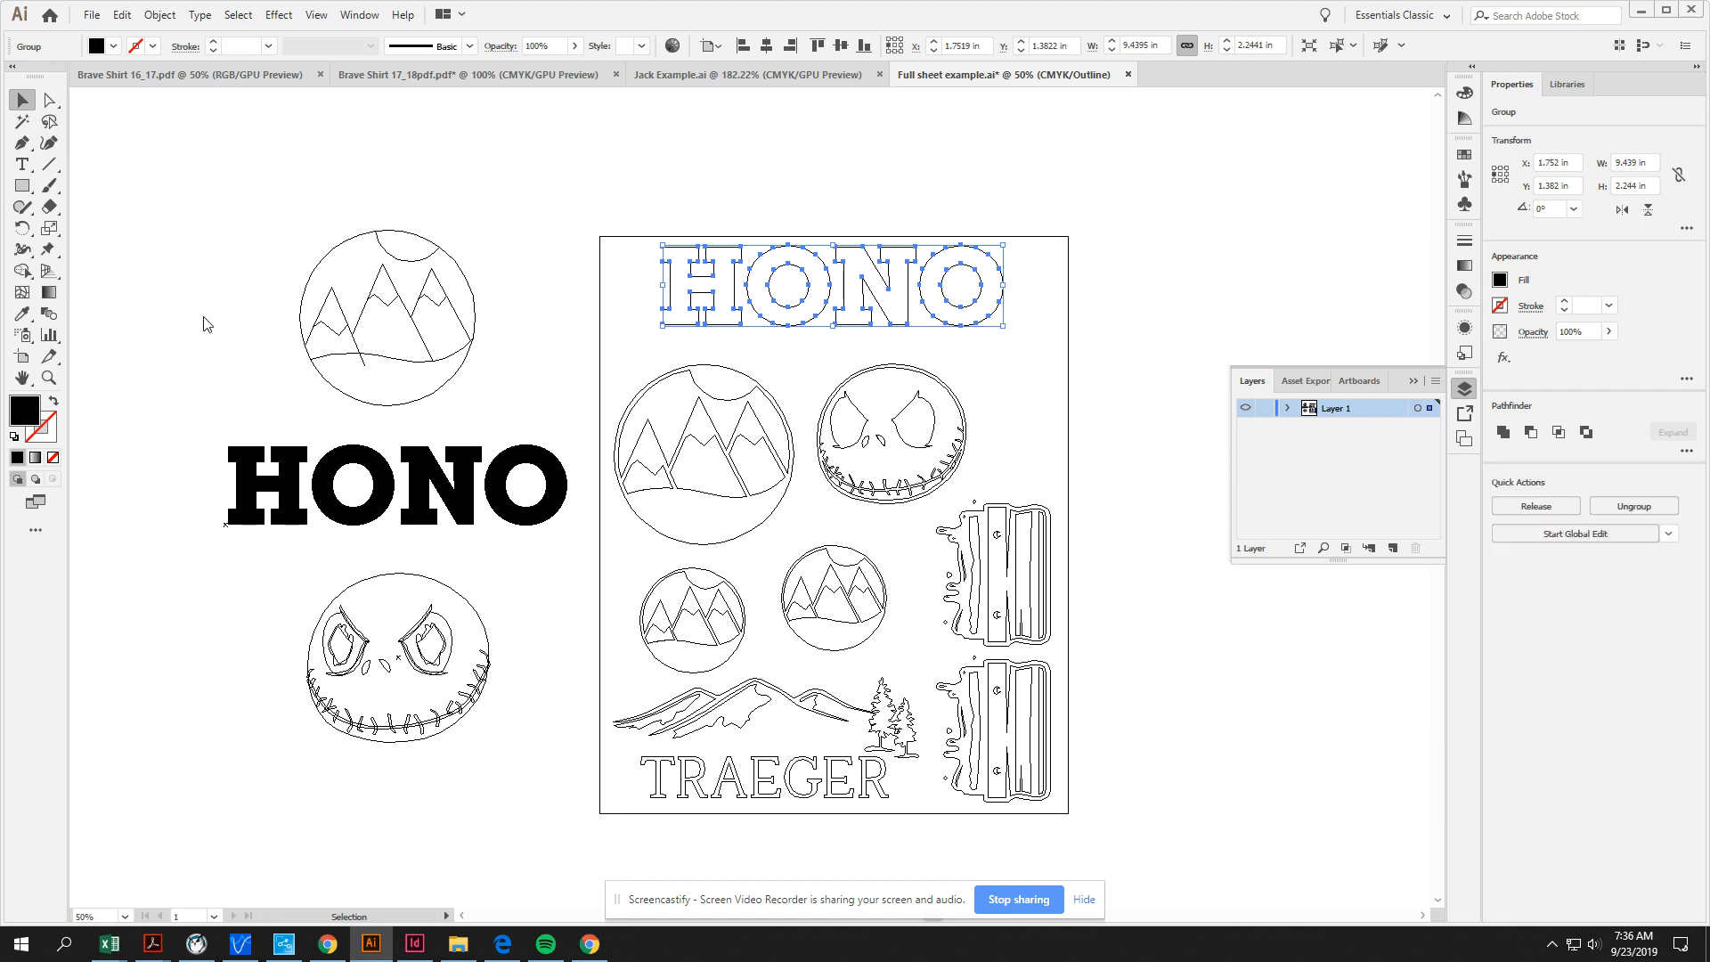
Step: Duplicate the mountain badge beside the artboard into the empty space above the original and return to preview mode
left_click_drag(213, 237, 713, 558)
left_click_drag(563, 509, 633, 285)
key("ctrl+y")
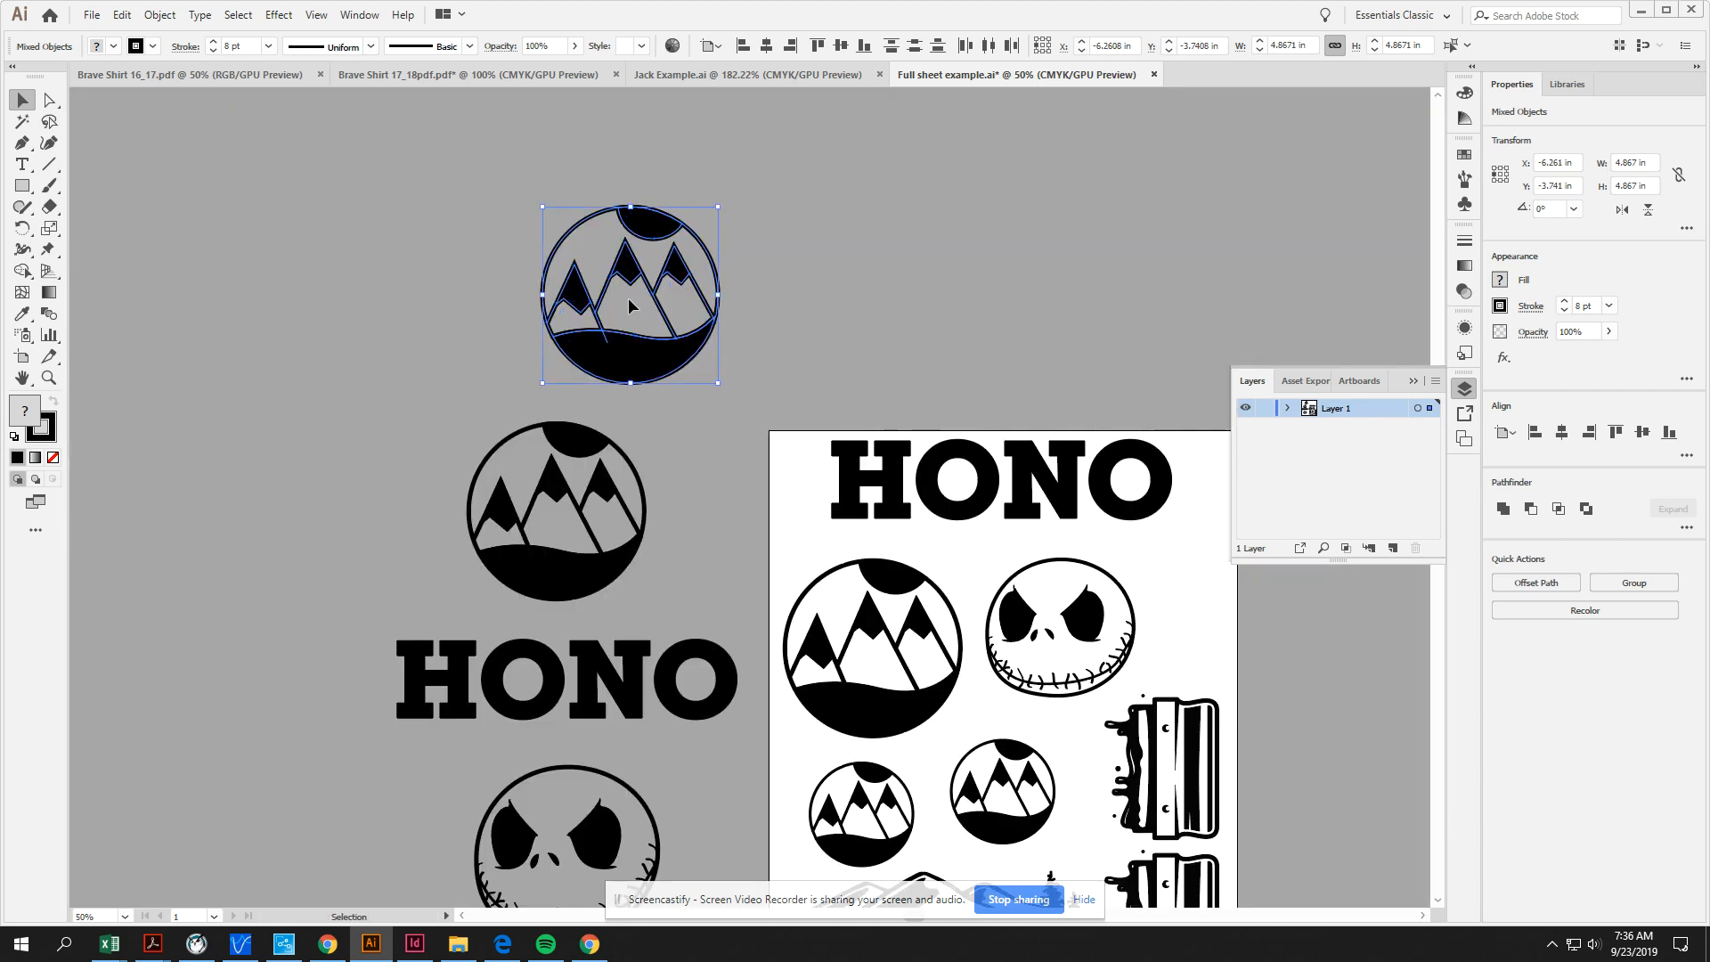
left_click(782, 264)
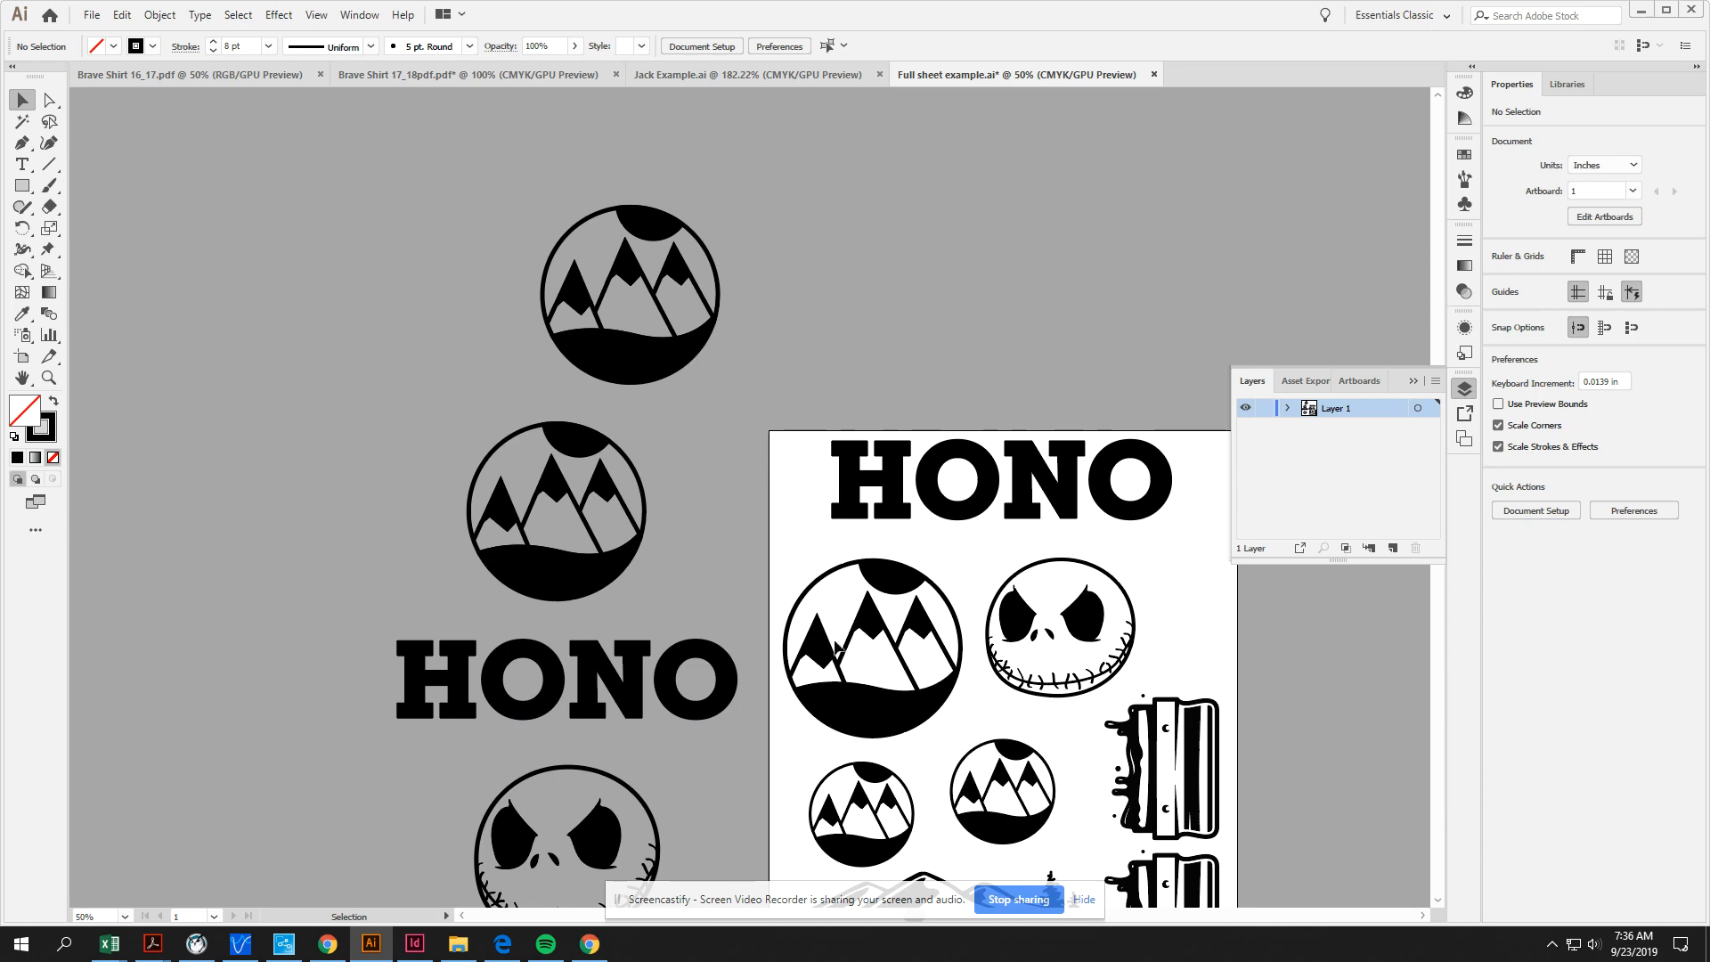
Step: Switch to outline view and expand the fill and stroke of the duplicated mountain badge
key("ctrl+y")
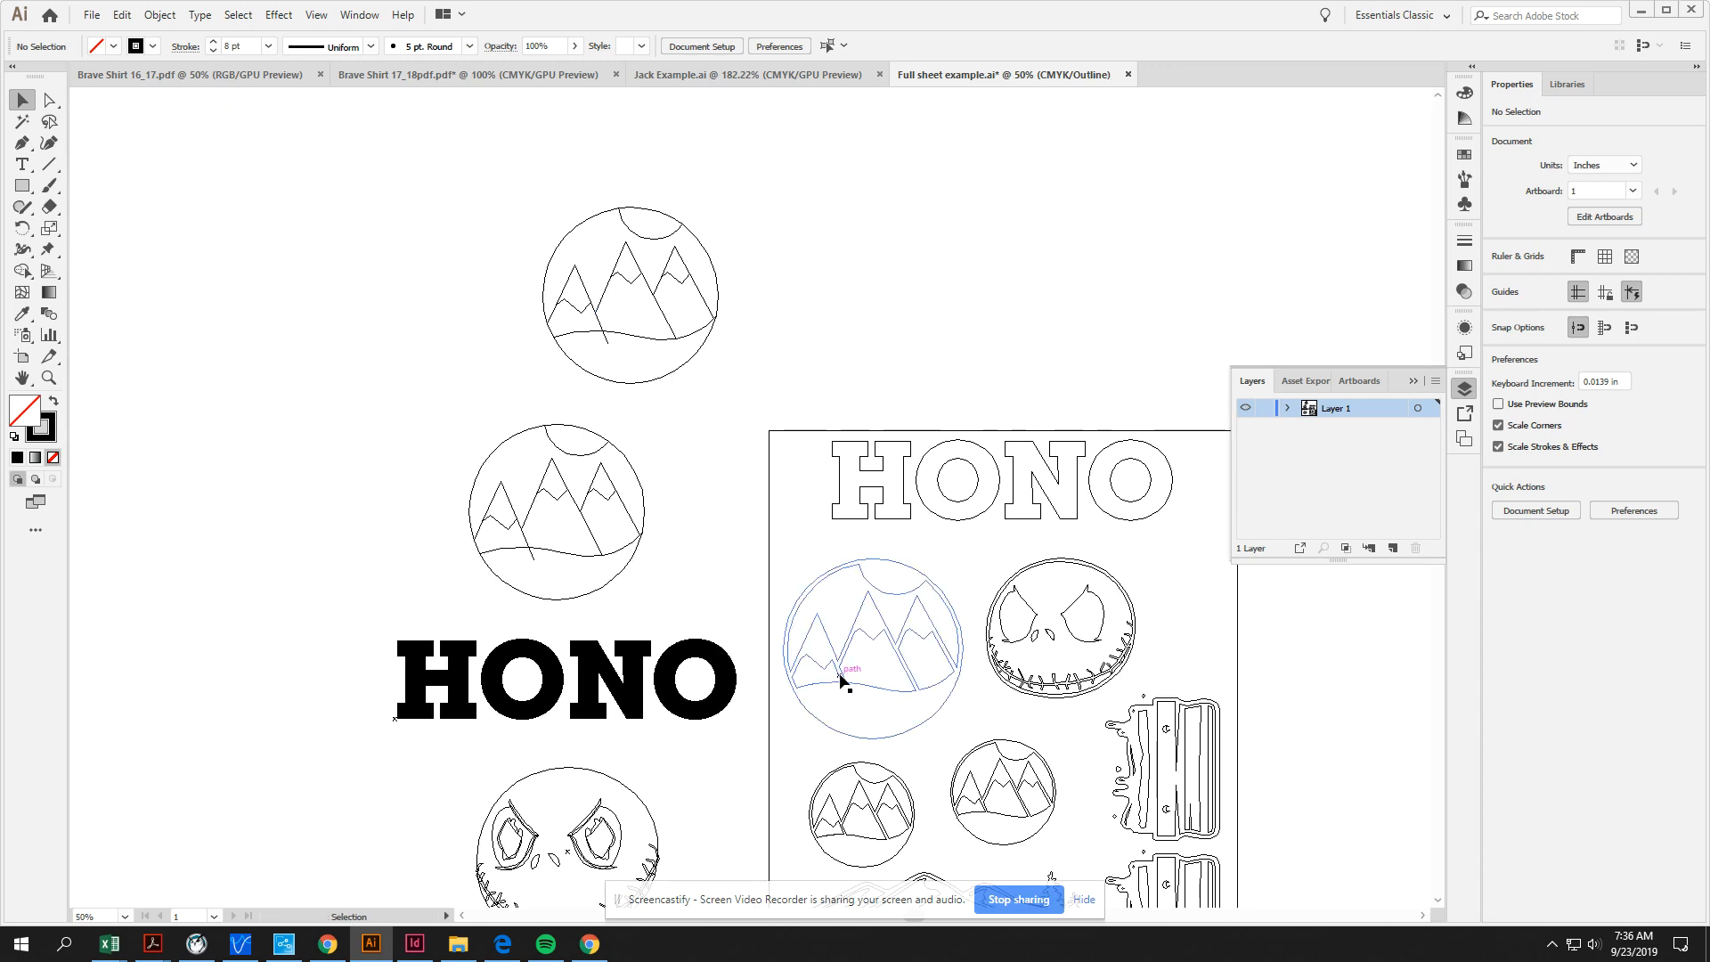
left_click_drag(476, 158, 741, 399)
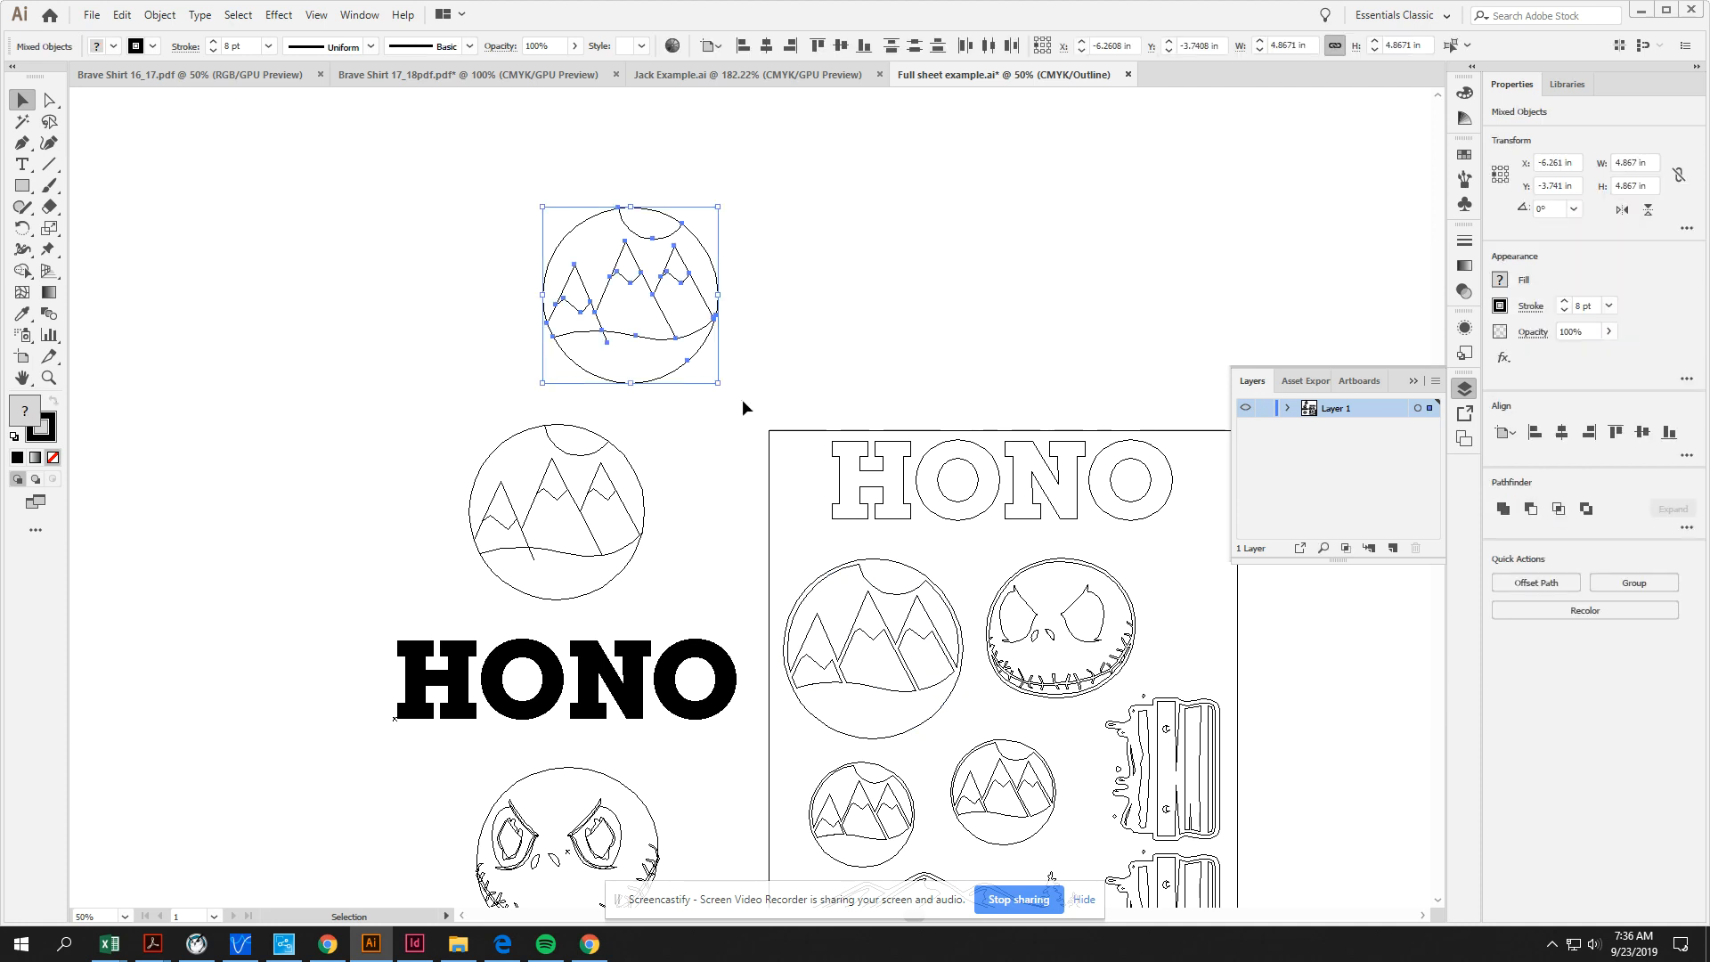
left_click(161, 15)
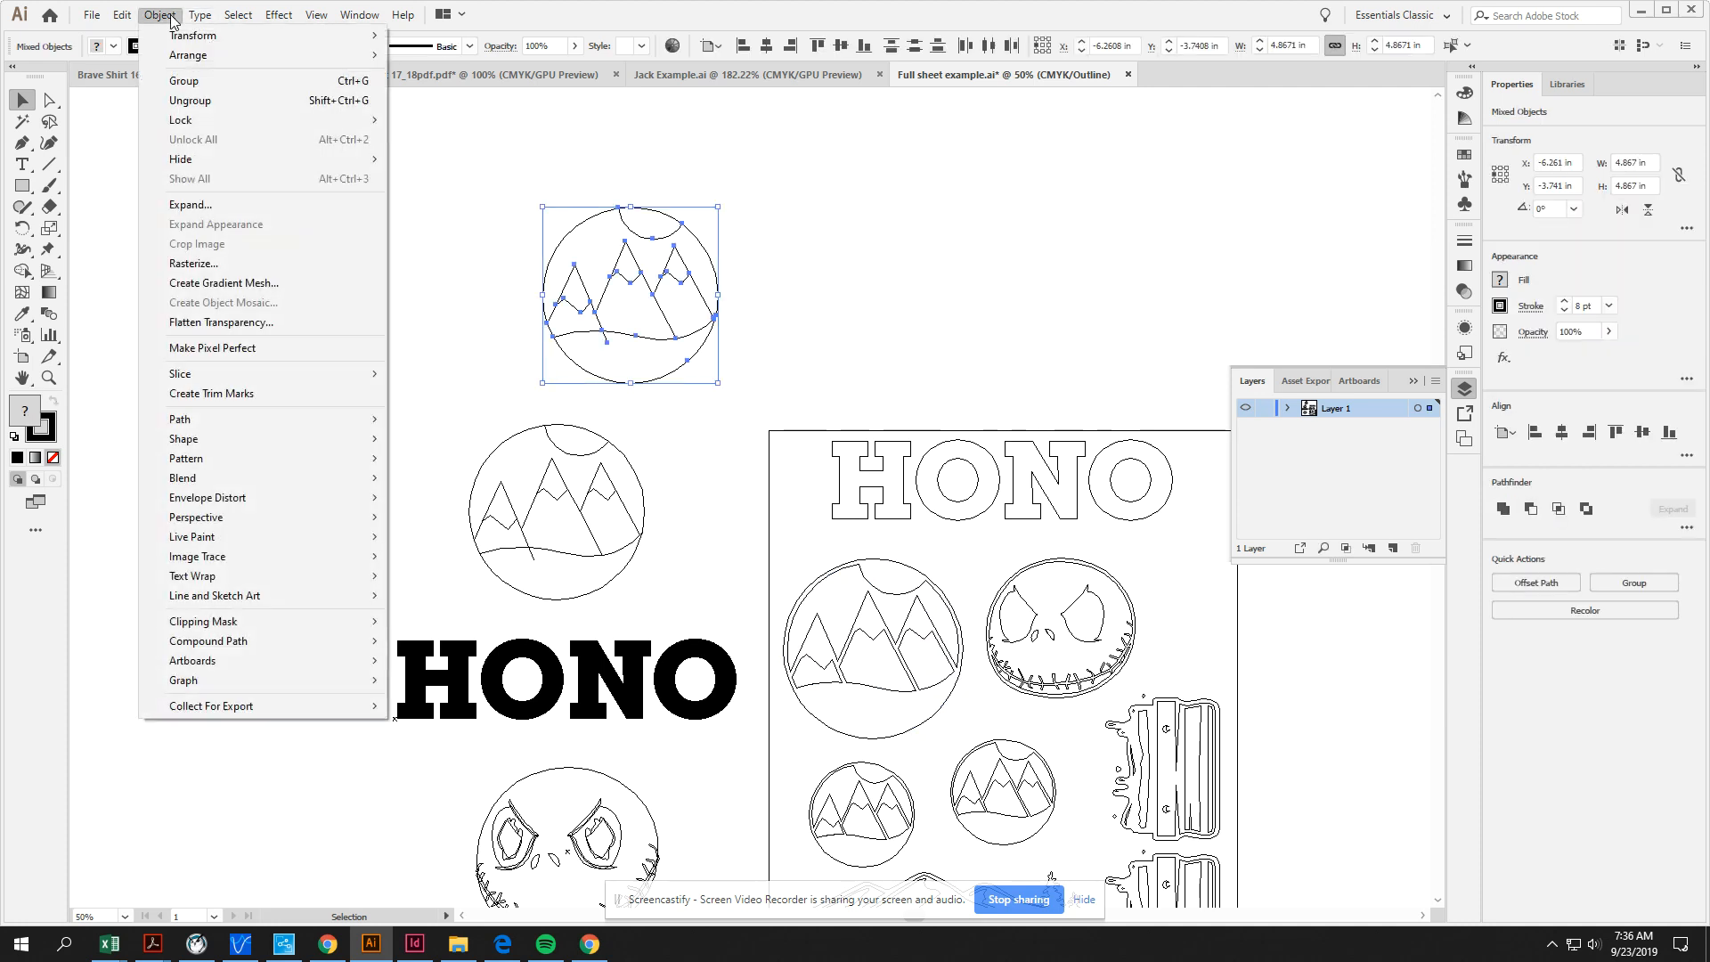
left_click(211, 212)
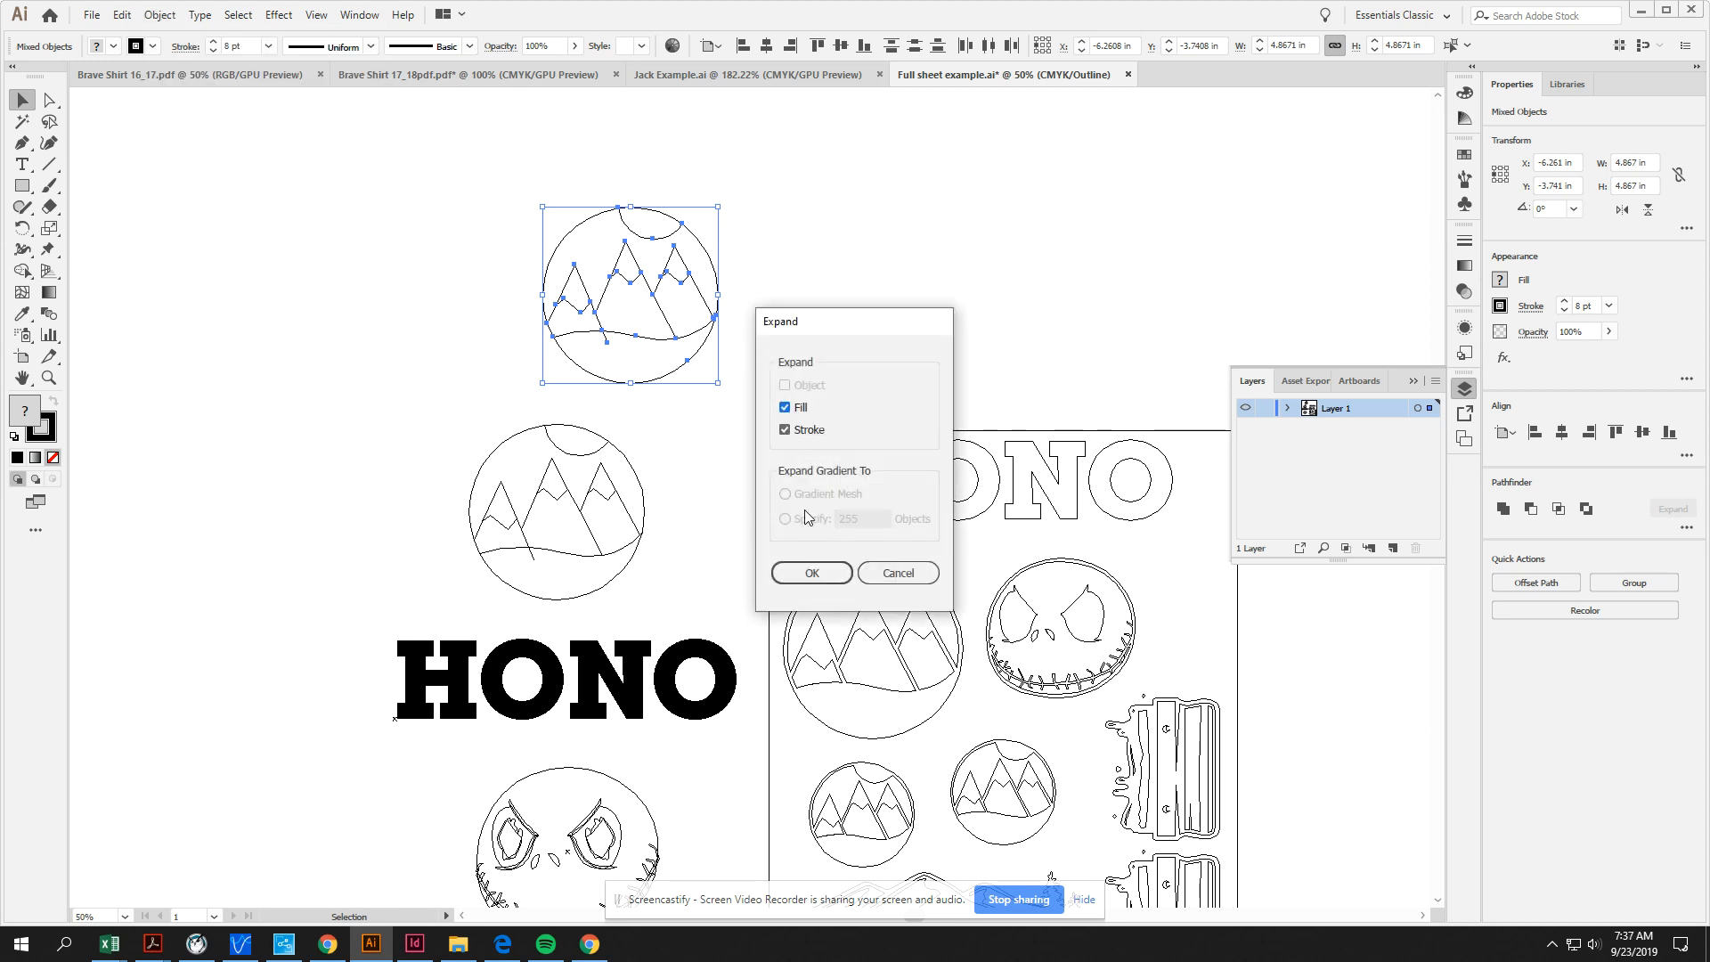
left_click(808, 574)
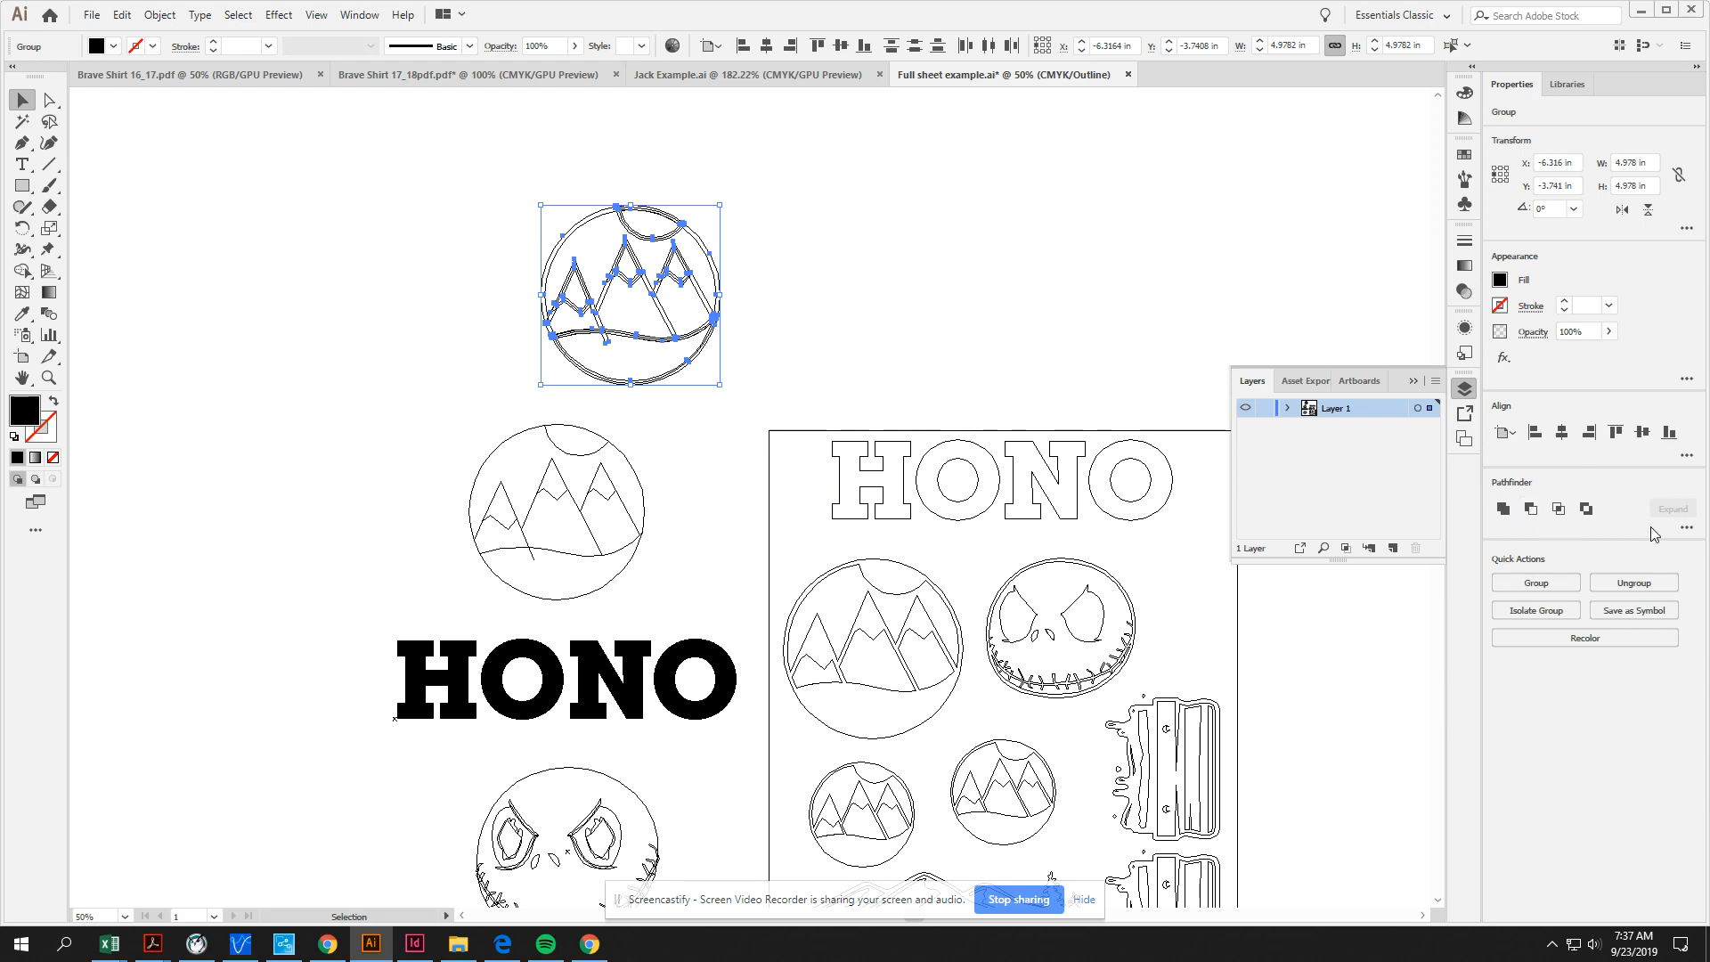
Step: Merge the expanded mountain badge's paths with Pathfinder, moving the Pathfinder panel clear of the artwork
left_click(359, 15)
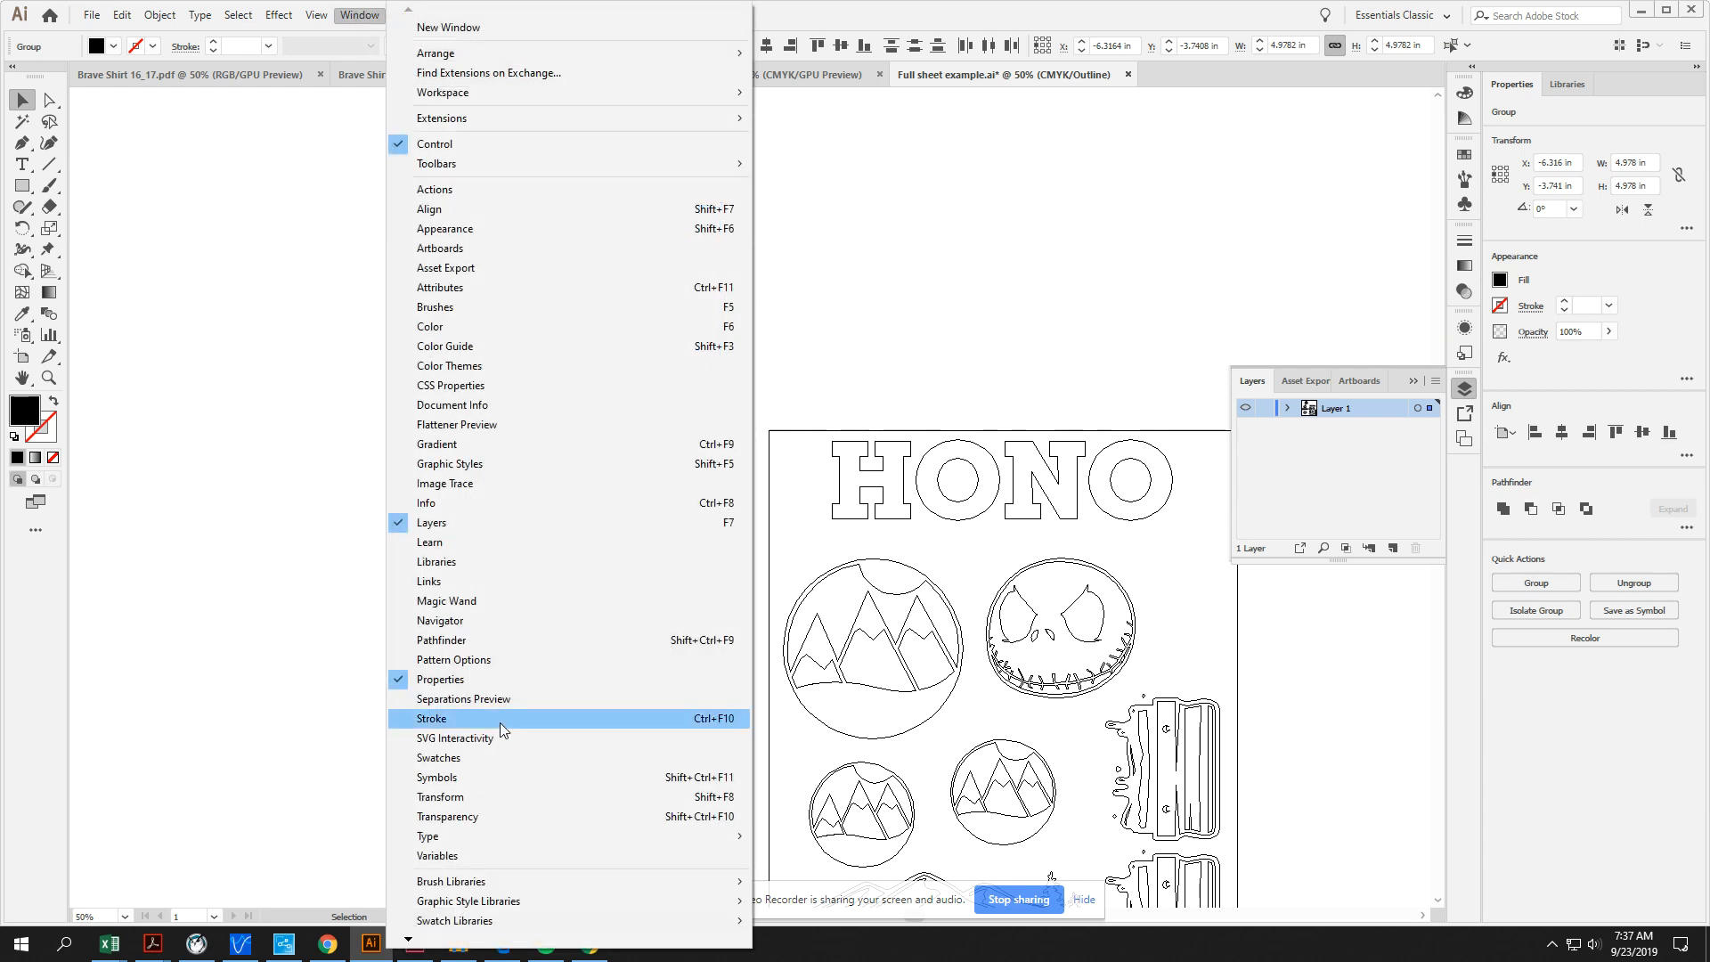
left_click(473, 641)
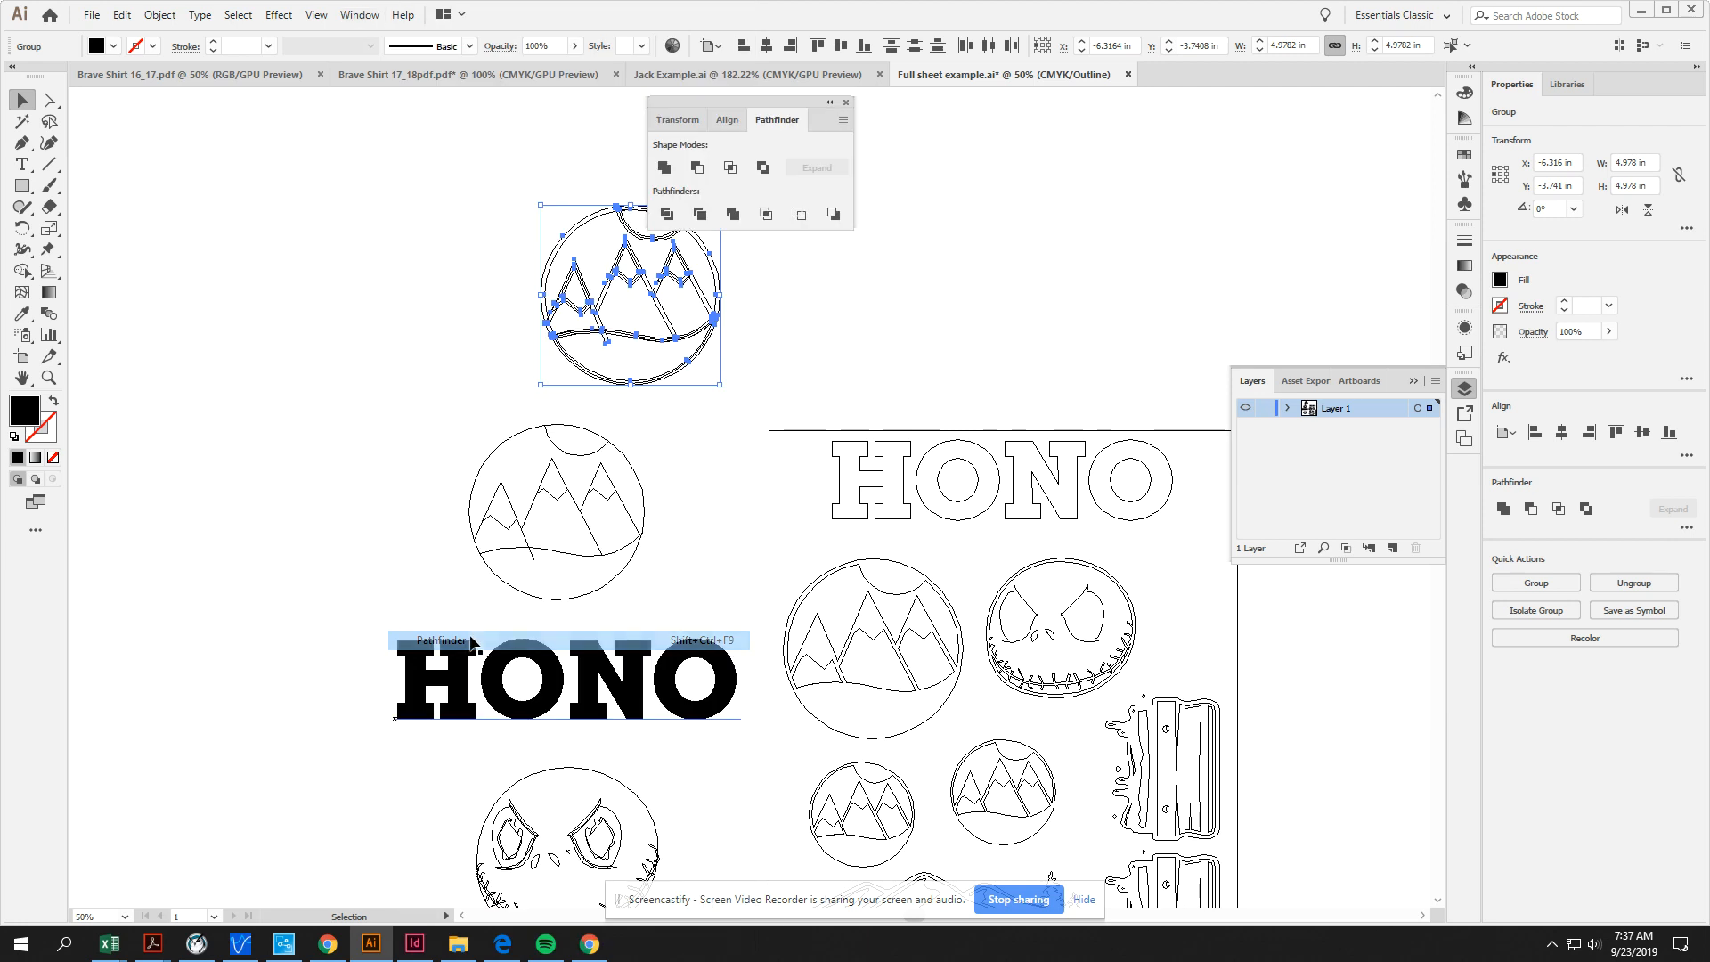
left_click(733, 214)
left_click_drag(759, 104, 978, 131)
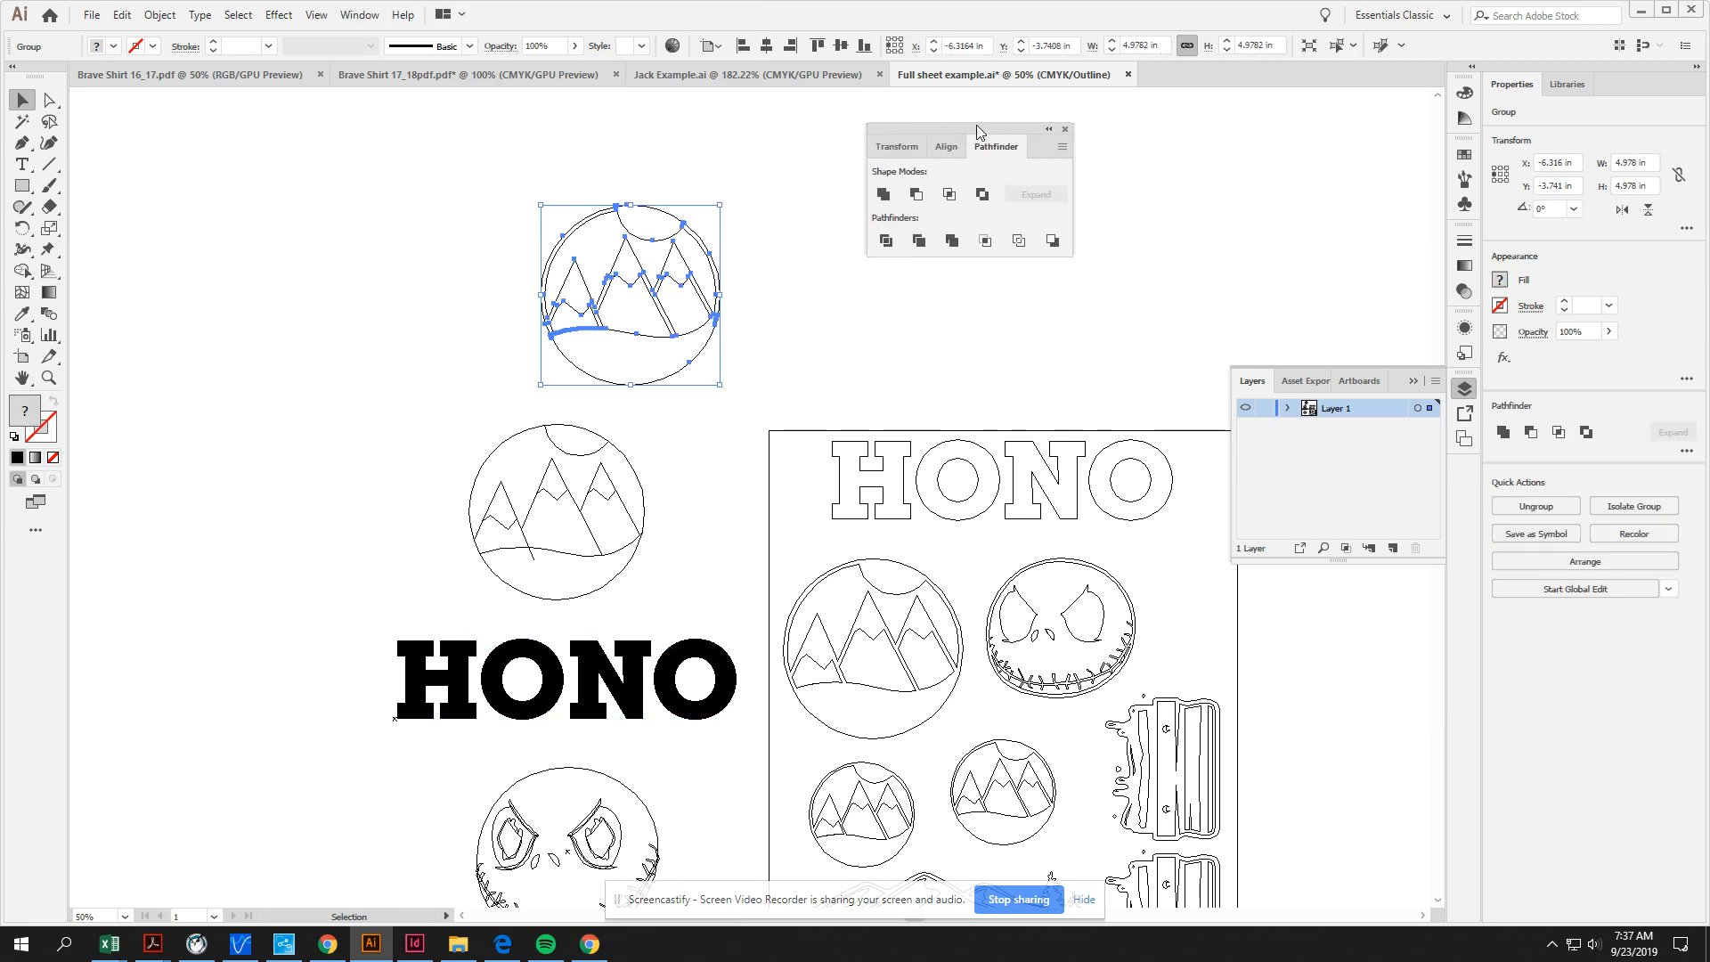
Step: Examine the merged mountain badge's cut lines up close in outline view, then return to preview mode
key("ctrl+plus")
key("ctrl+plus")
key("ctrl+plus")
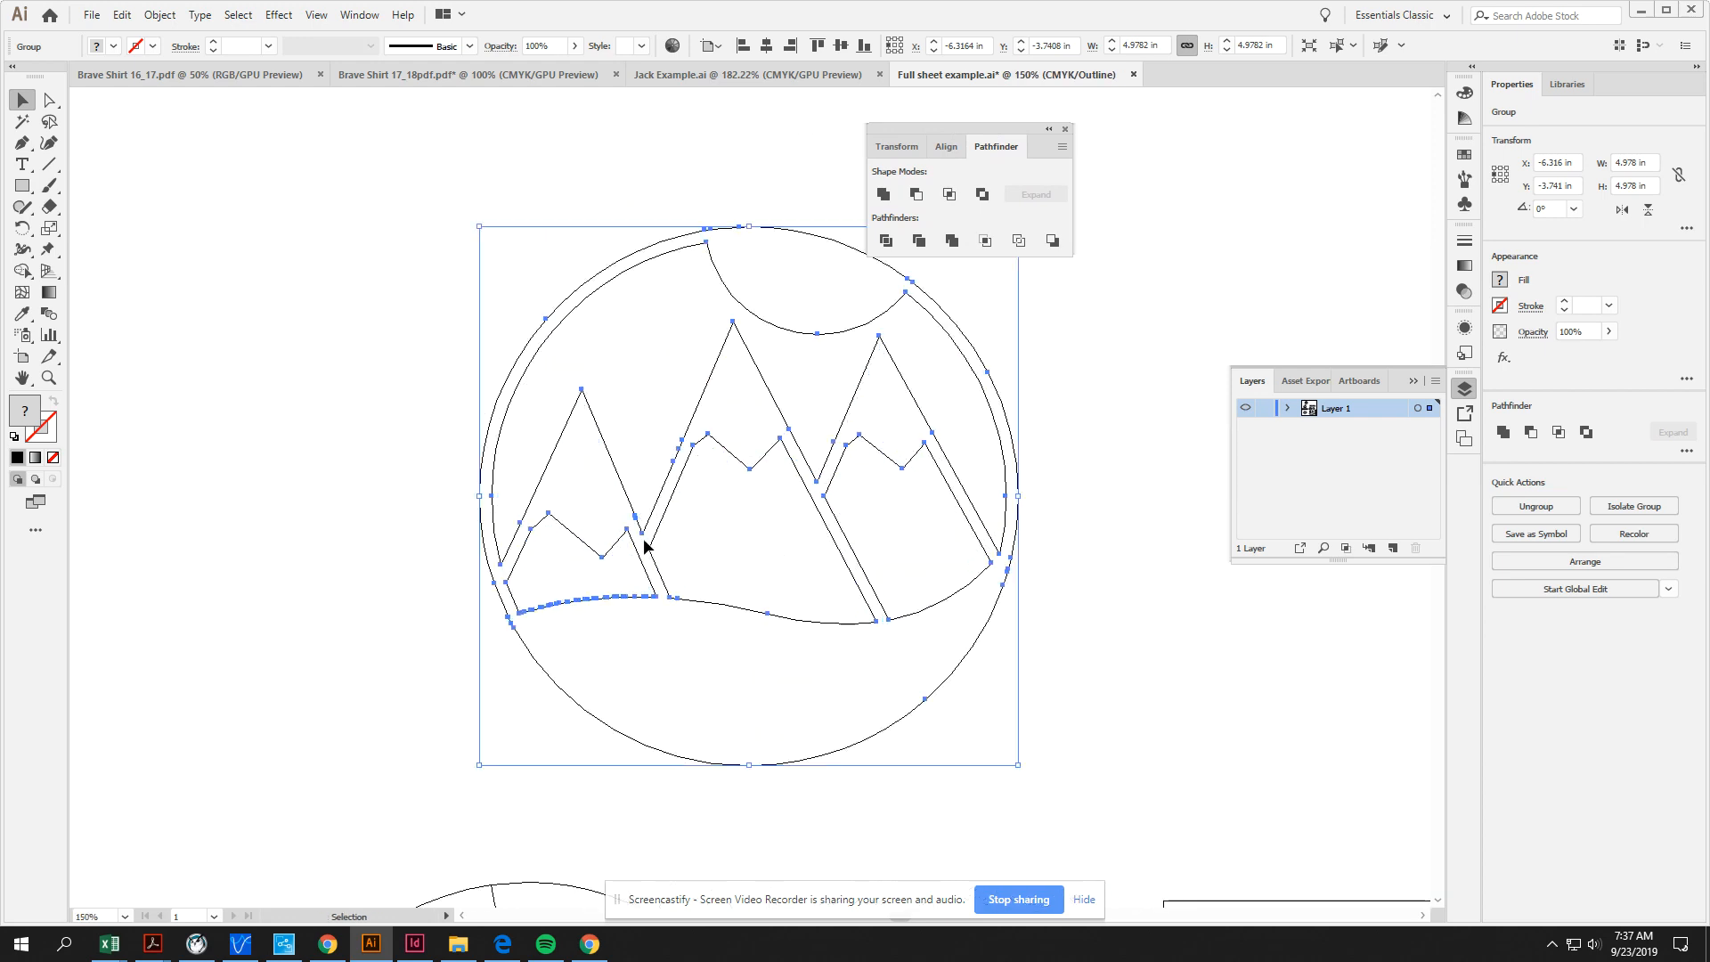
left_click(914, 636)
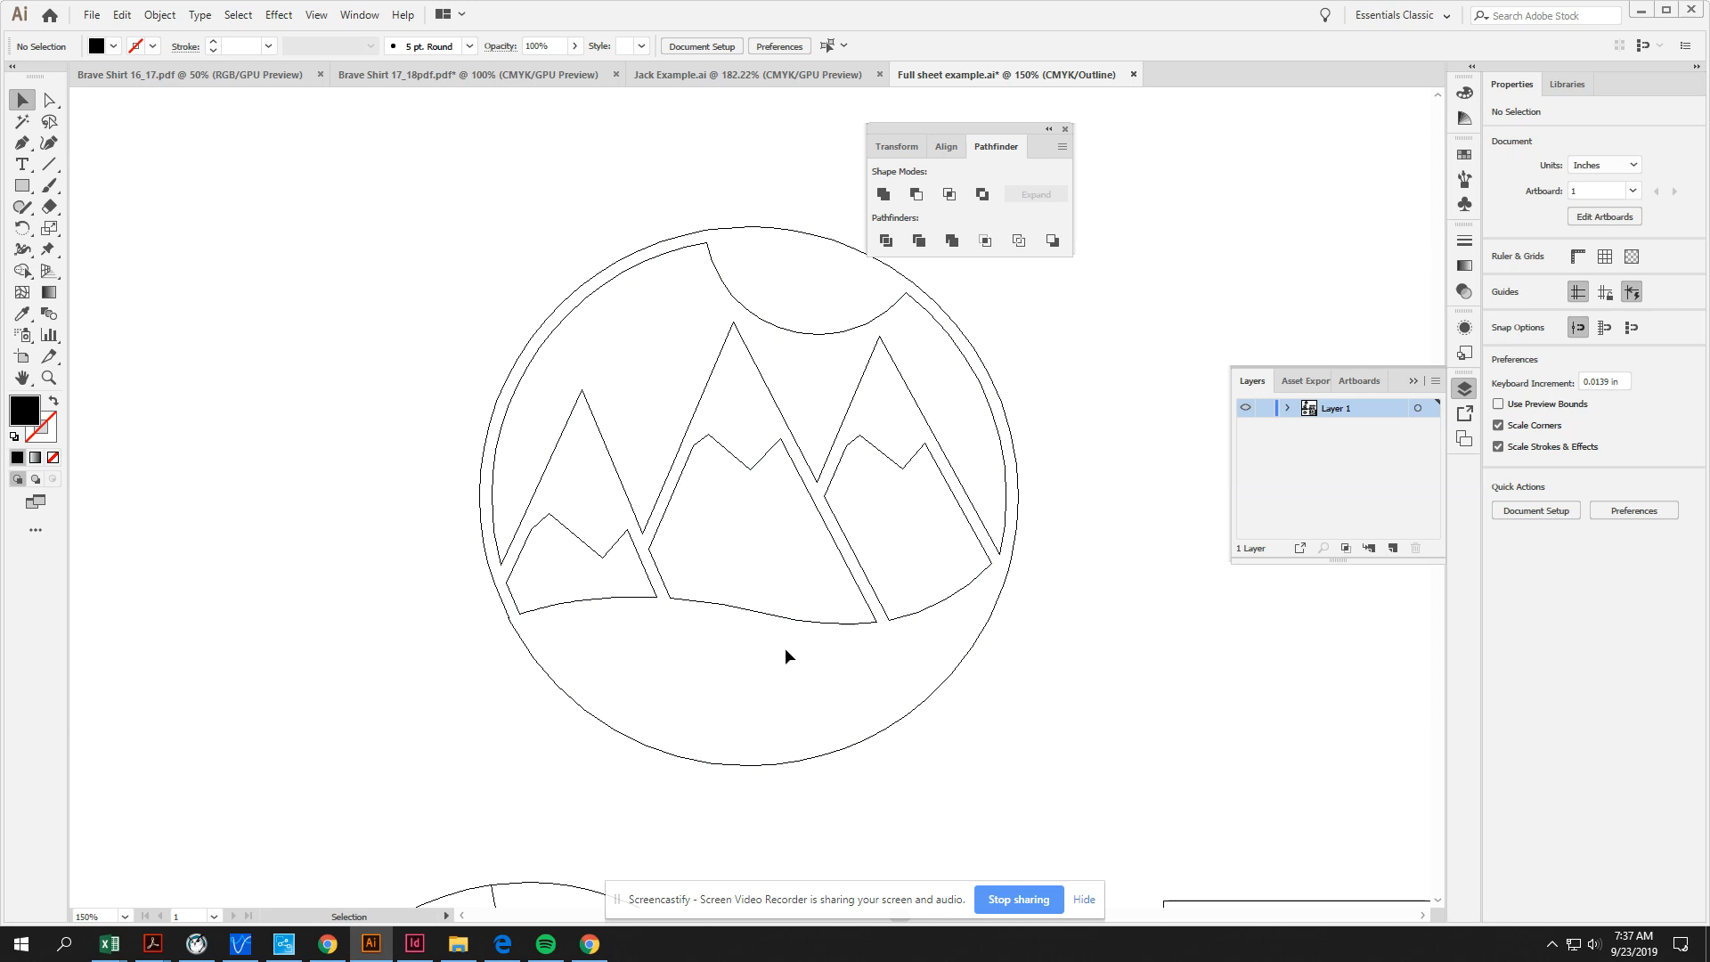
key("ctrl+minus")
key("ctrl+minus")
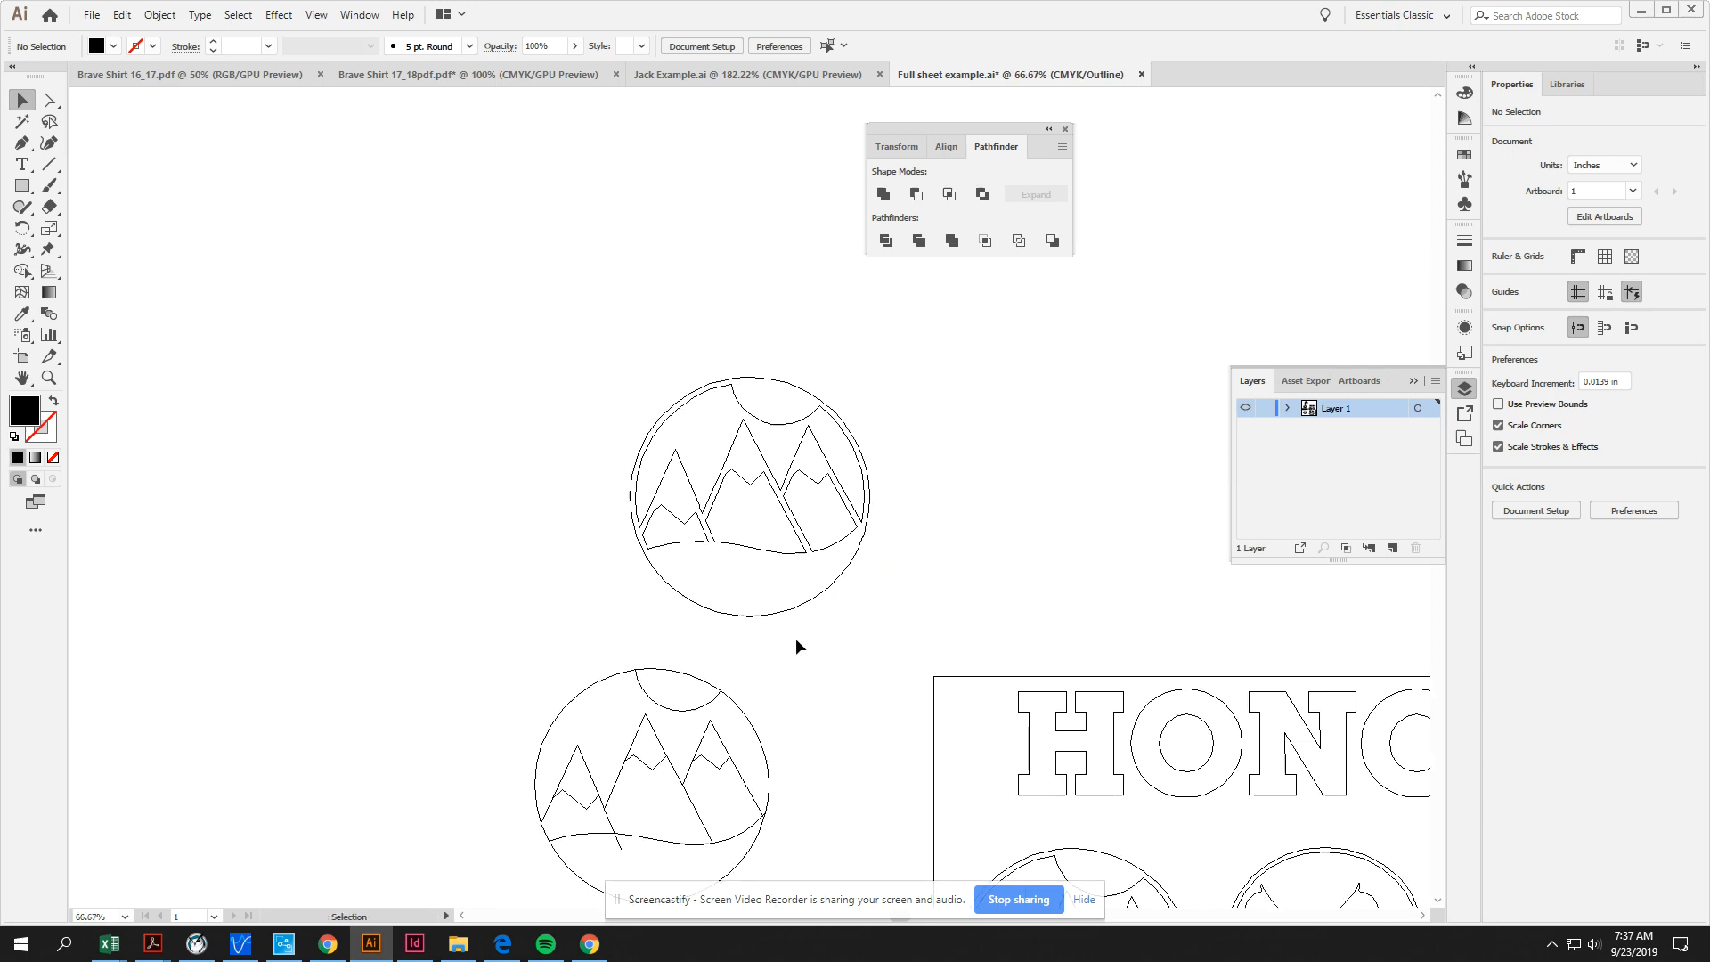
key("ctrl+y")
scroll(874, 613, "down", 3)
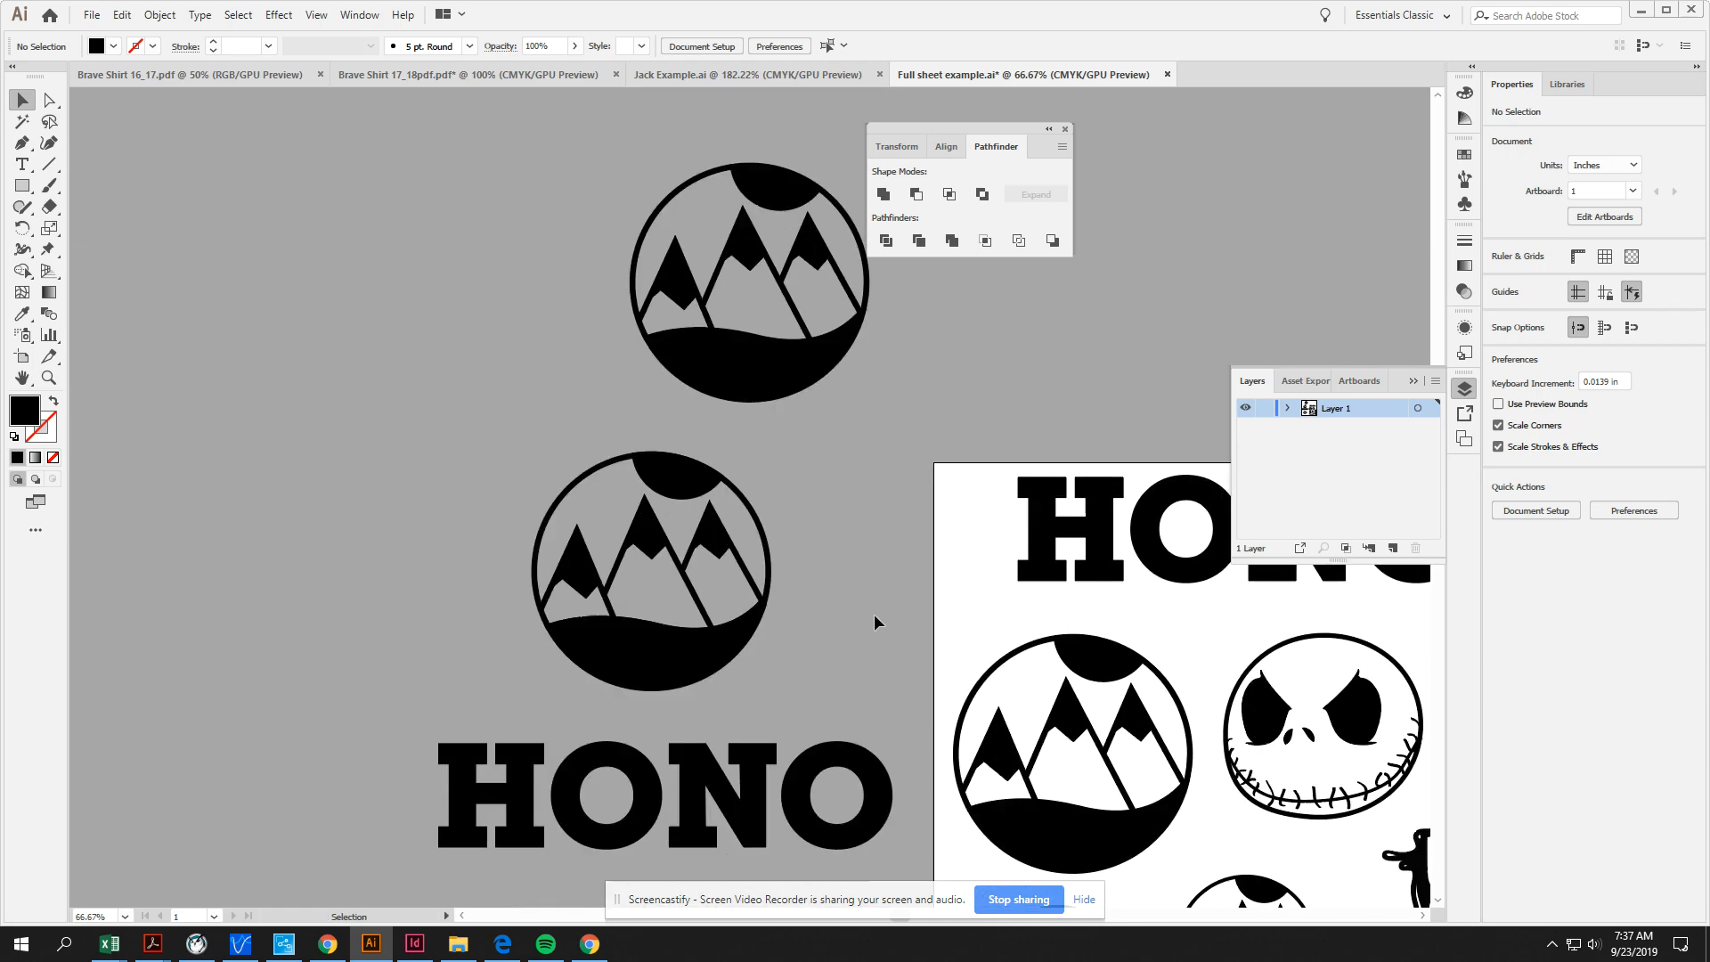
Step: Draw an unfilled rectangle about 5.41 by 5.17 in with a 1 pt black stroke around the artboard's large mountain badge
key("ctrl+minus")
key("ctrl+minus")
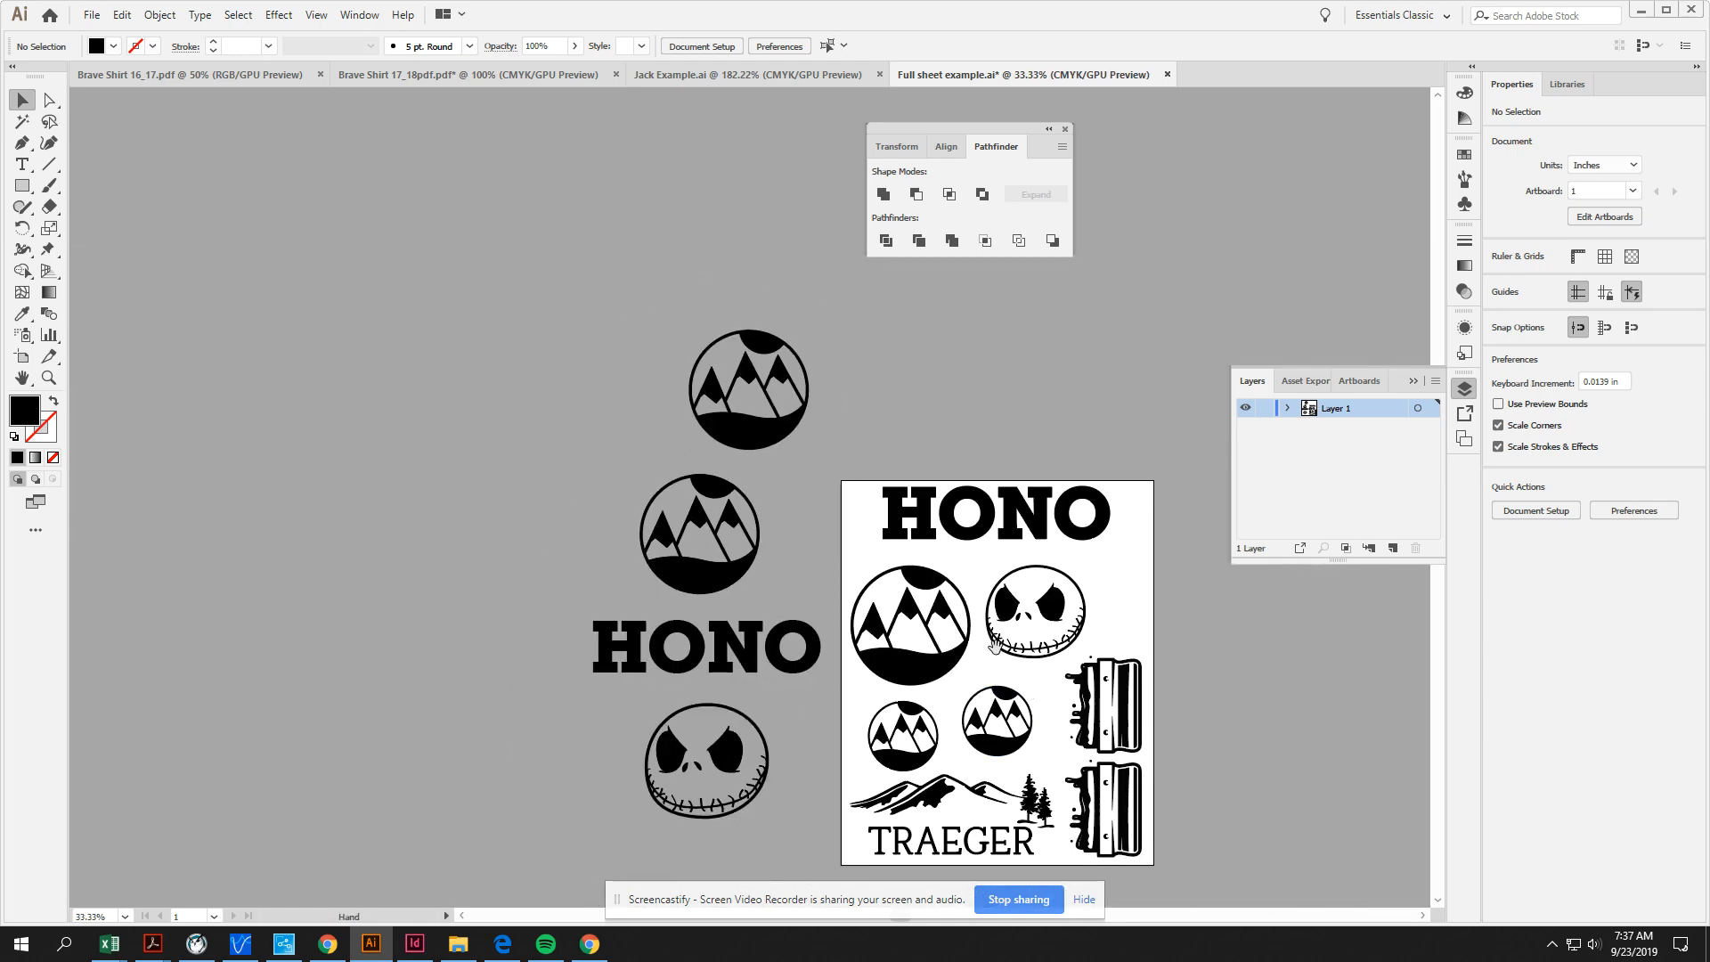
key("ctrl+plus")
key("ctrl+plus")
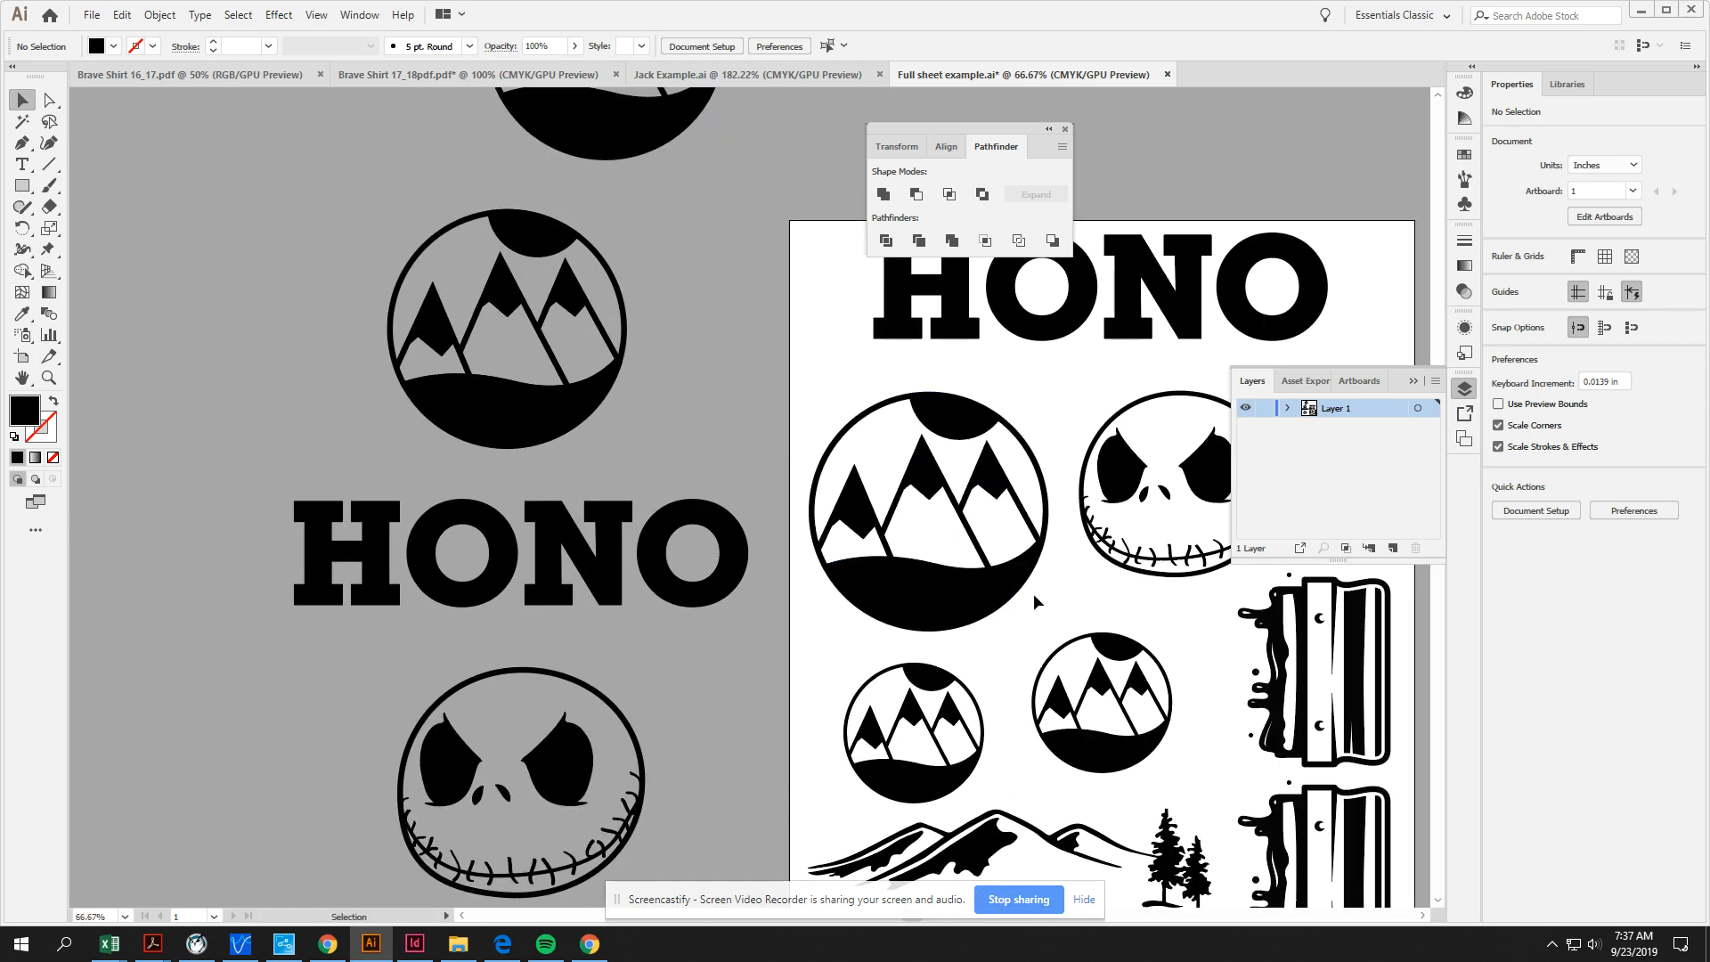
left_click_drag(1015, 572, 859, 523)
left_click(22, 186)
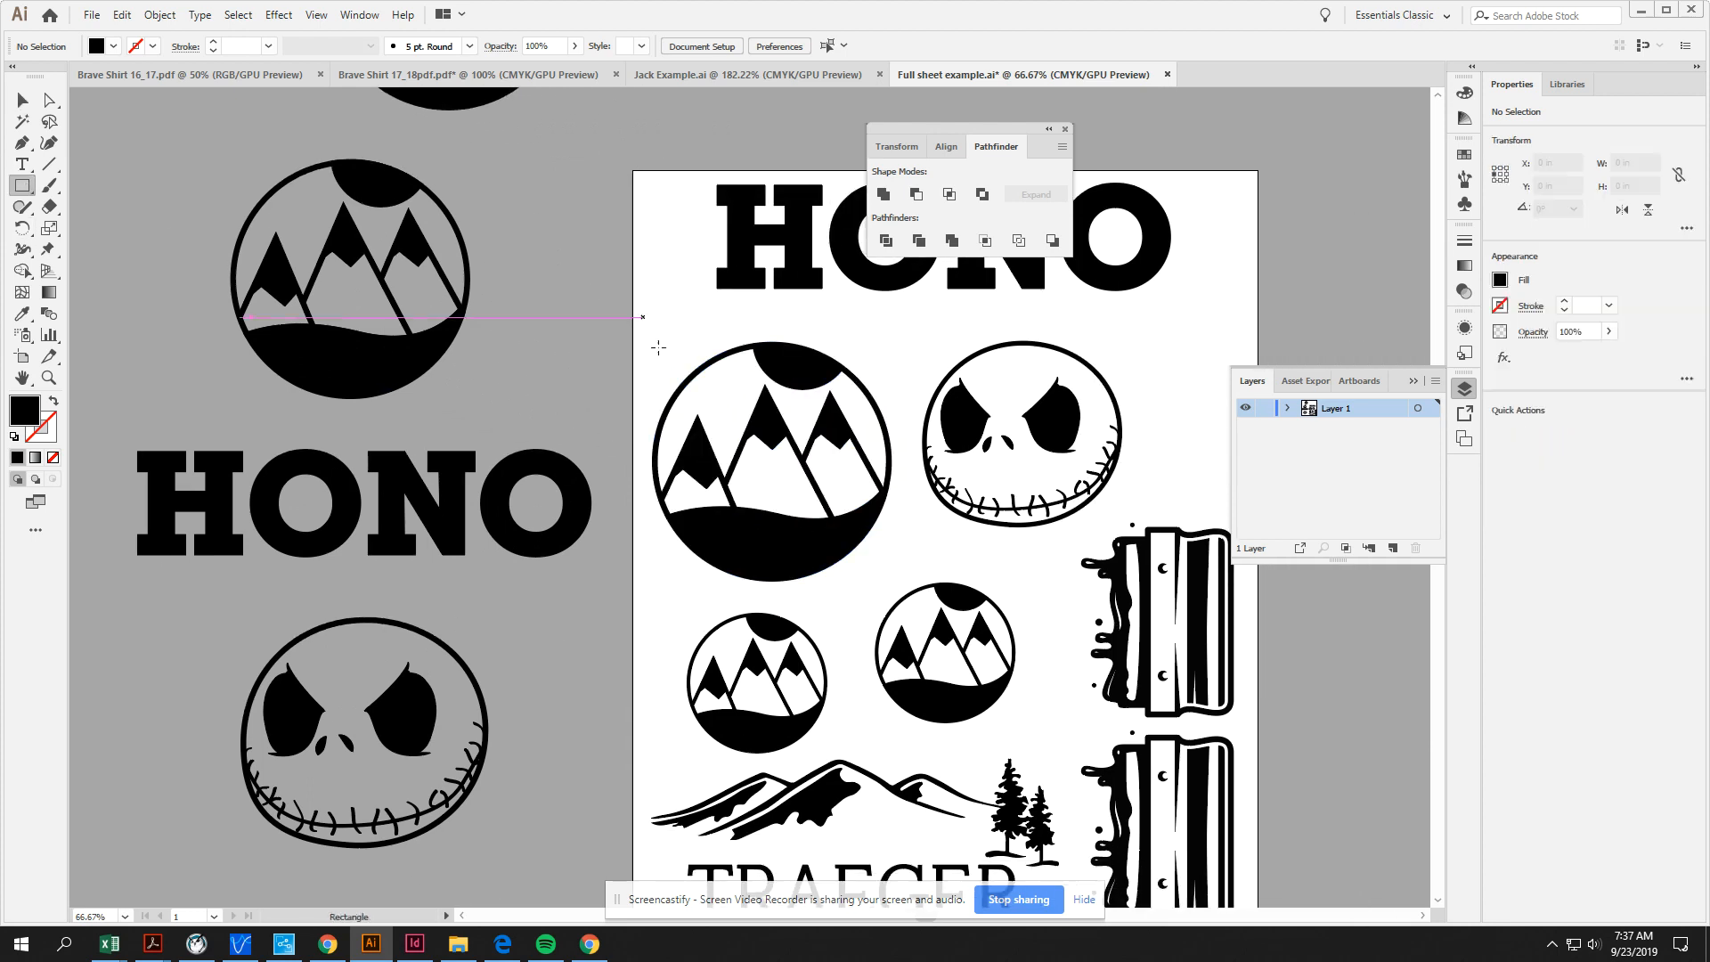
left_click_drag(641, 323, 901, 589)
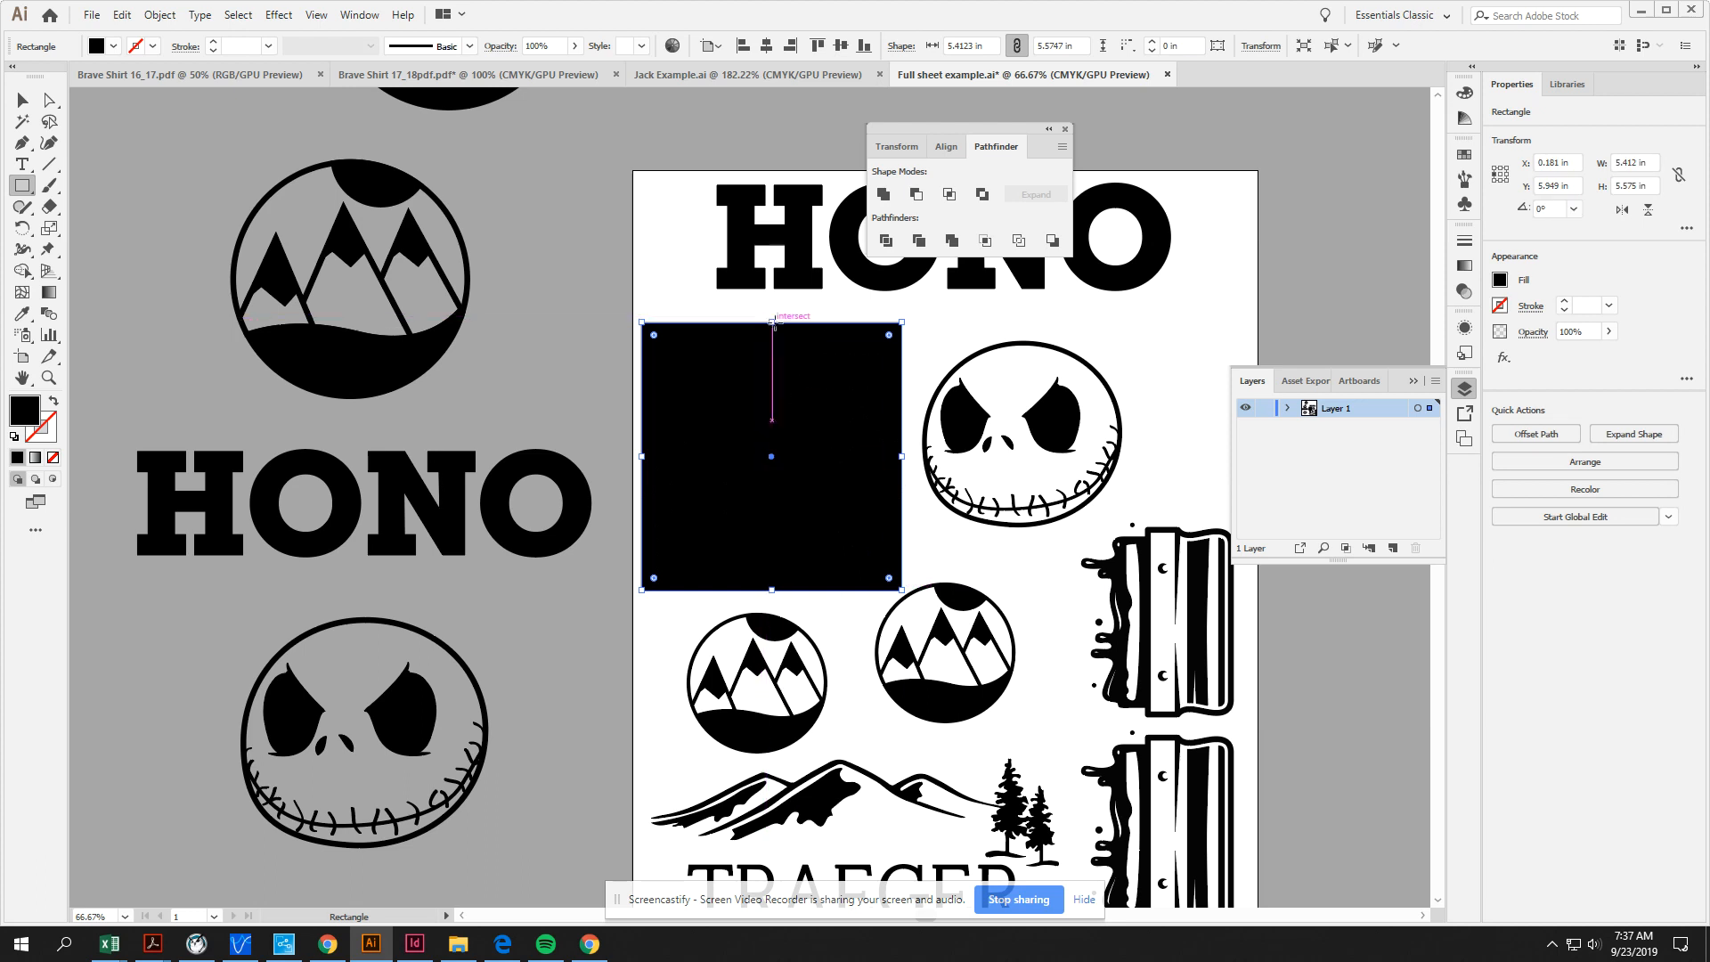
left_click_drag(772, 324, 772, 342)
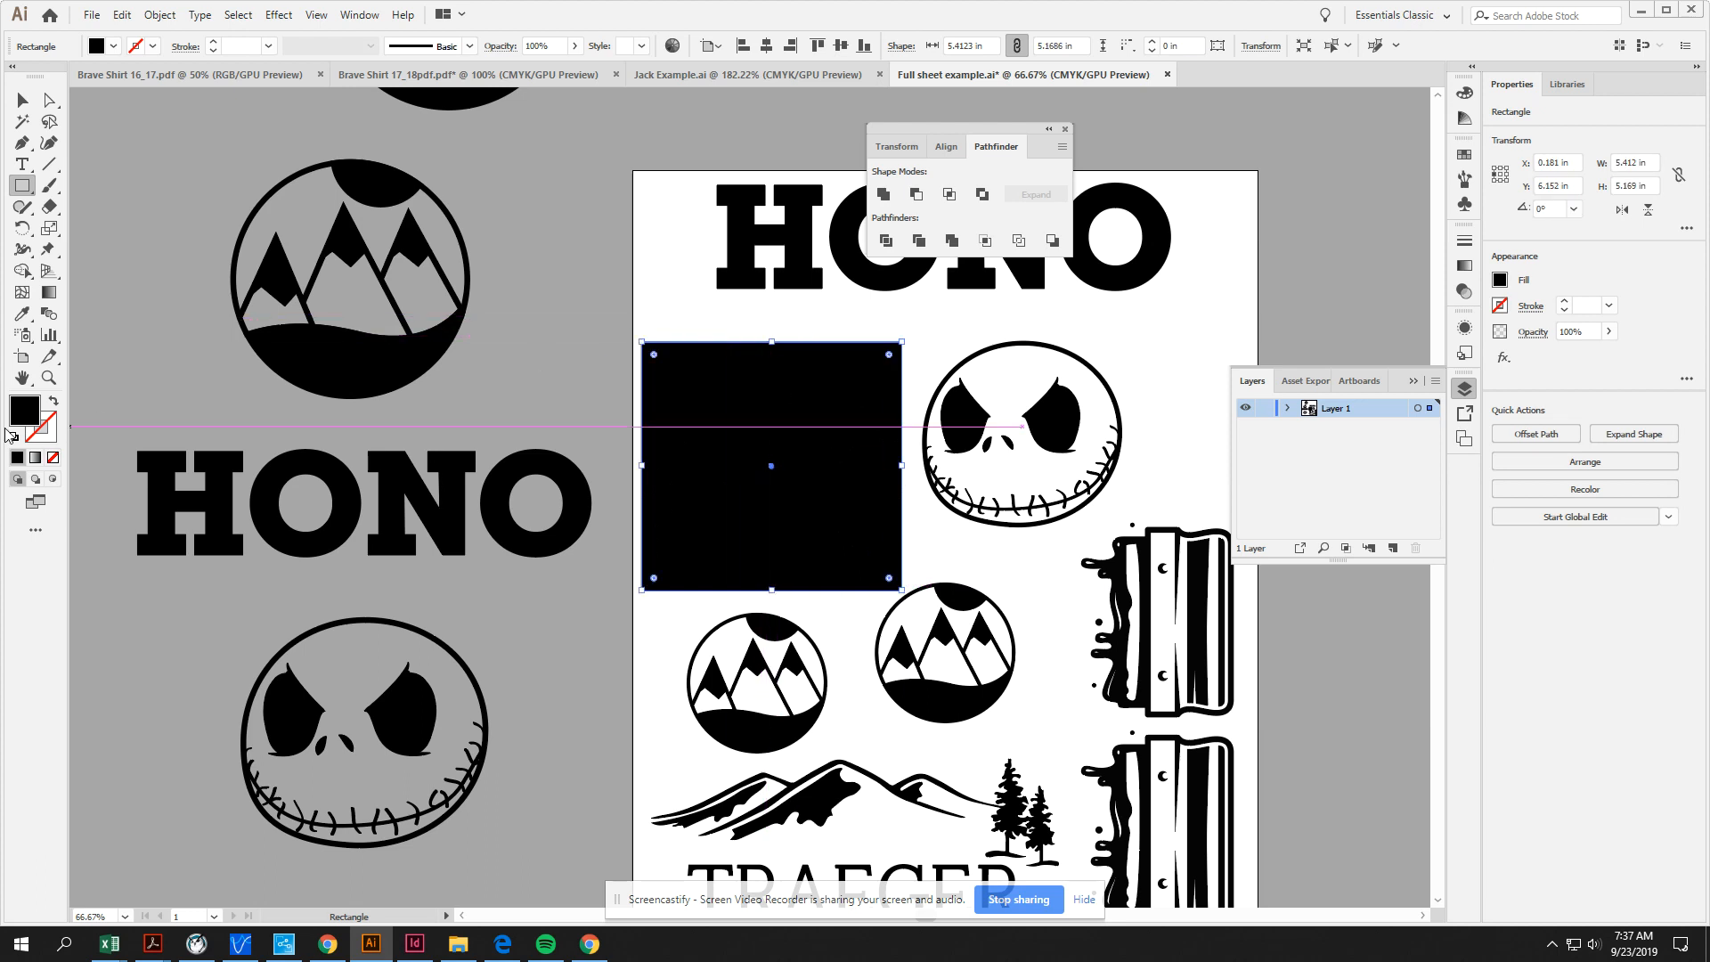
left_click(54, 401)
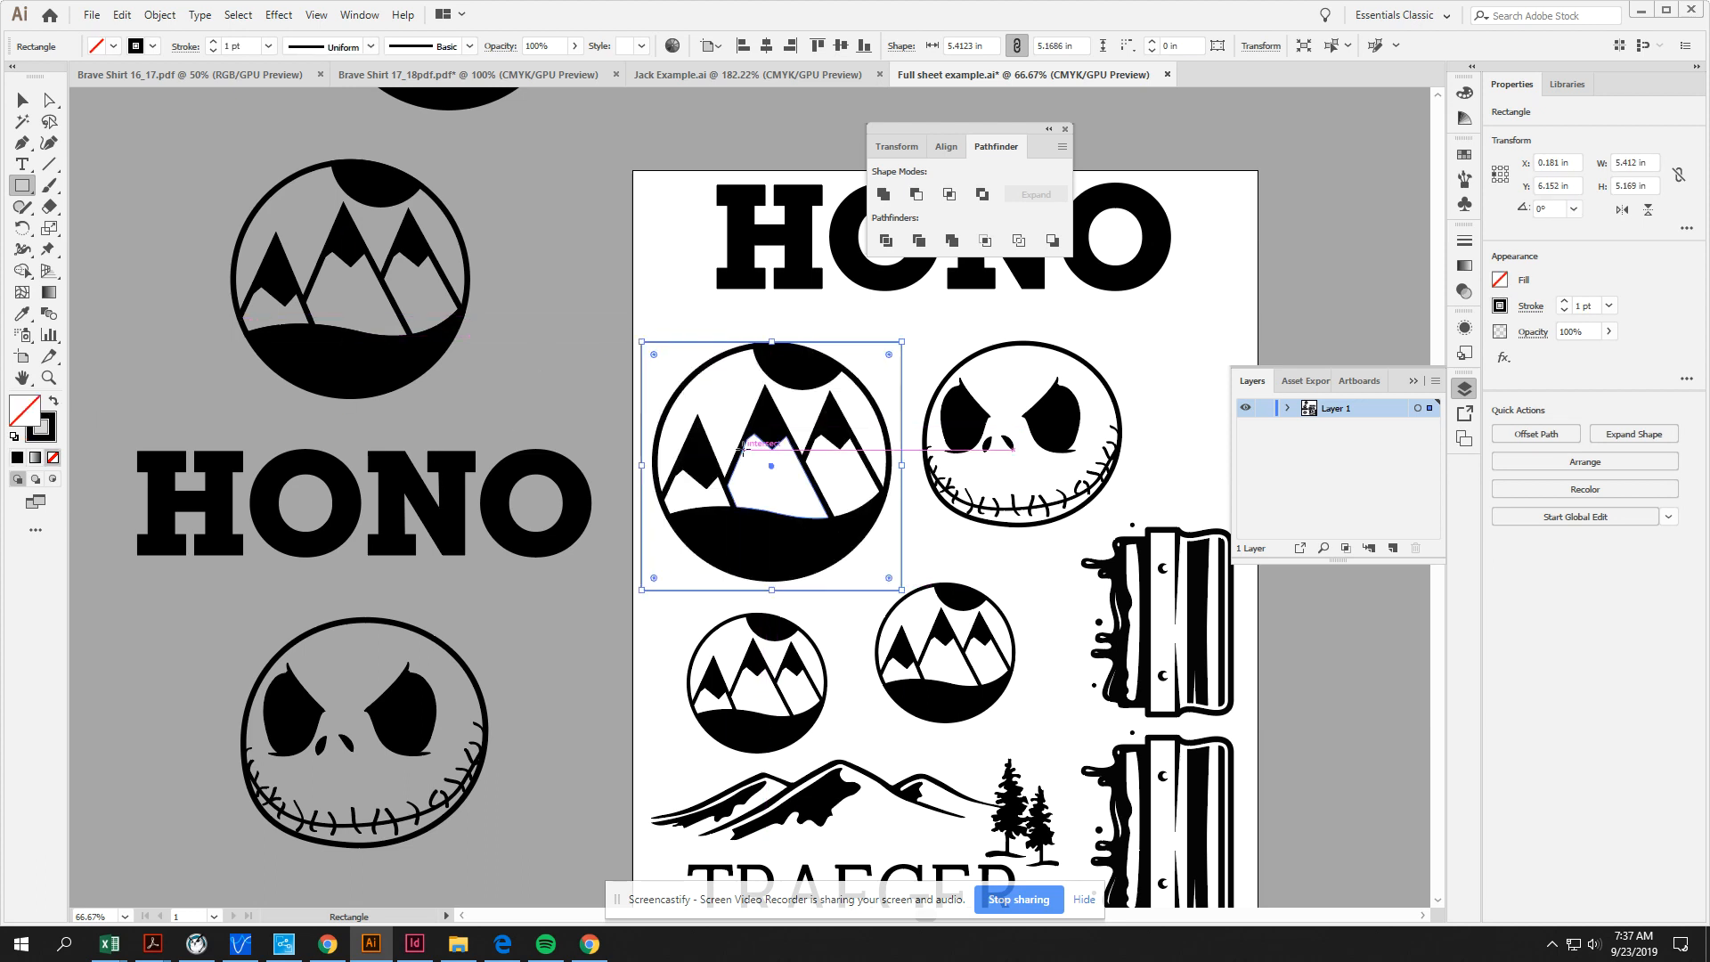
left_click(657, 485, "shift")
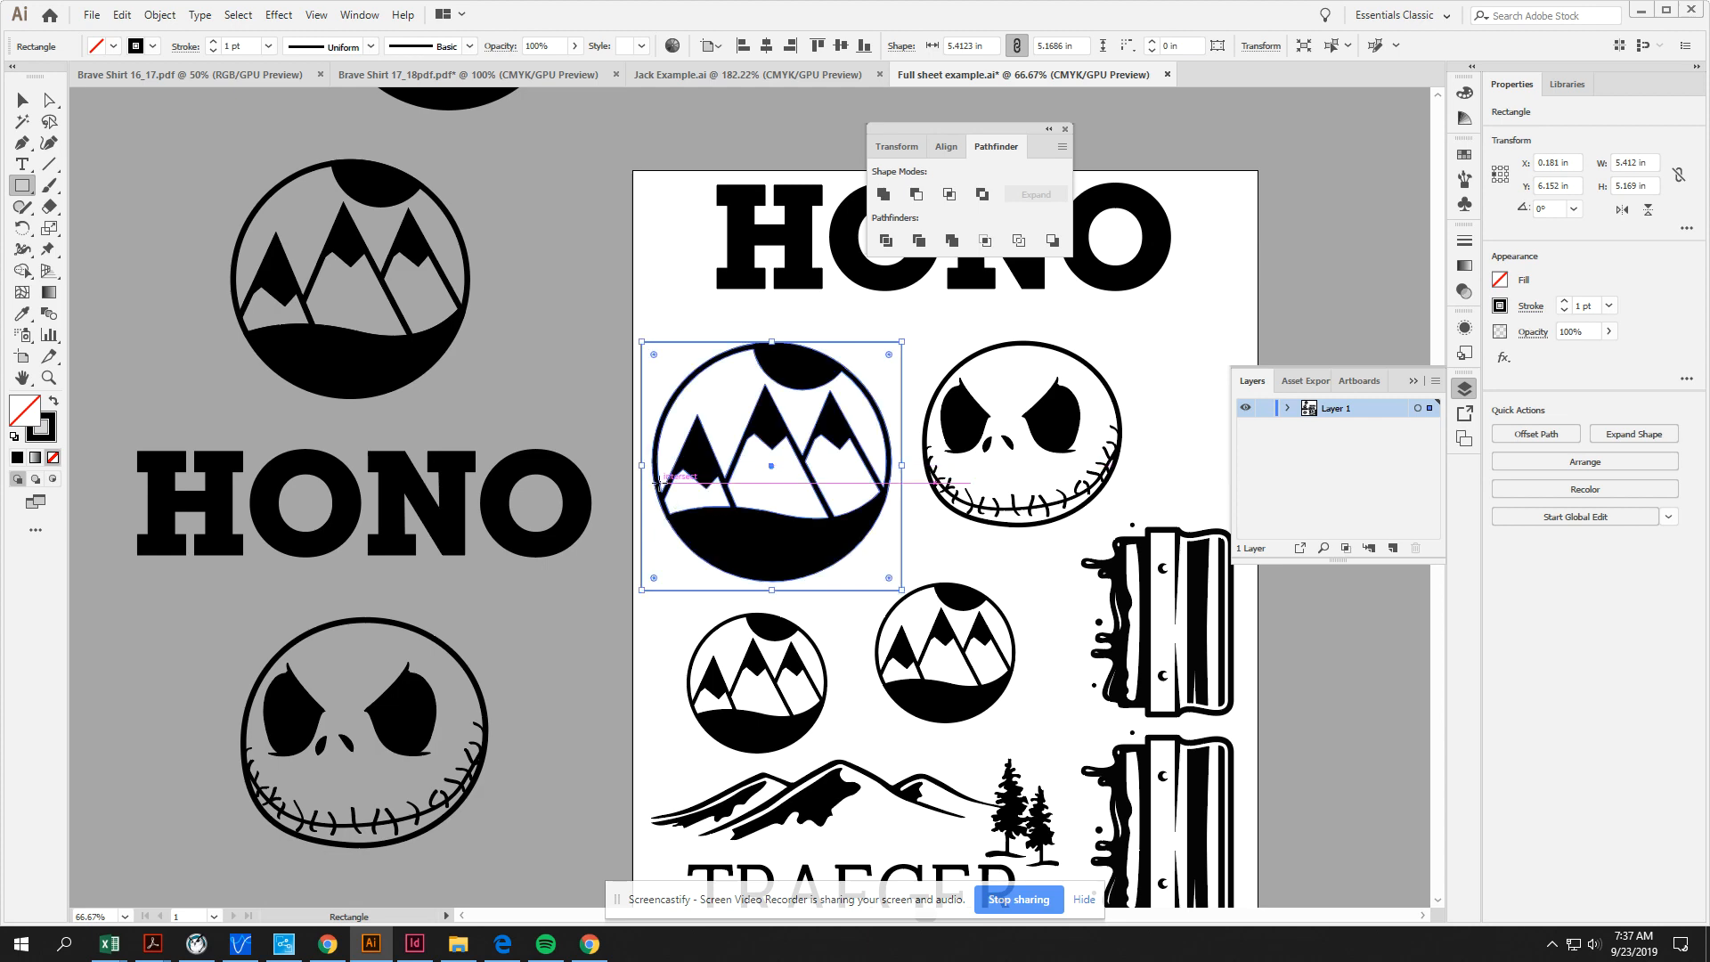
Step: Switch to outline view and raise the rectangle's upper edge clear of the badge, making it about 5.41 in tall
key("ctrl+y")
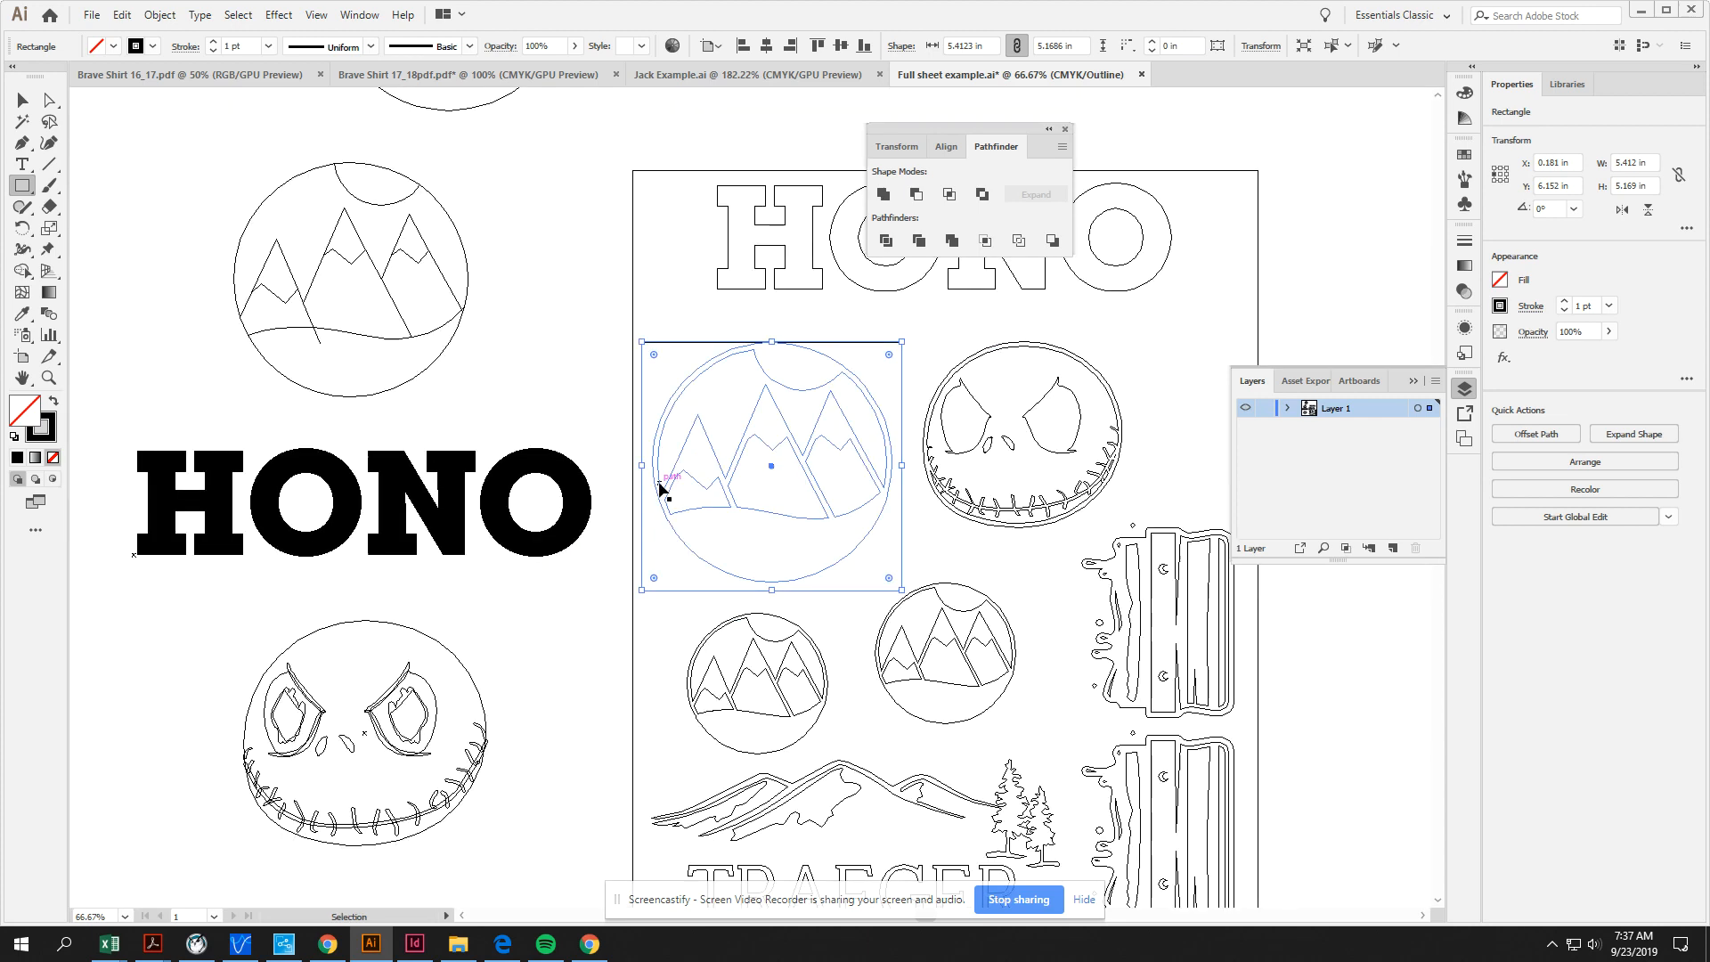
left_click(26, 100)
left_click(756, 351)
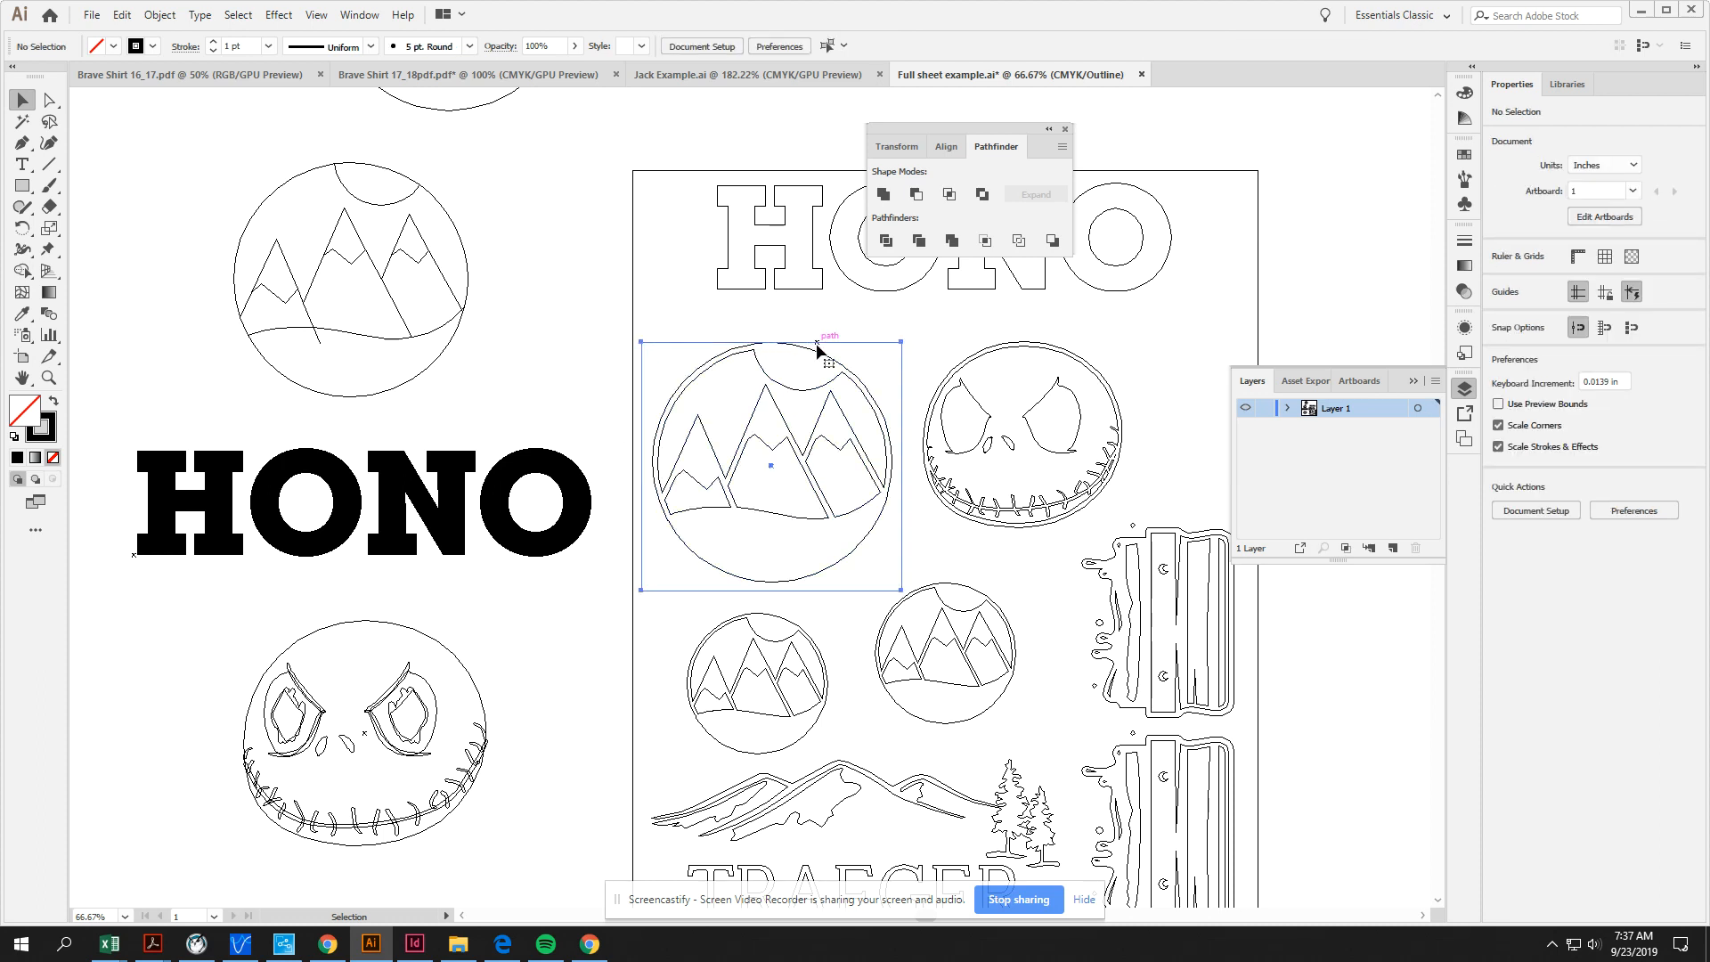
left_click(818, 349)
left_click_drag(771, 341, 771, 331)
left_click(673, 357)
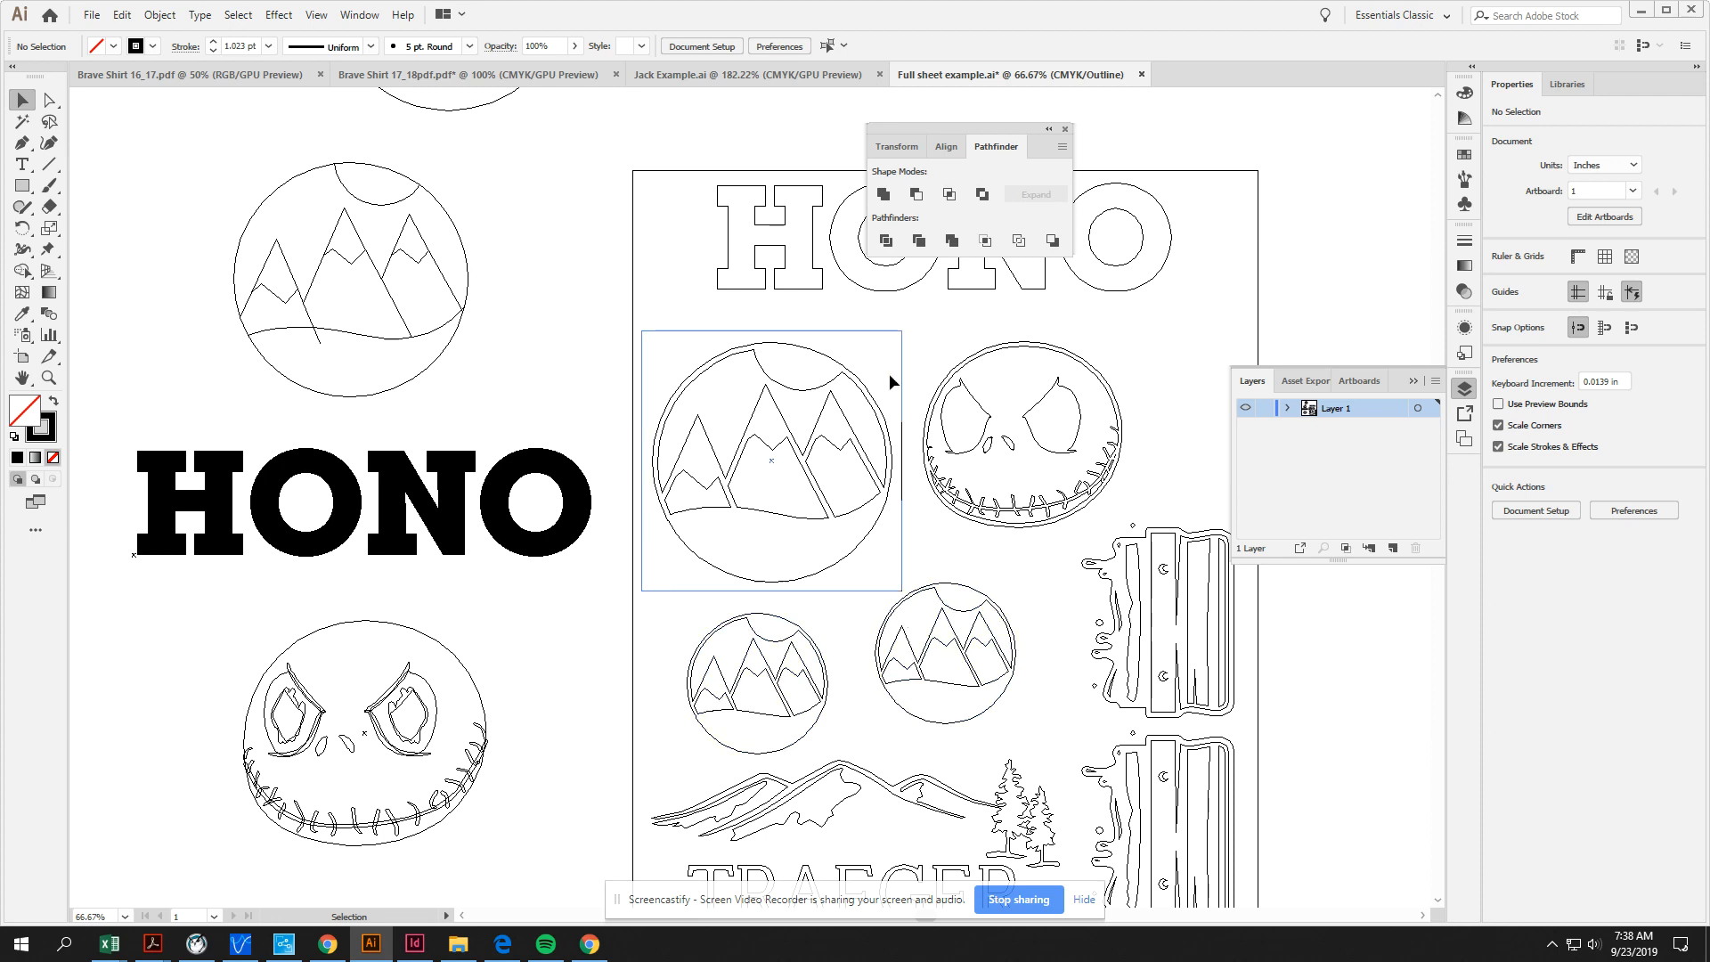
Step: Delete the rectangle around the large mountain badge
left_click(855, 331)
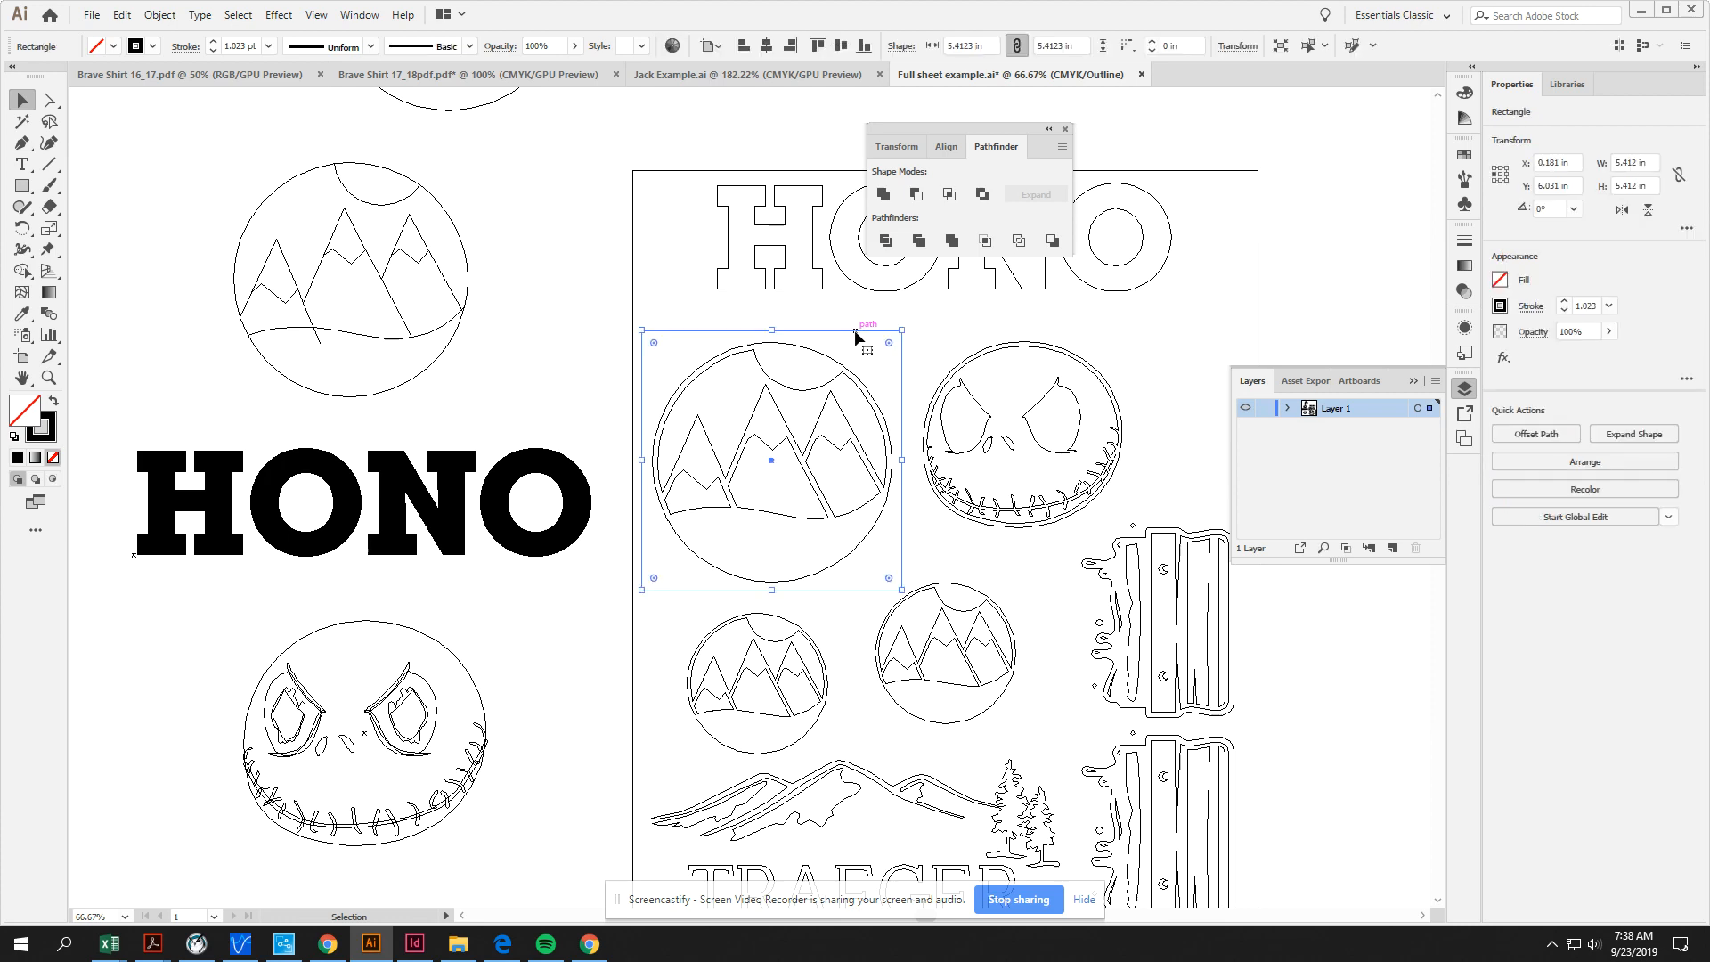
left_click(855, 335)
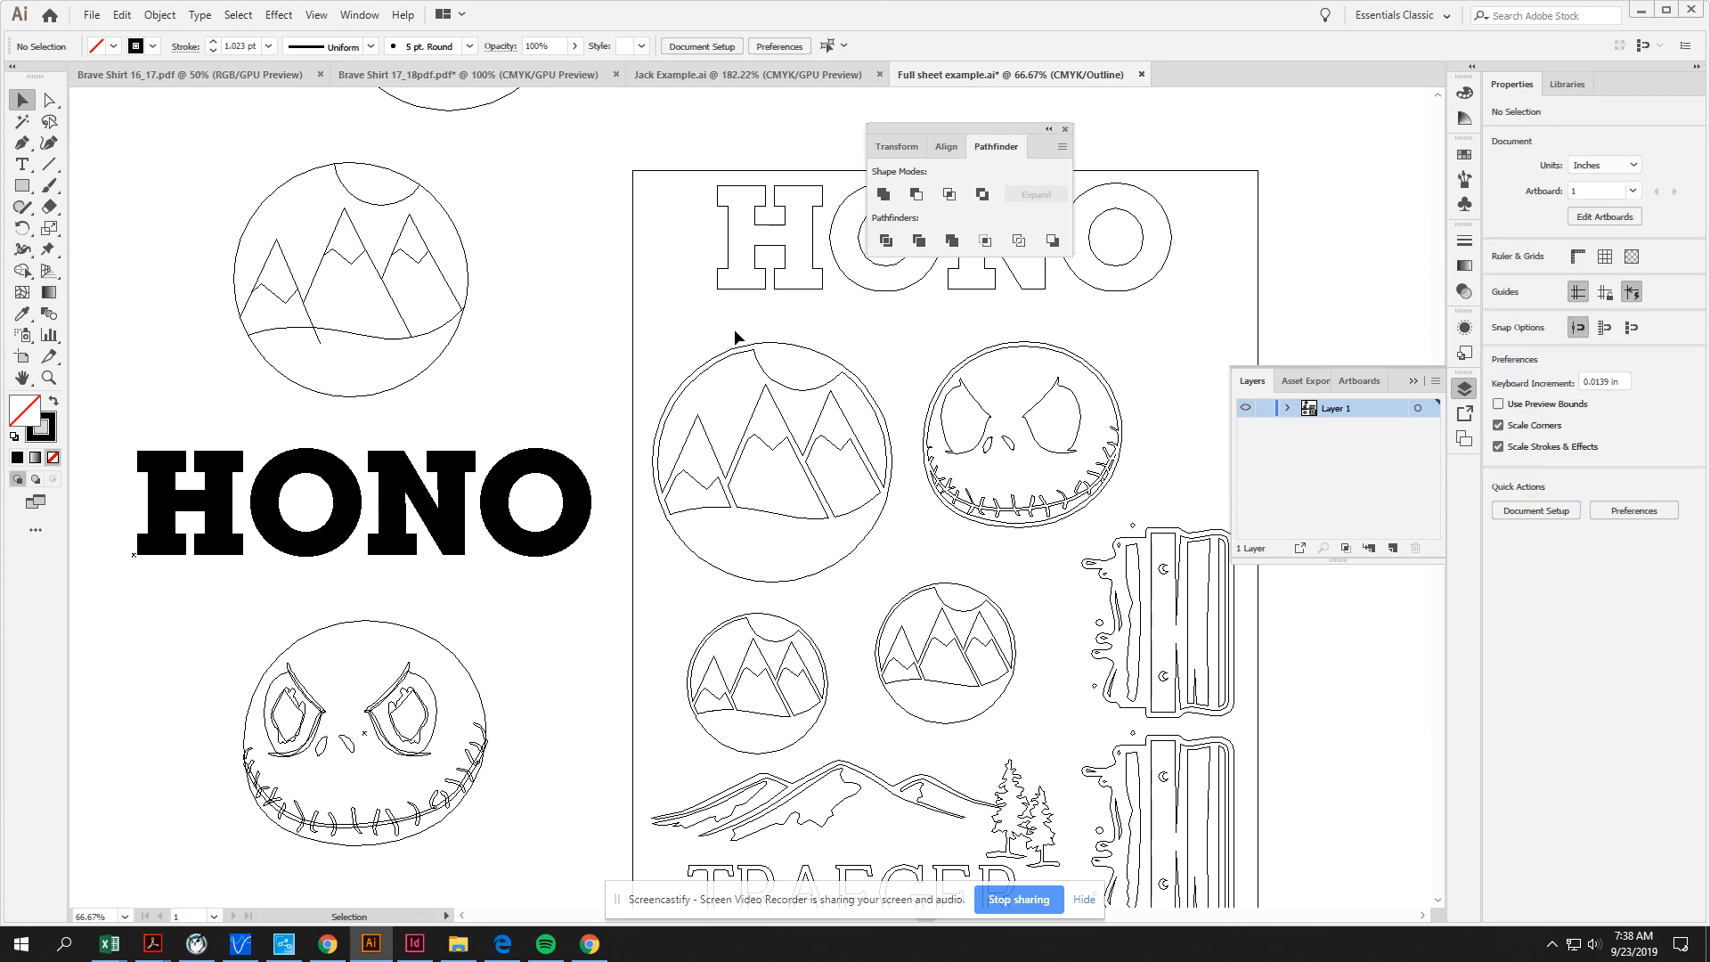
key("ctrl+minus")
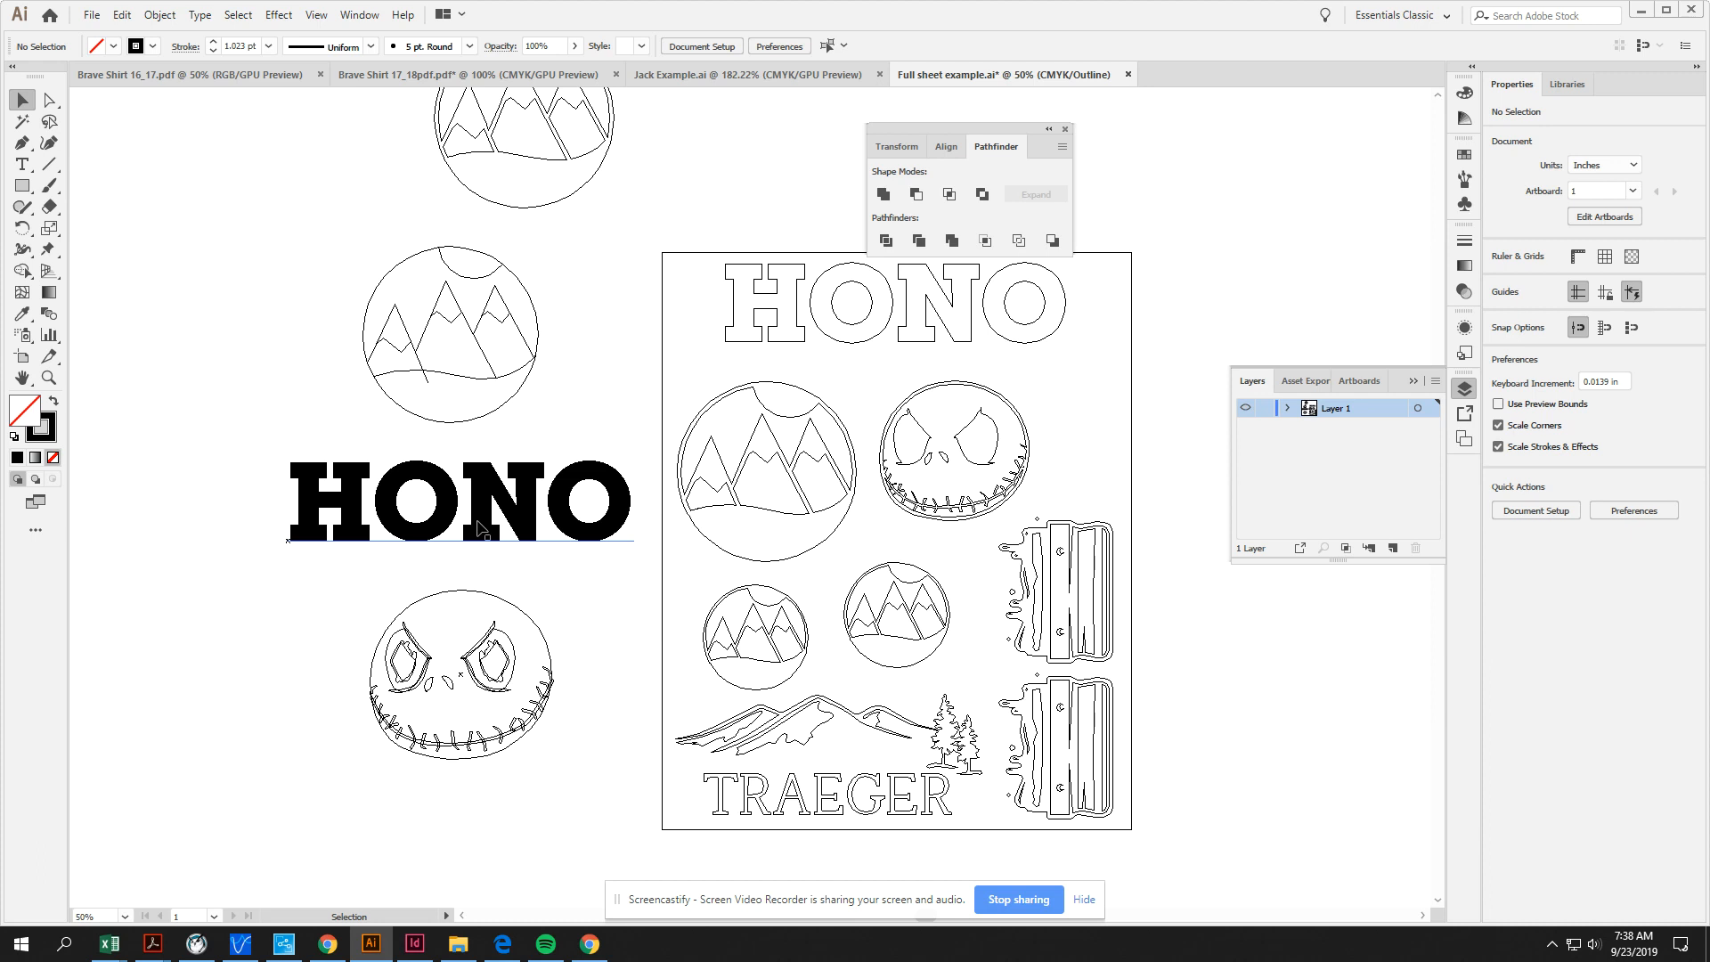
Step: Convert the HONO text outside the artboard to outlines, then undo the conversion
left_click(486, 534)
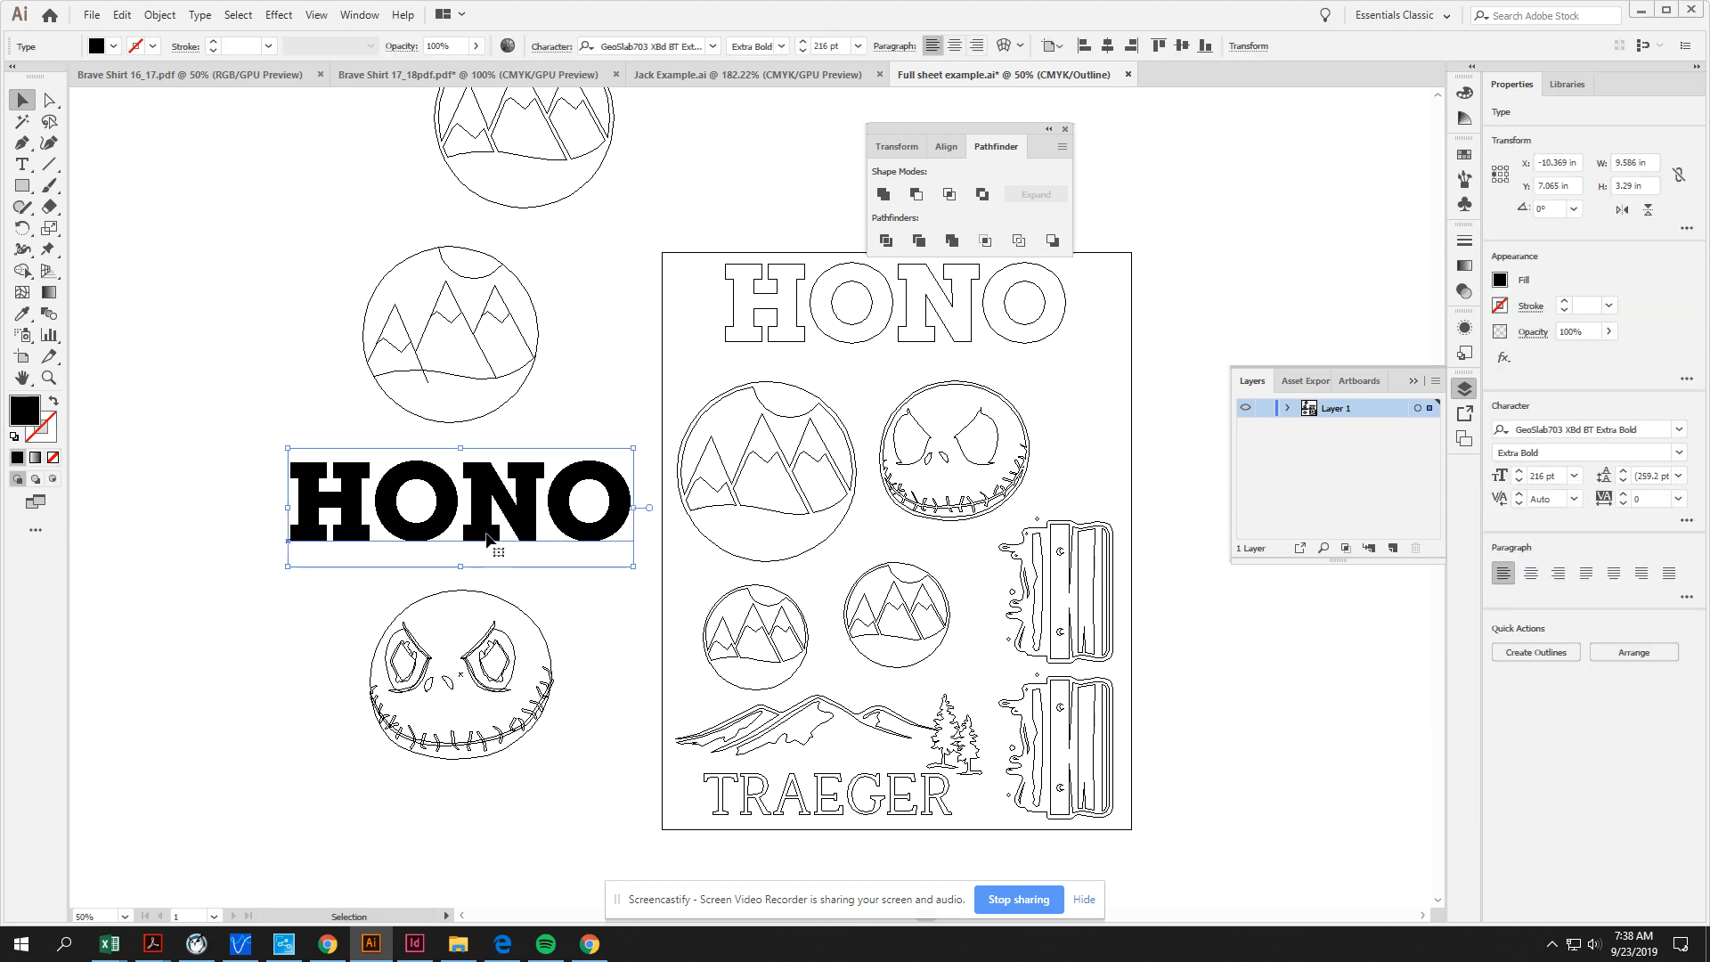
right_click(487, 535)
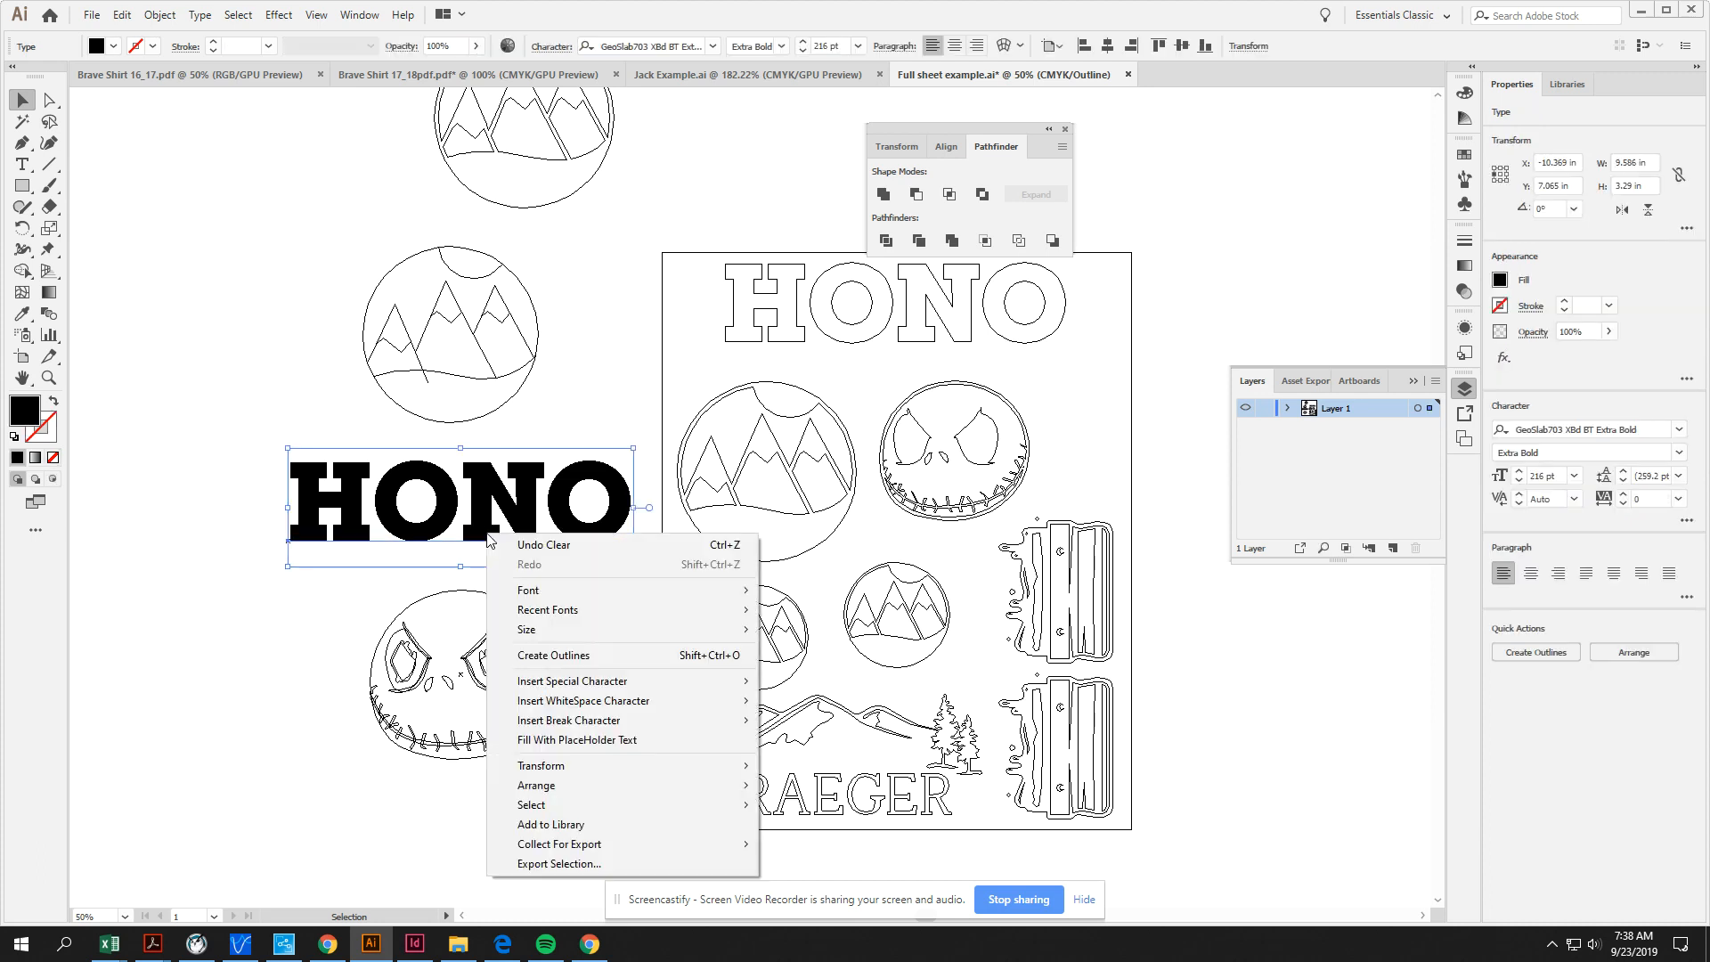
left_click(588, 655)
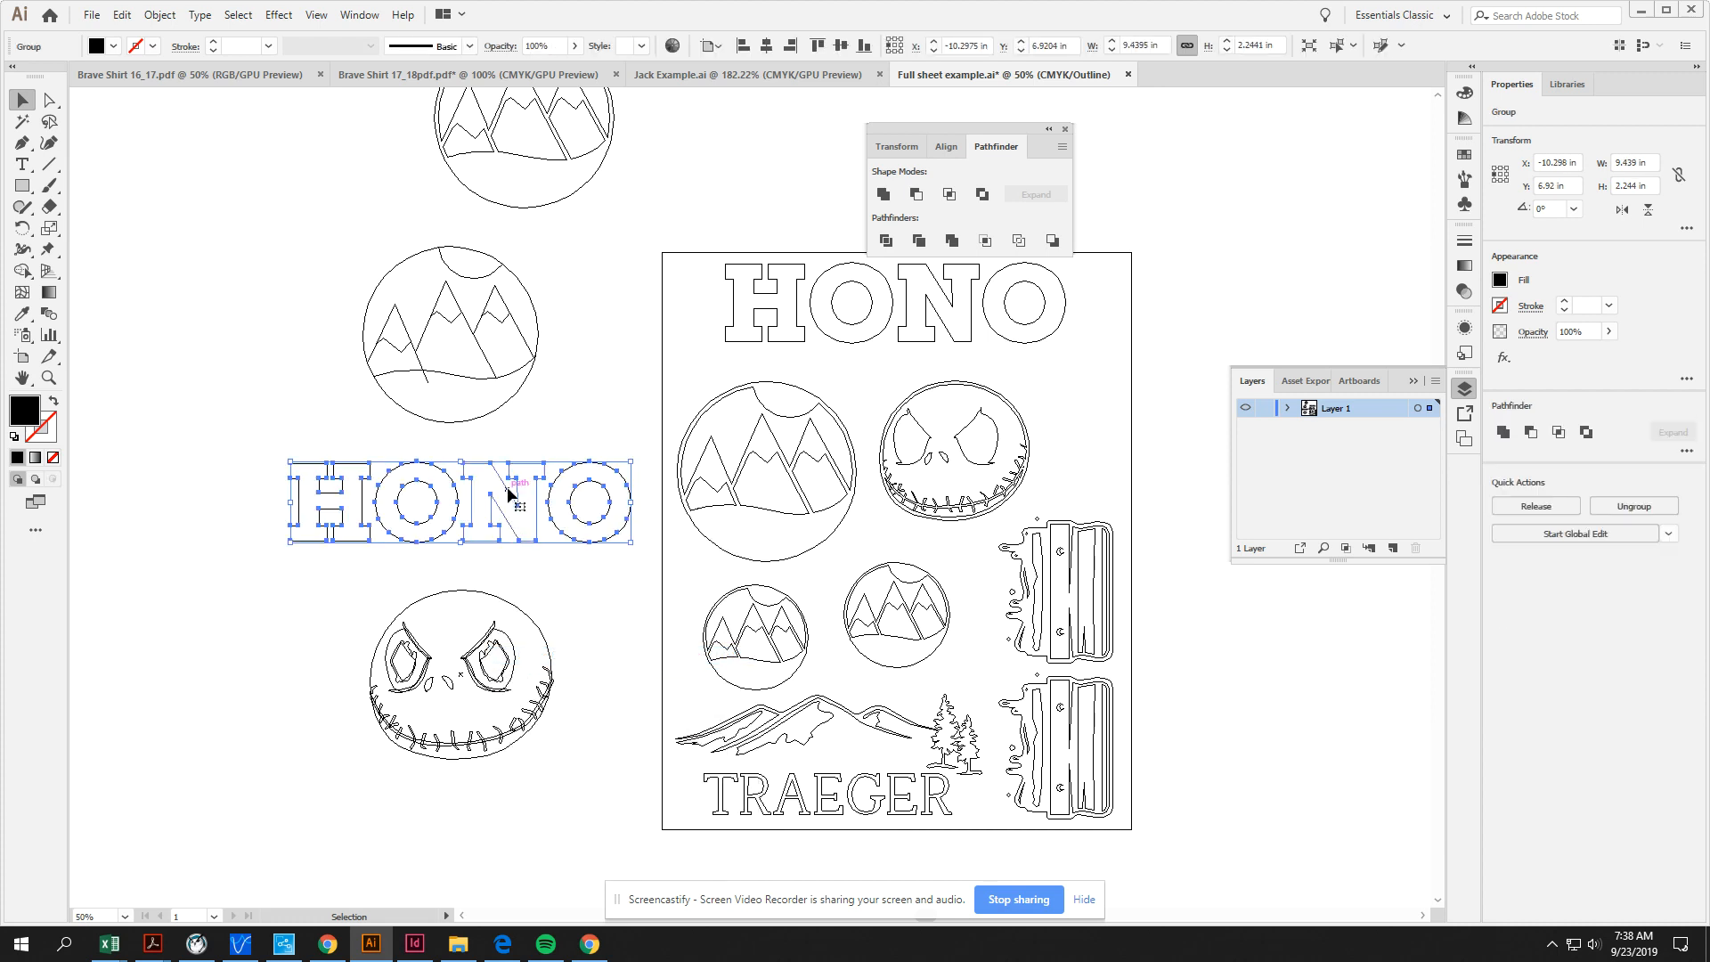
key("ctrl+z")
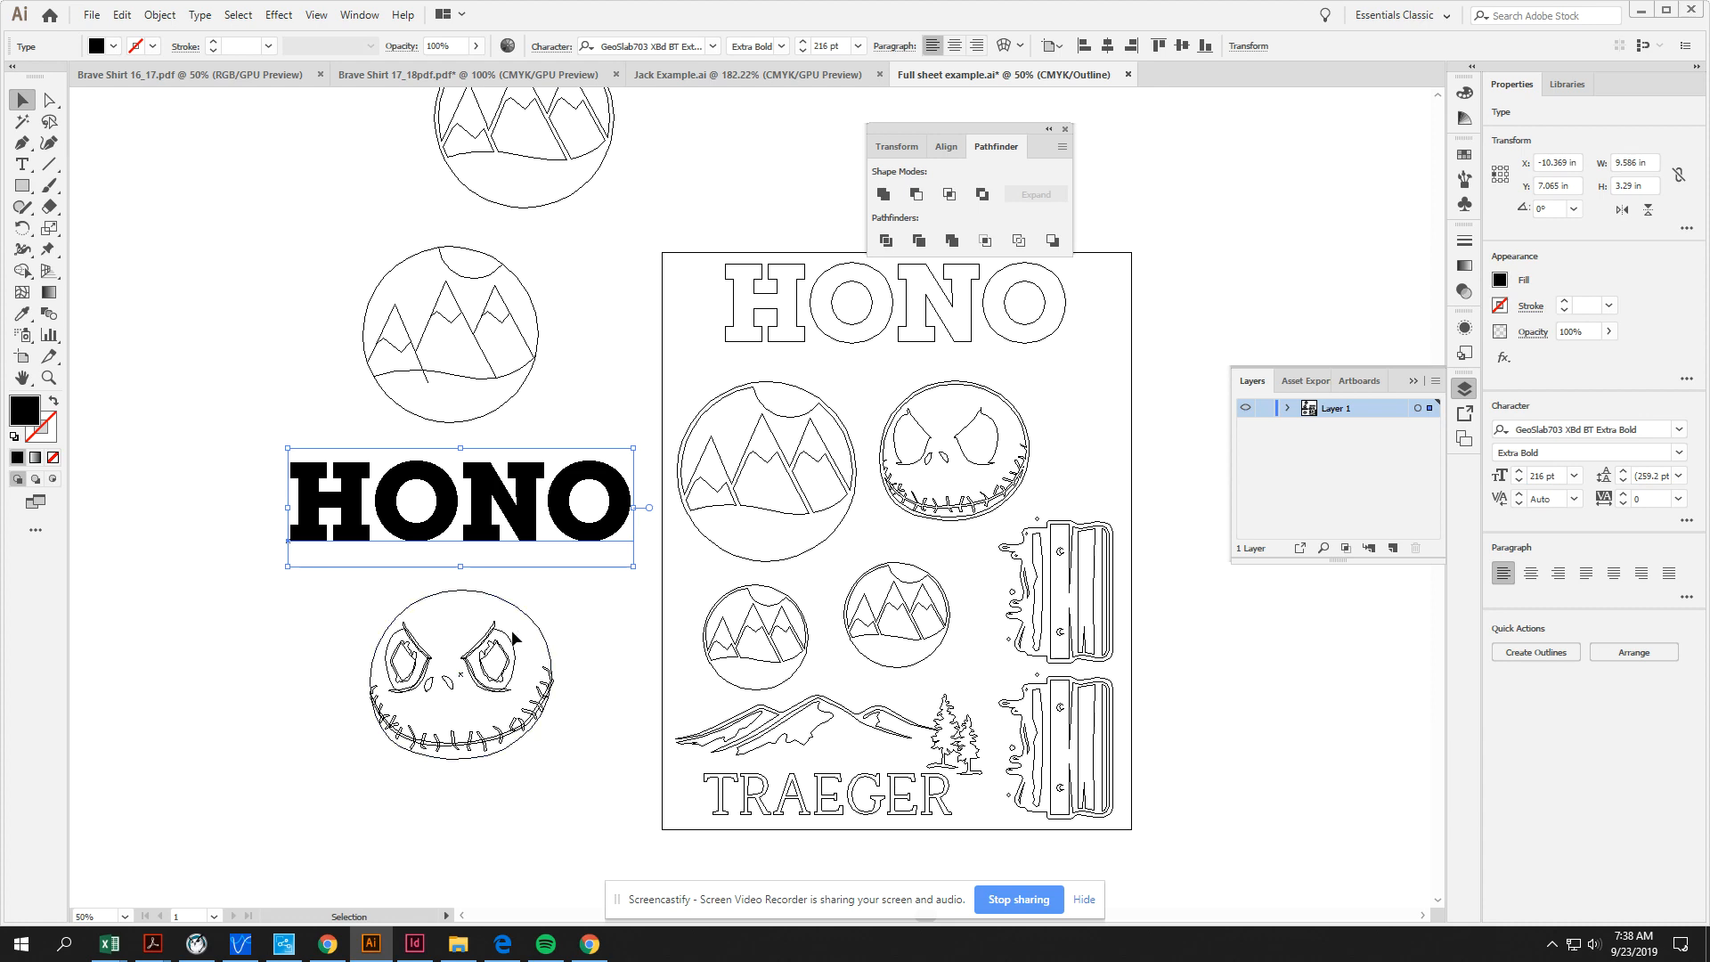
Step: Switch to the Jack Example.ai document and move the Pathfinder panel clear of the skull drawing
key("ctrl+plus")
key("ctrl+plus")
left_click_drag(834, 654, 920, 496)
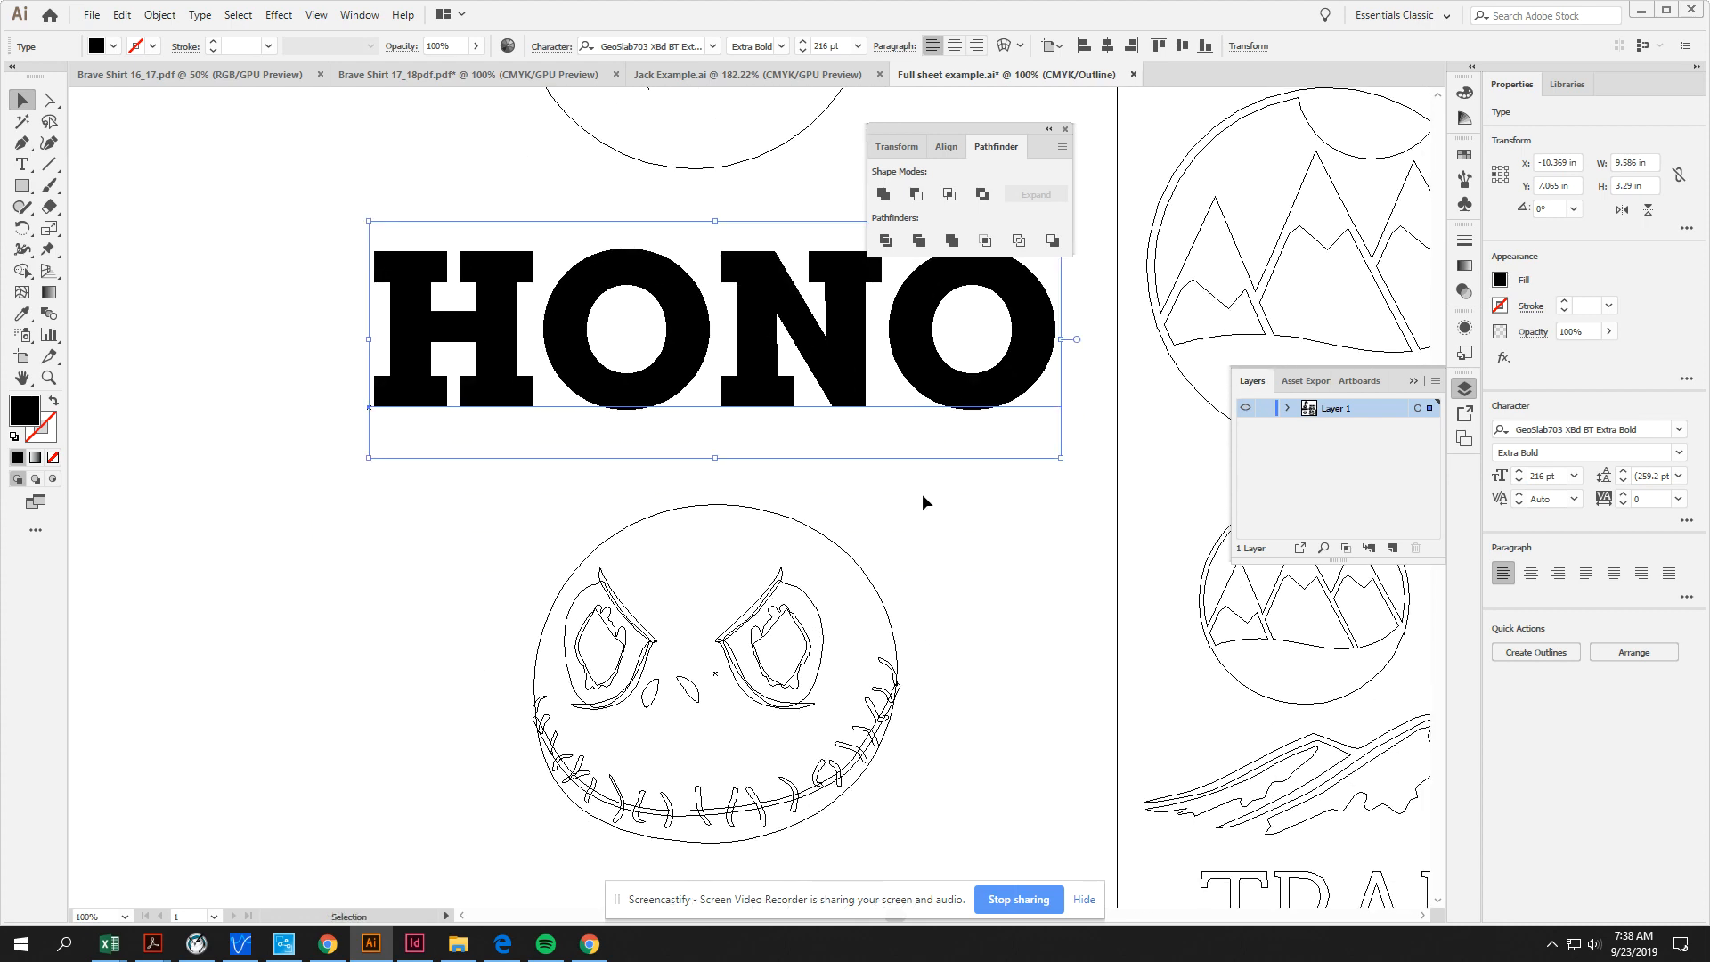
left_click(696, 73)
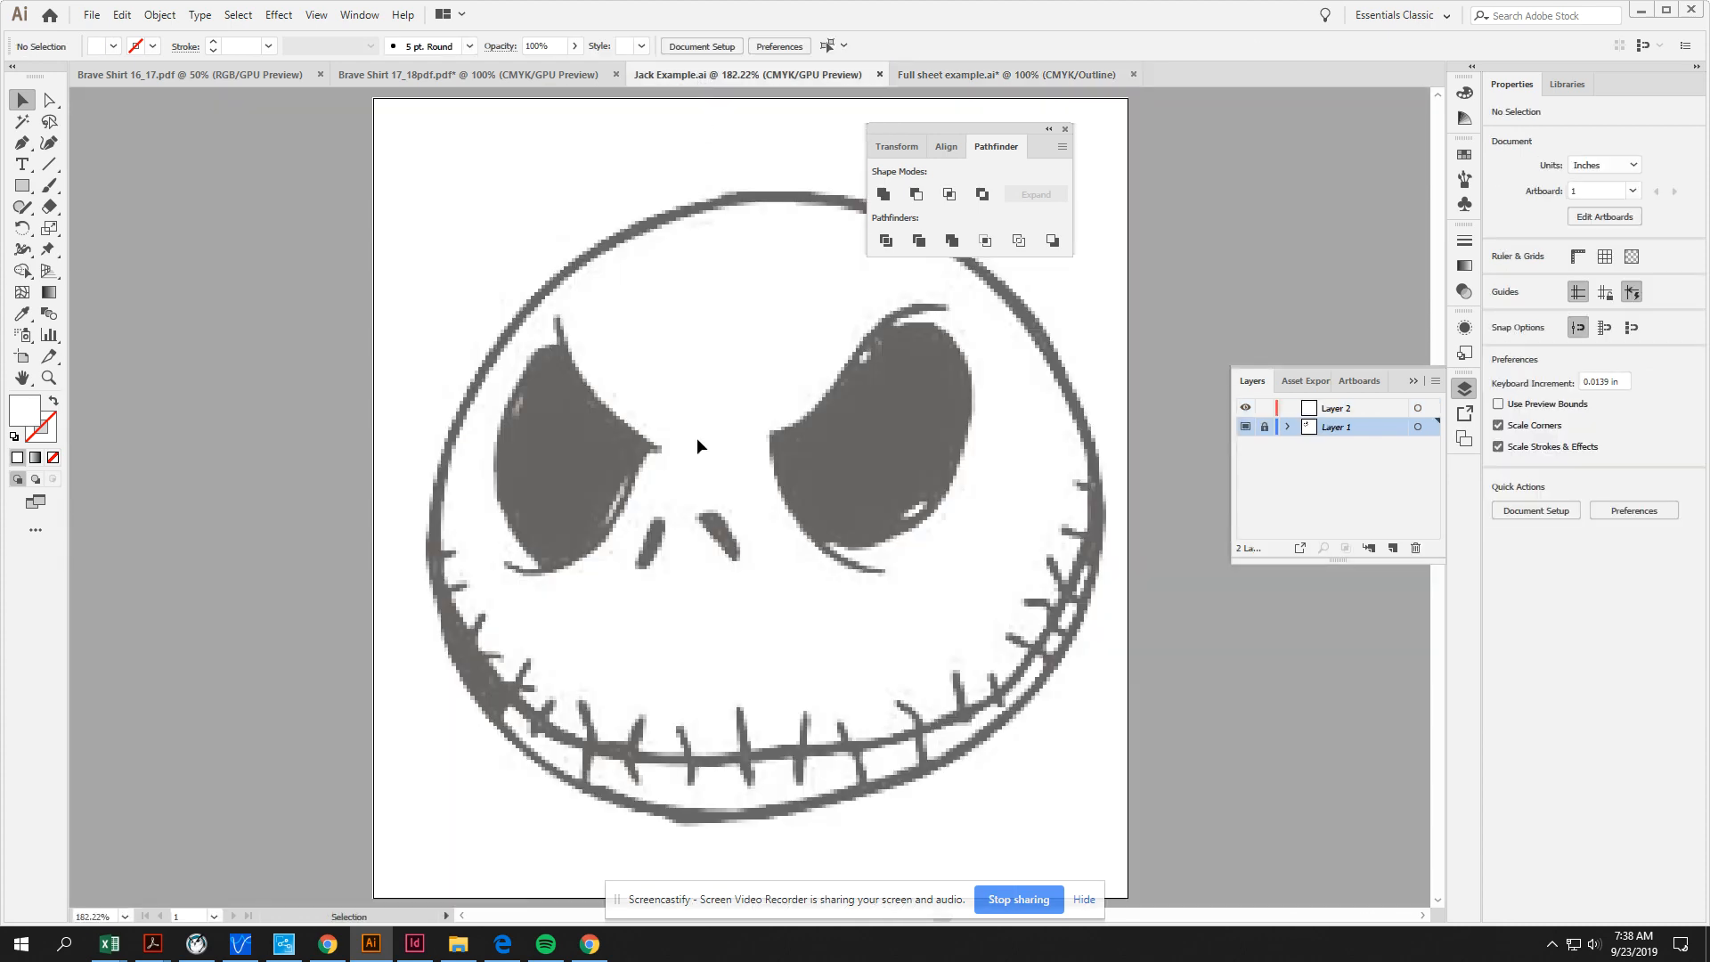
key("ctrl+minus")
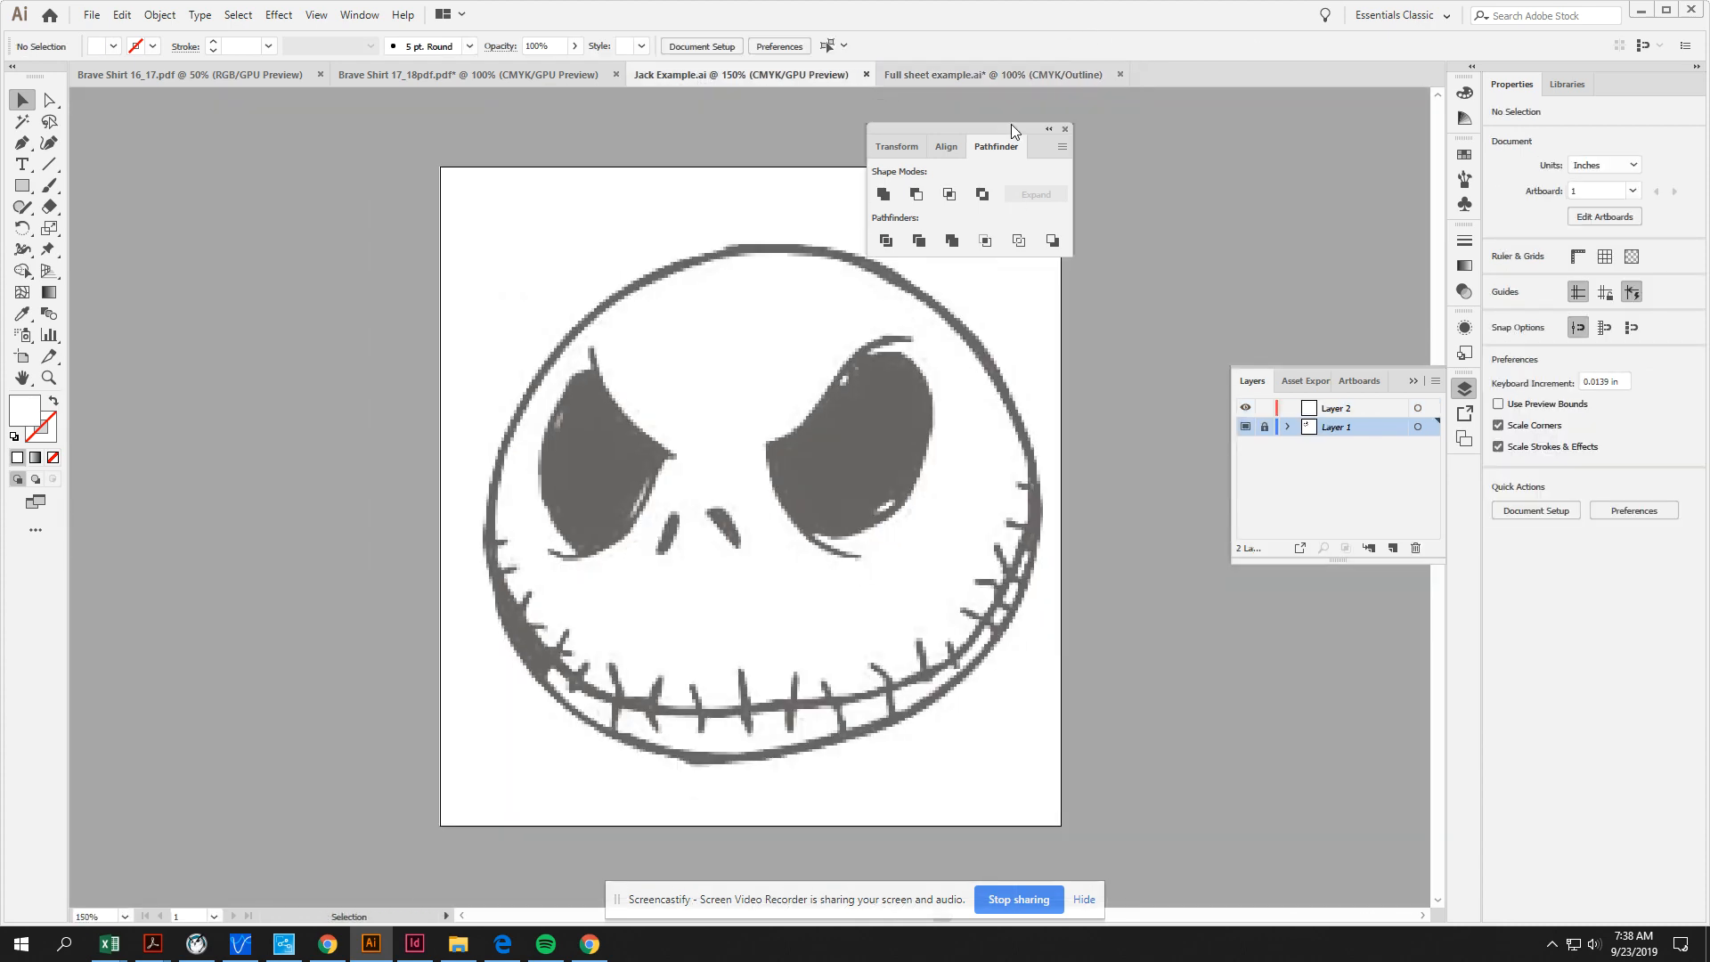
left_click_drag(1011, 124, 1308, 80)
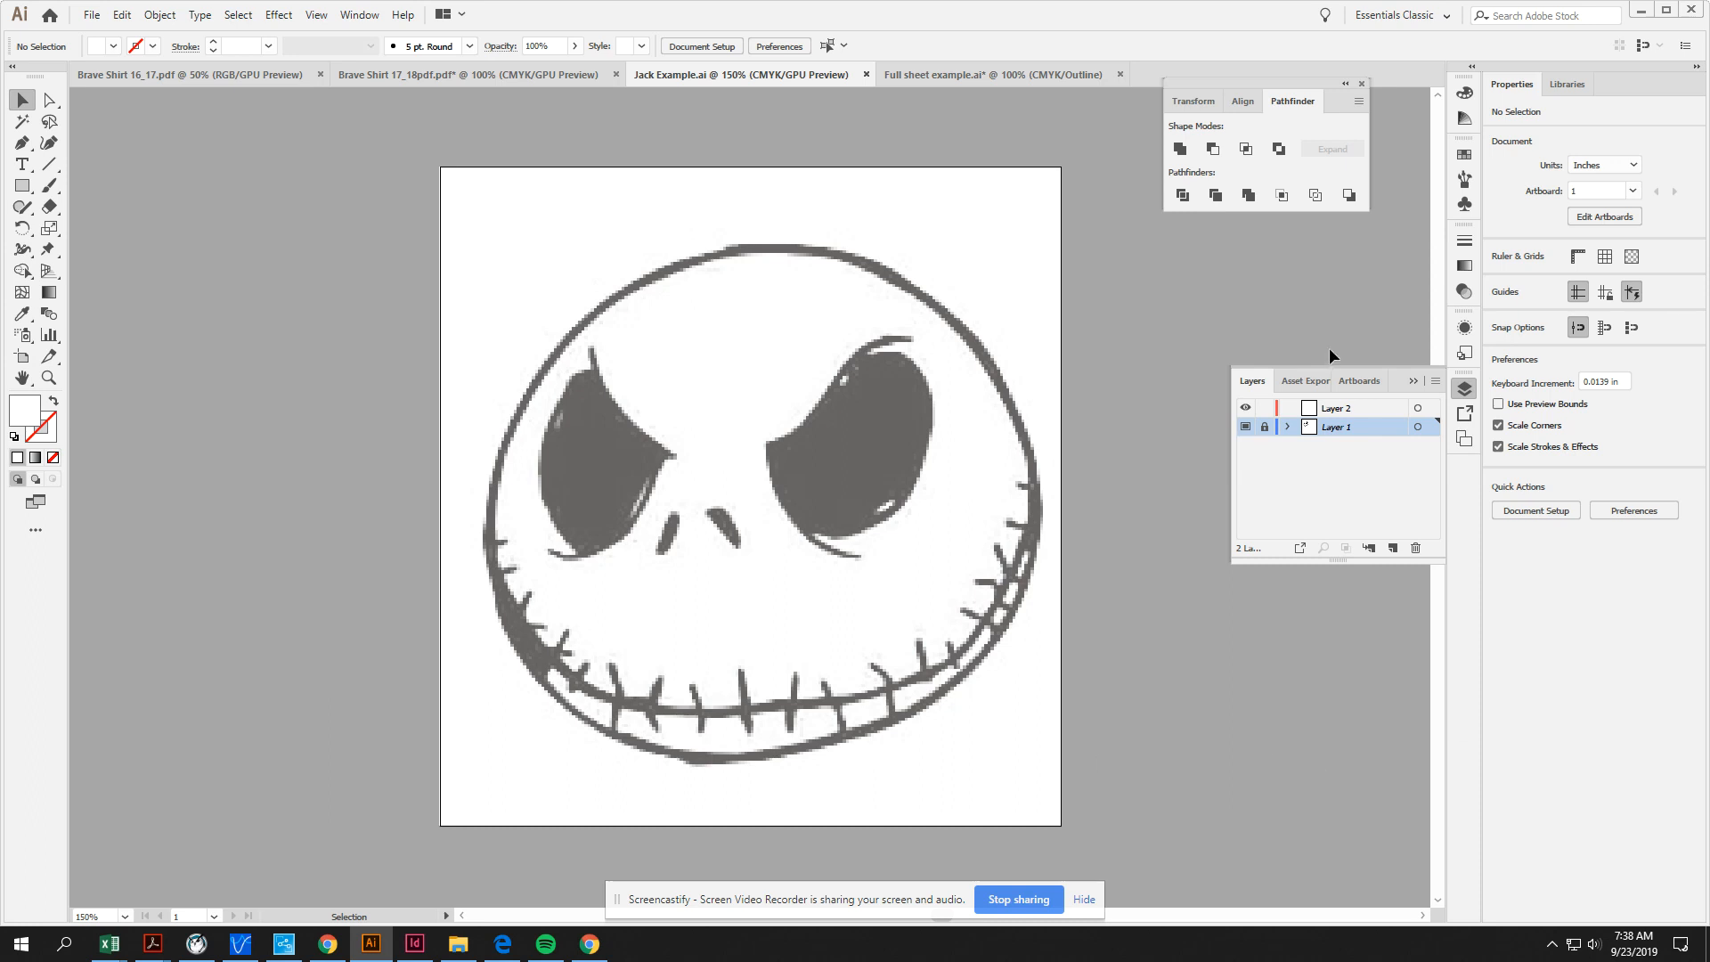
Step: Review Layer 1's template and image dimming options, leaving them as they are
left_click(1348, 410)
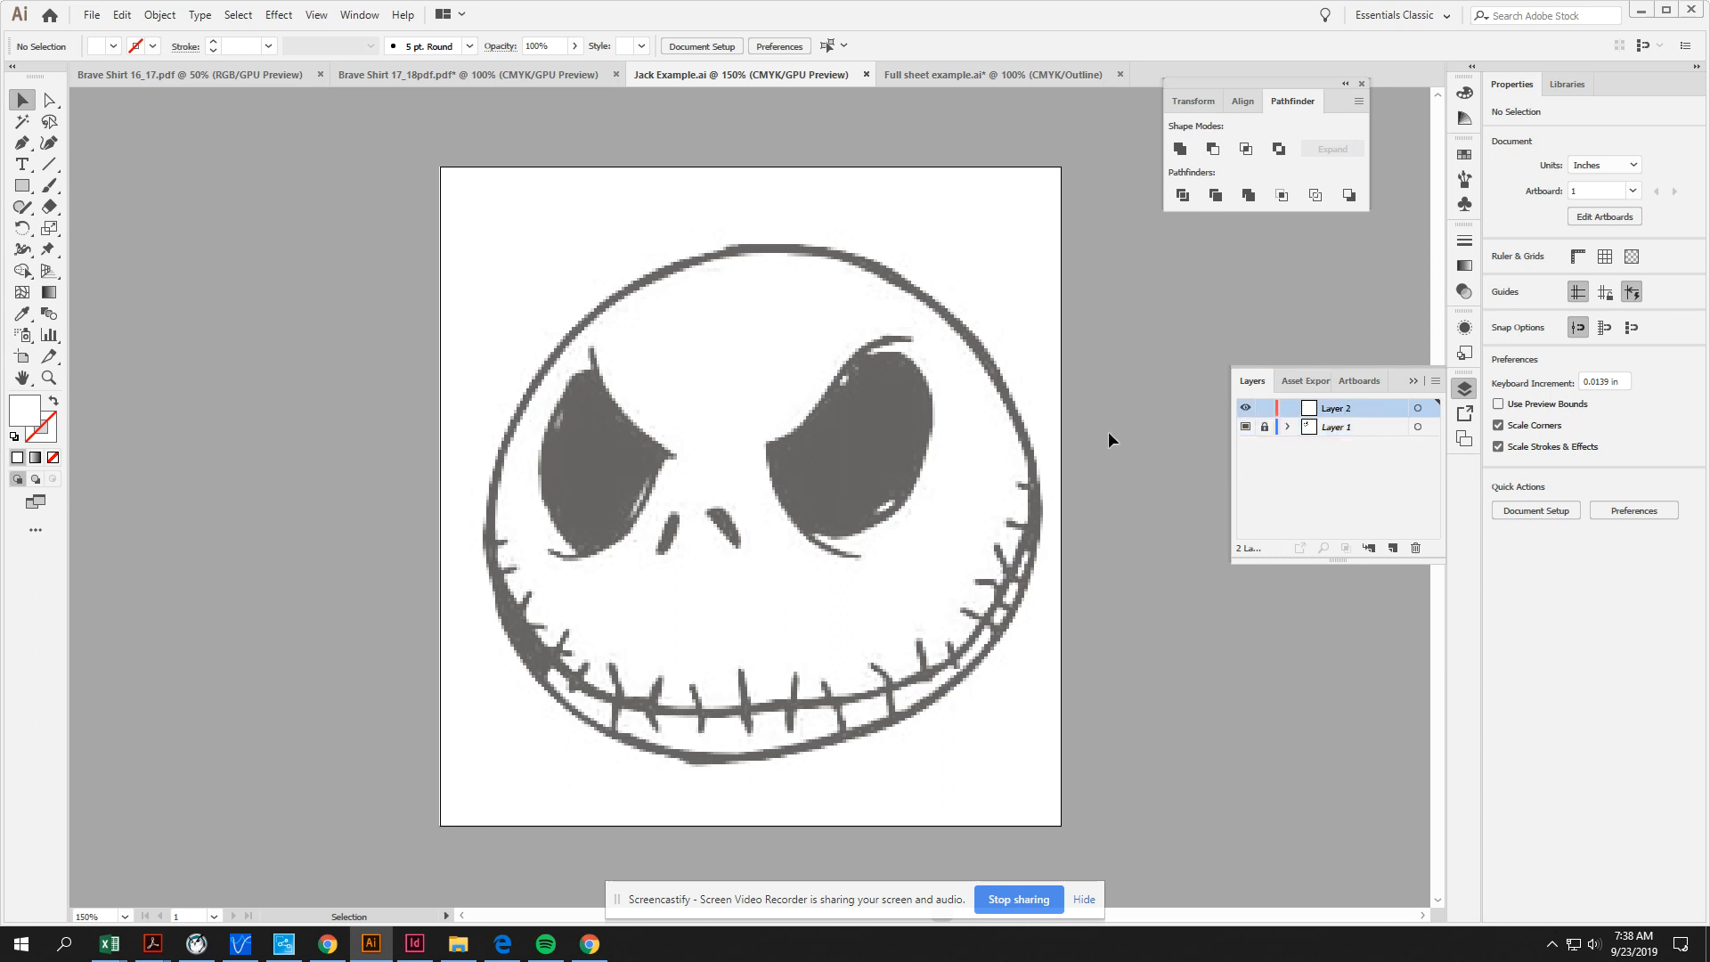
left_click(1340, 429)
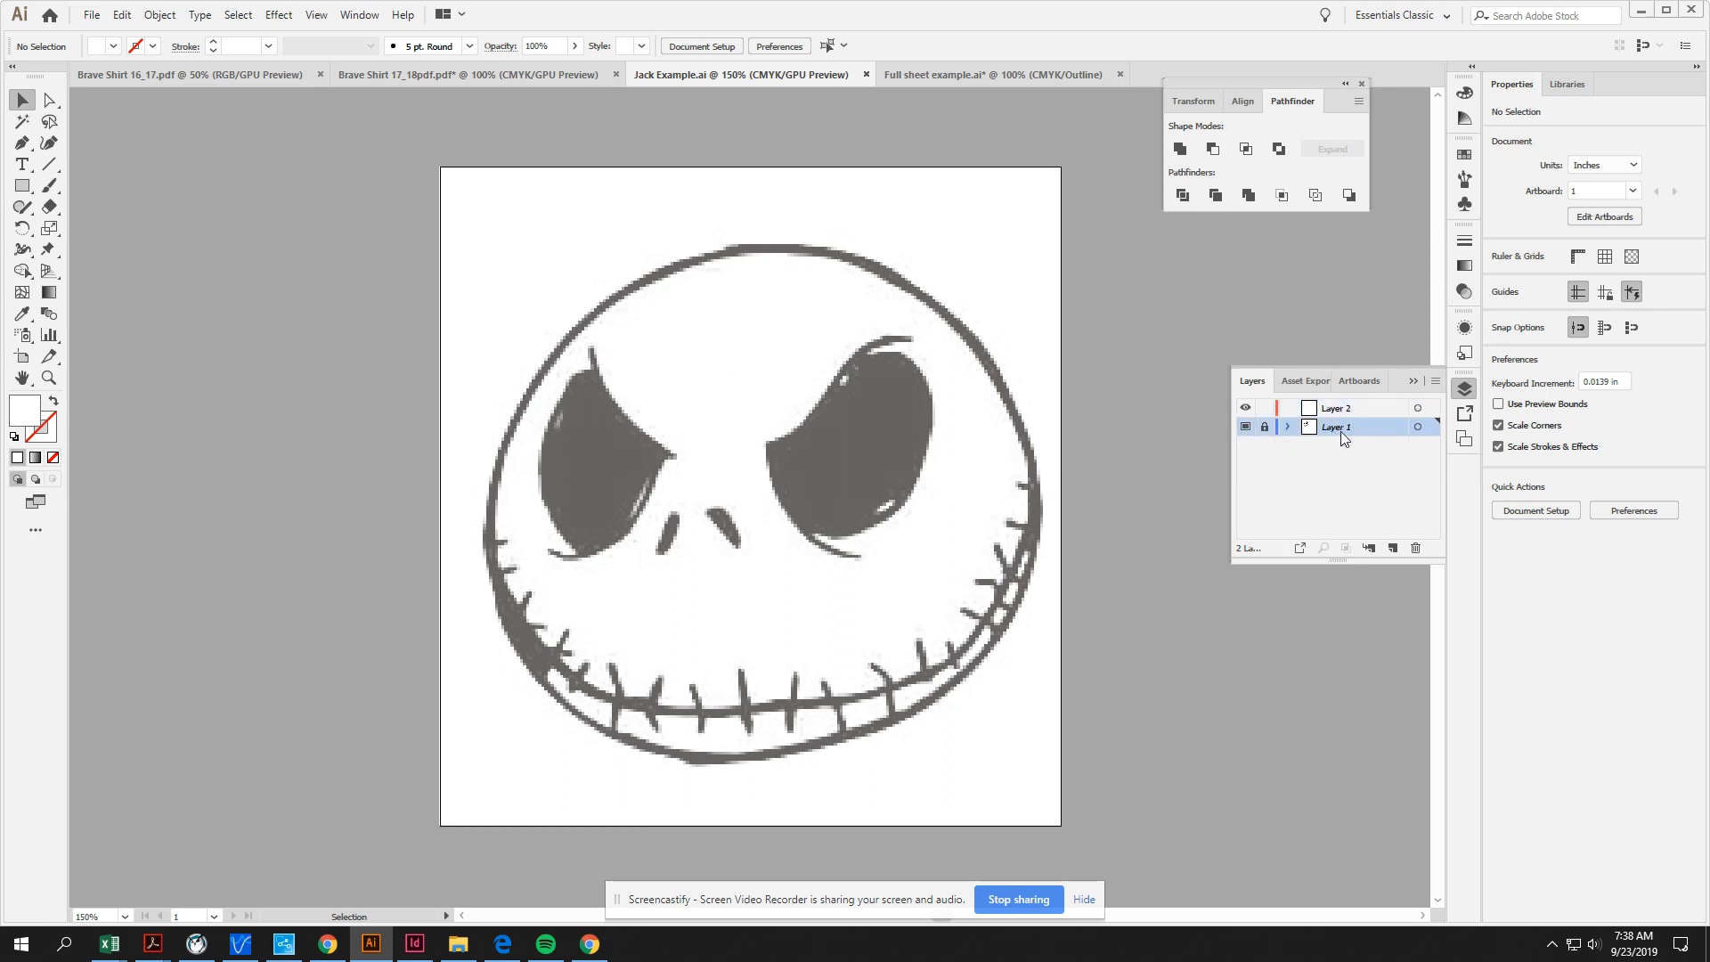
double_click(1396, 428)
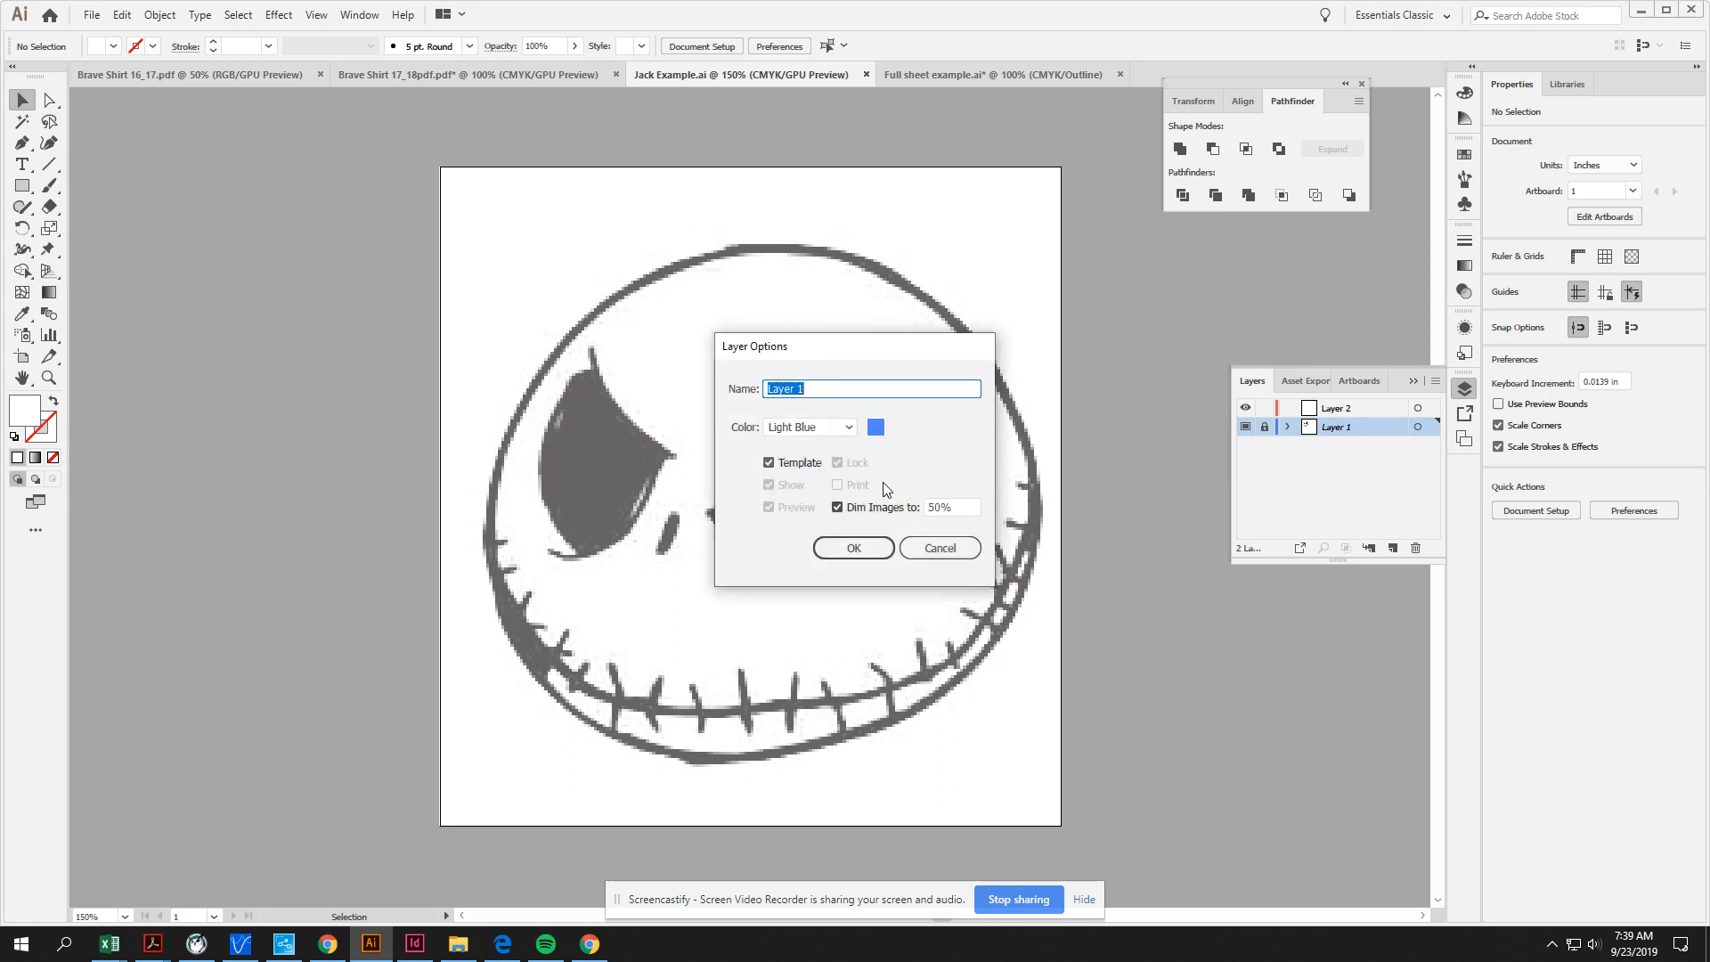
left_click(841, 545)
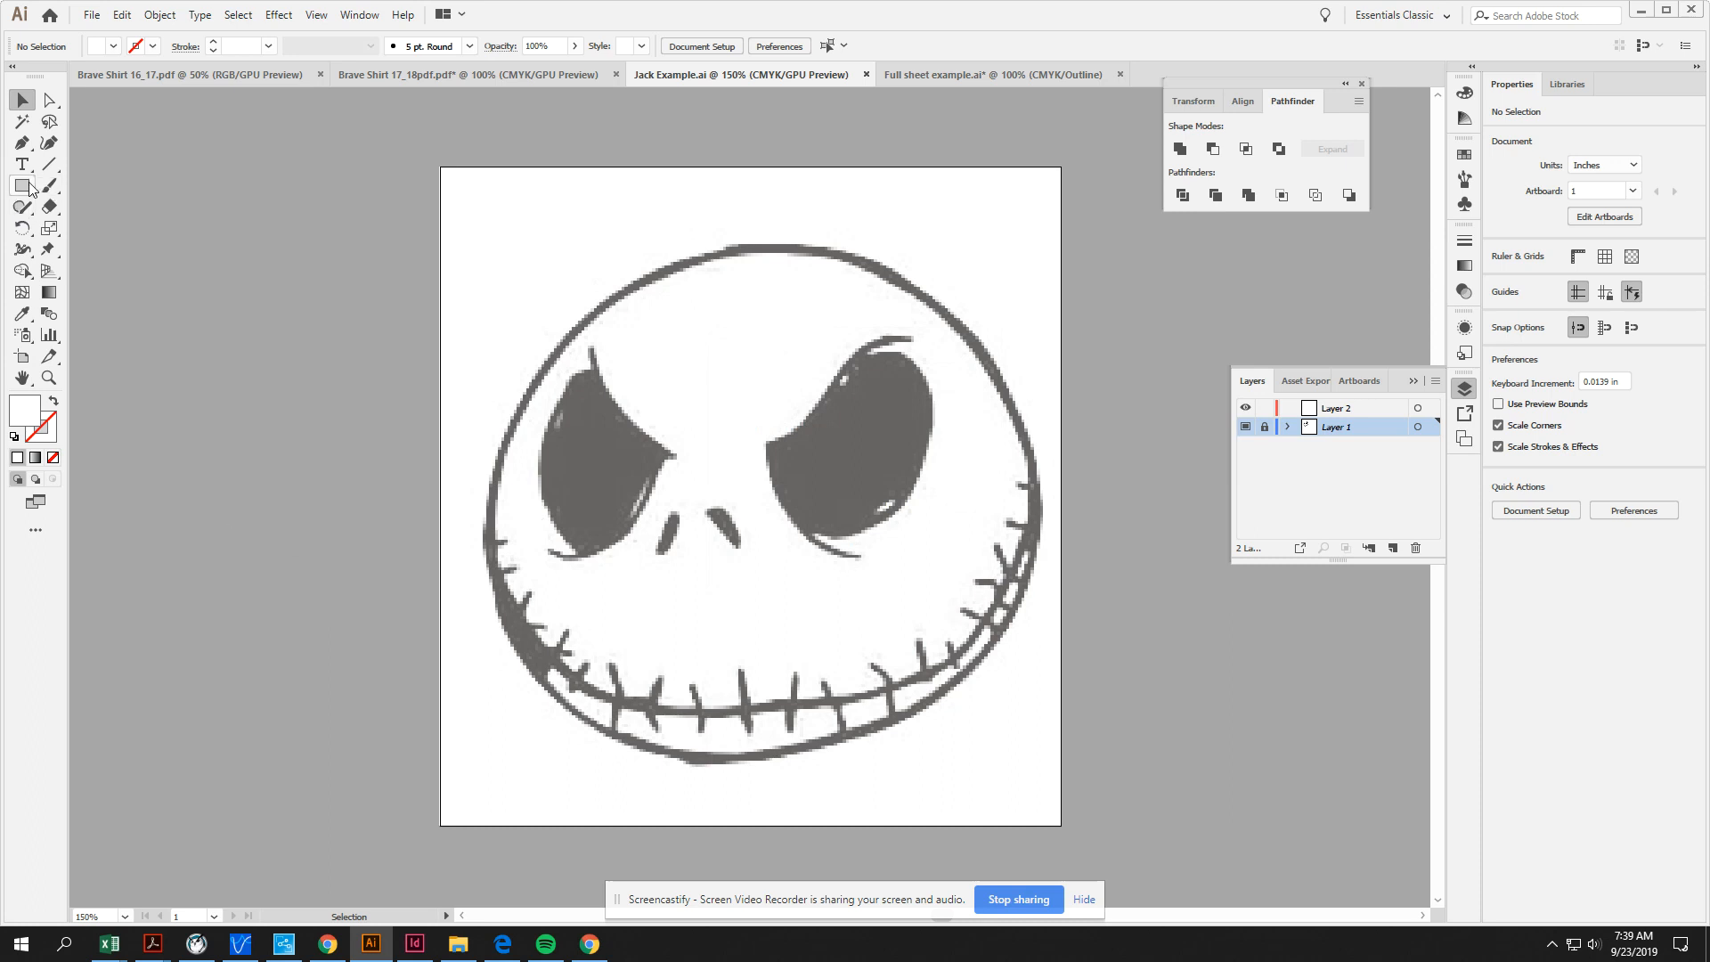
Step: Draw an unfilled circle about 4.87 in across on Layer 2 over the skull, with a 5 pt black stroke
left_click_drag(25, 186, 92, 230)
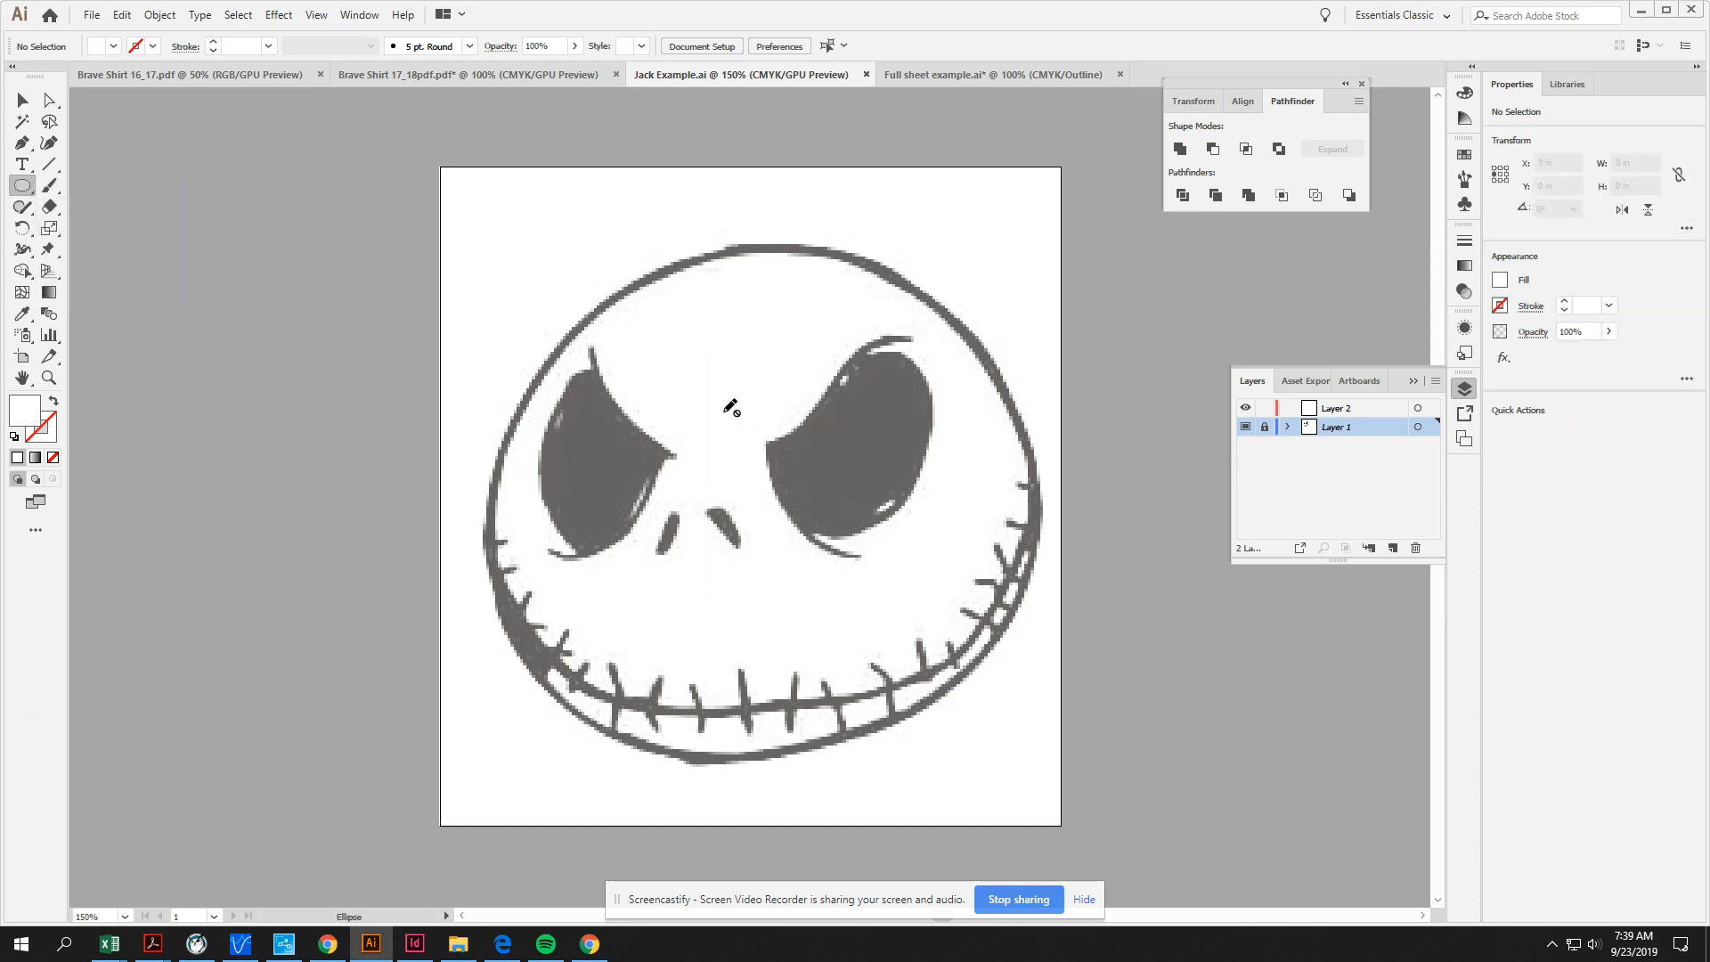
left_click(1351, 410)
mouse_move(761, 526)
left_mouse_down()
mouse_move(570, 302)
mouse_move(492, 276)
left_mouse_up()
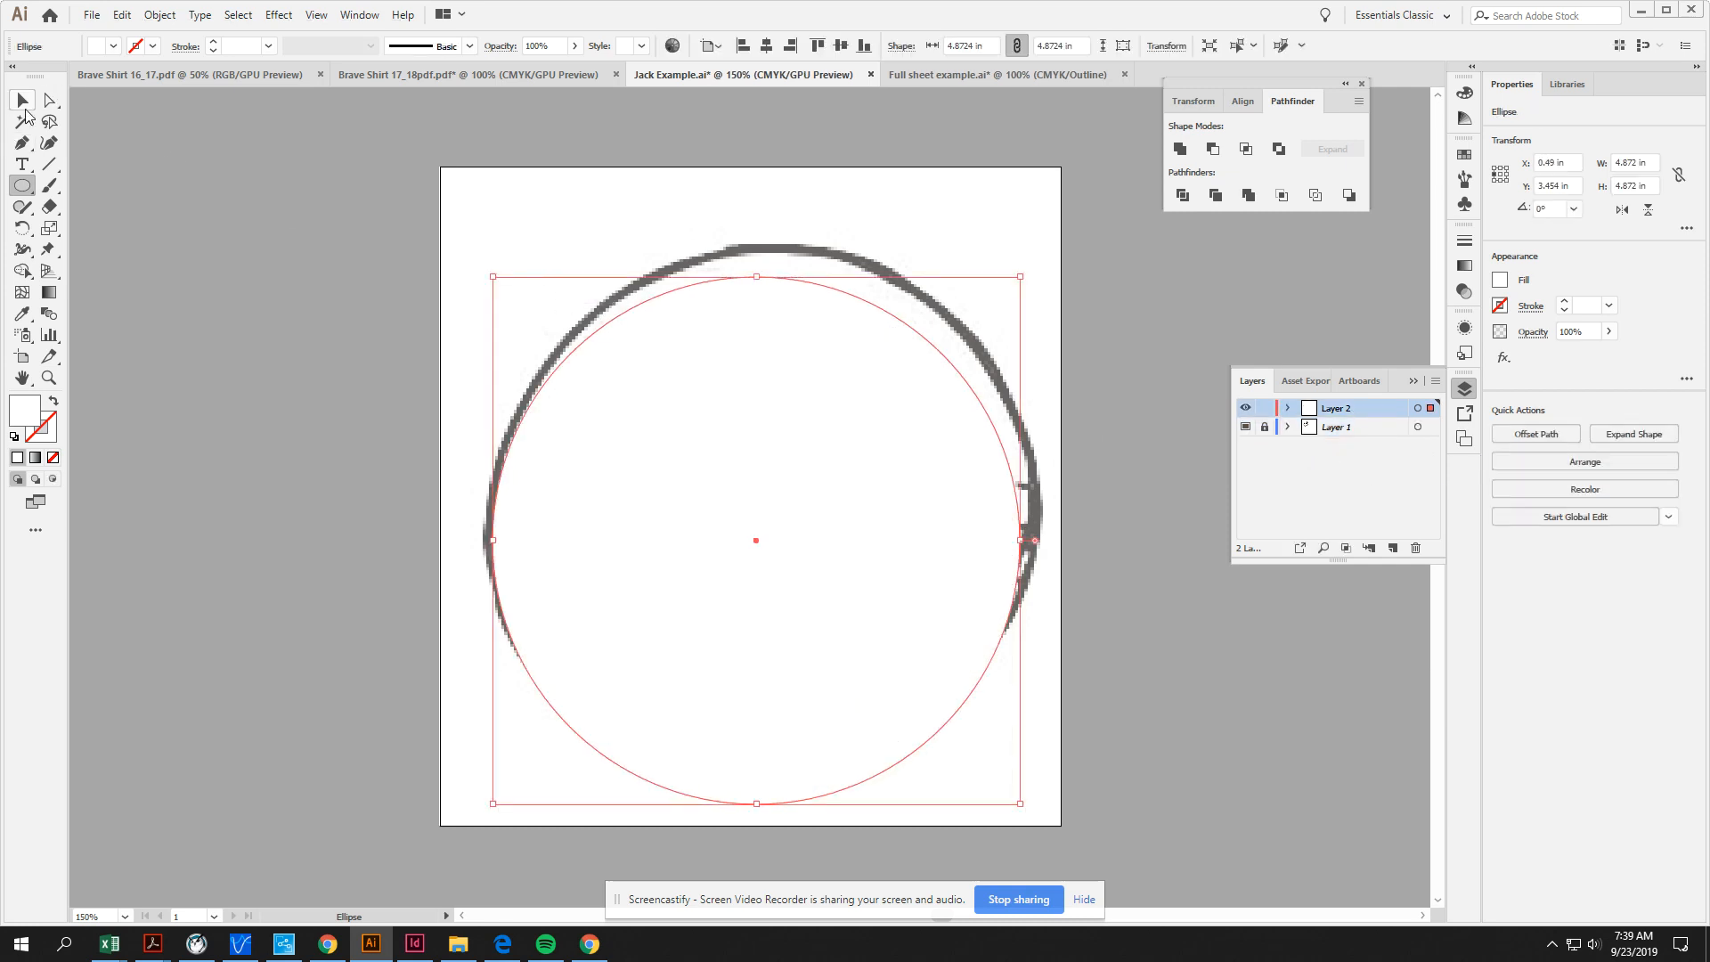
left_click(14, 437)
left_click(52, 458)
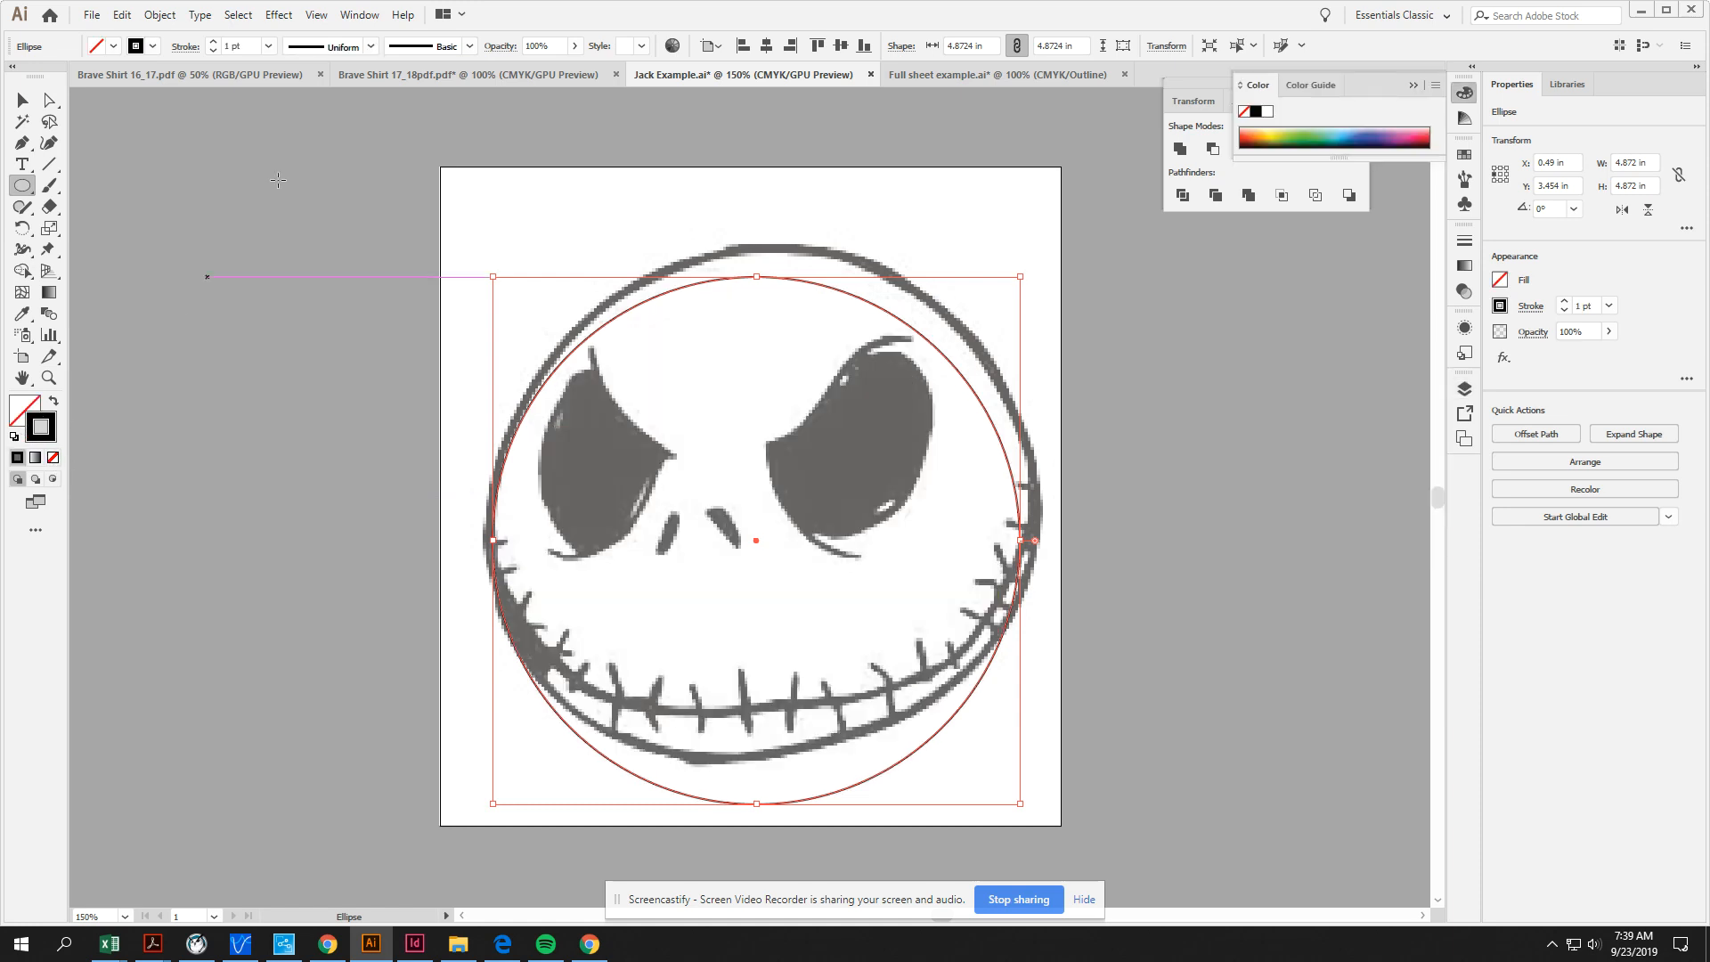
left_click(213, 42)
left_click(213, 42)
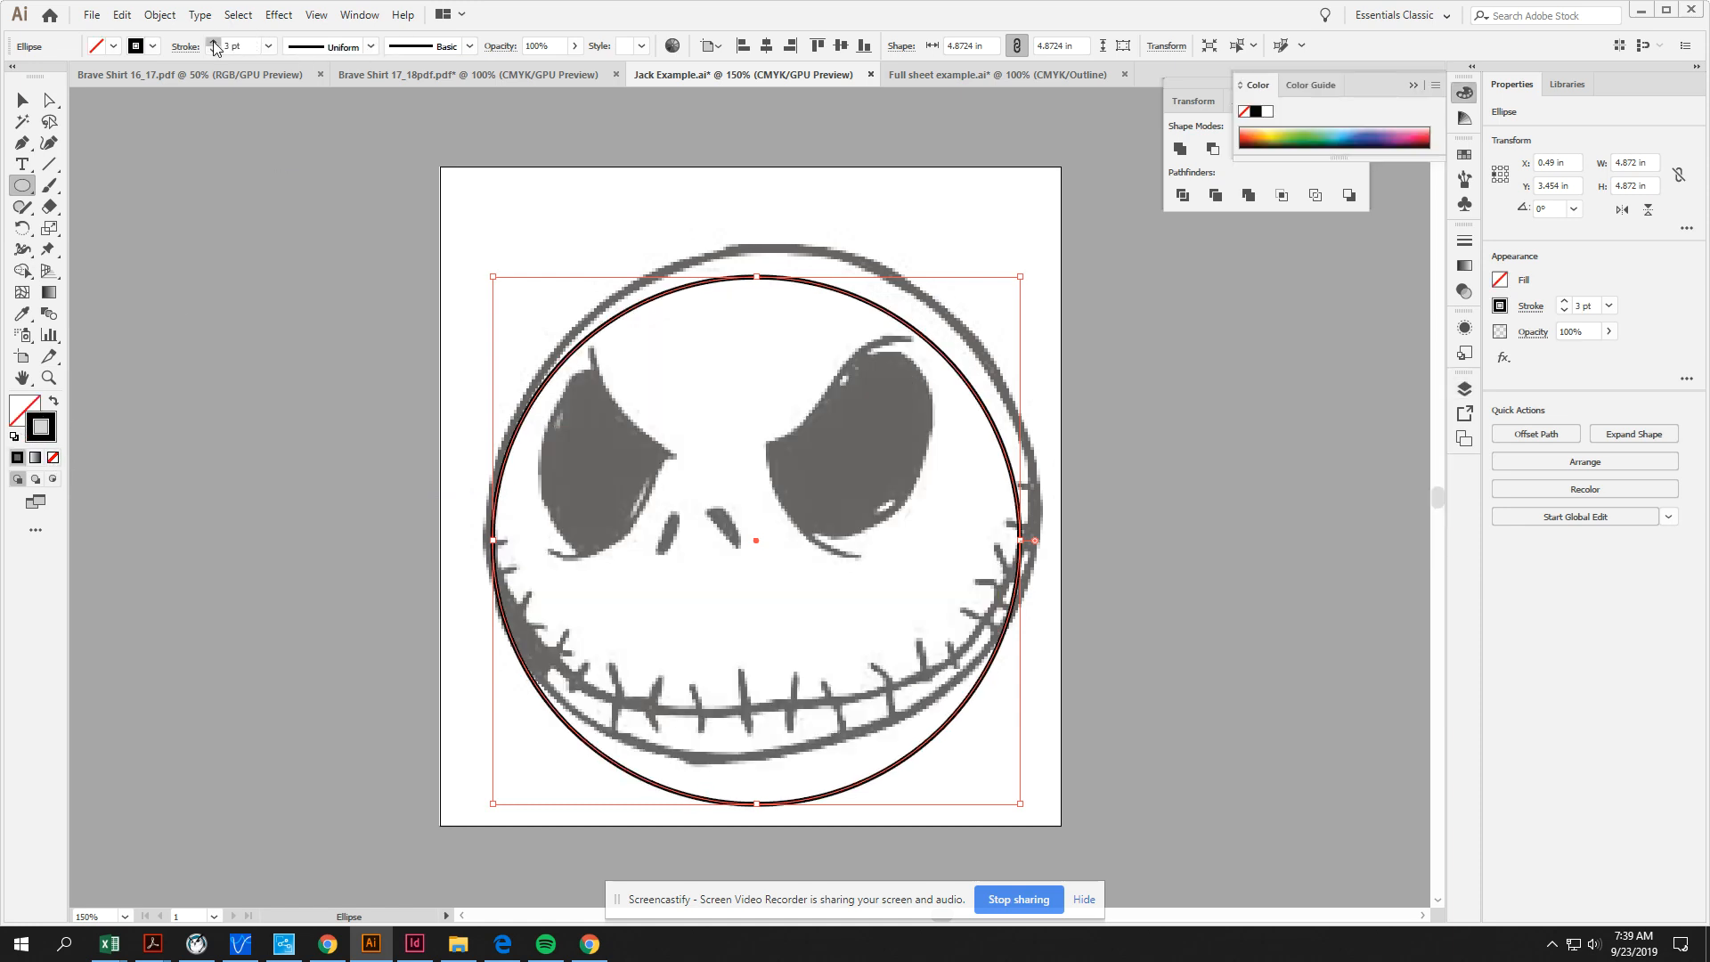
left_click(213, 41)
left_click(213, 42)
Step: Fit the circle to the skull's outer edge by moving it and resizing it to about 5.06 by 4.71 in
key("v")
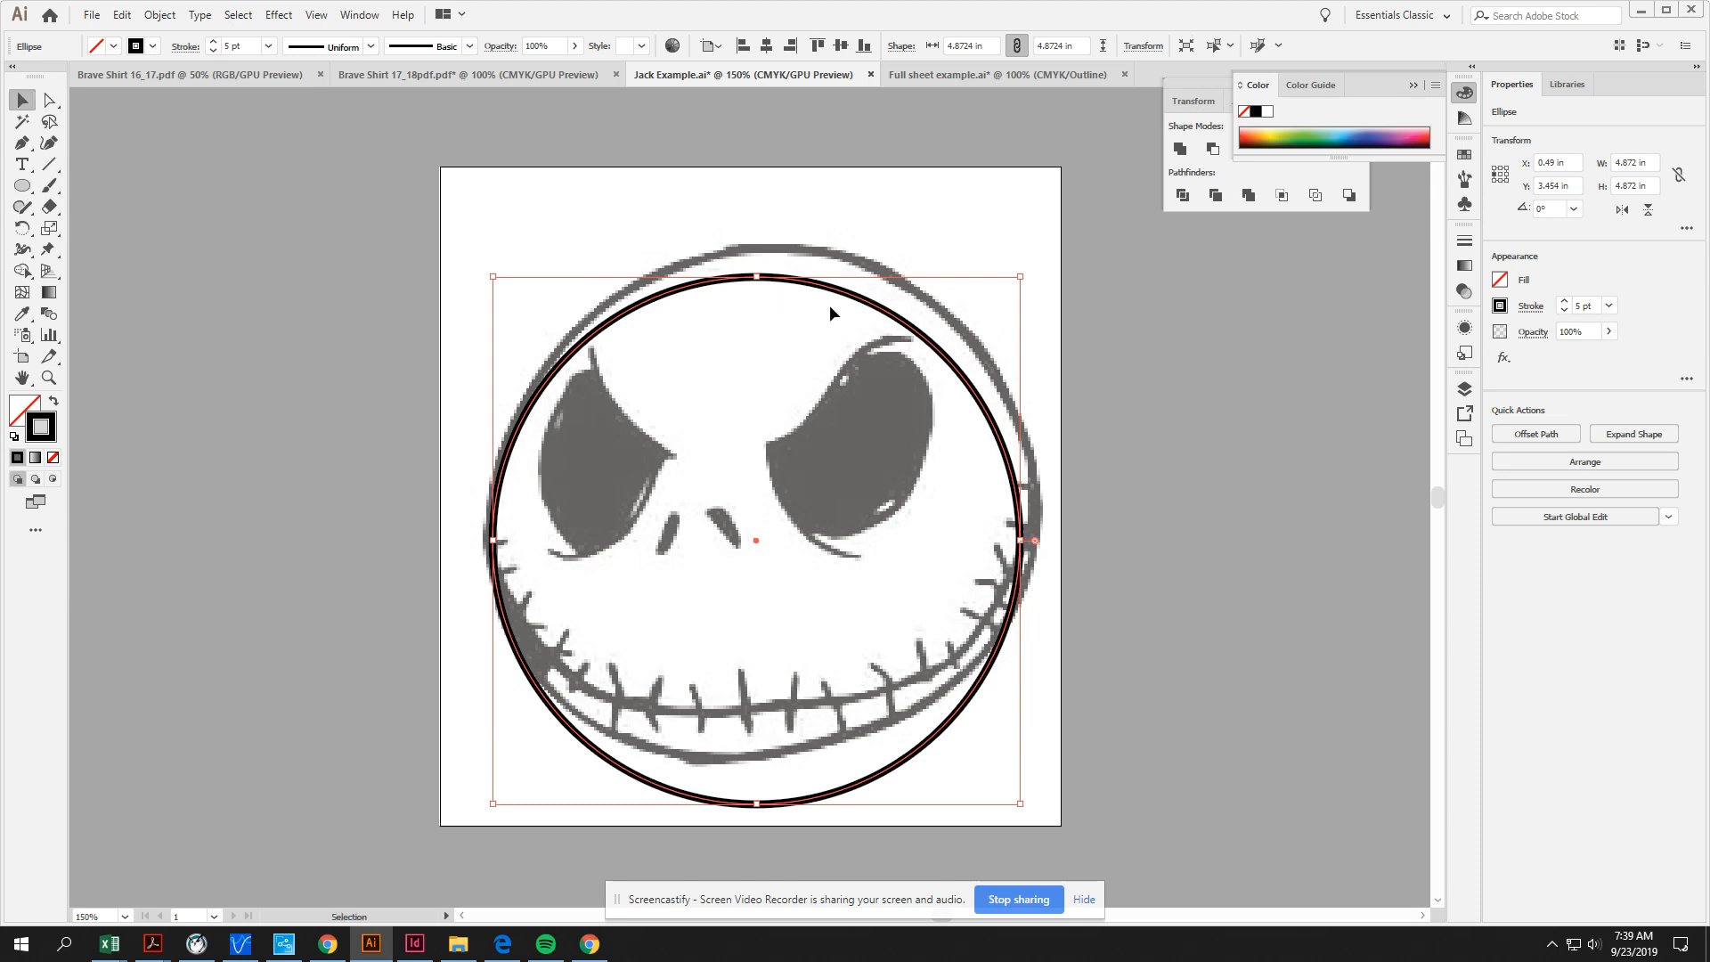
left_click_drag(835, 293, 848, 261)
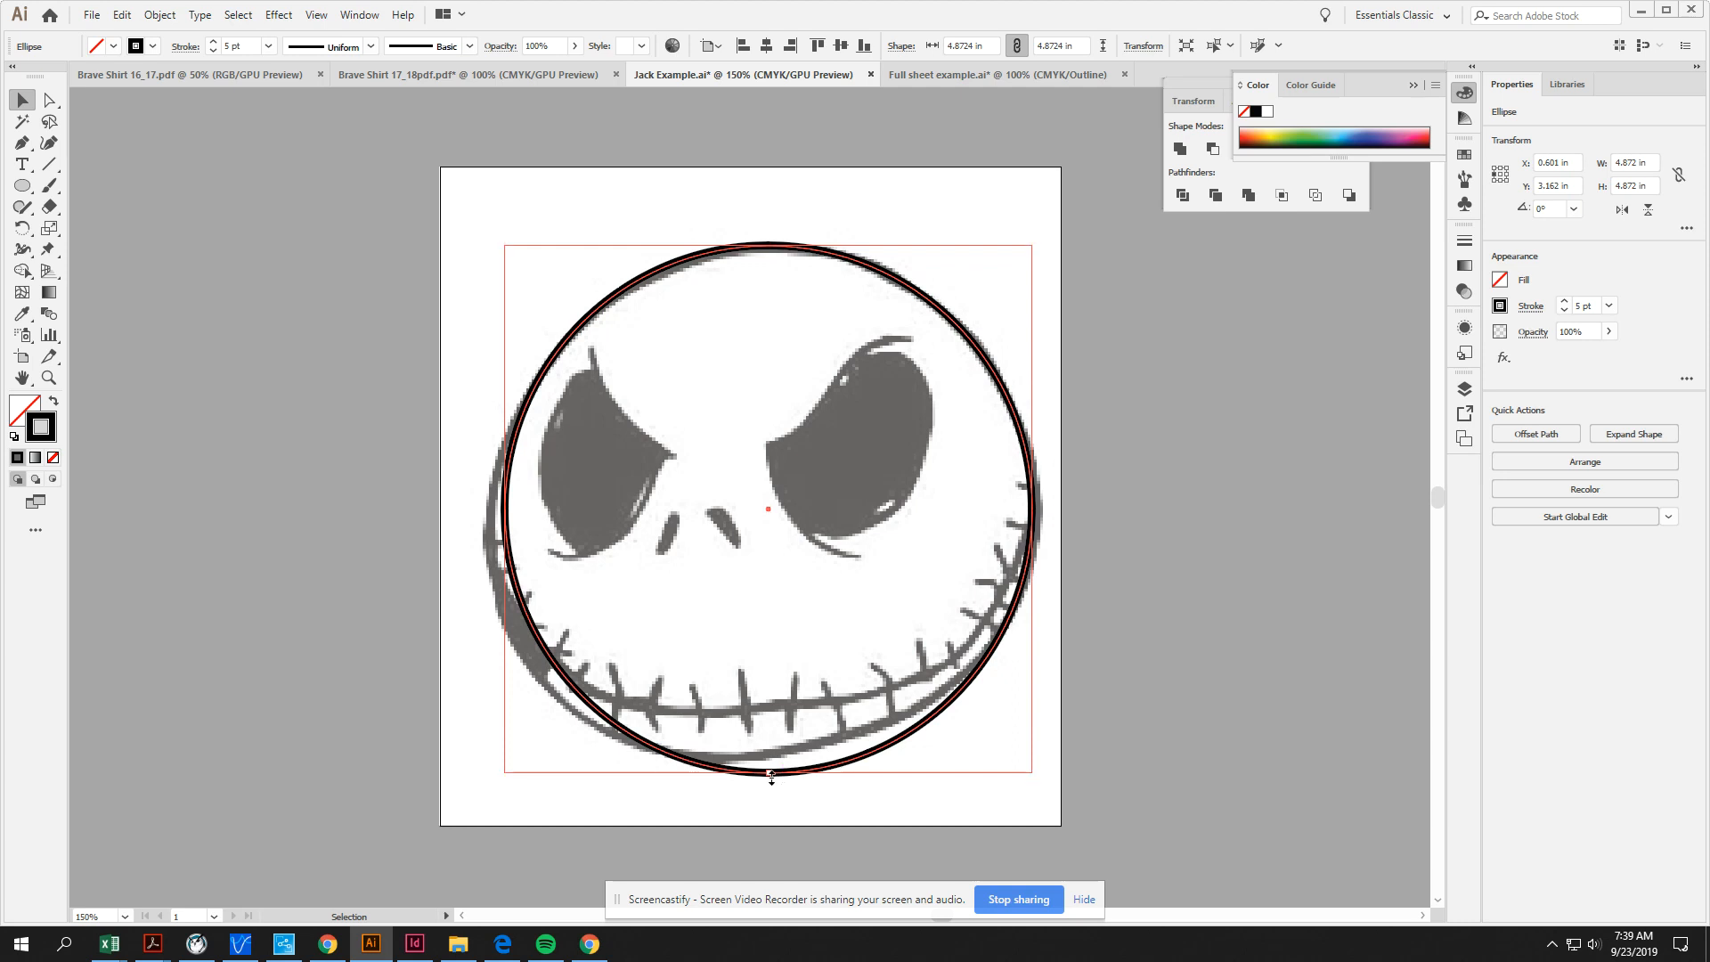
left_click_drag(771, 777, 771, 754)
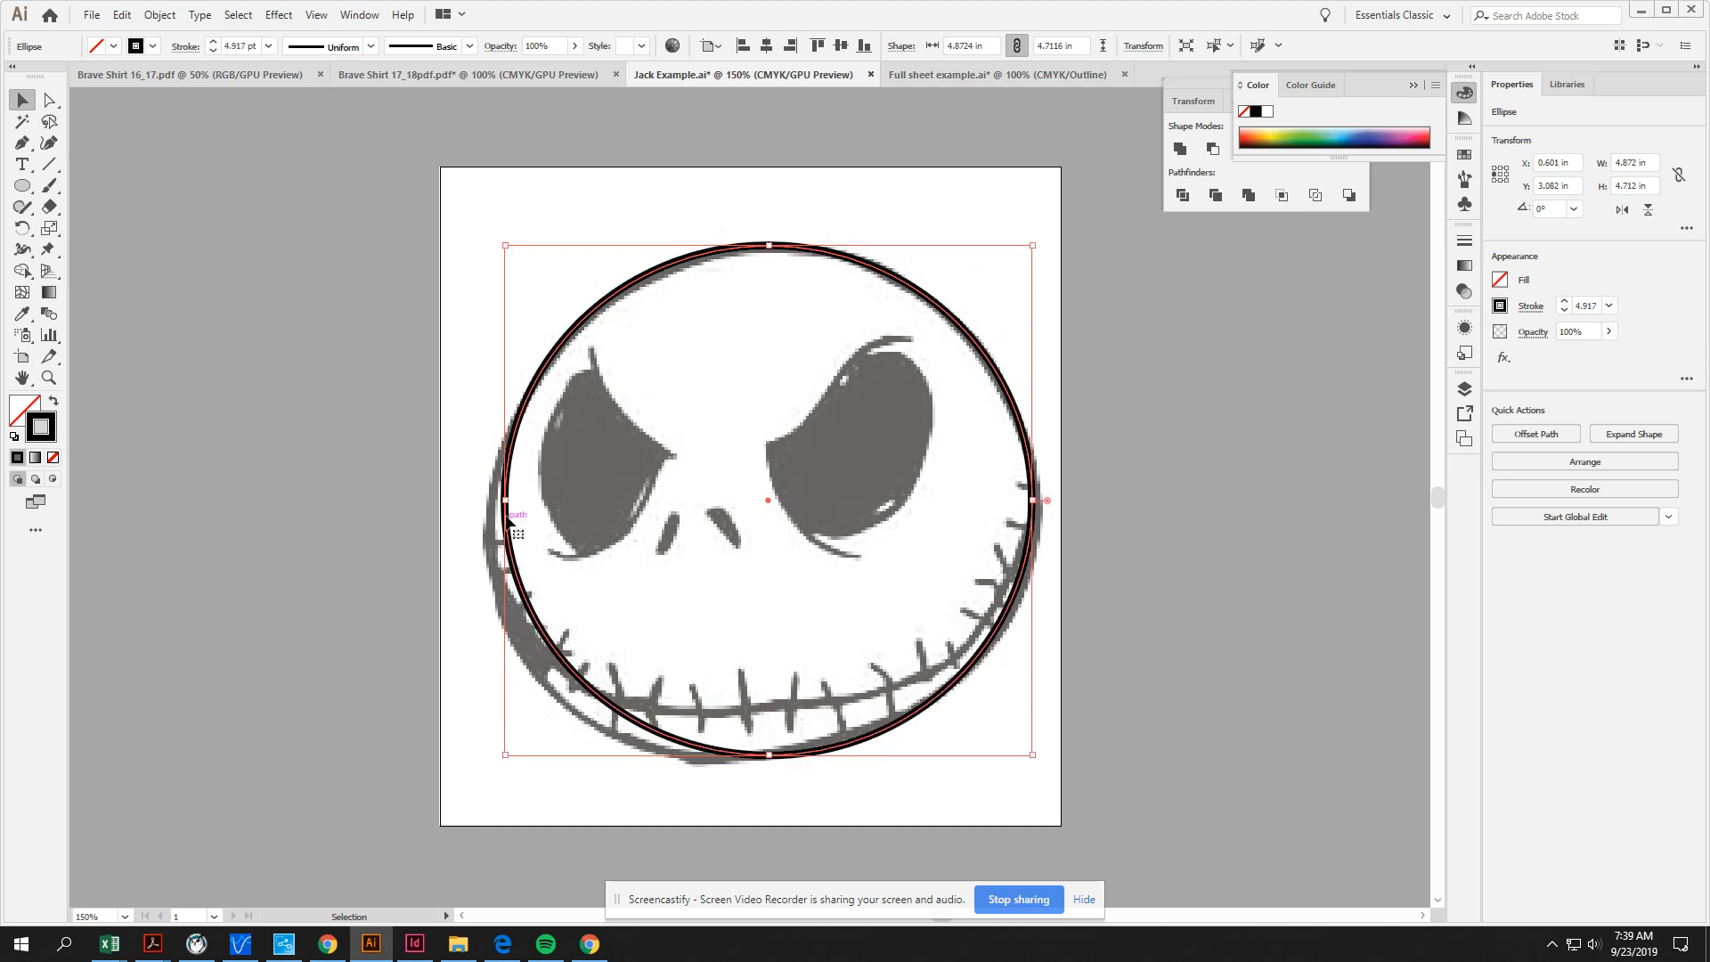
left_click_drag(505, 499, 489, 500)
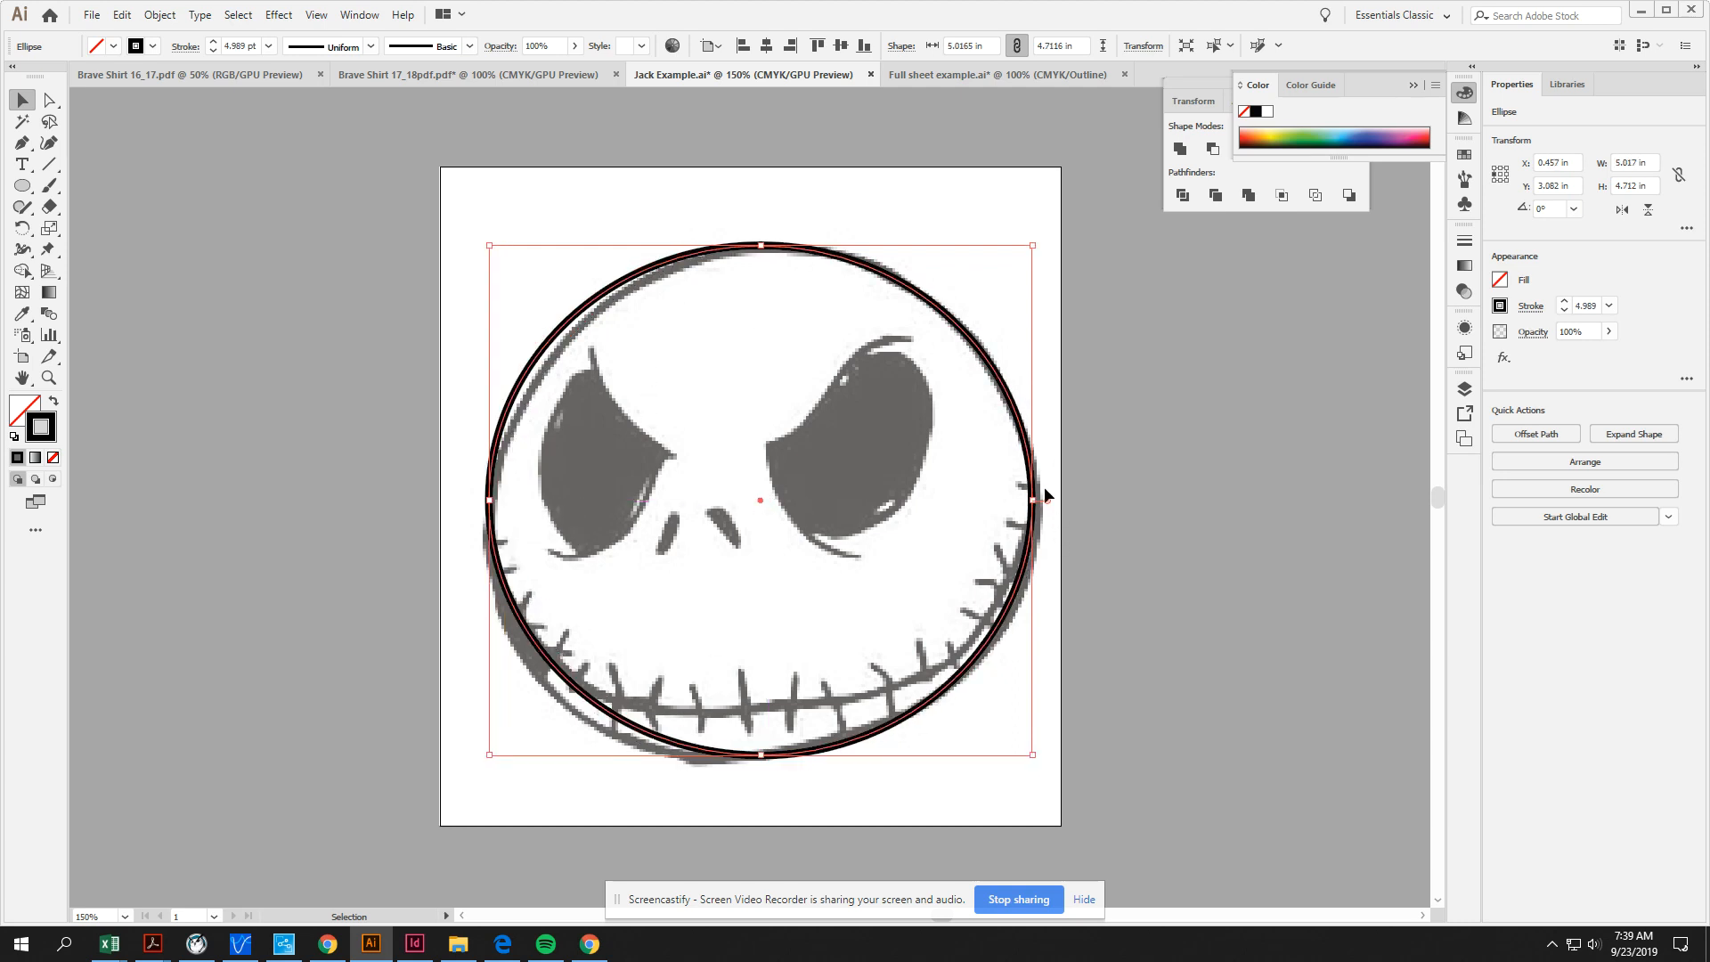
left_click_drag(1033, 500, 1037, 501)
Step: Reshape the ellipse's lower and upper curves with its anchor handles to follow the traced skull outline
left_click(50, 103)
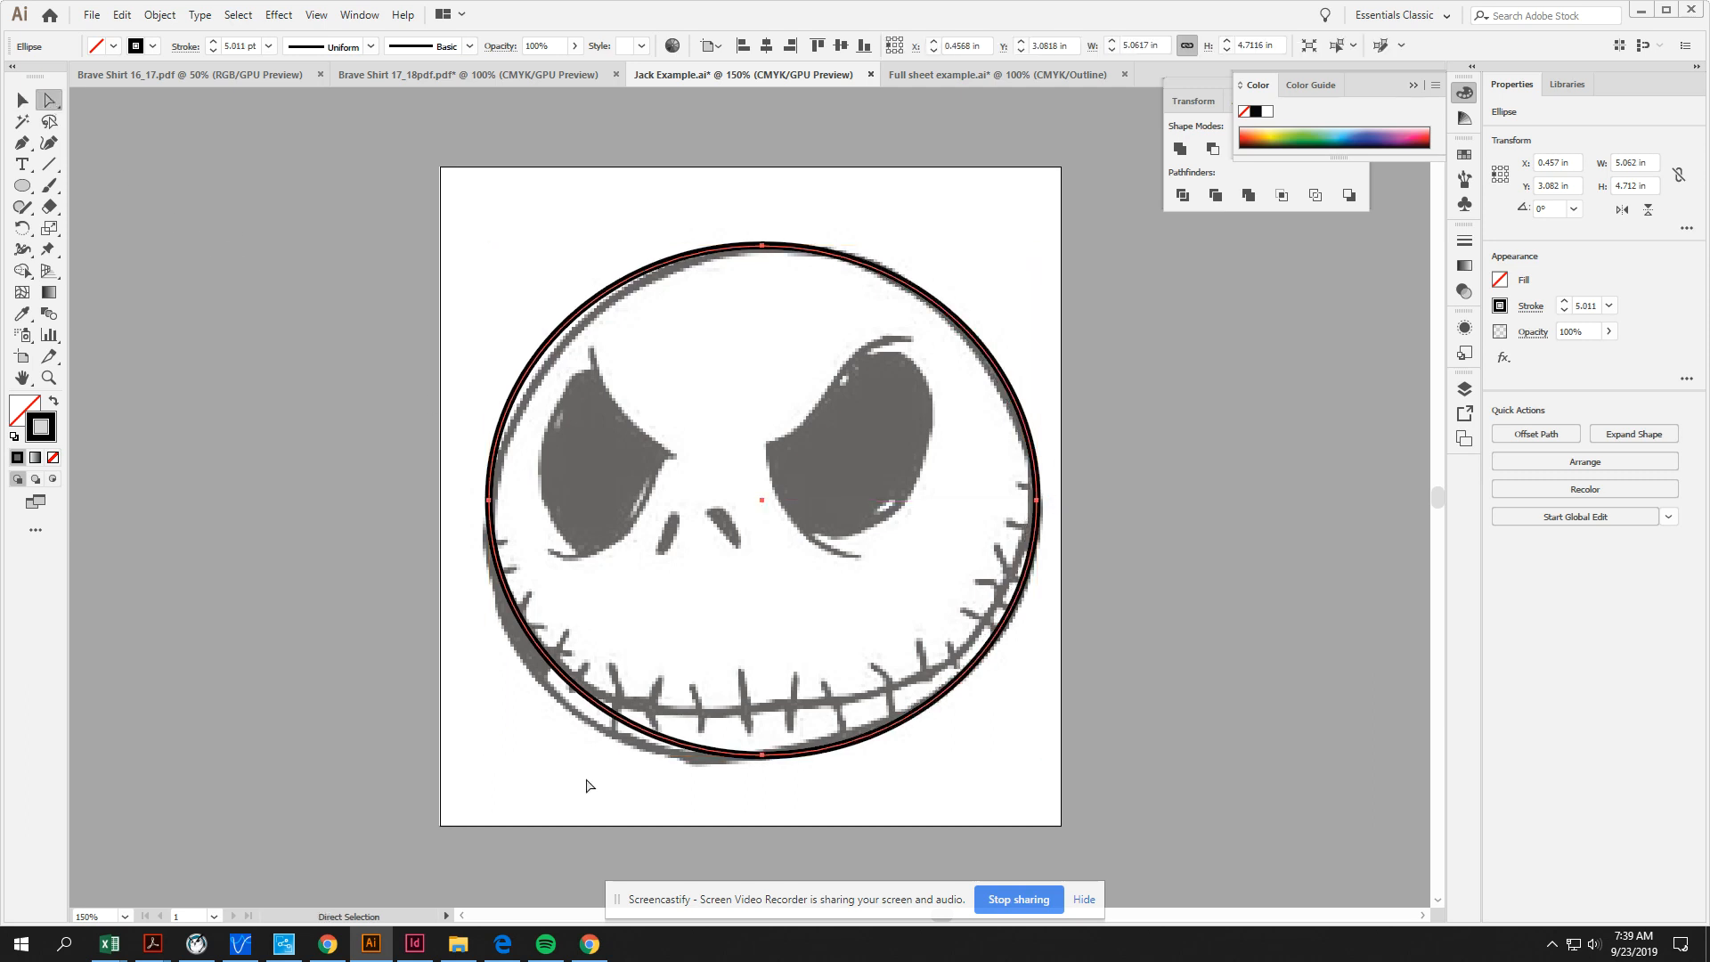
left_click(762, 755)
left_click_drag(611, 755, 546, 763)
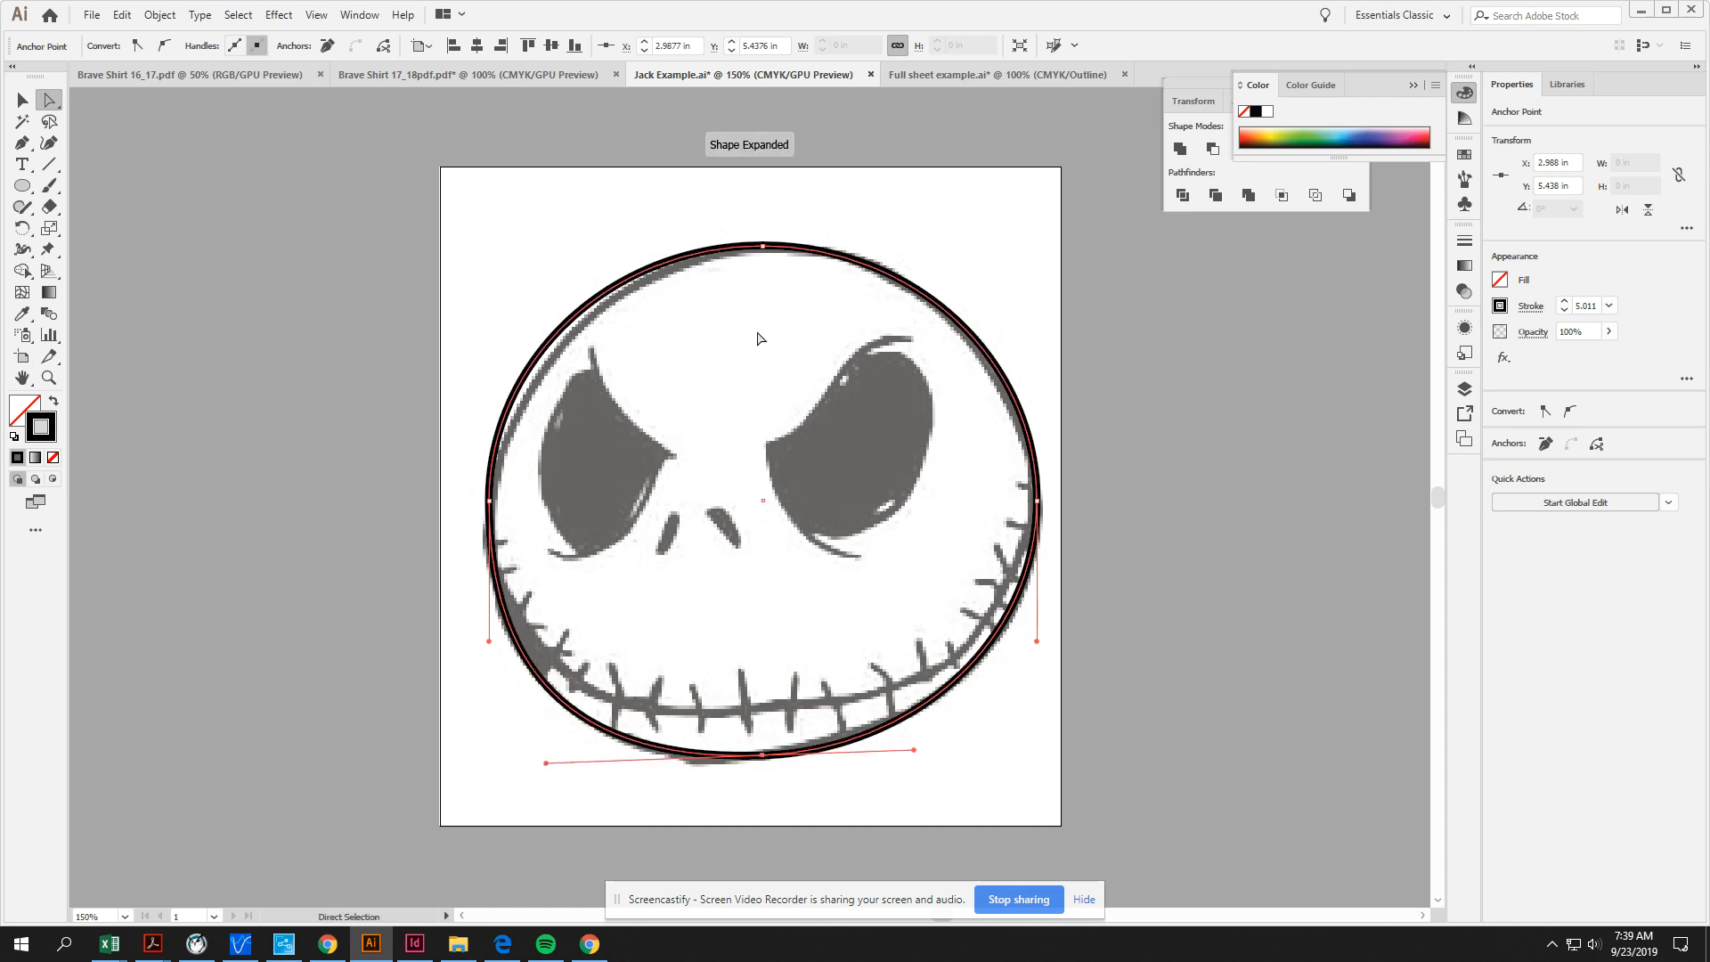
left_click(763, 247)
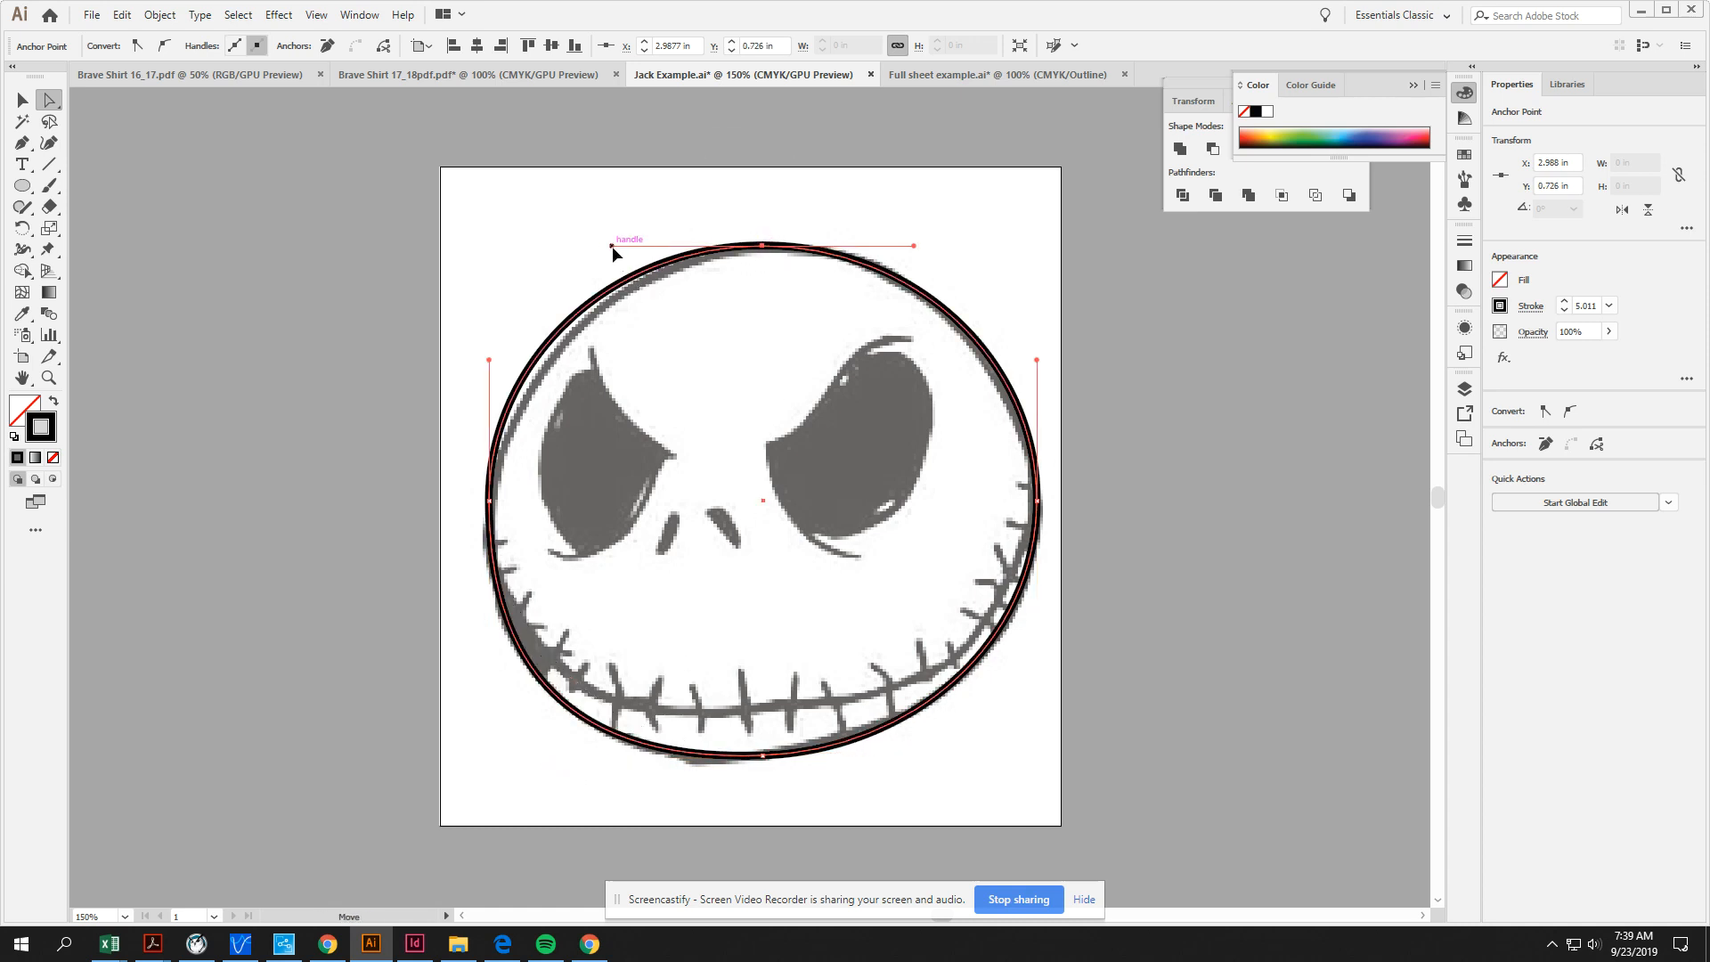
left_click_drag(612, 246, 634, 259)
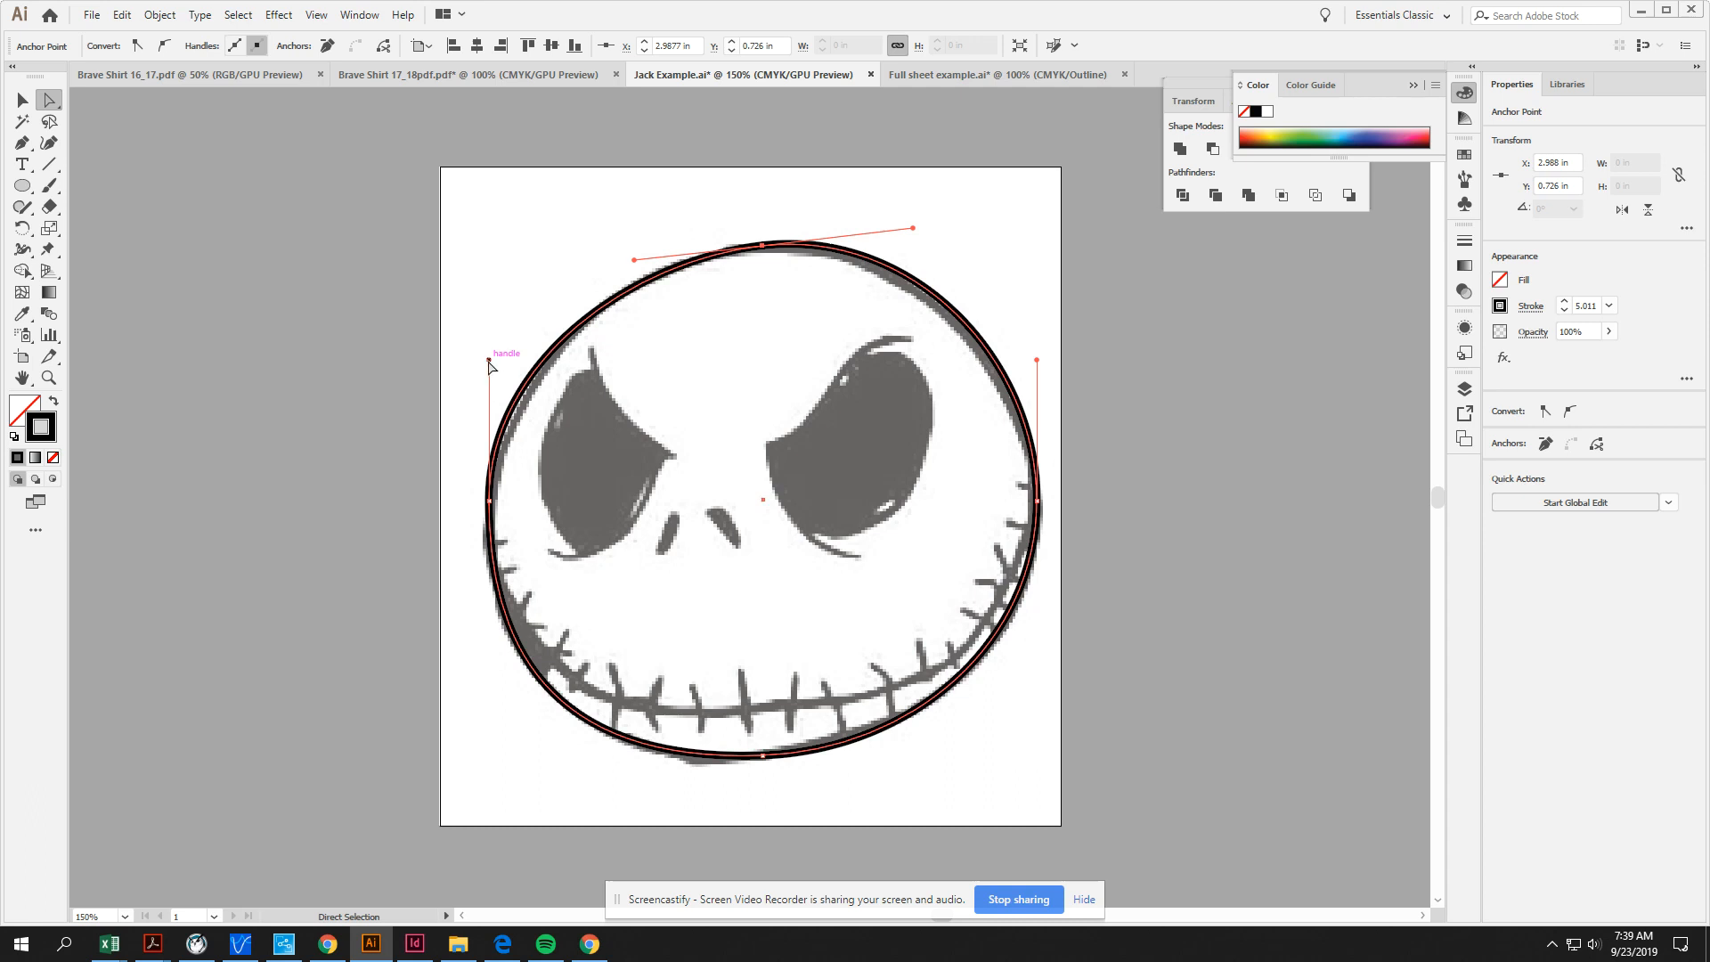
left_click_drag(488, 359, 495, 374)
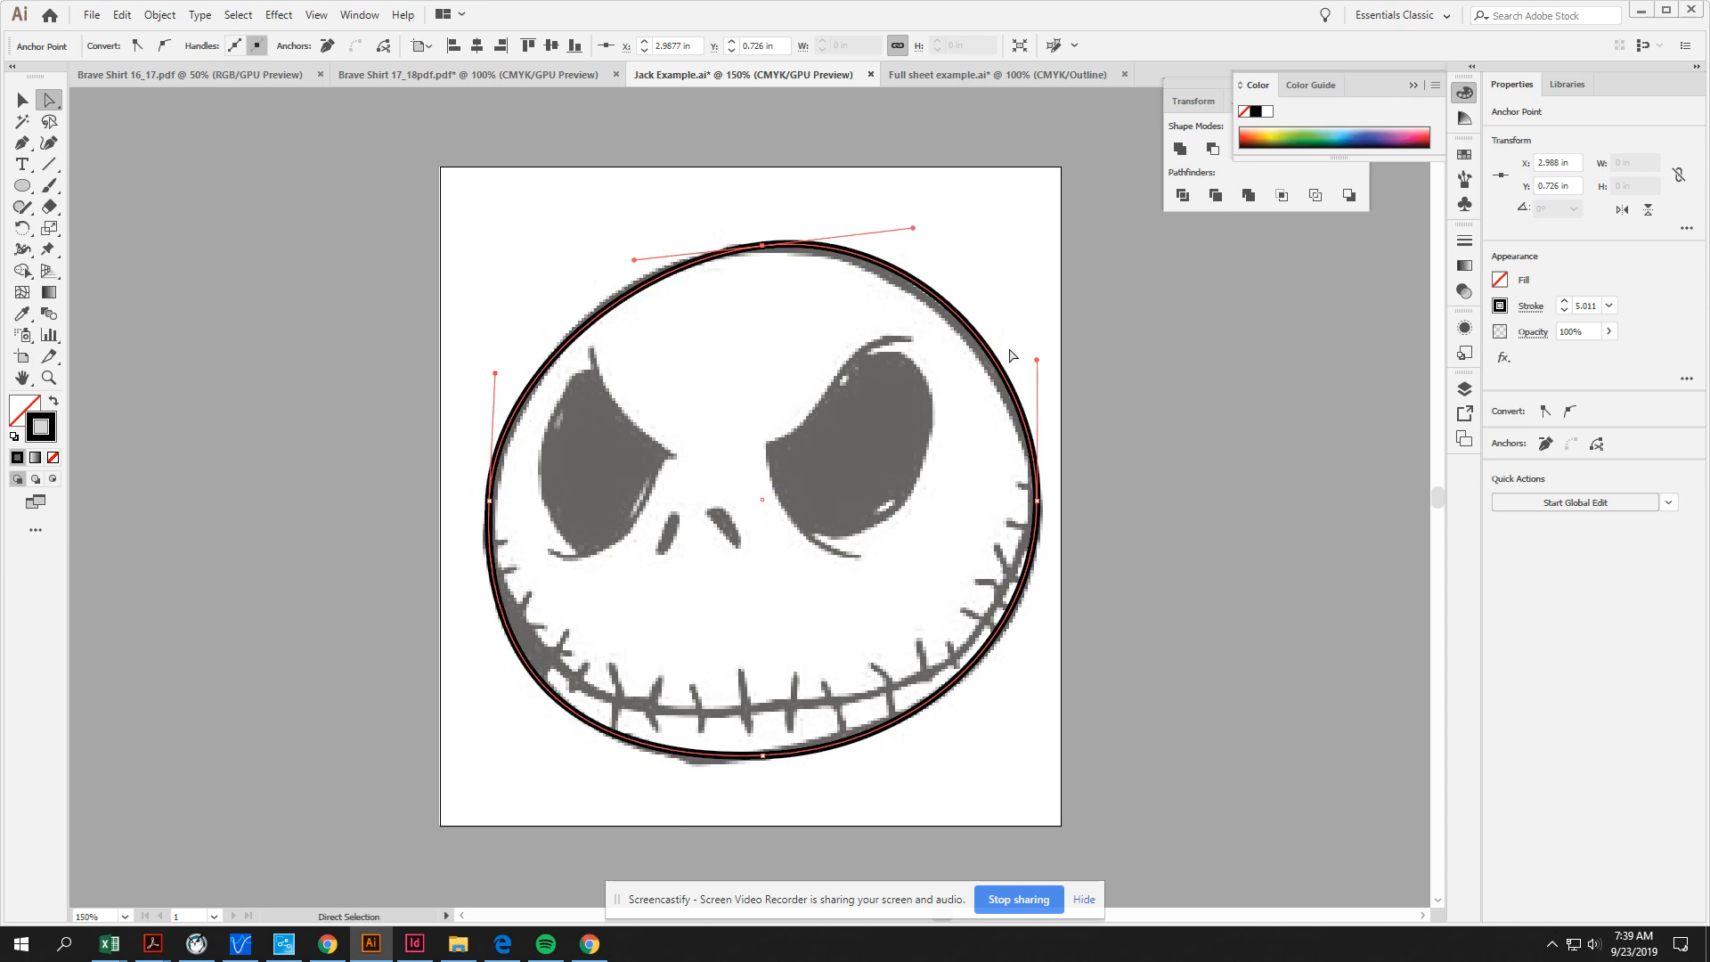
left_click_drag(1033, 363, 1023, 367)
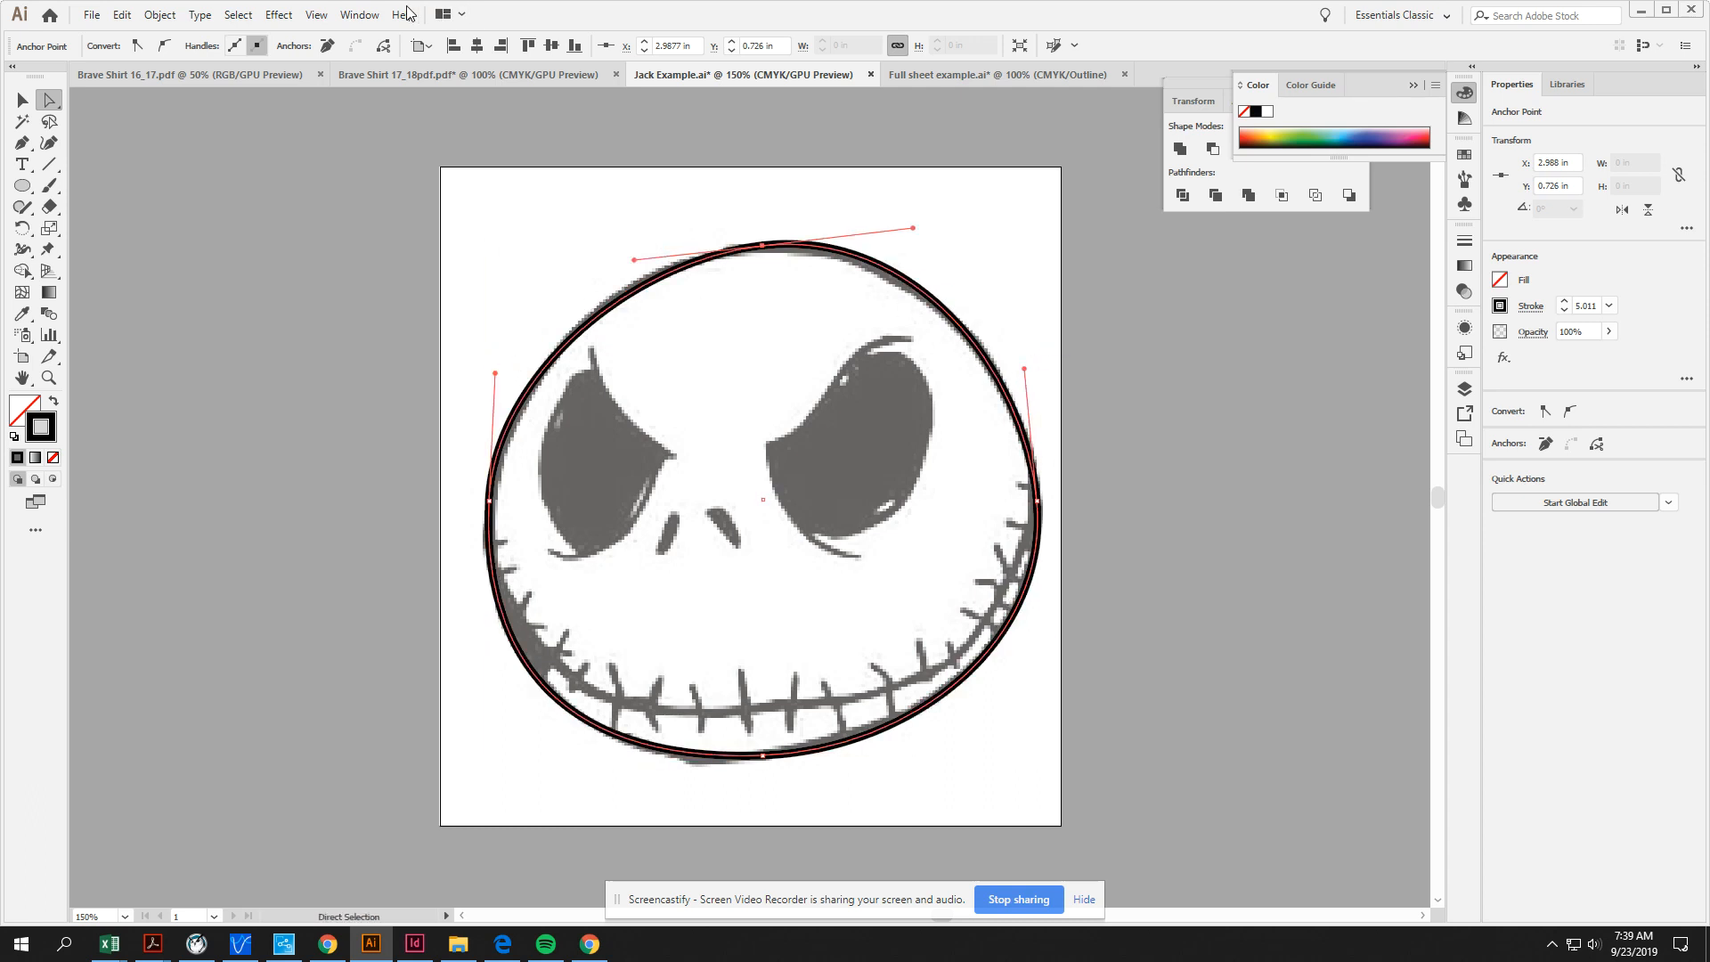
Step: Increase the skull outline's stroke weight to 7 pt
key("v")
left_click(1464, 240)
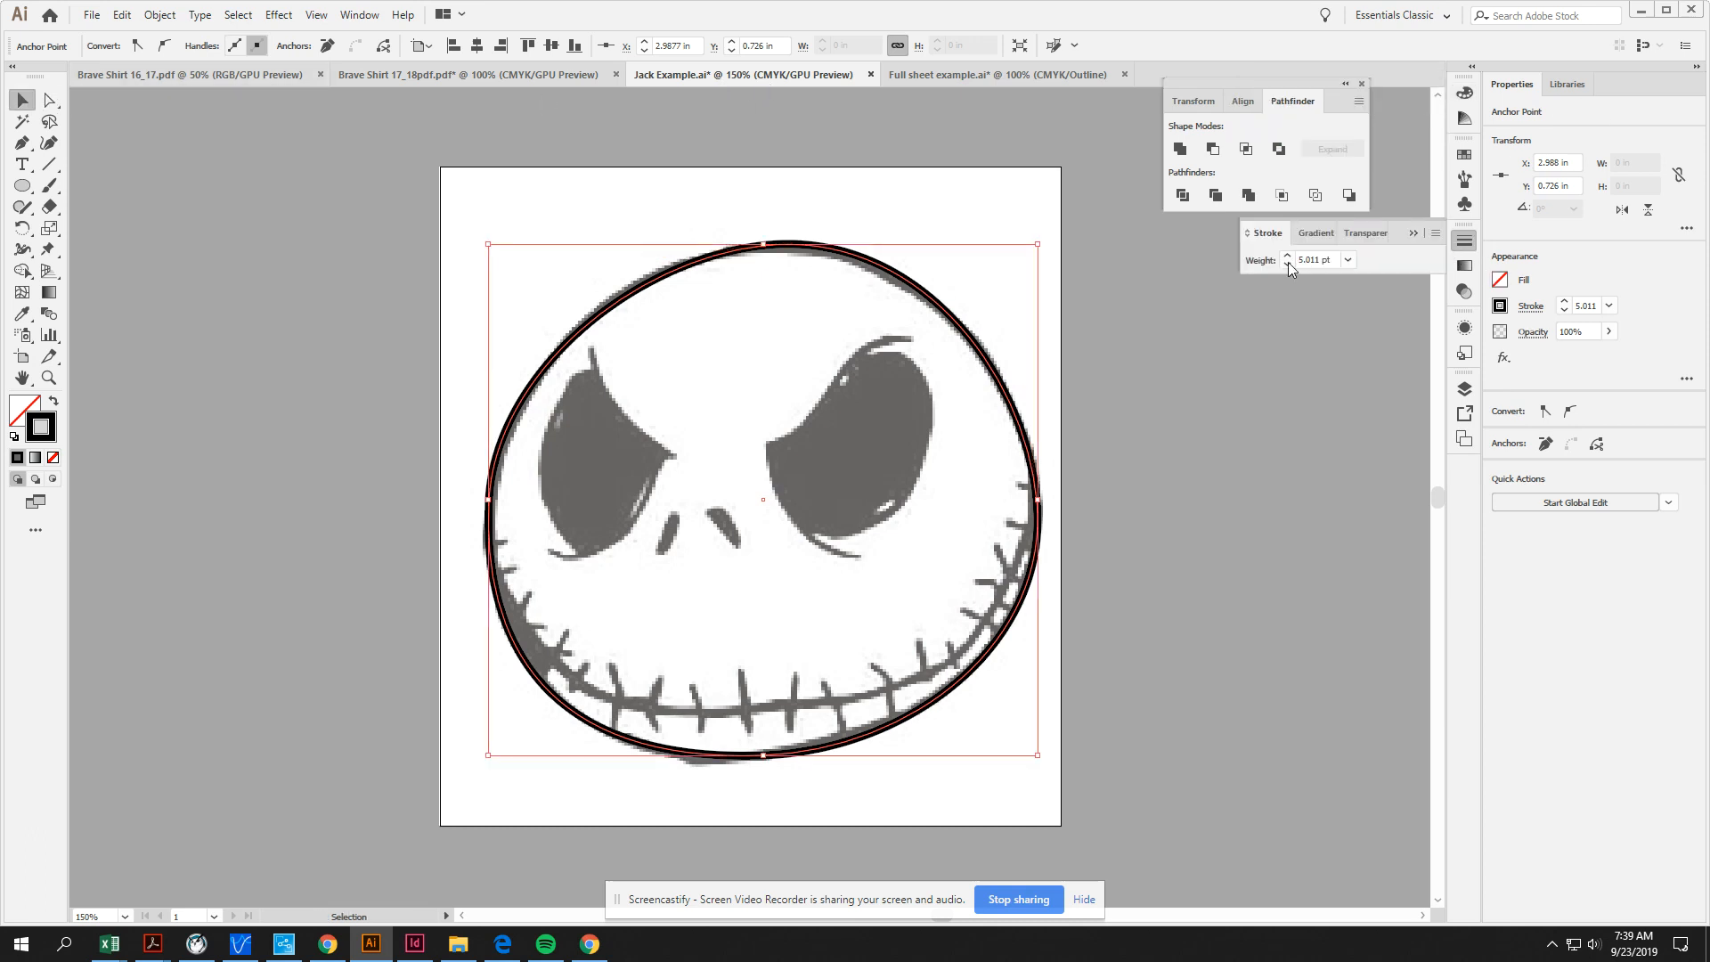
left_click(1285, 256)
left_click(1286, 256)
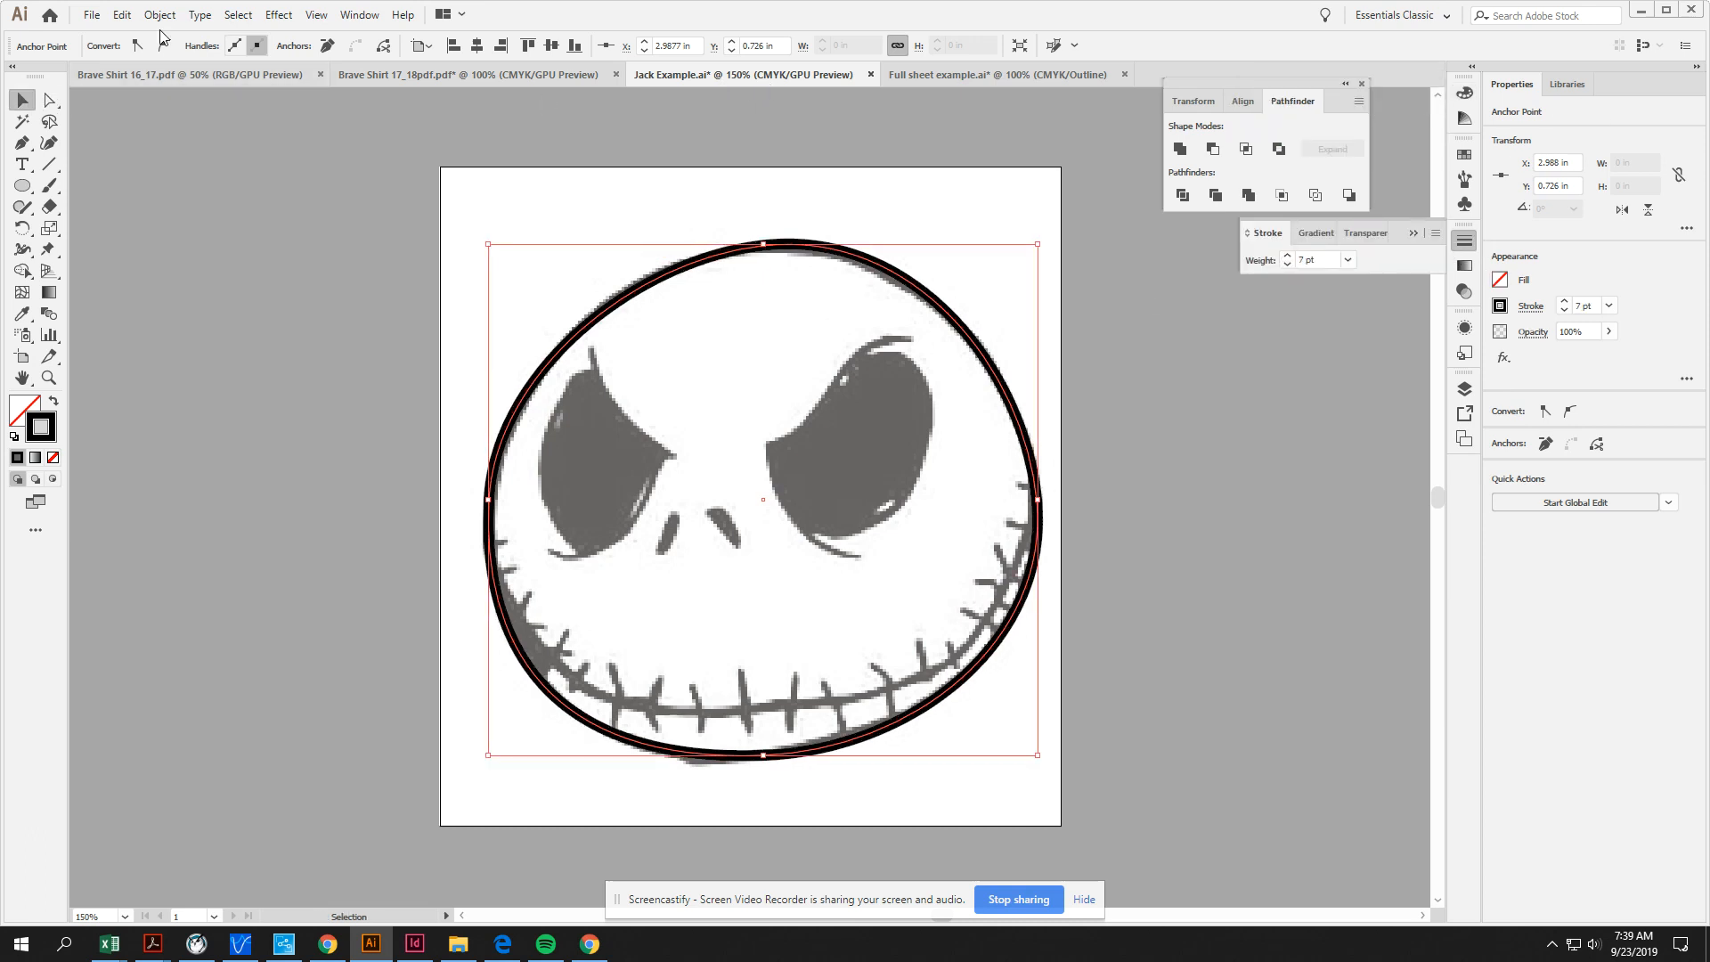
Step: Trace the skull's mouth line with the Pen tool from the left cheek to just past the right edge
left_click(22, 142)
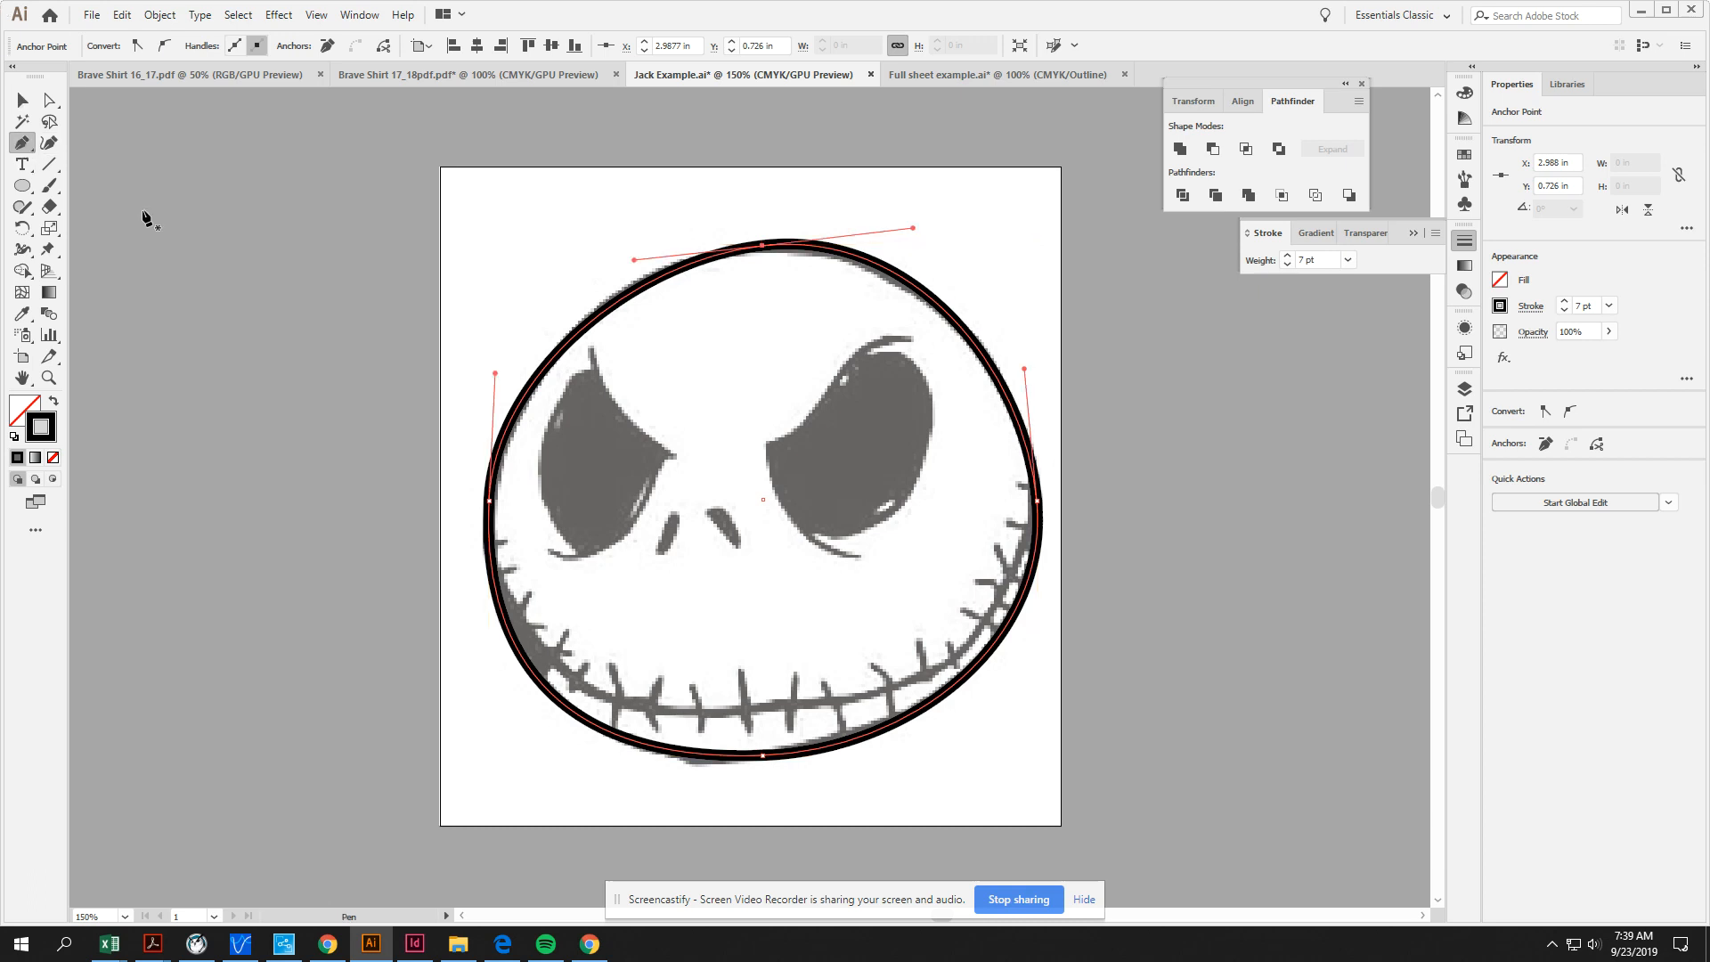
left_click(474, 538)
left_click(546, 666)
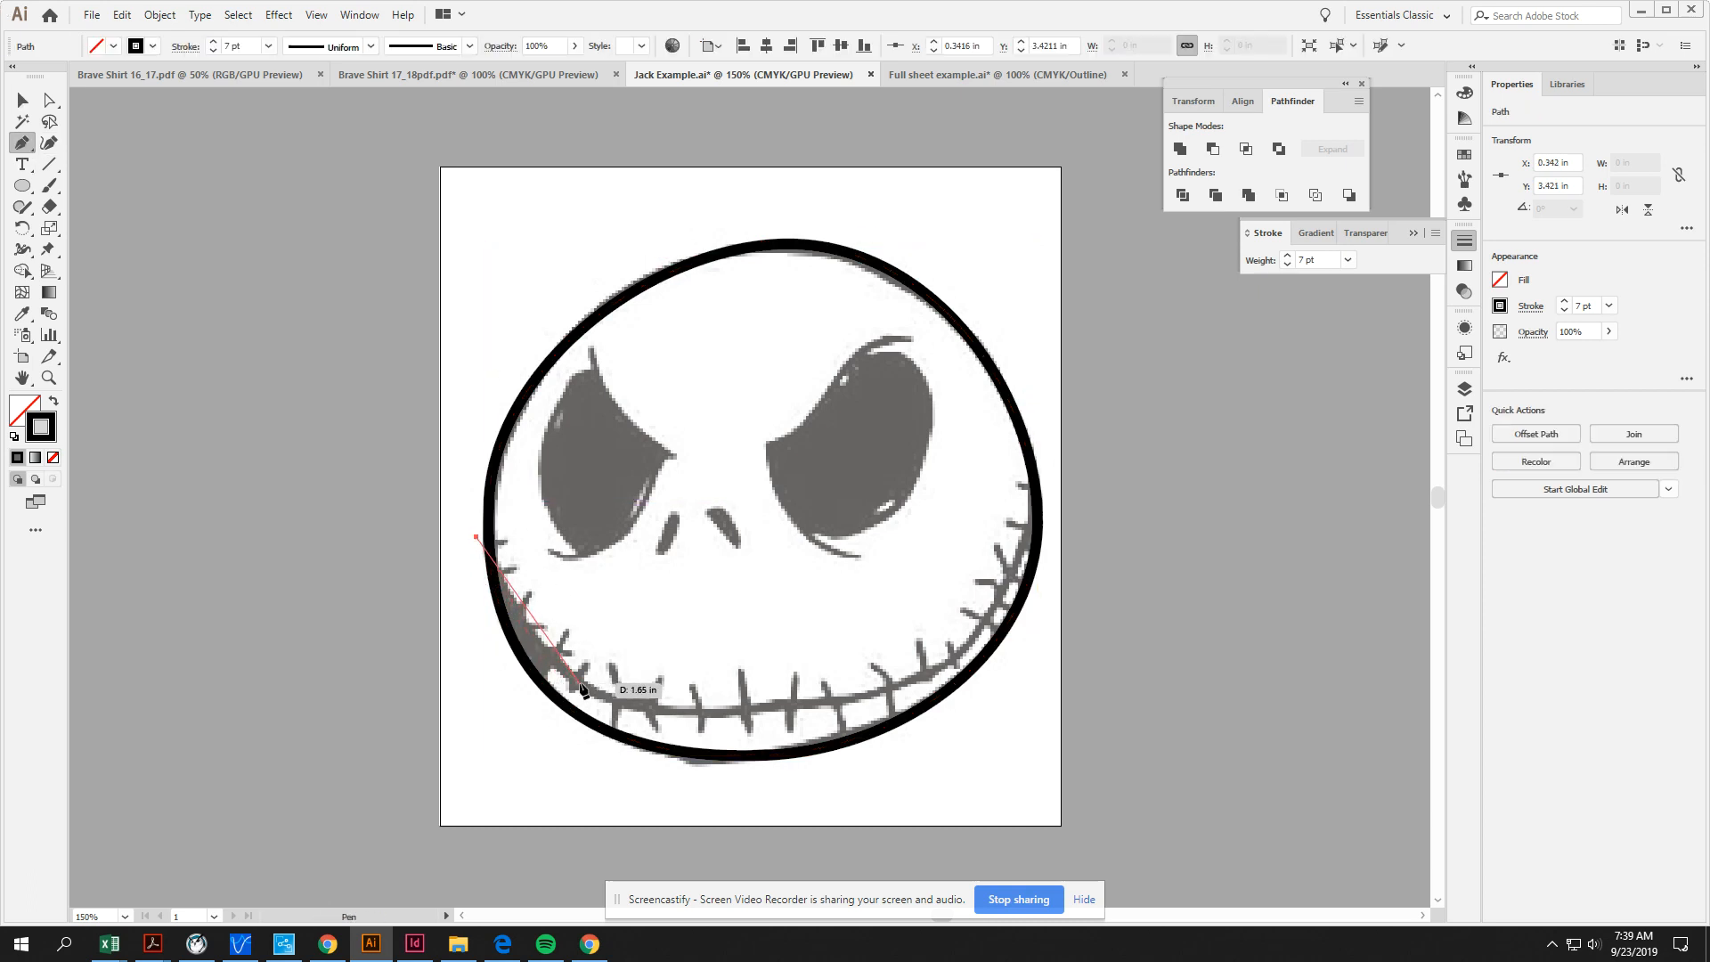
left_click(580, 684)
left_click(614, 699)
left_click_drag(708, 711, 744, 703)
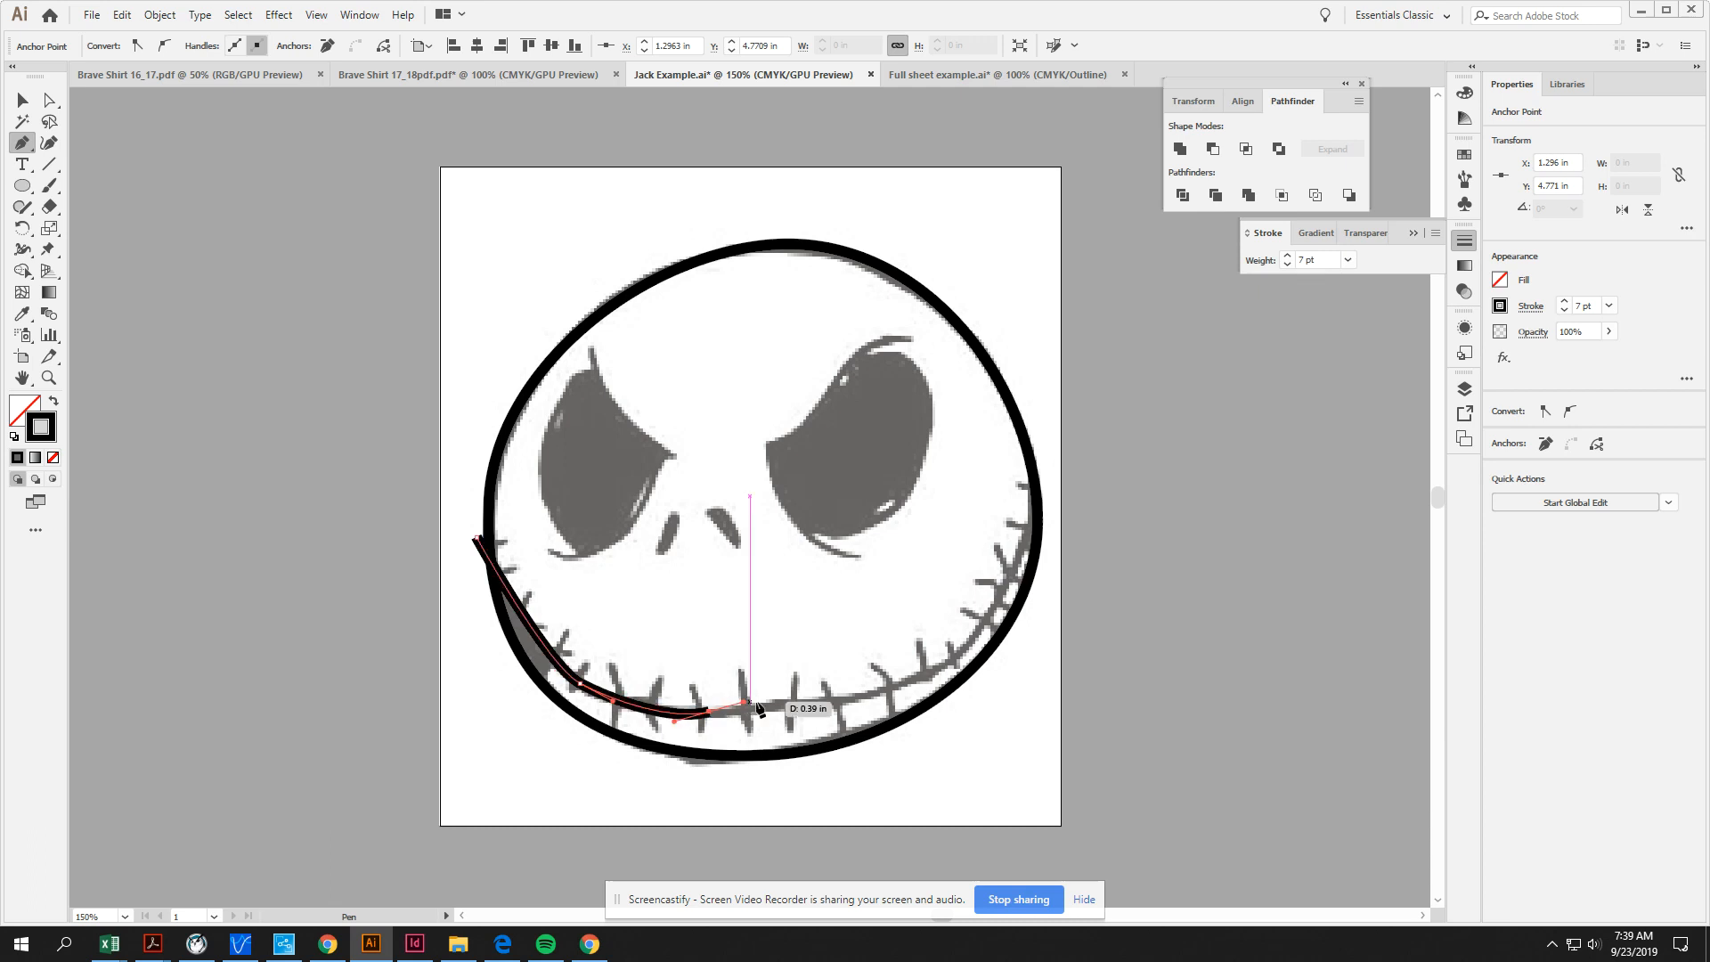
mouse_move(920, 686)
left_mouse_down()
mouse_move(1037, 545)
mouse_move(1057, 339)
left_mouse_up()
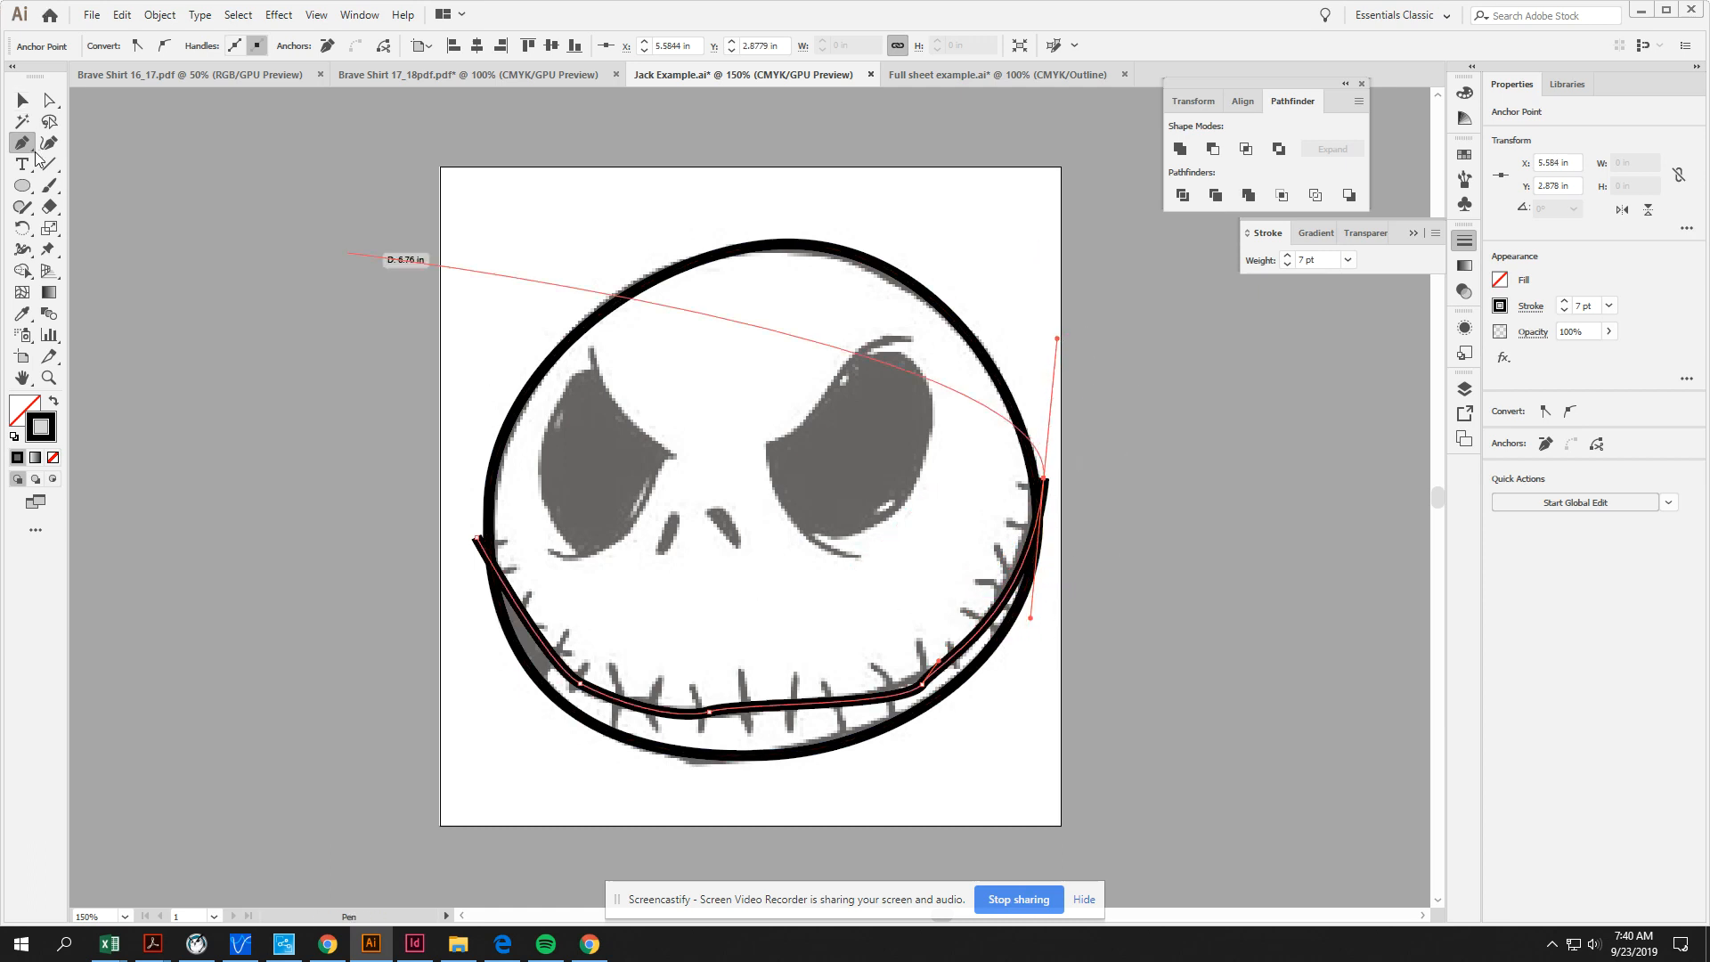
Step: Smooth the bend near the right end of the mouth line by adjusting its anchor's direction handle
left_click(49, 99)
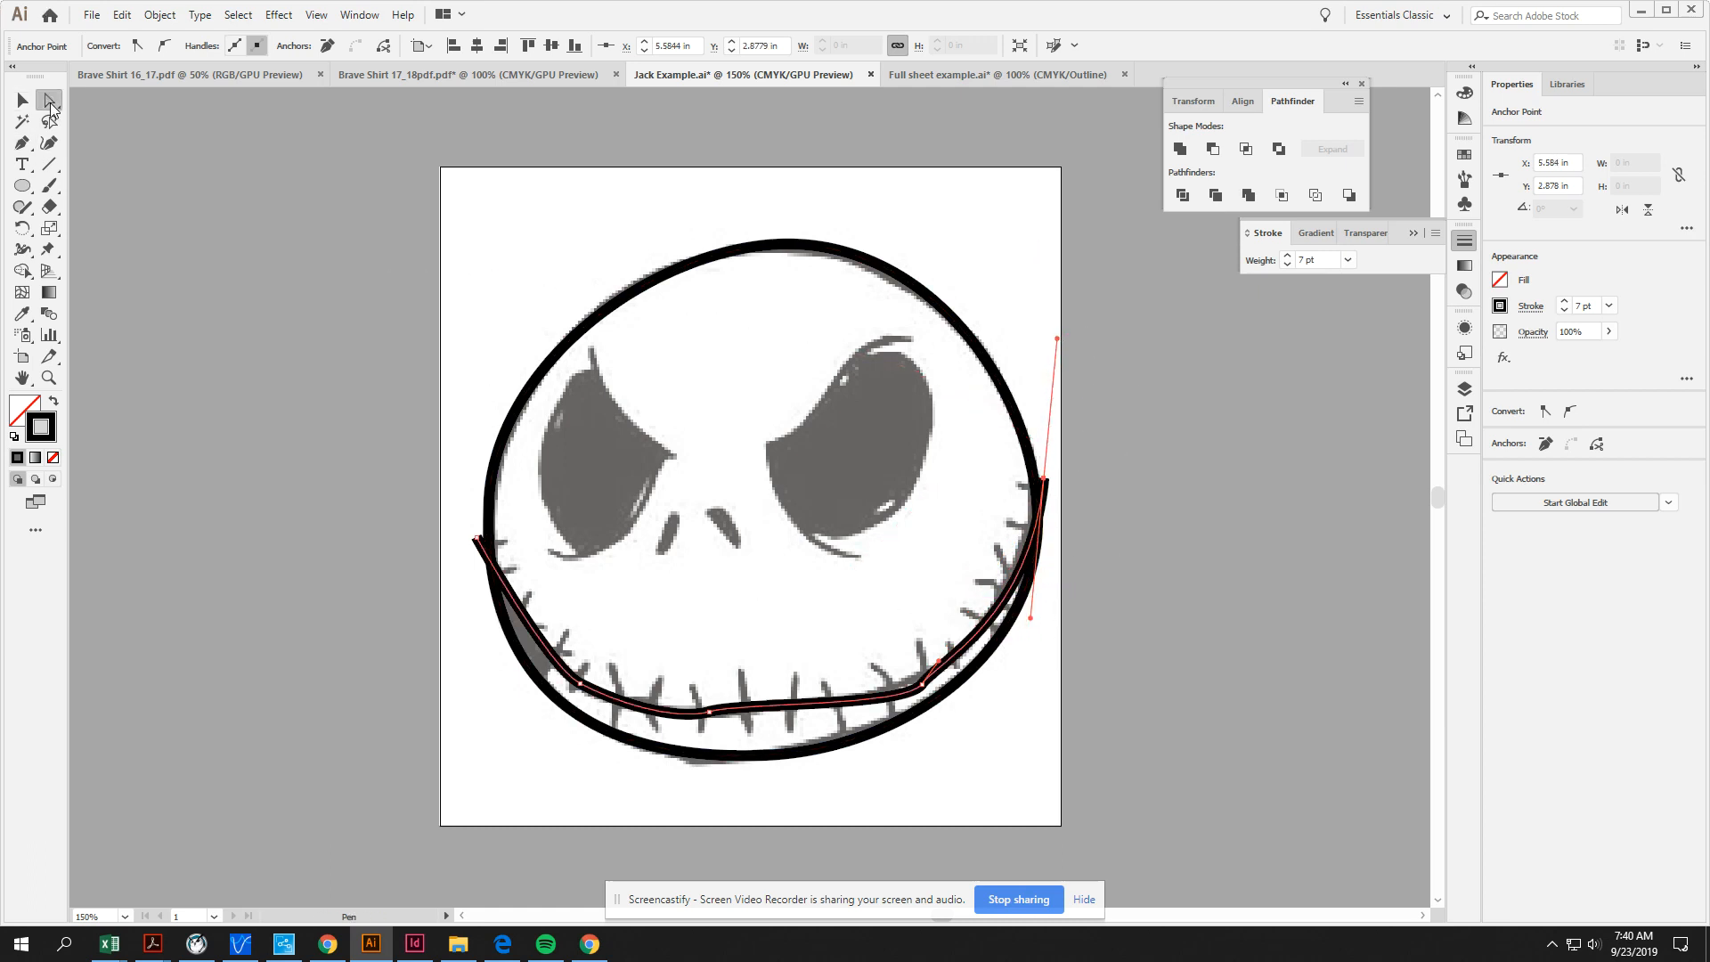
left_click(921, 687)
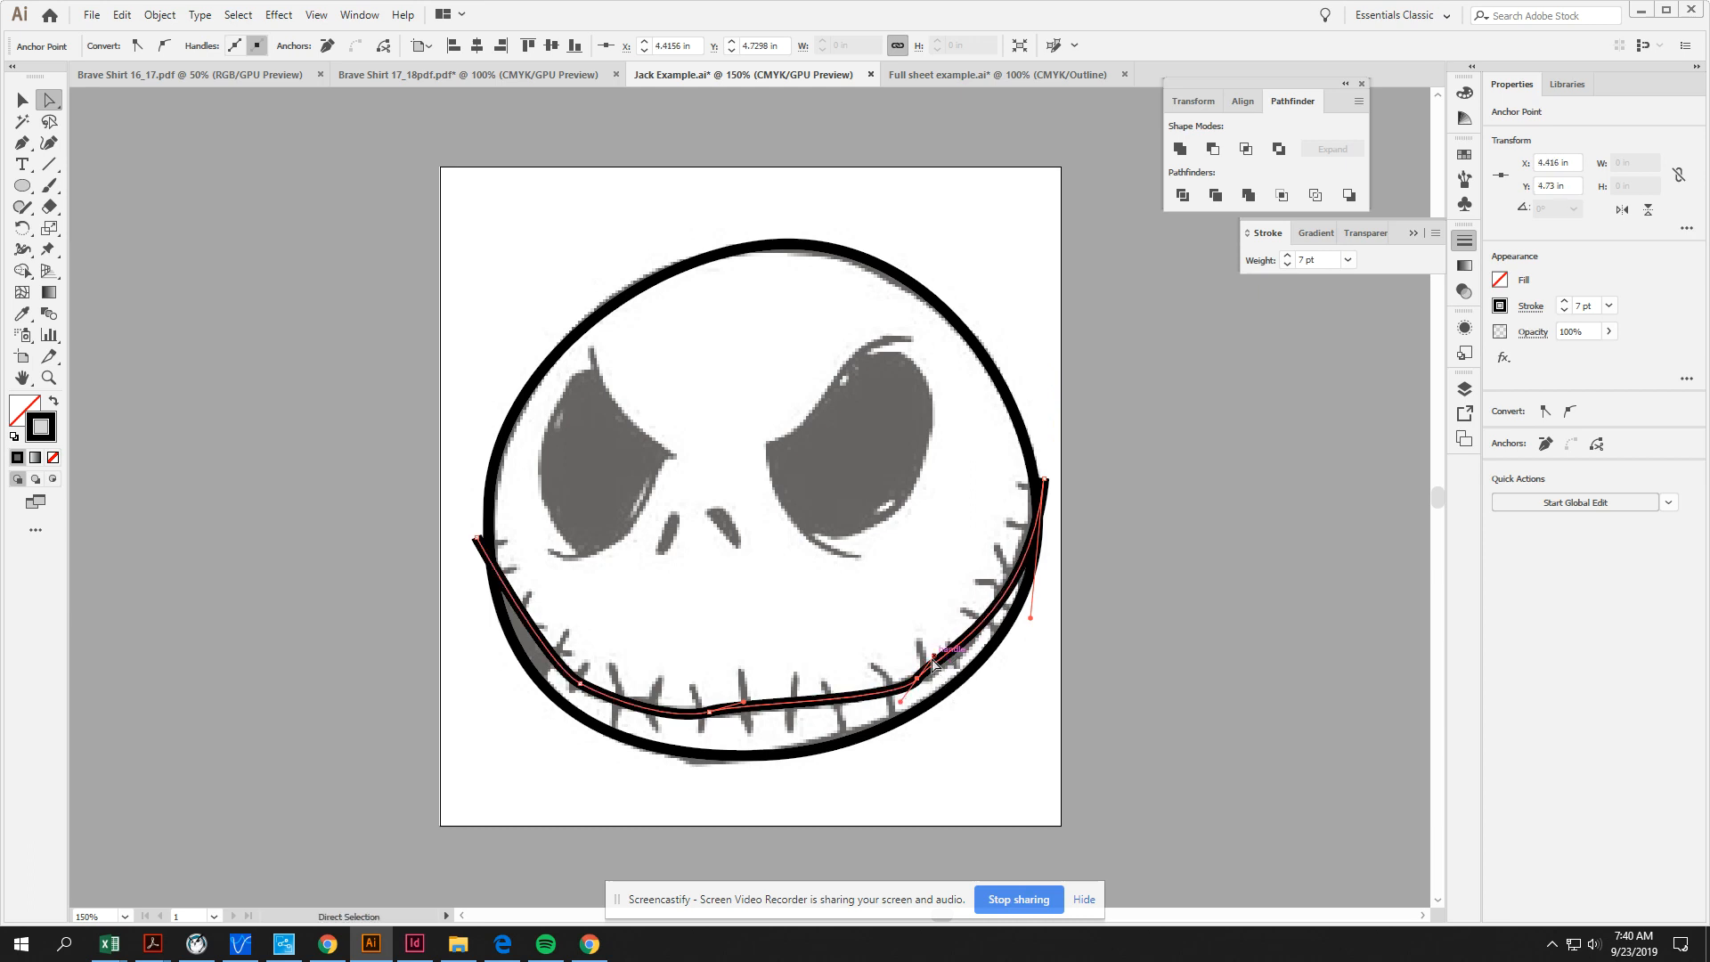
left_click_drag(931, 660, 932, 669)
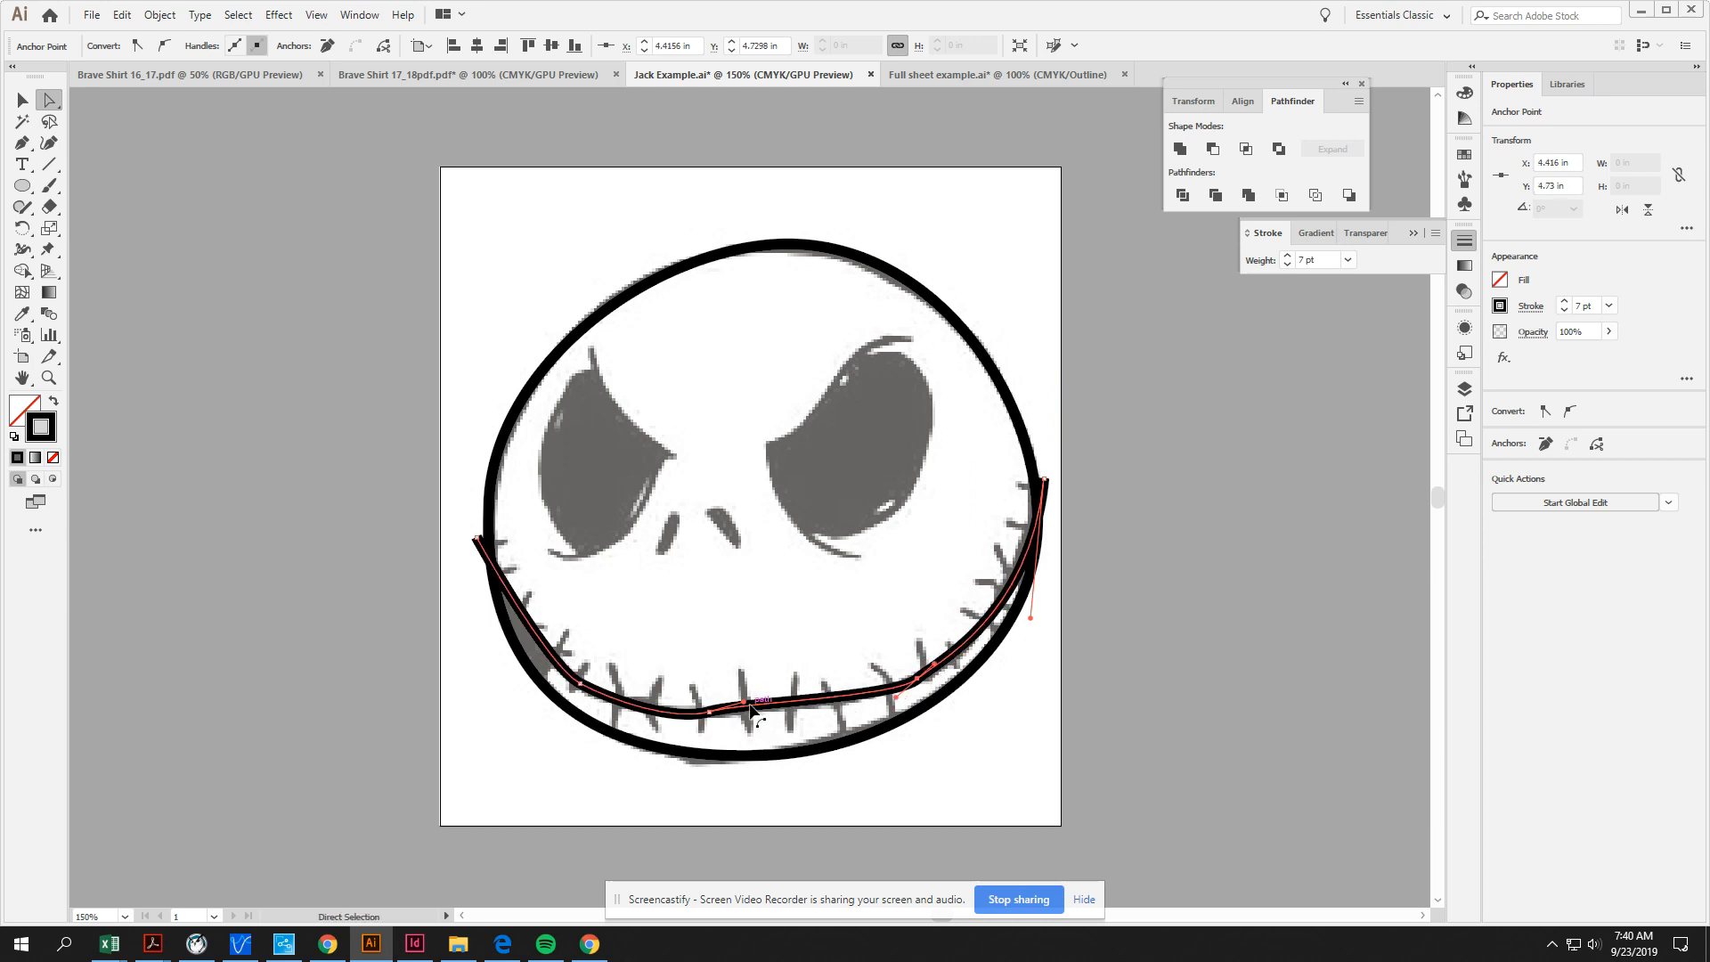
Step: Smooth the kink at the lower middle of the mouth line by adjusting the anchor's direction handle
left_click_drag(750, 704, 751, 717)
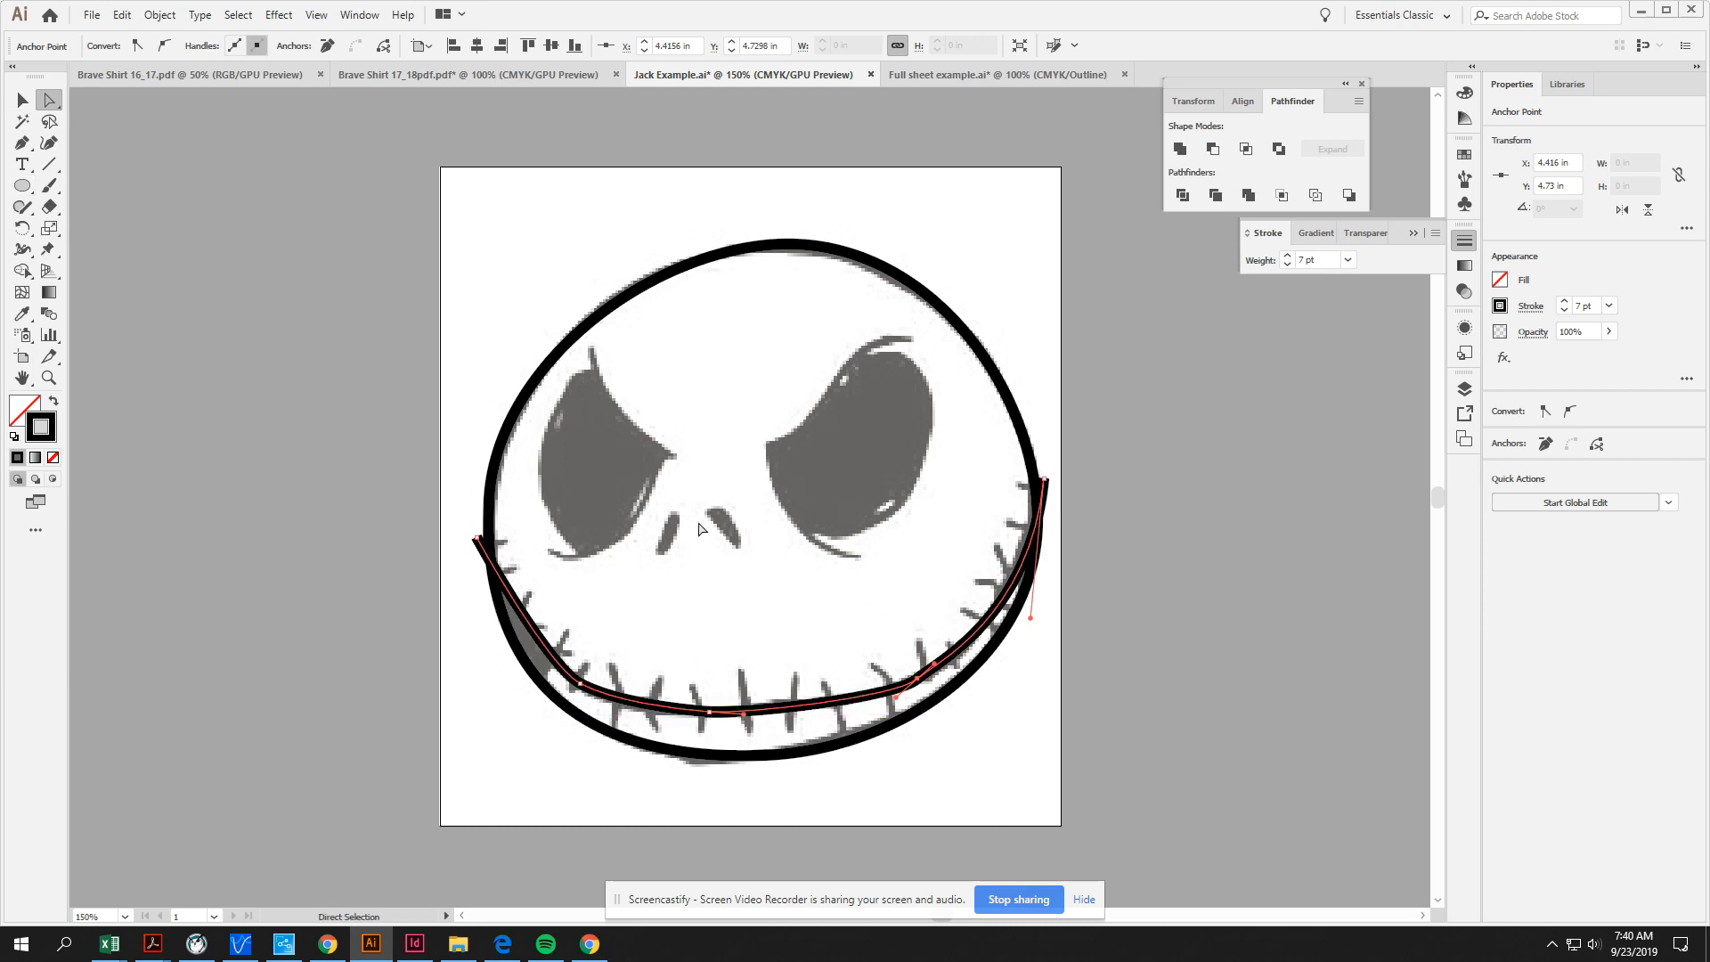
Step: Trace the left eye's inner edge with the Pen tool, from the upper tip through the pointed inner corner to the lower tip
left_click(24, 144)
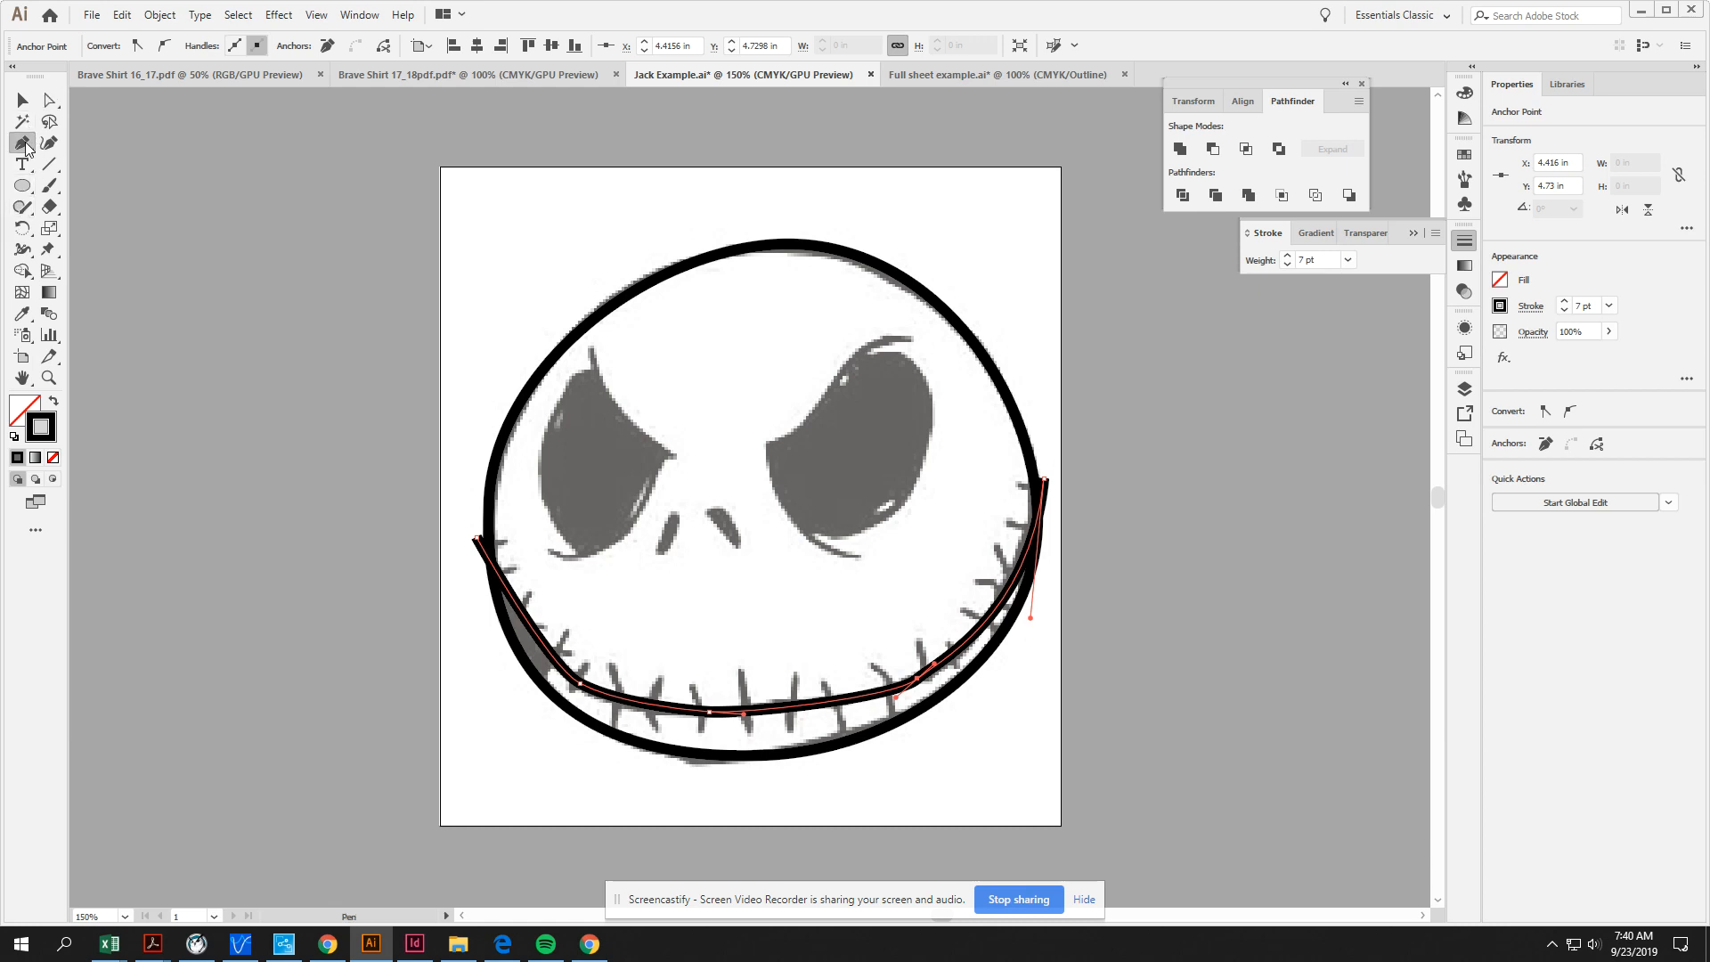
left_click(590, 346)
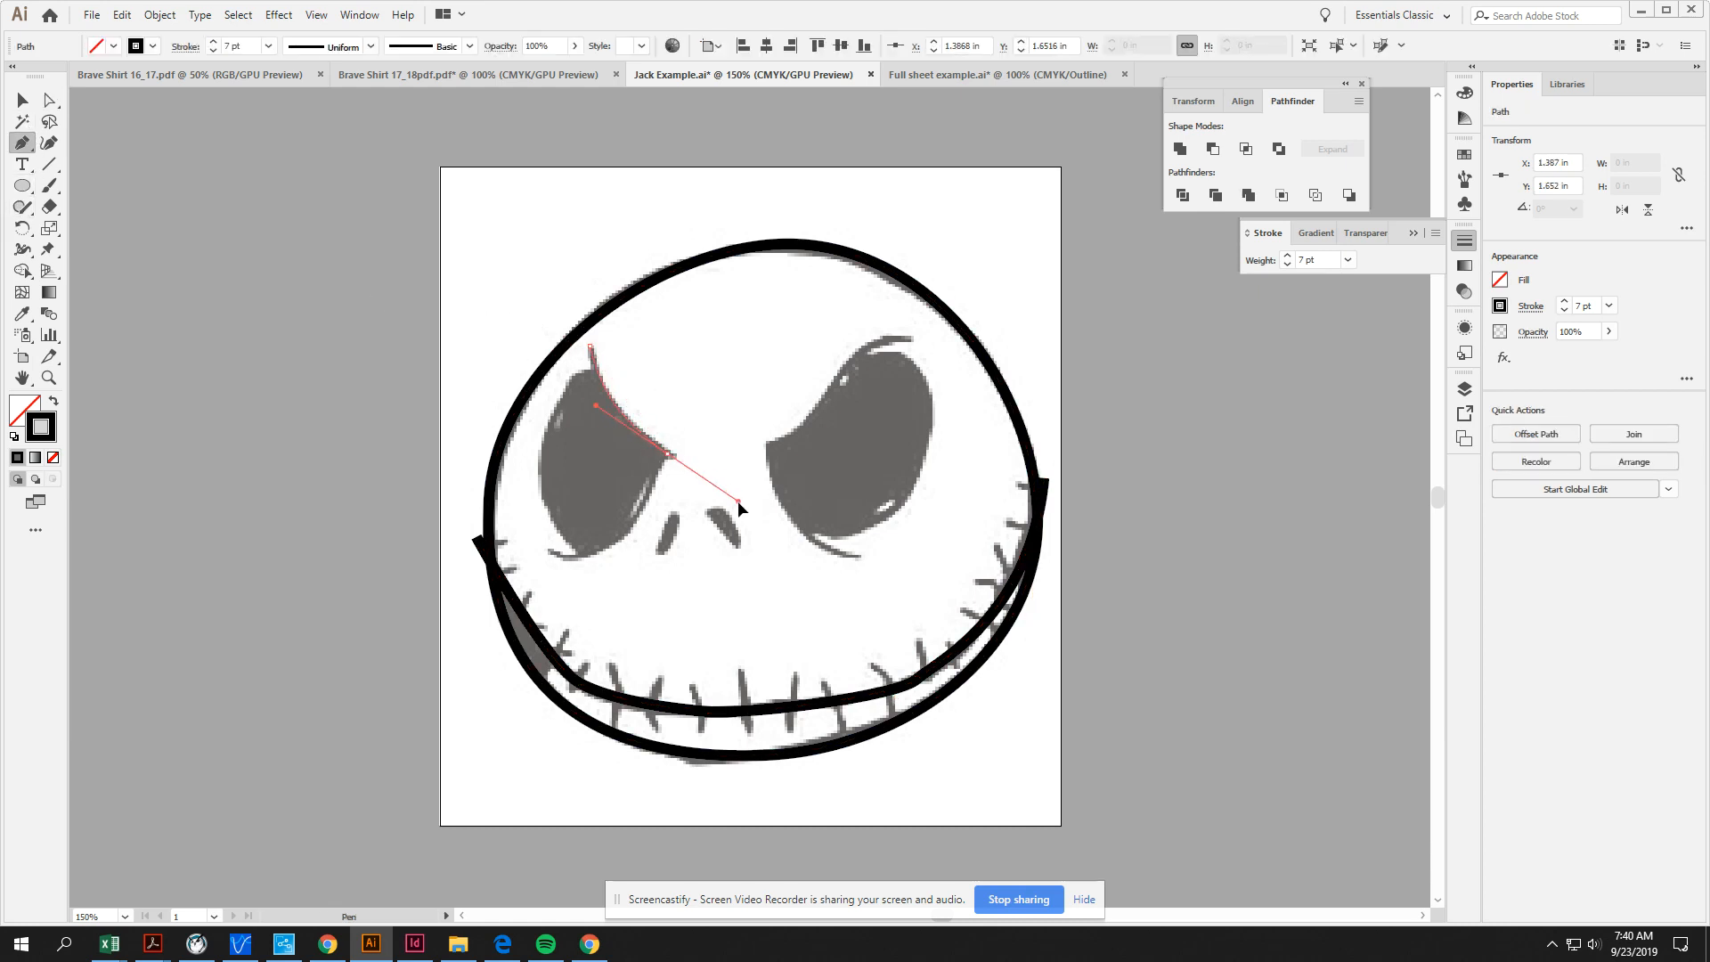
left_click_drag(738, 501, 627, 463)
mouse_move(551, 552)
left_mouse_down()
mouse_move(419, 484)
mouse_move(488, 510)
left_mouse_up()
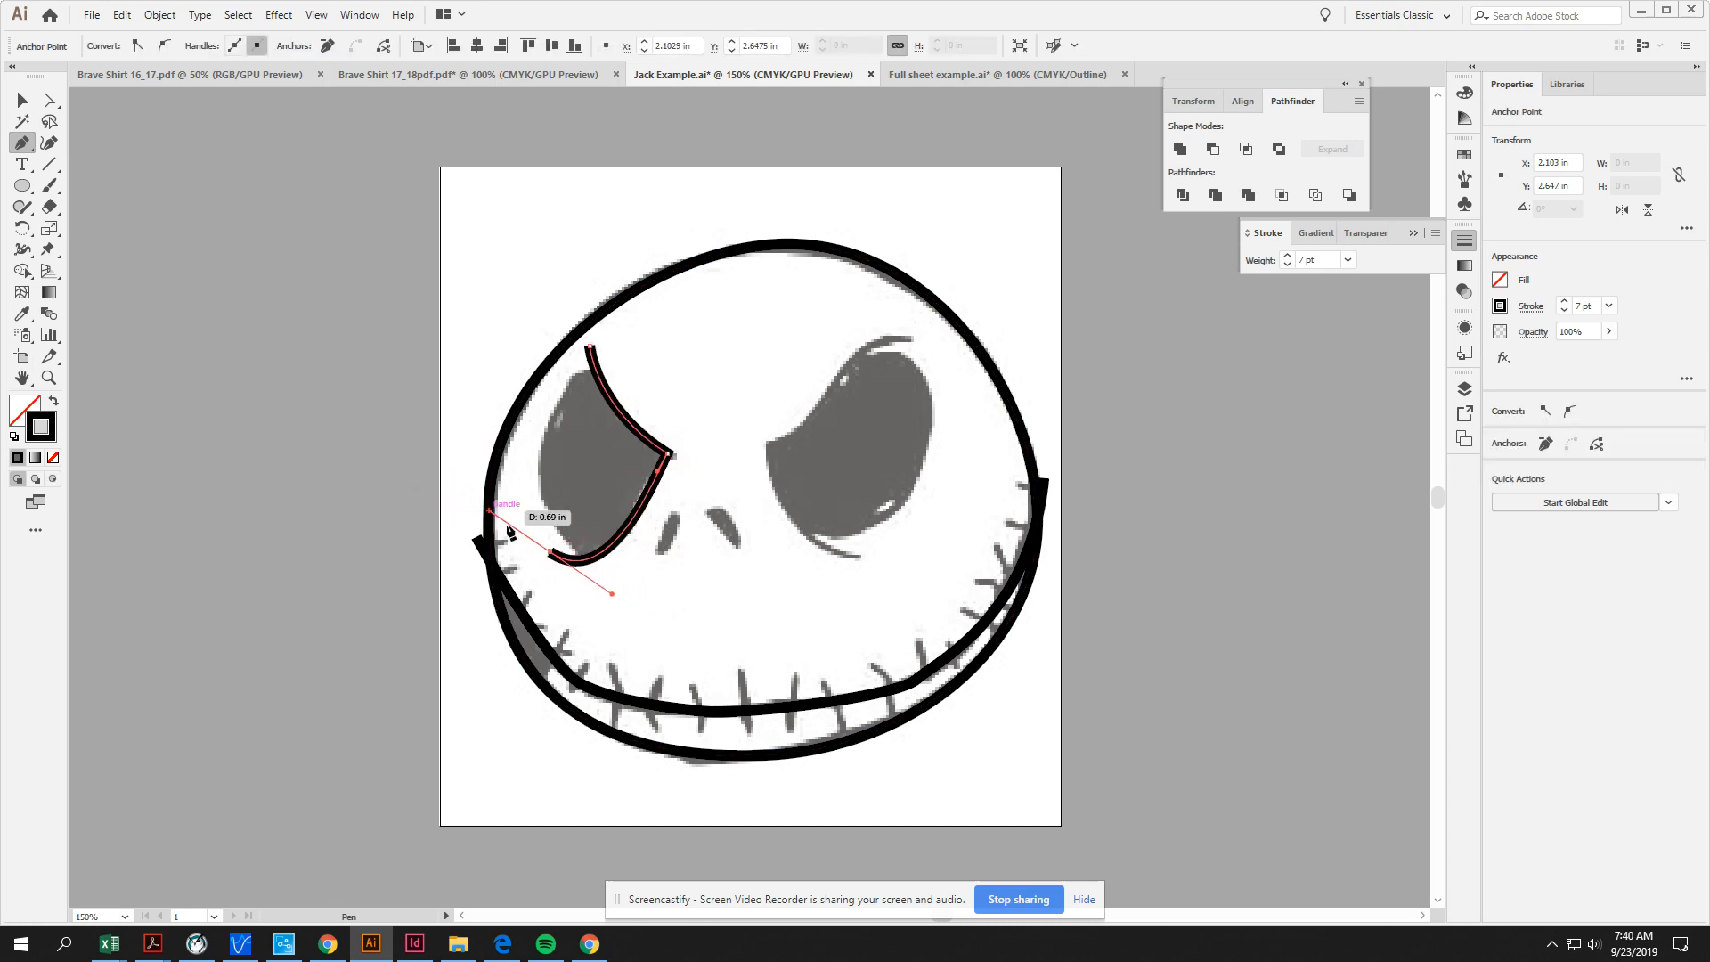
left_click(760, 564, "ctrl")
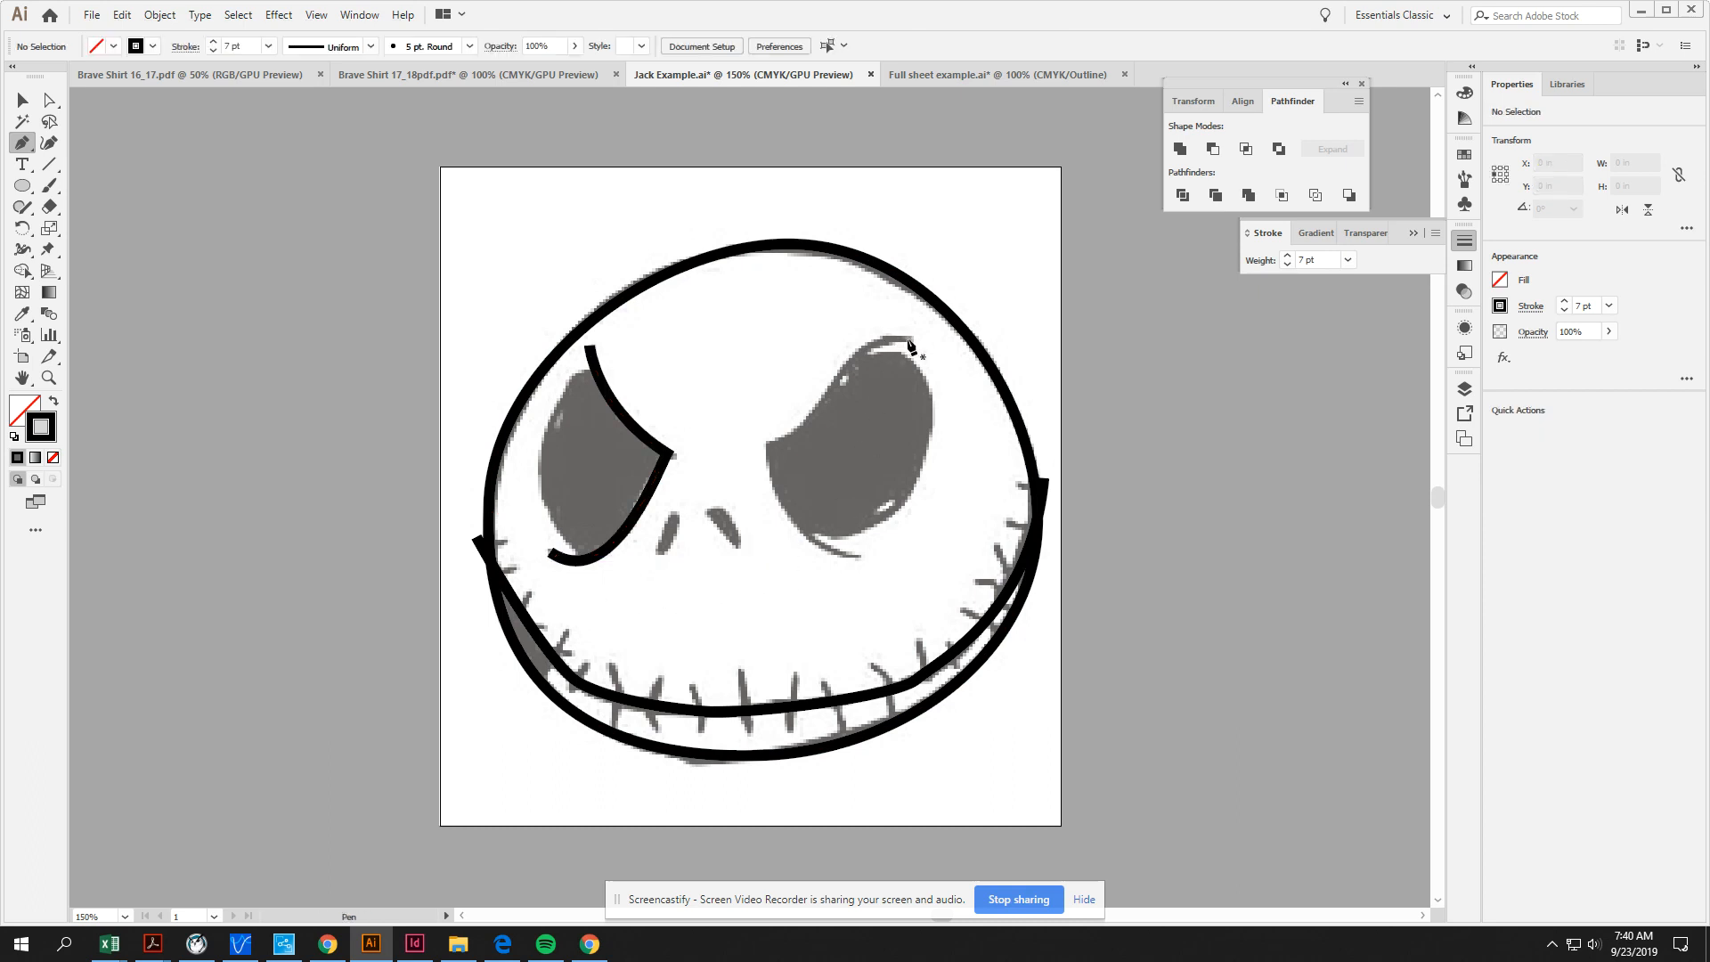
Step: Trace the right eye's inner edge with the Pen tool, curving from the brow tip through a sharp inner corner to the lower tip
left_click_drag(905, 338, 863, 335)
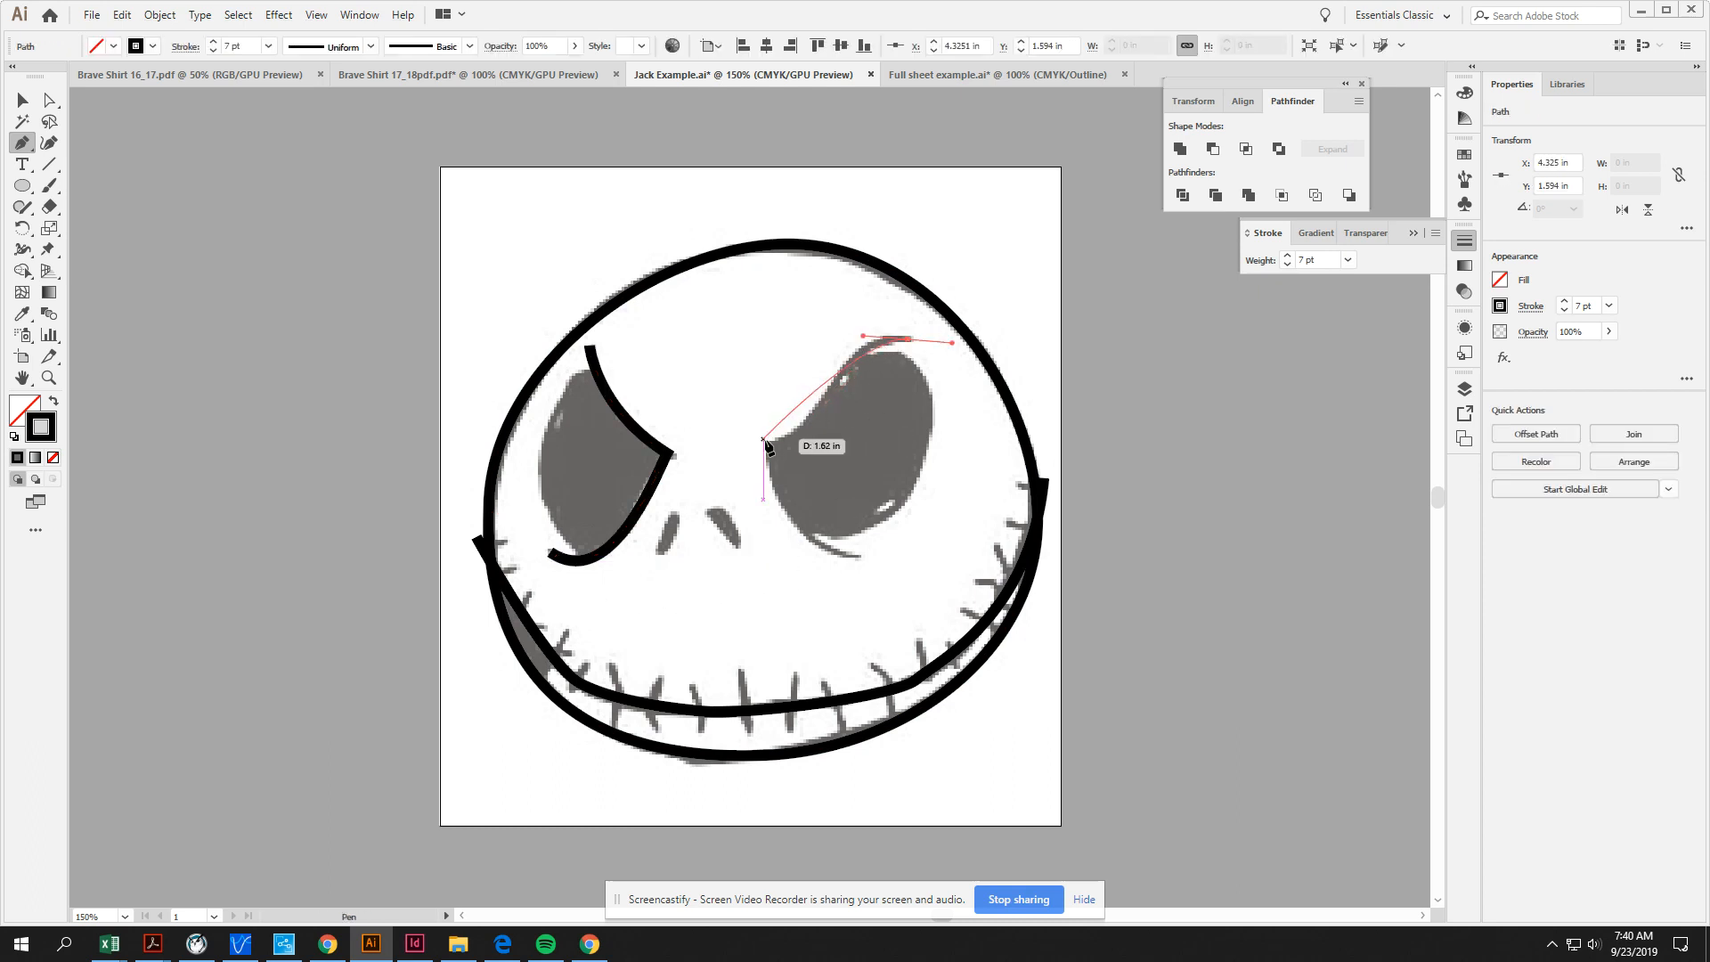
mouse_move(767, 443)
left_mouse_down()
mouse_move(641, 427)
mouse_move(659, 482)
mouse_move(750, 449)
mouse_move(730, 444)
left_mouse_up()
key("ctrl")
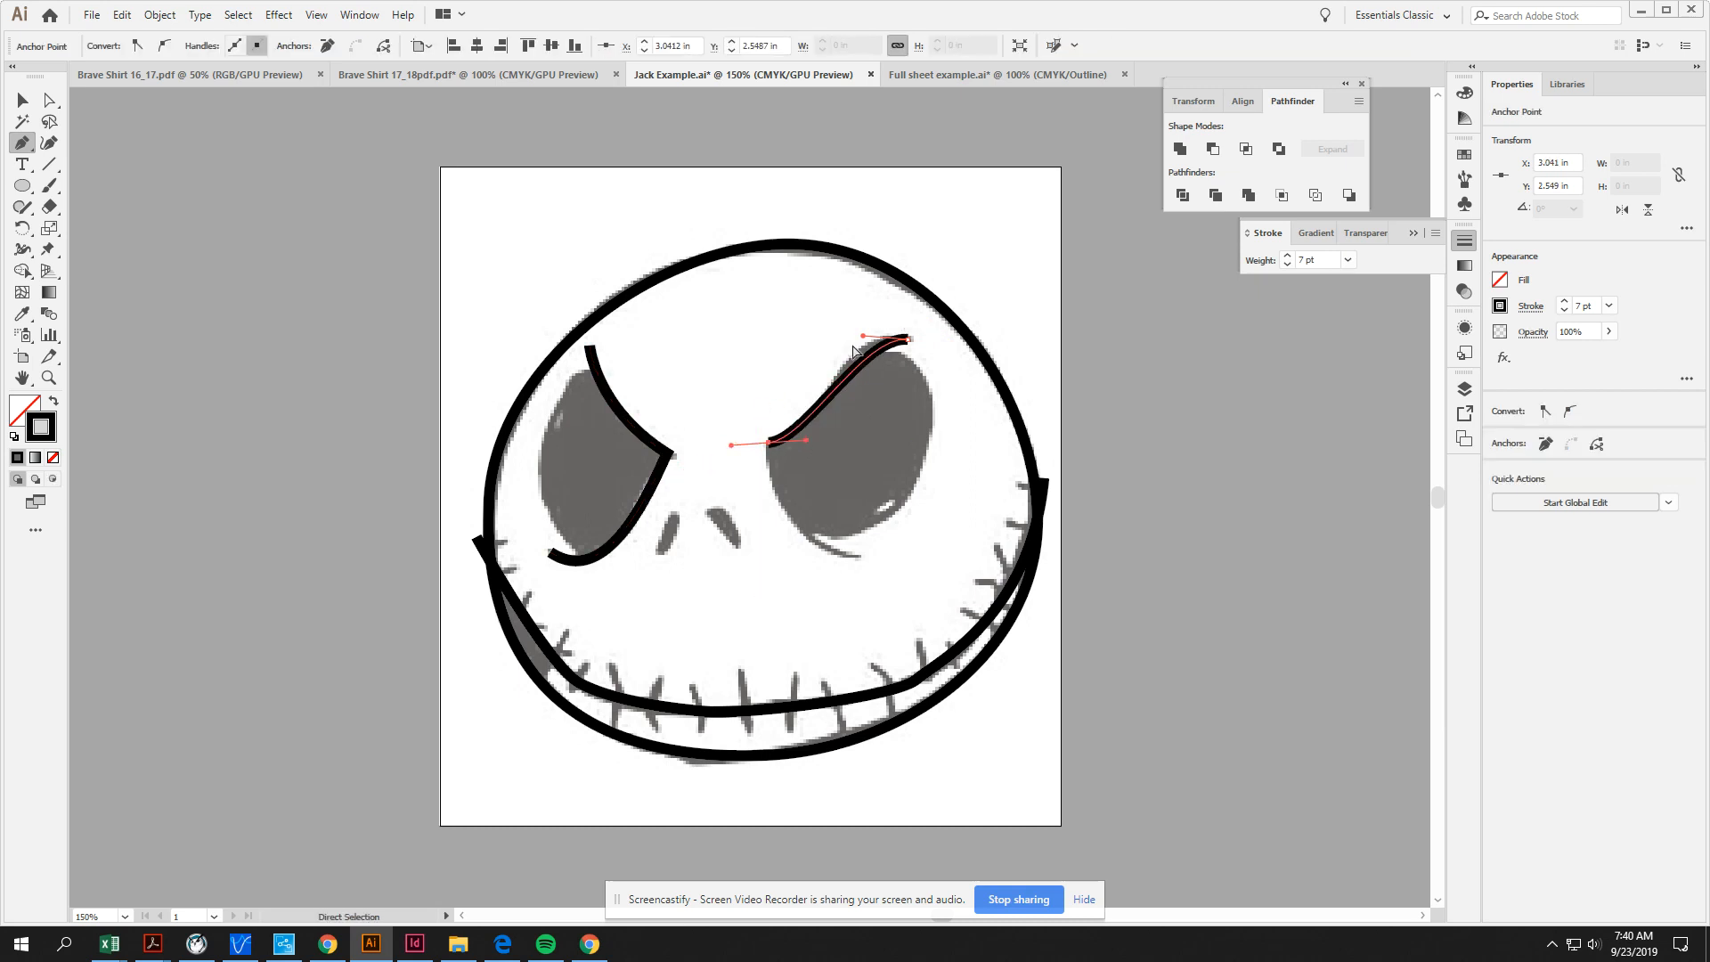
left_click_drag(862, 336, 838, 335)
key("ctrl")
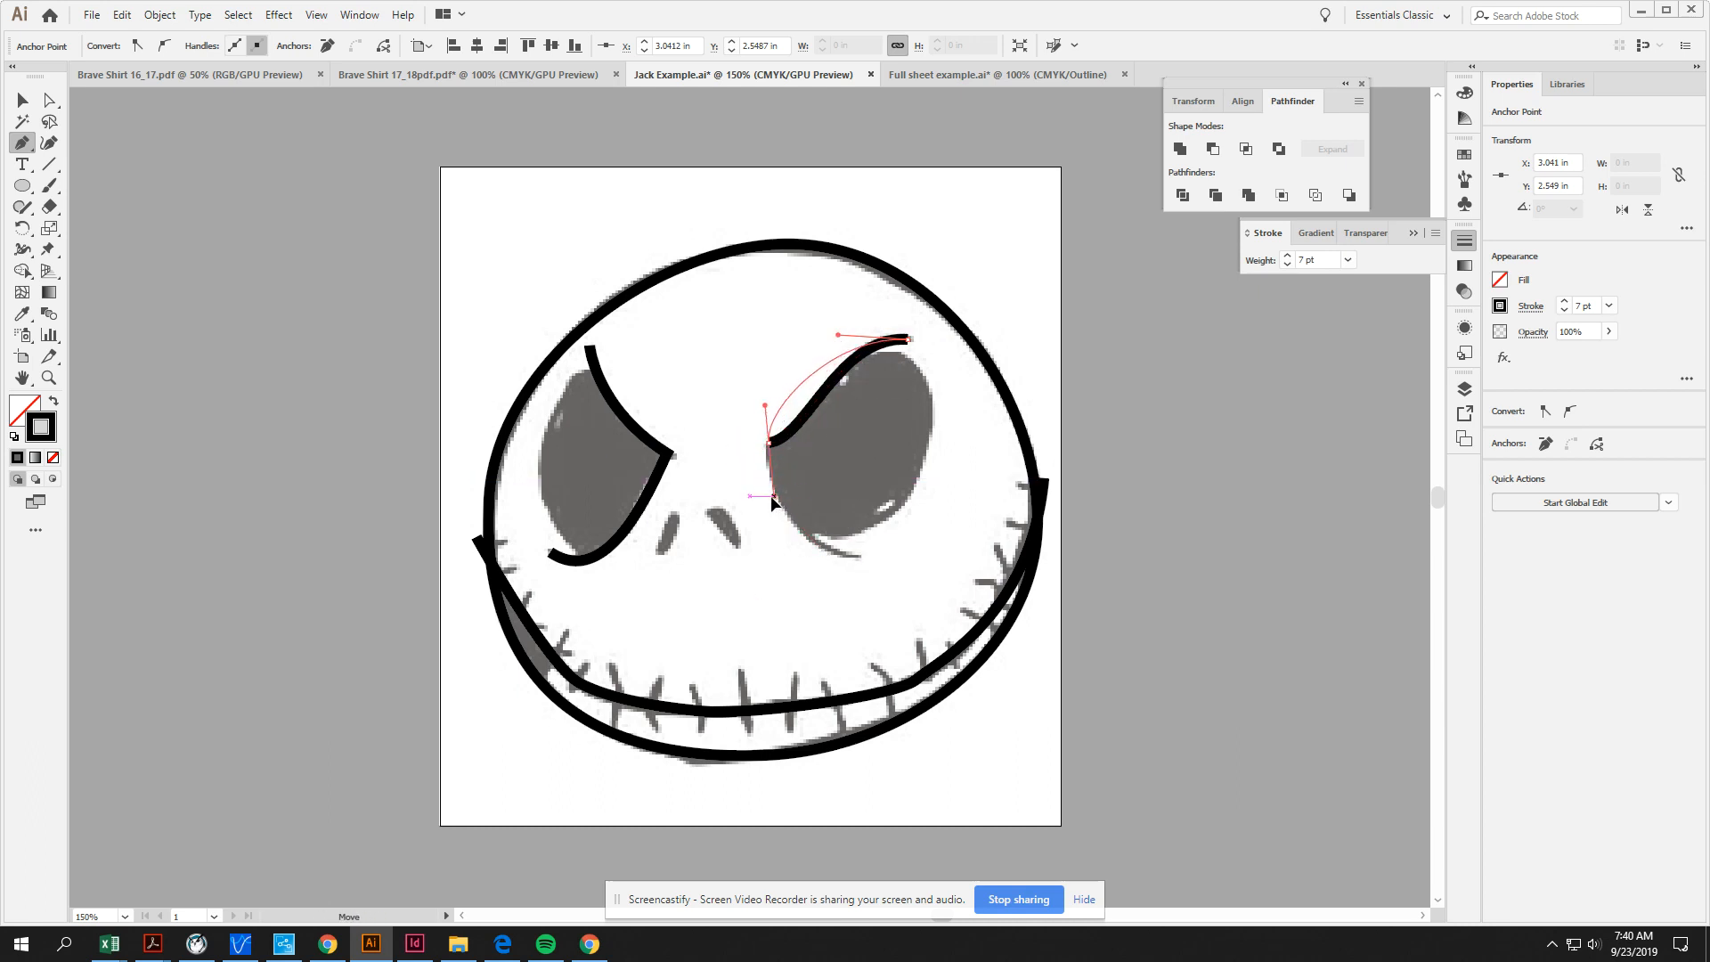
left_click(768, 441)
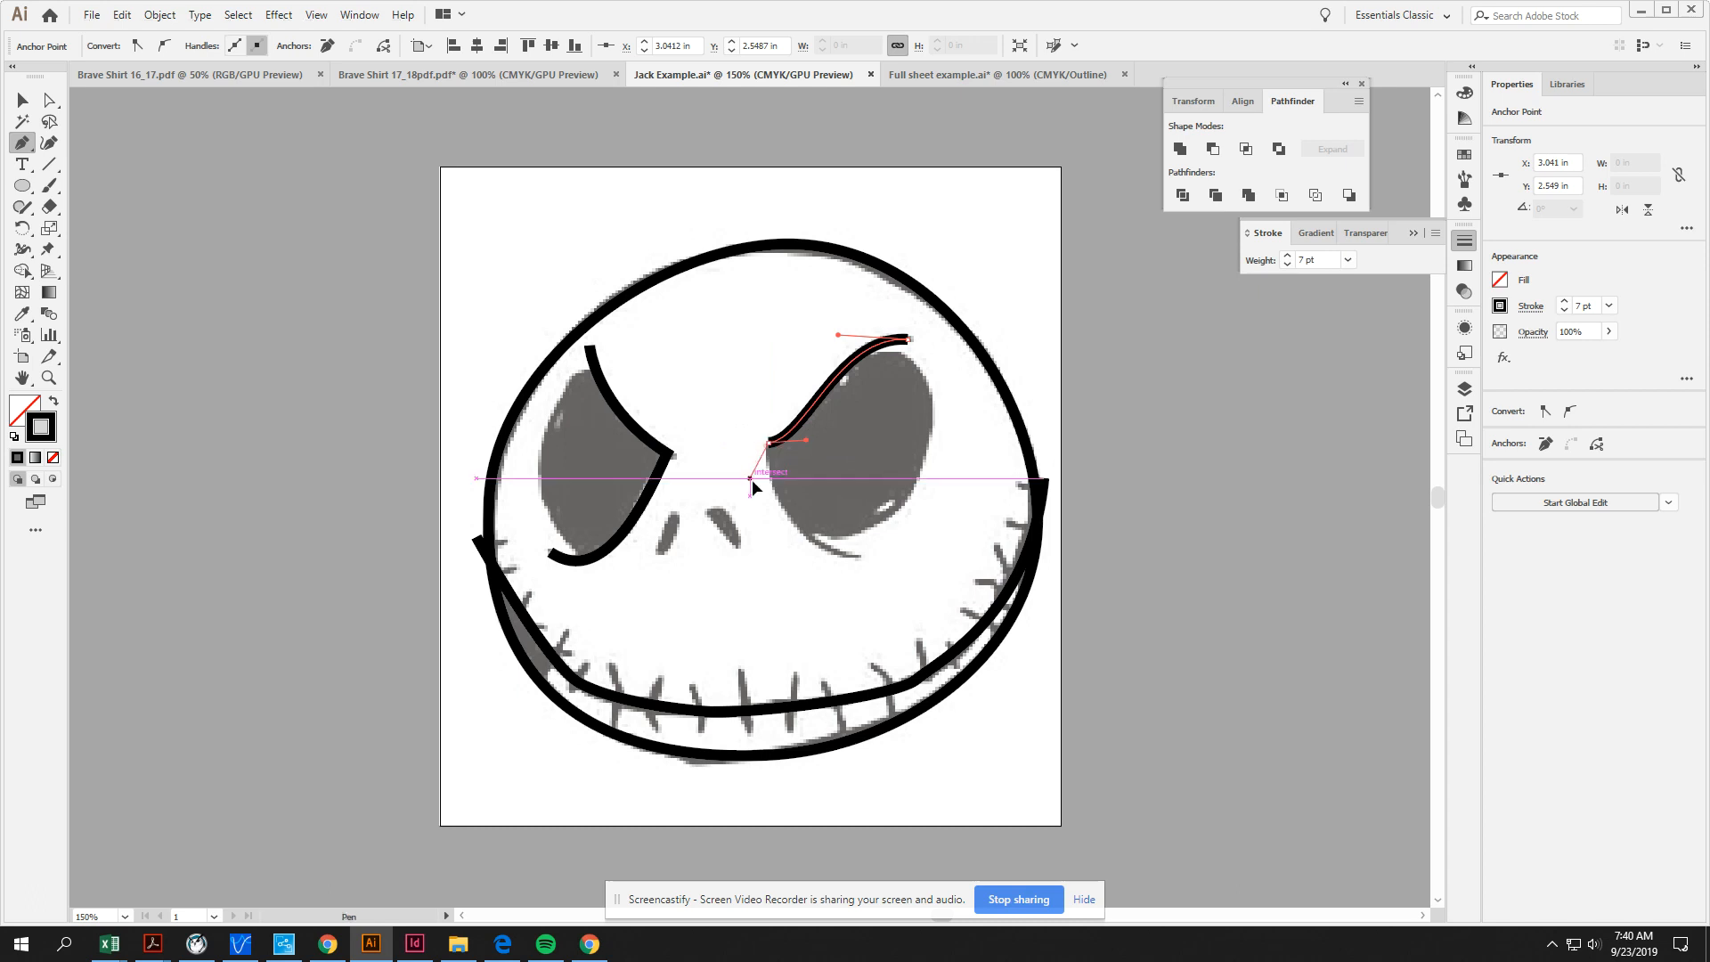
mouse_move(856, 555)
left_mouse_down()
mouse_move(954, 553)
mouse_move(945, 583)
mouse_move(932, 572)
left_mouse_up()
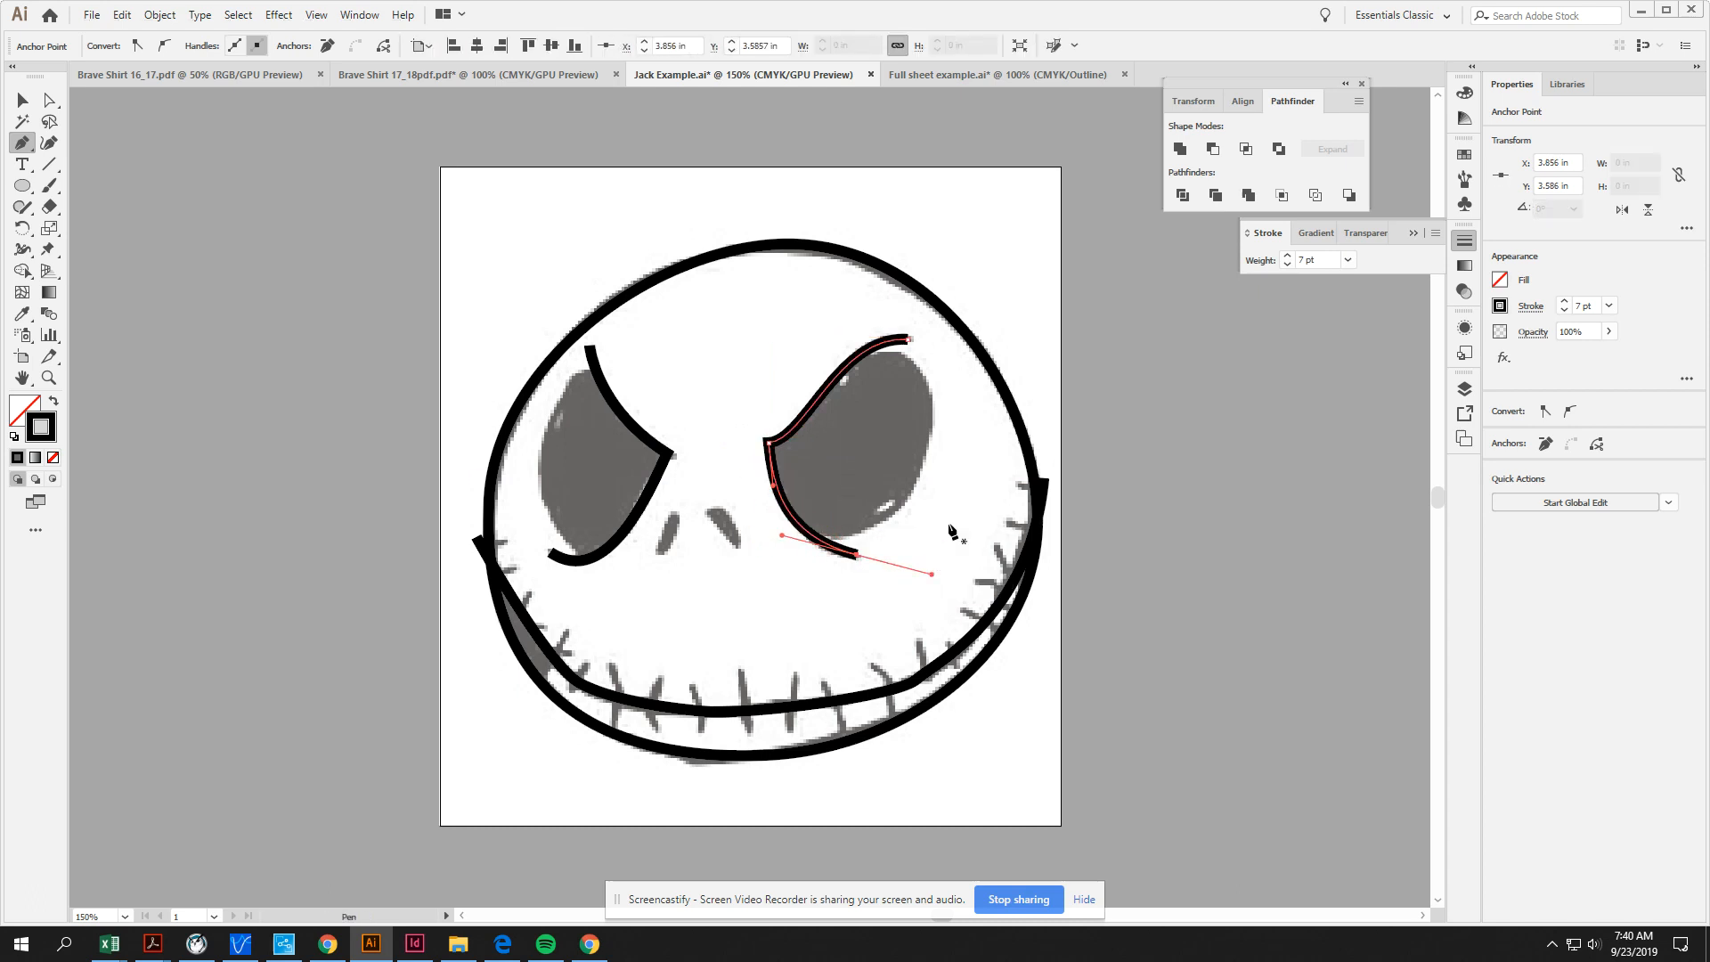
Step: Taper the lower end of the left eye's stroke to a narrow tip with the Width tool
left_click(23, 101)
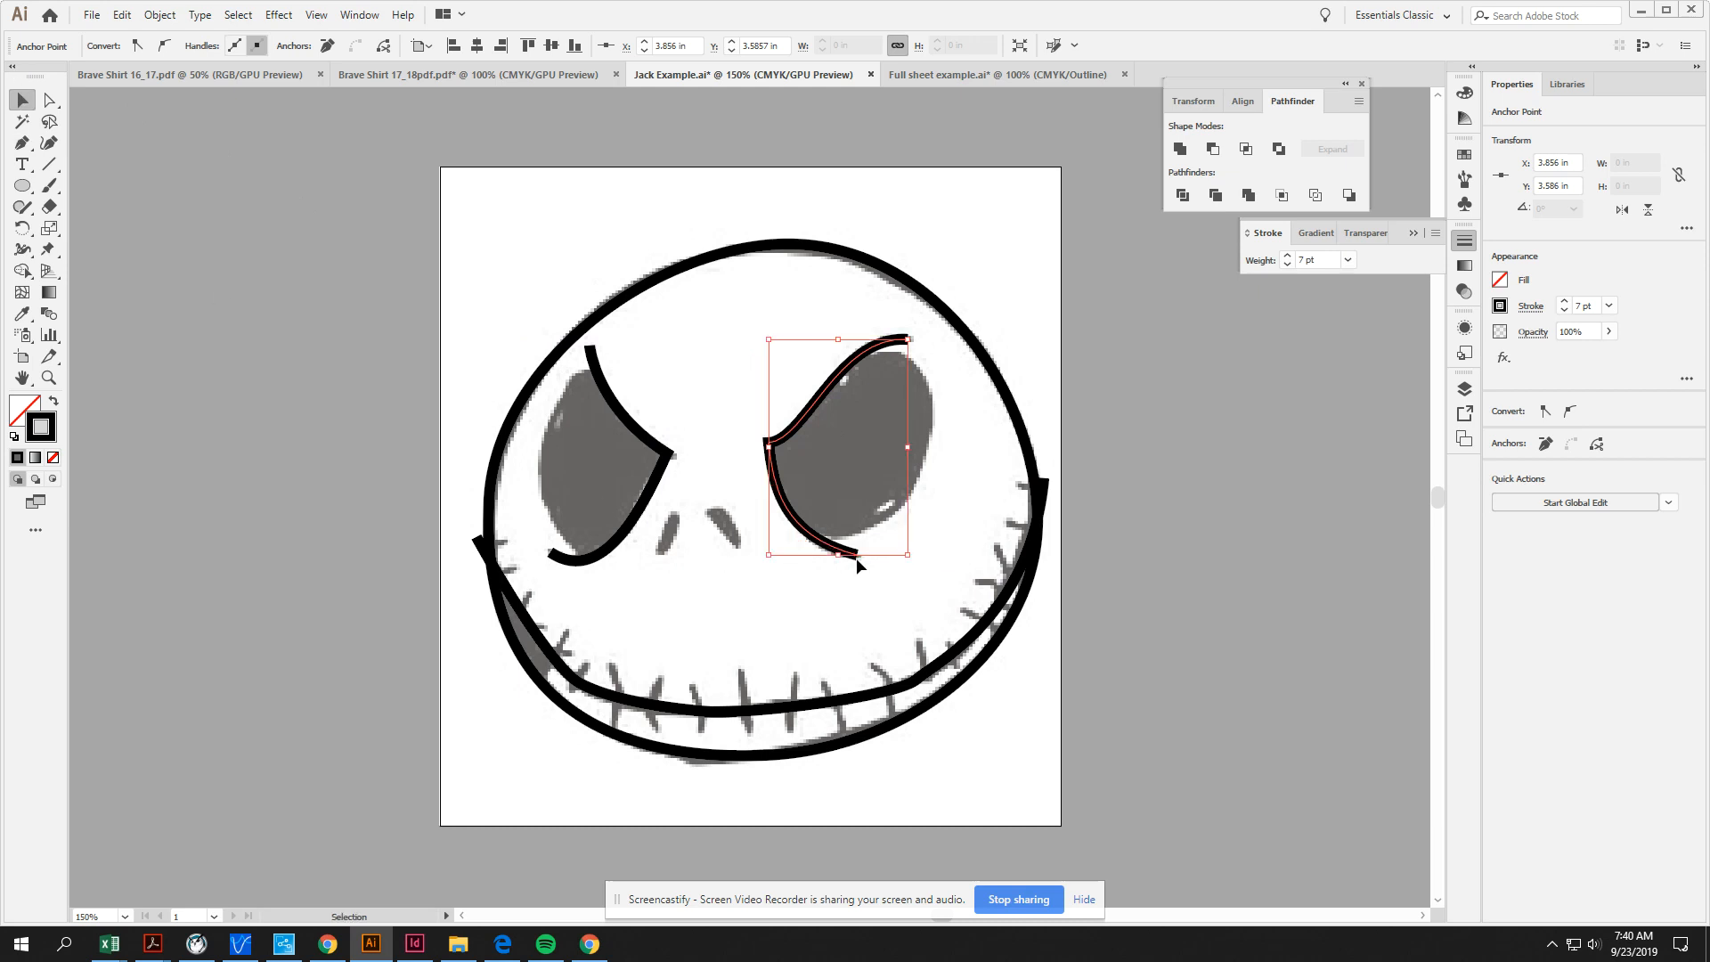
left_click(18, 256)
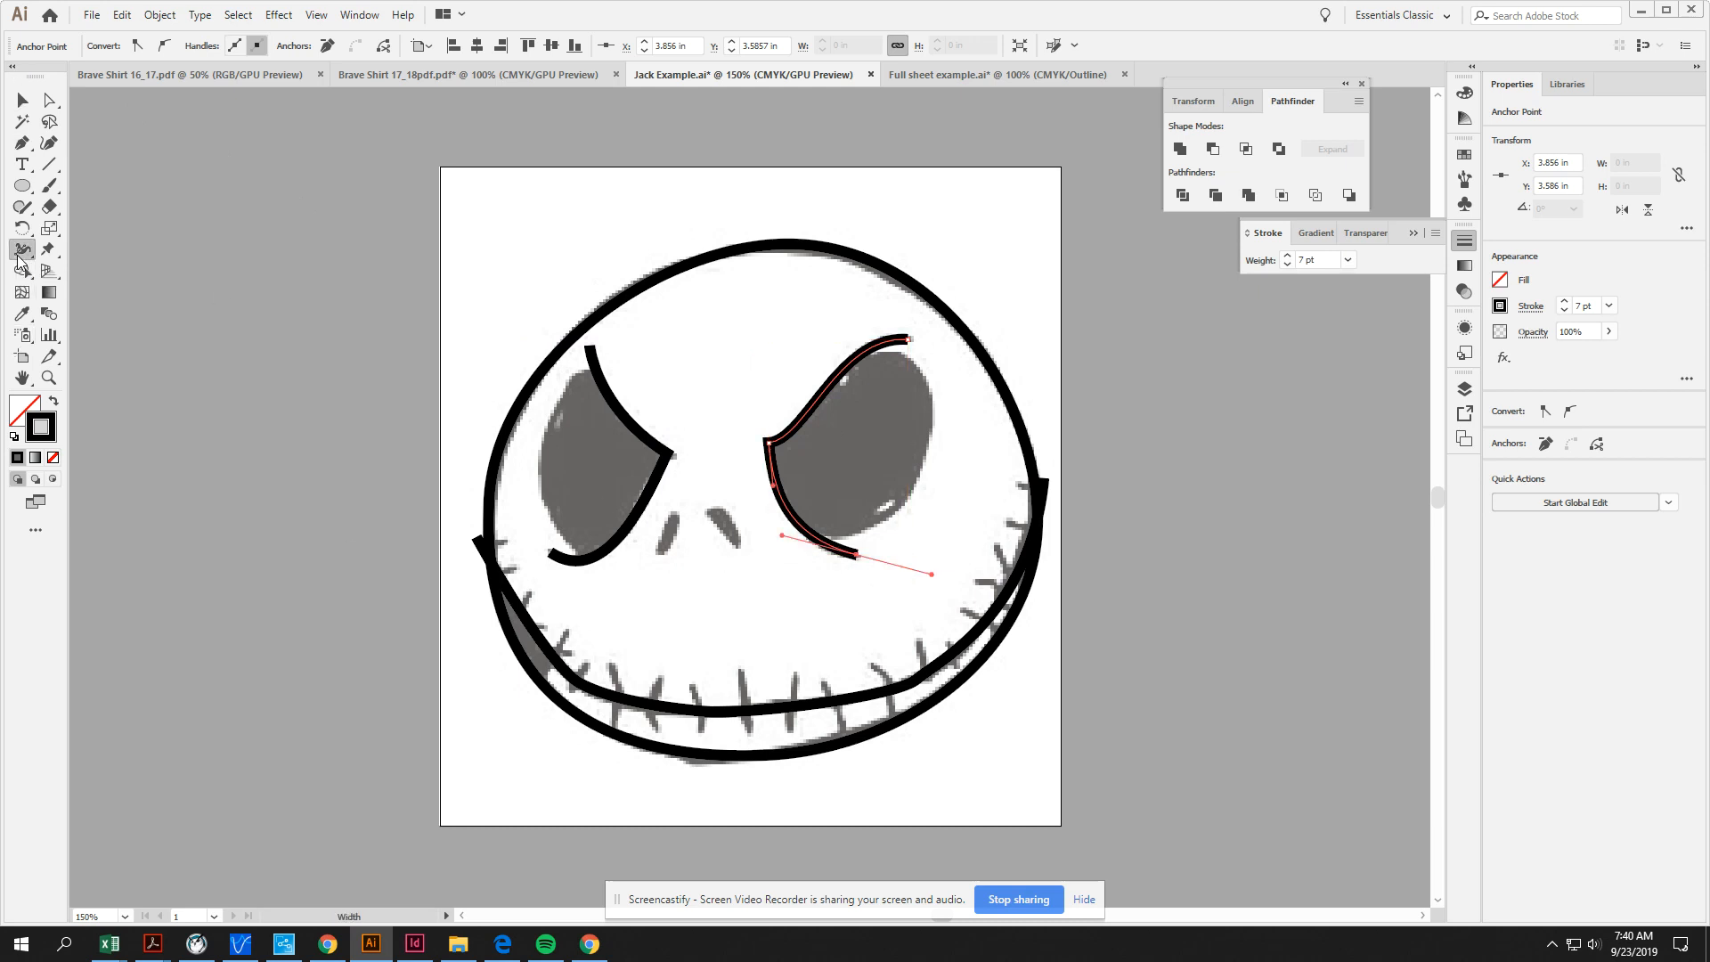
left_click_drag(547, 562, 552, 559)
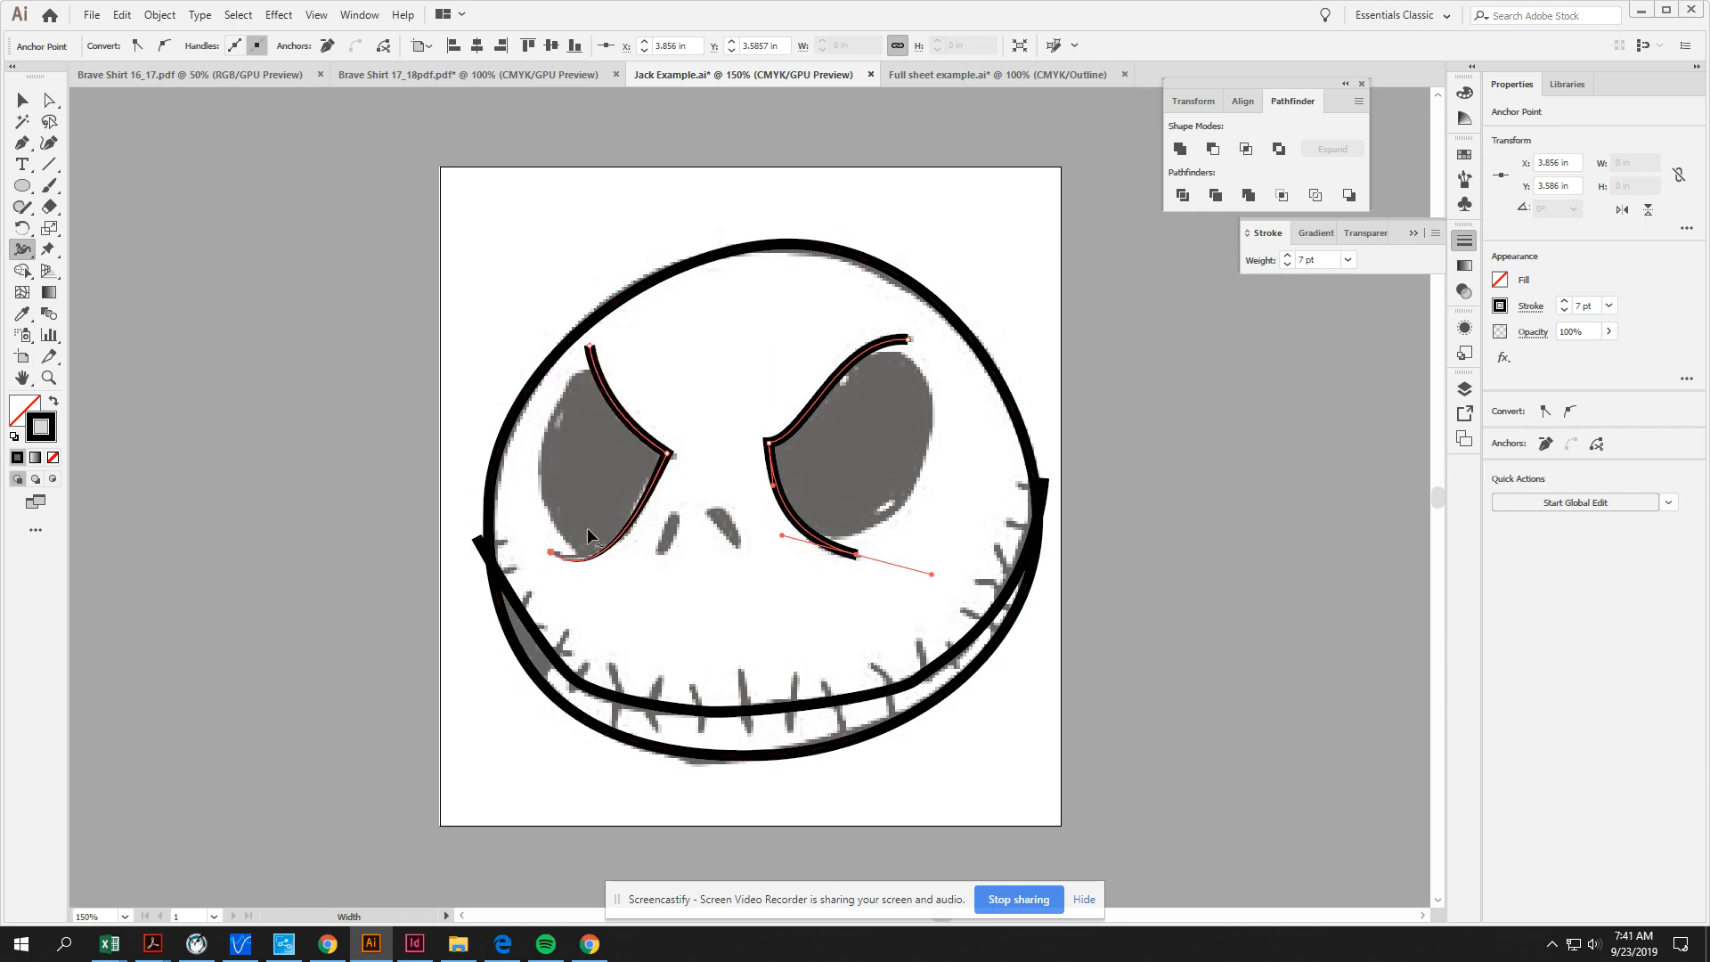
key("ctrl+equal")
key("ctrl+equal")
key("ctrl+equal")
left_click_drag(443, 537, 1302, 452)
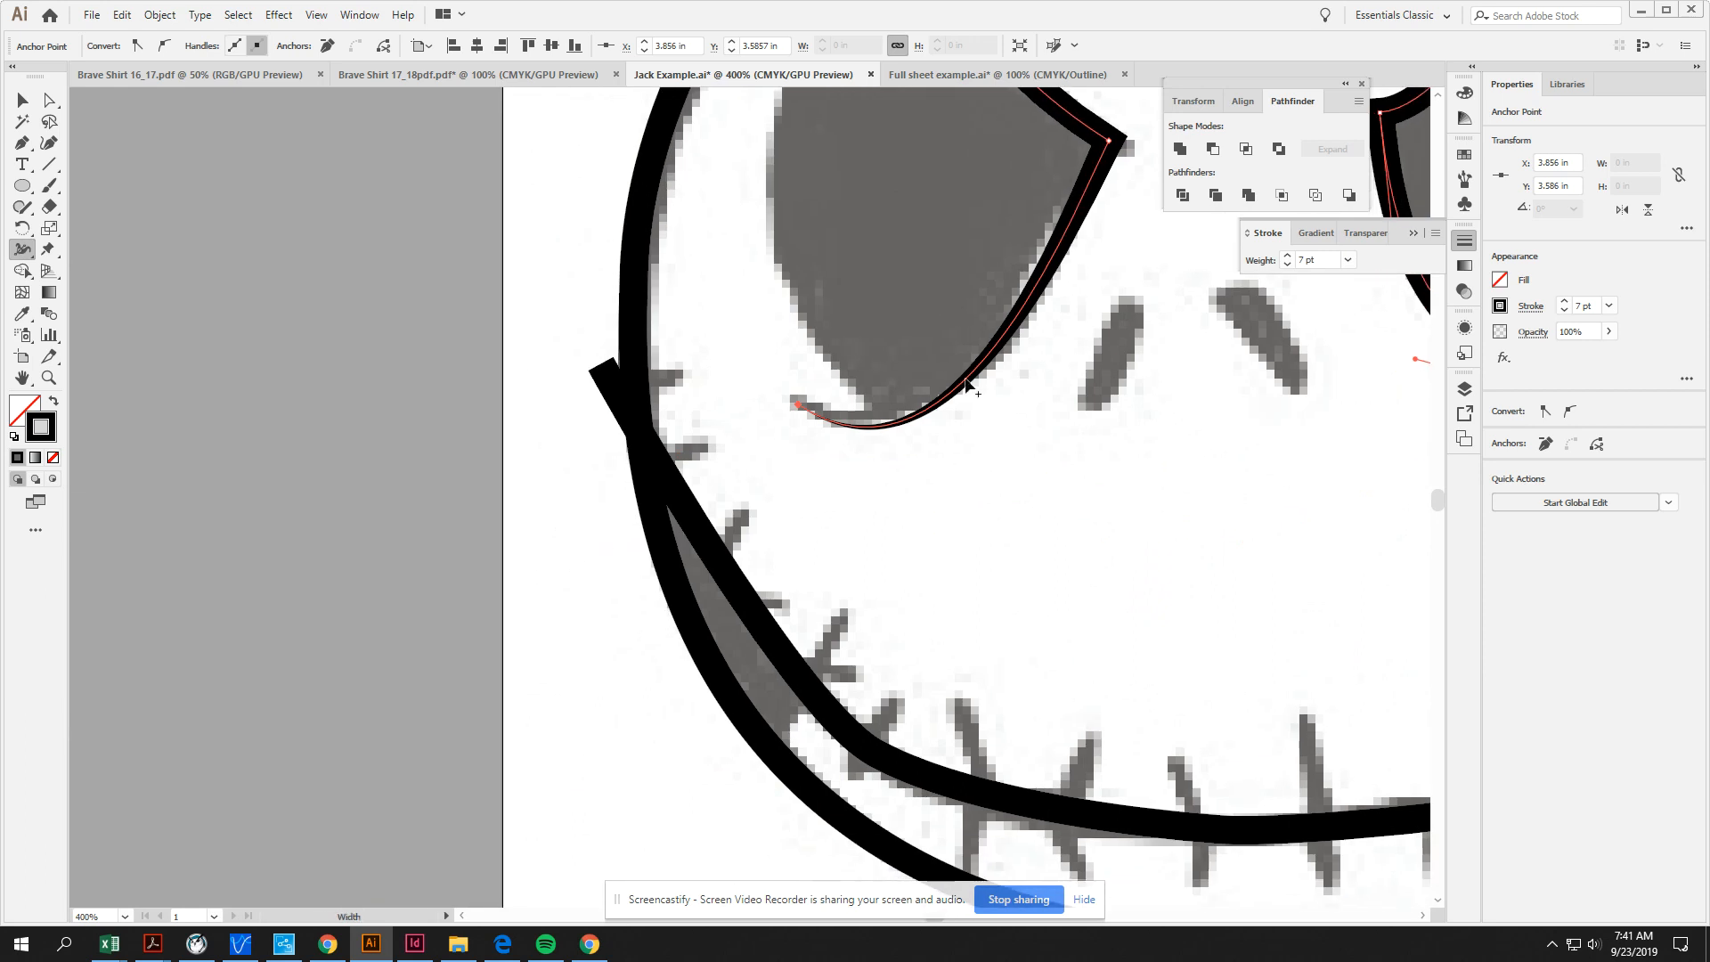
left_click_drag(798, 408, 904, 436)
key("ctrl+equal")
key("ctrl+equal")
left_click_drag(608, 463, 930, 492)
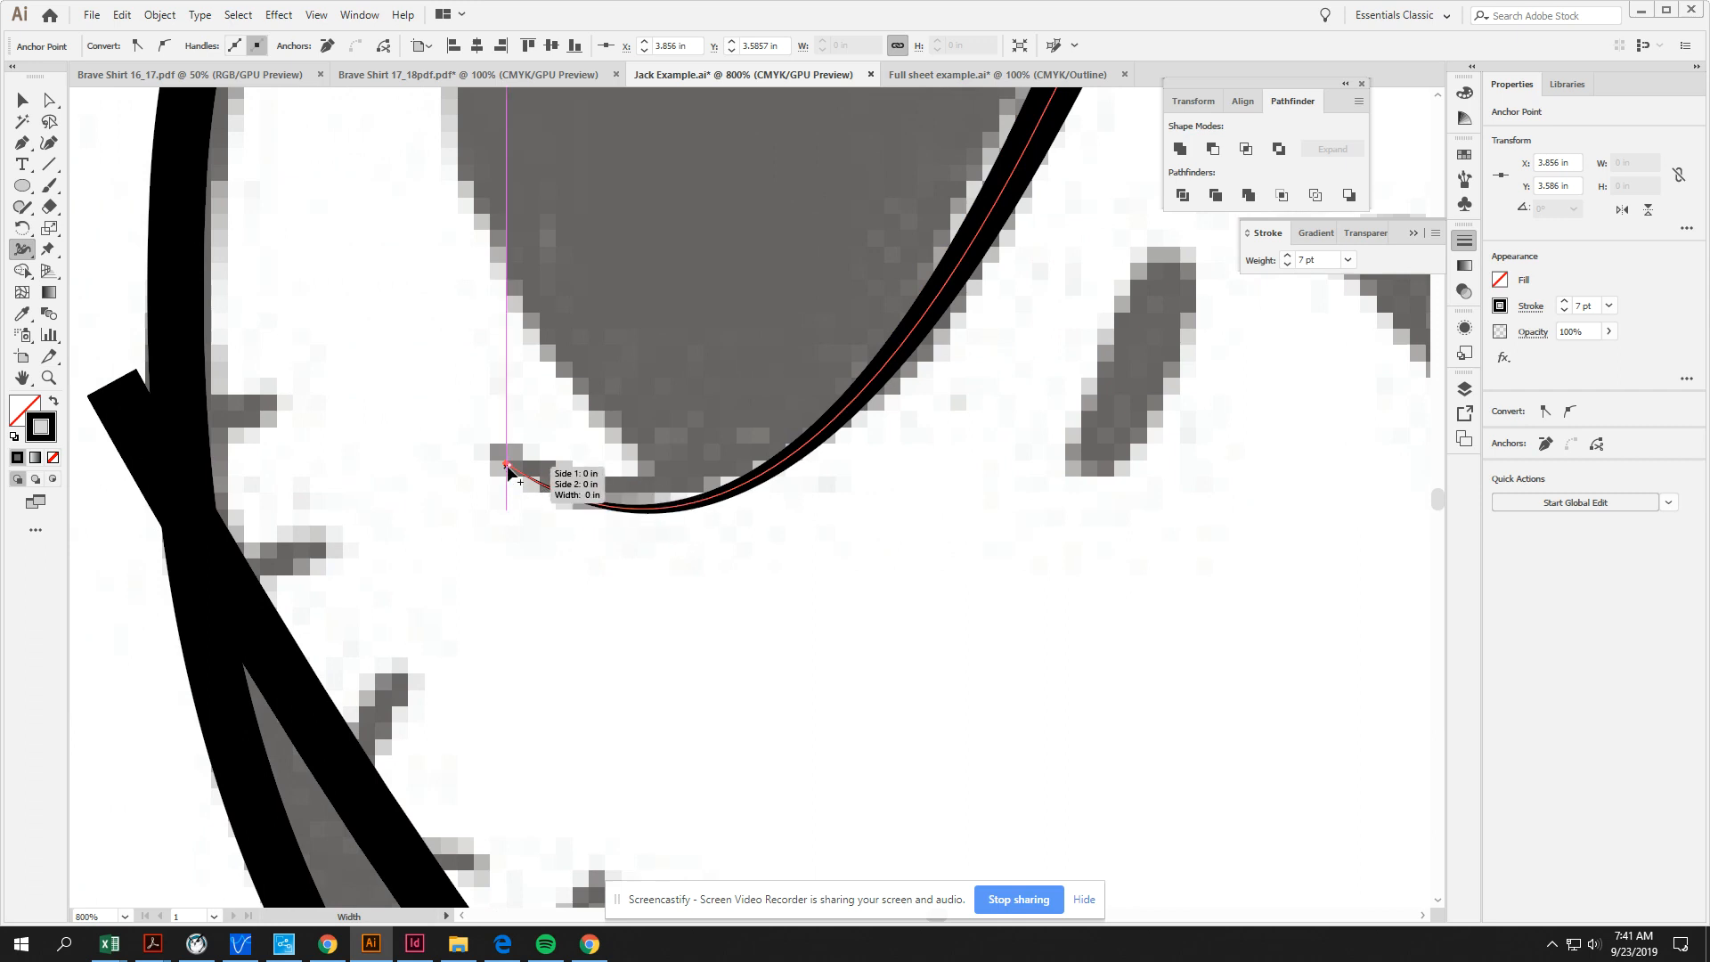
mouse_move(505, 465)
left_mouse_down()
mouse_move(516, 481)
mouse_move(501, 461)
mouse_move(489, 485)
mouse_move(500, 462)
left_mouse_up()
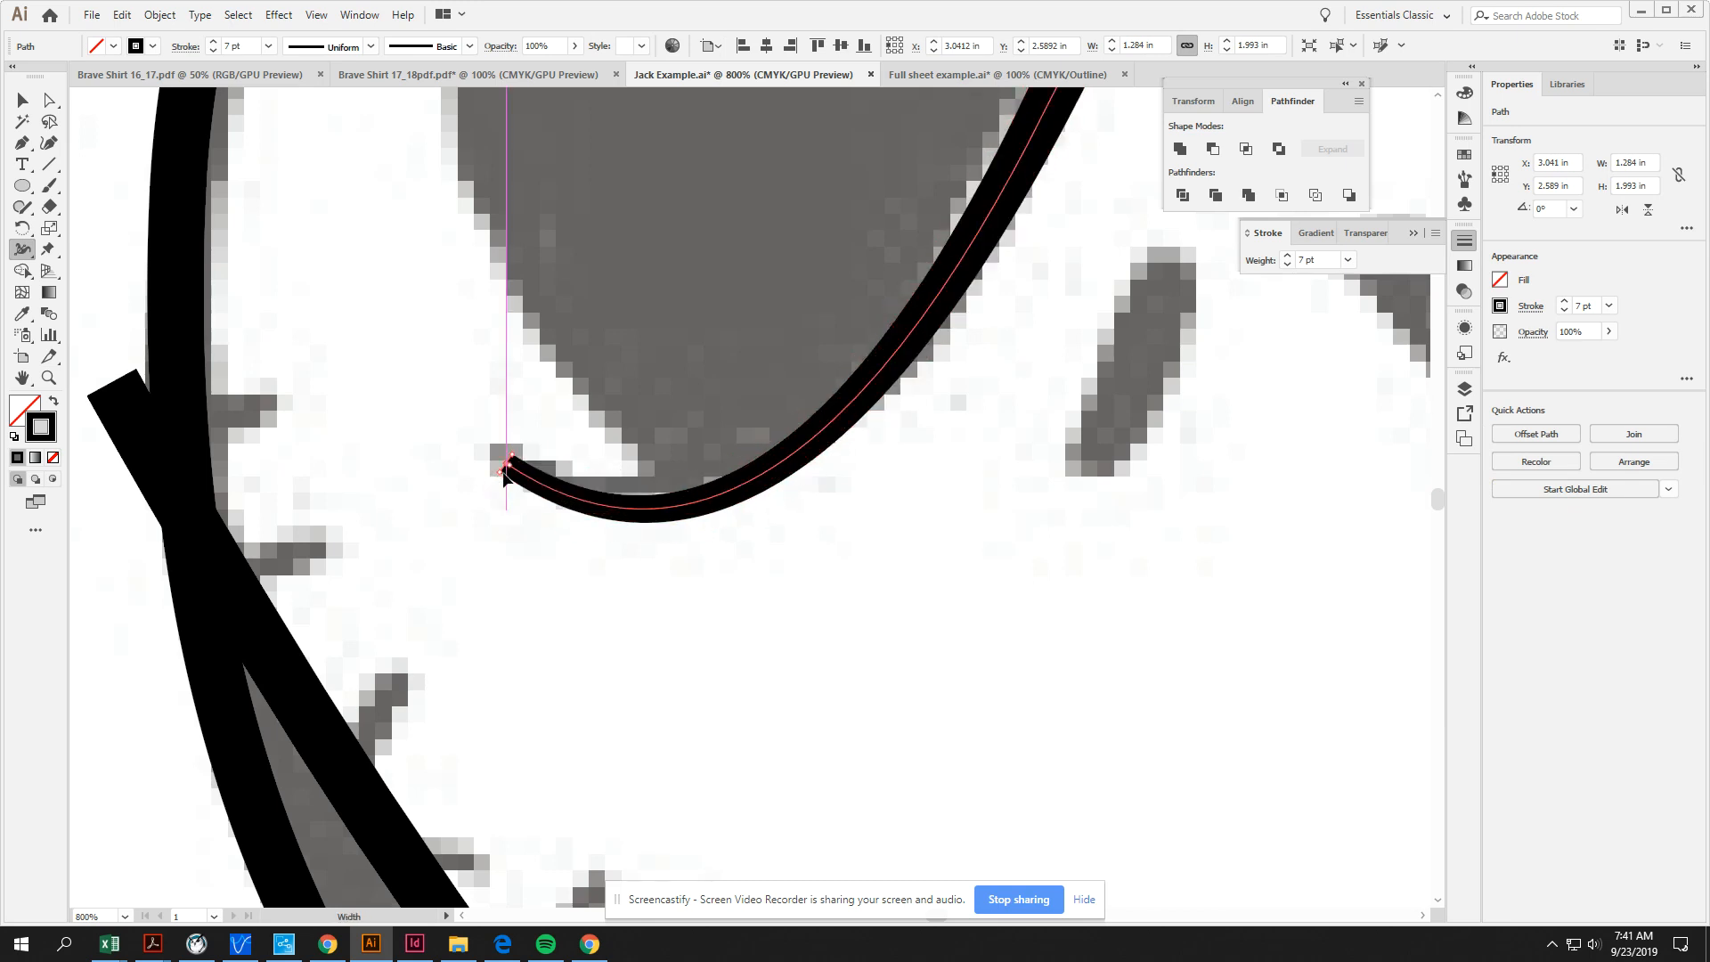
Step: Apply round stroke caps to both the right and left eye outlines
left_click(1466, 242)
left_click(1463, 242)
left_click(1247, 235)
left_click(1330, 284)
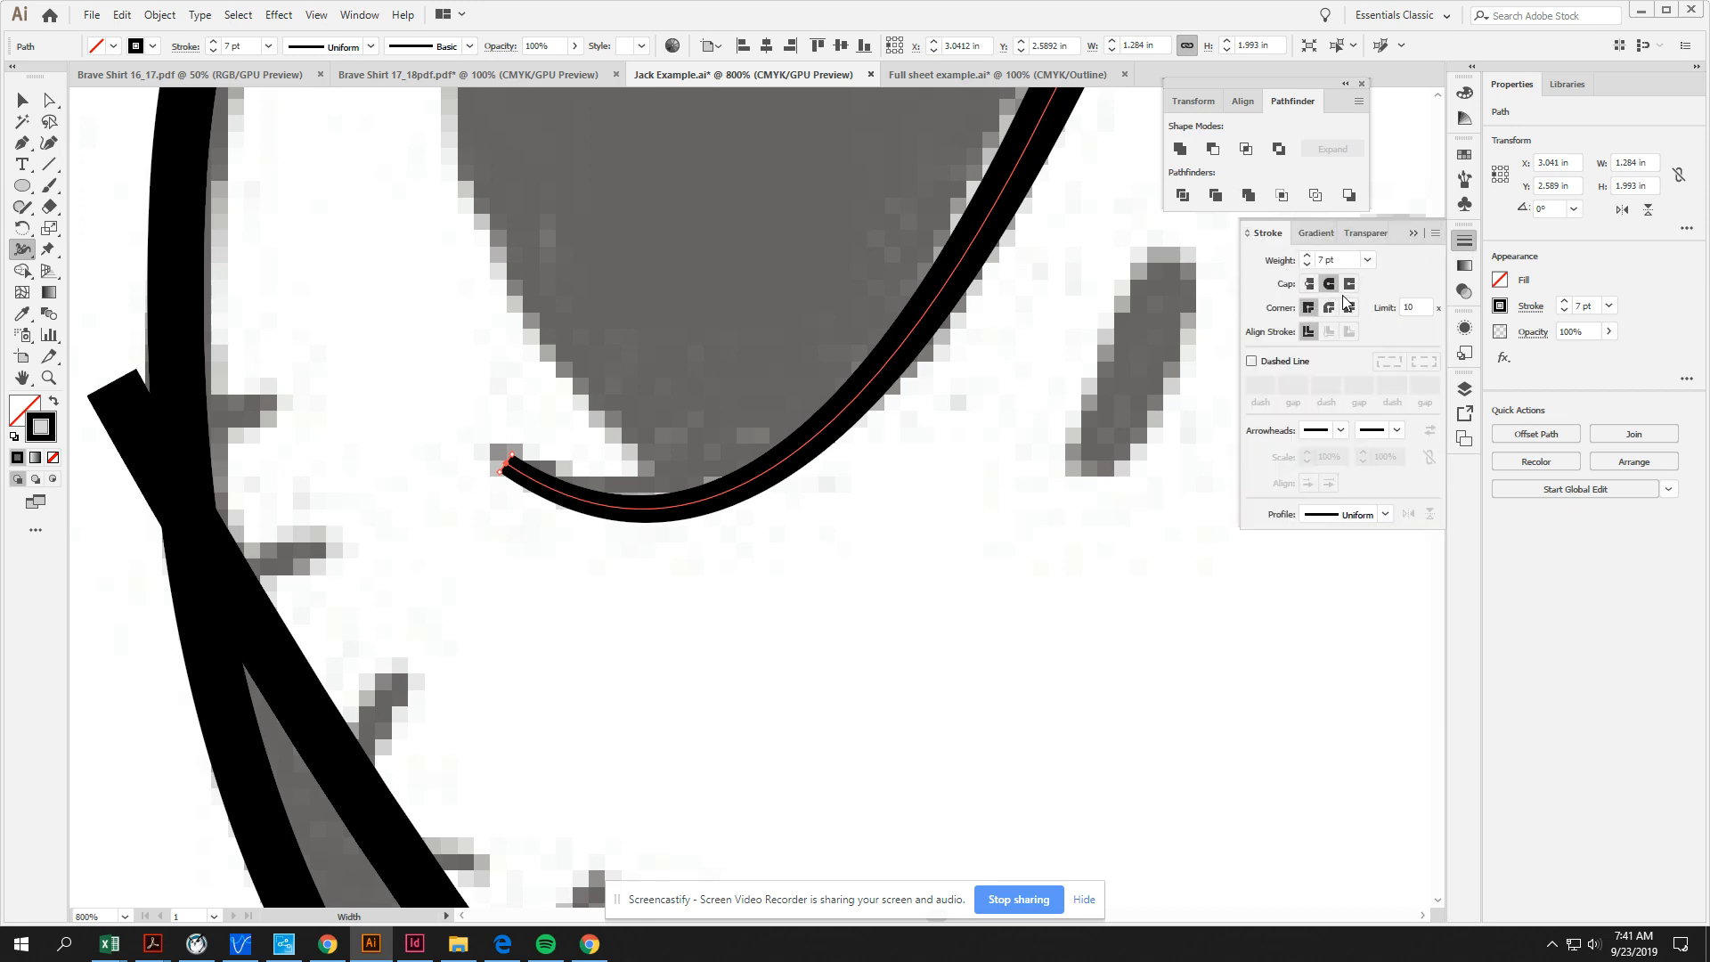
left_click(23, 99)
left_click(556, 485)
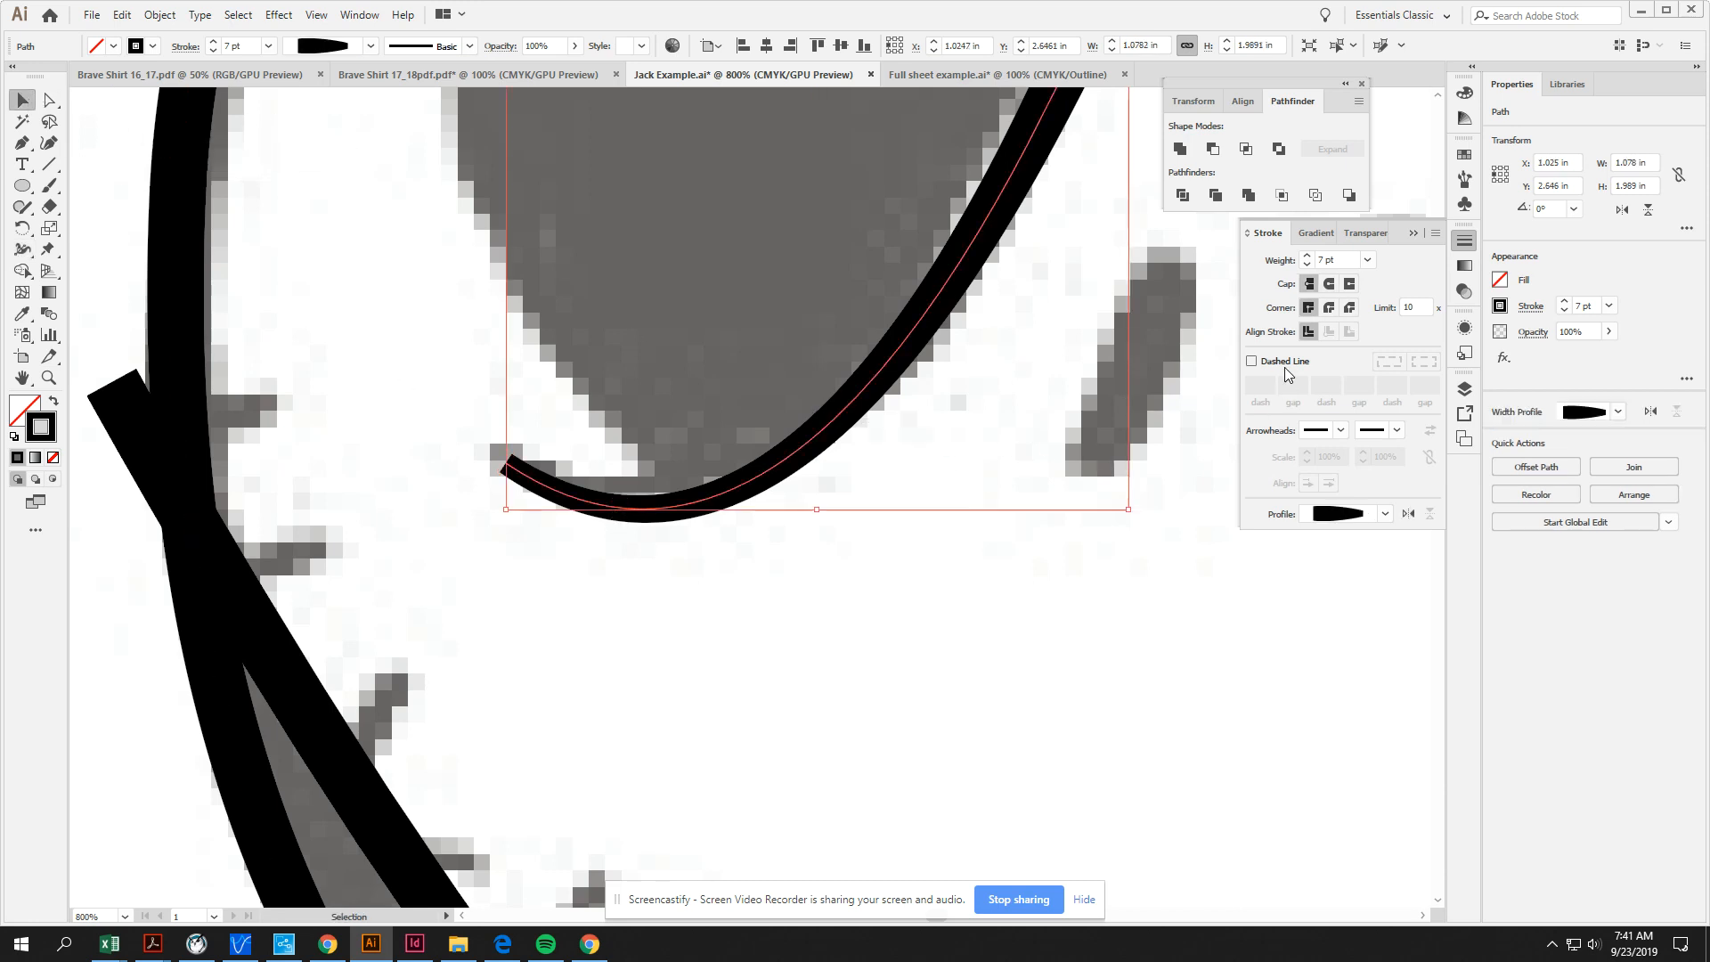
left_click(1330, 285)
Step: Thicken the left eye's stroke at its inner corner to about 10.5 pt with the Width tool
left_click_drag(759, 296, 809, 706)
left_click_drag(859, 226, 1000, 545)
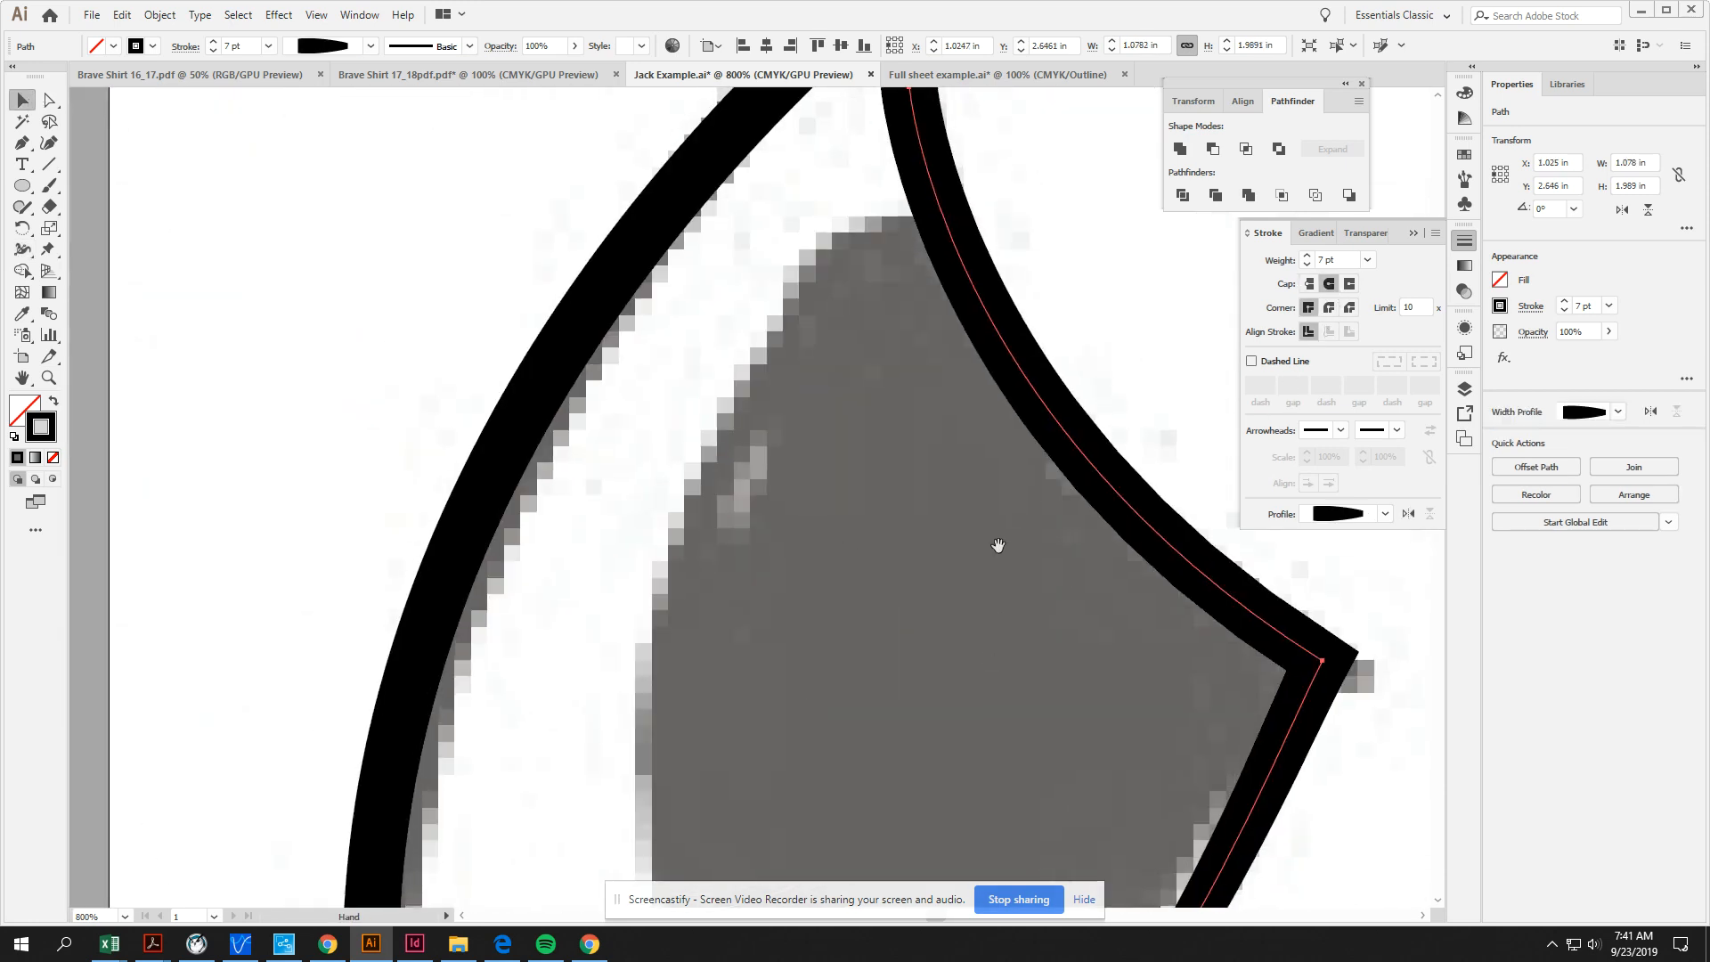
left_click_drag(985, 438, 828, 494)
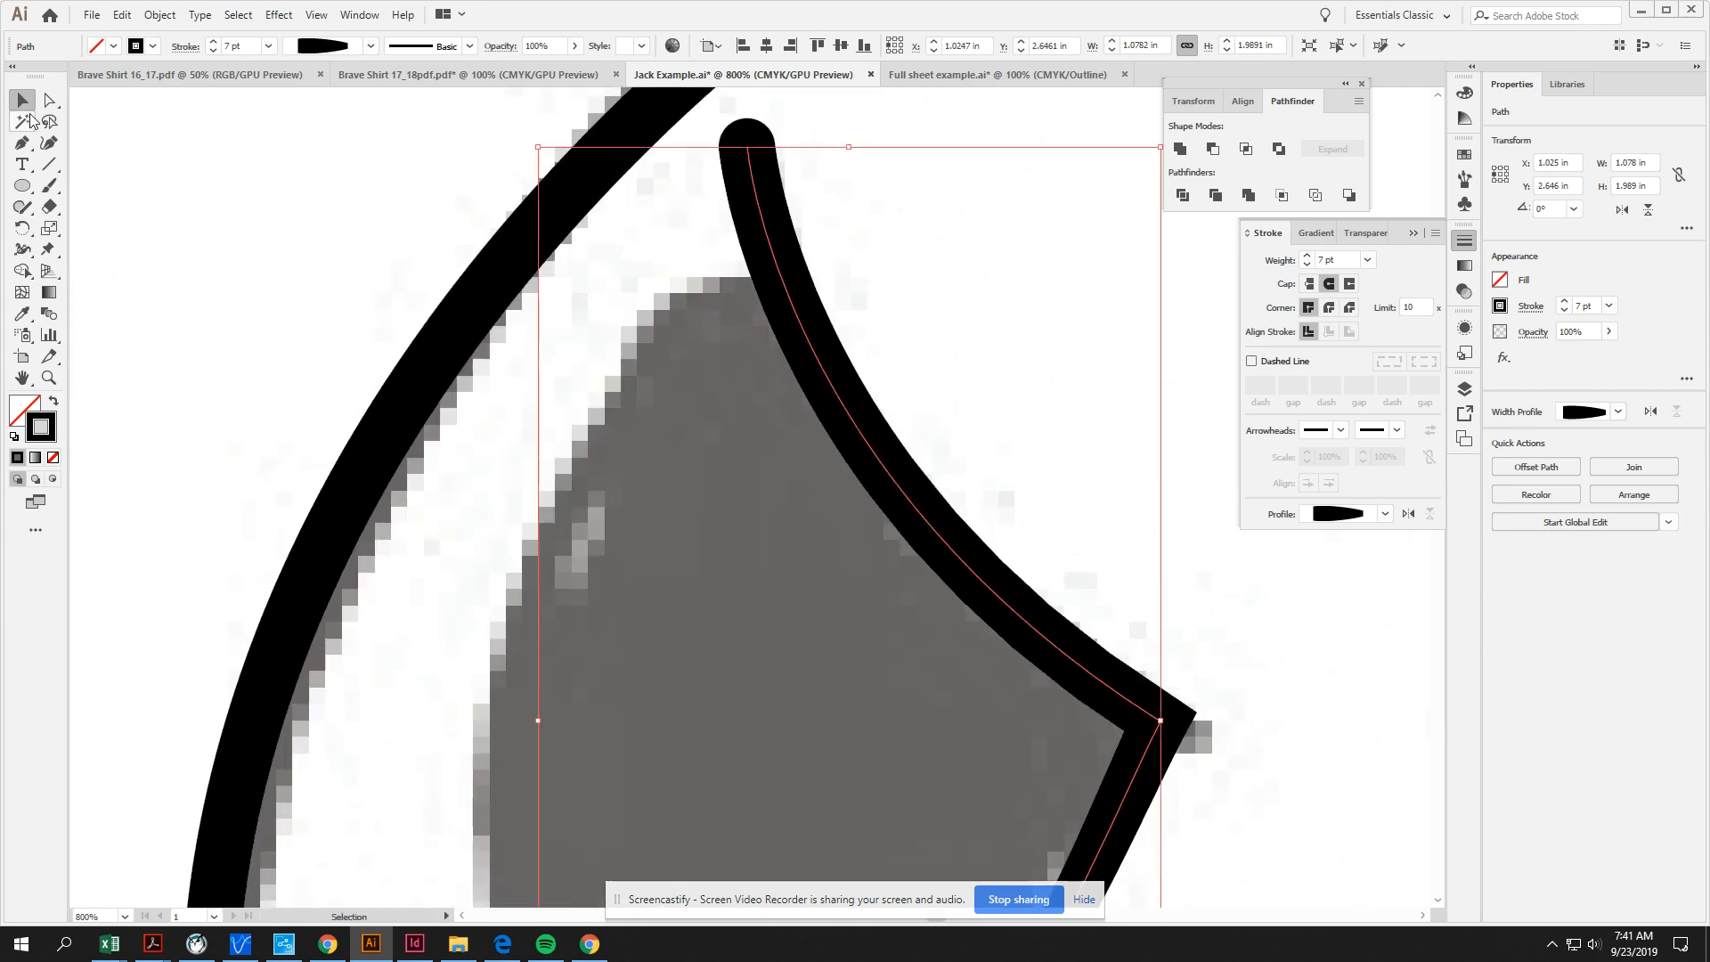
left_click(22, 249)
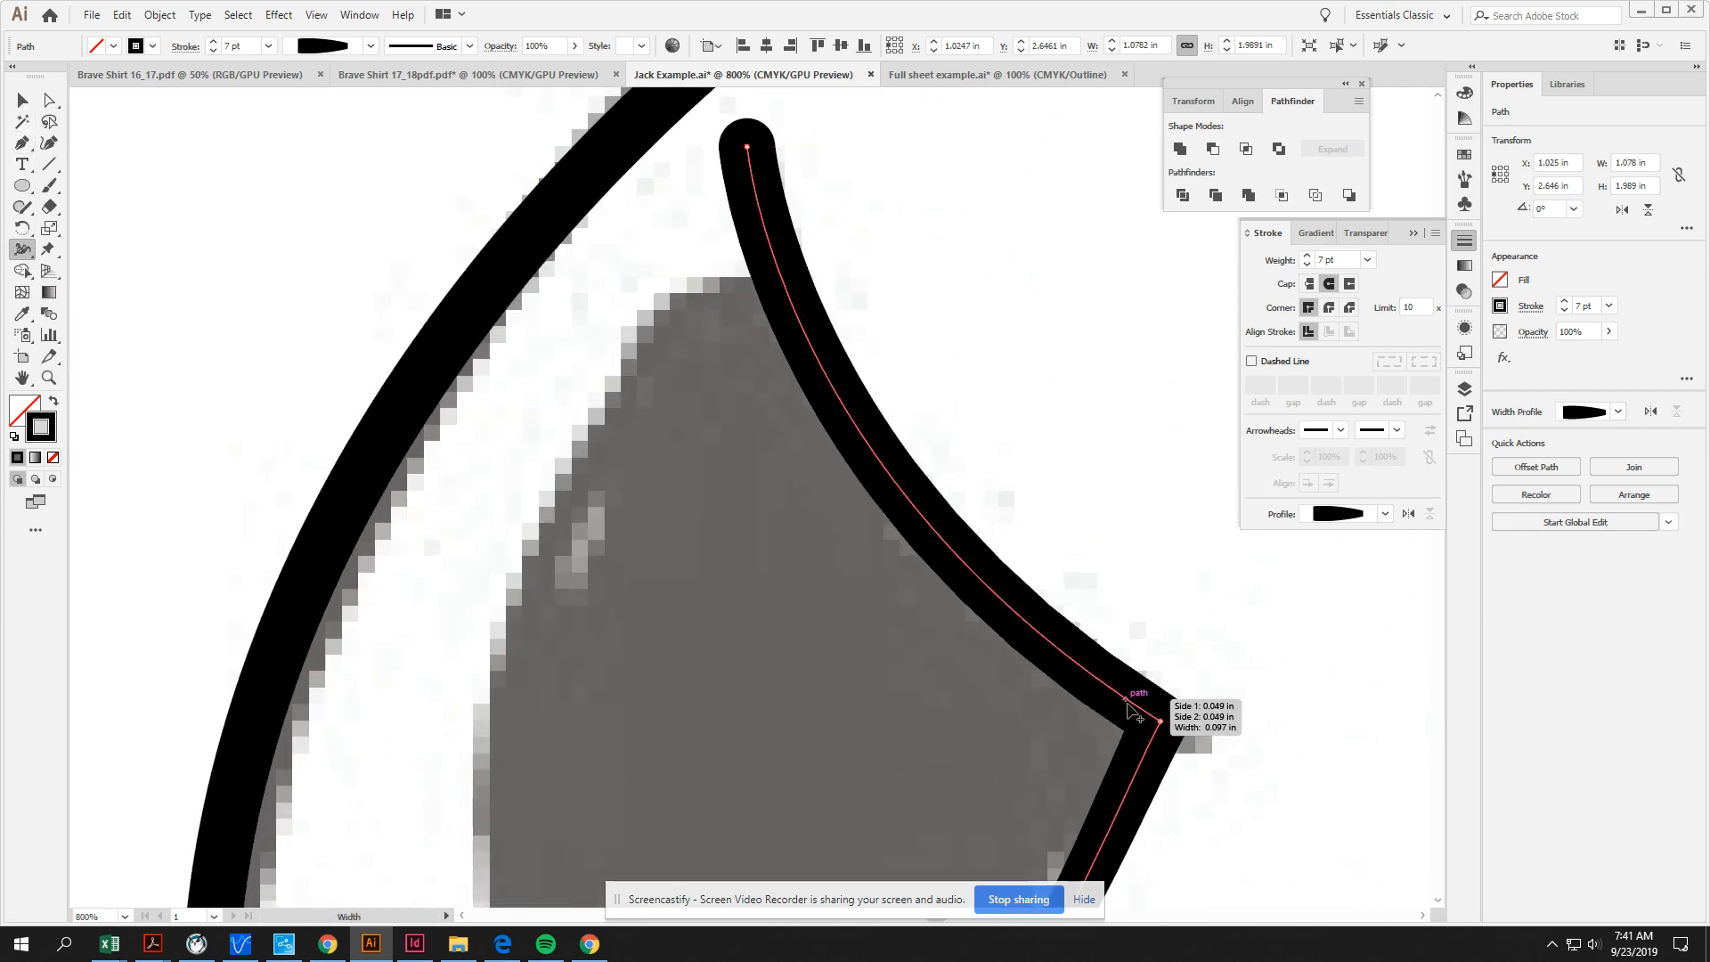
left_click_drag(1184, 726, 1202, 702)
key("ctrl+minus")
key("ctrl+minus")
key("ctrl+minus")
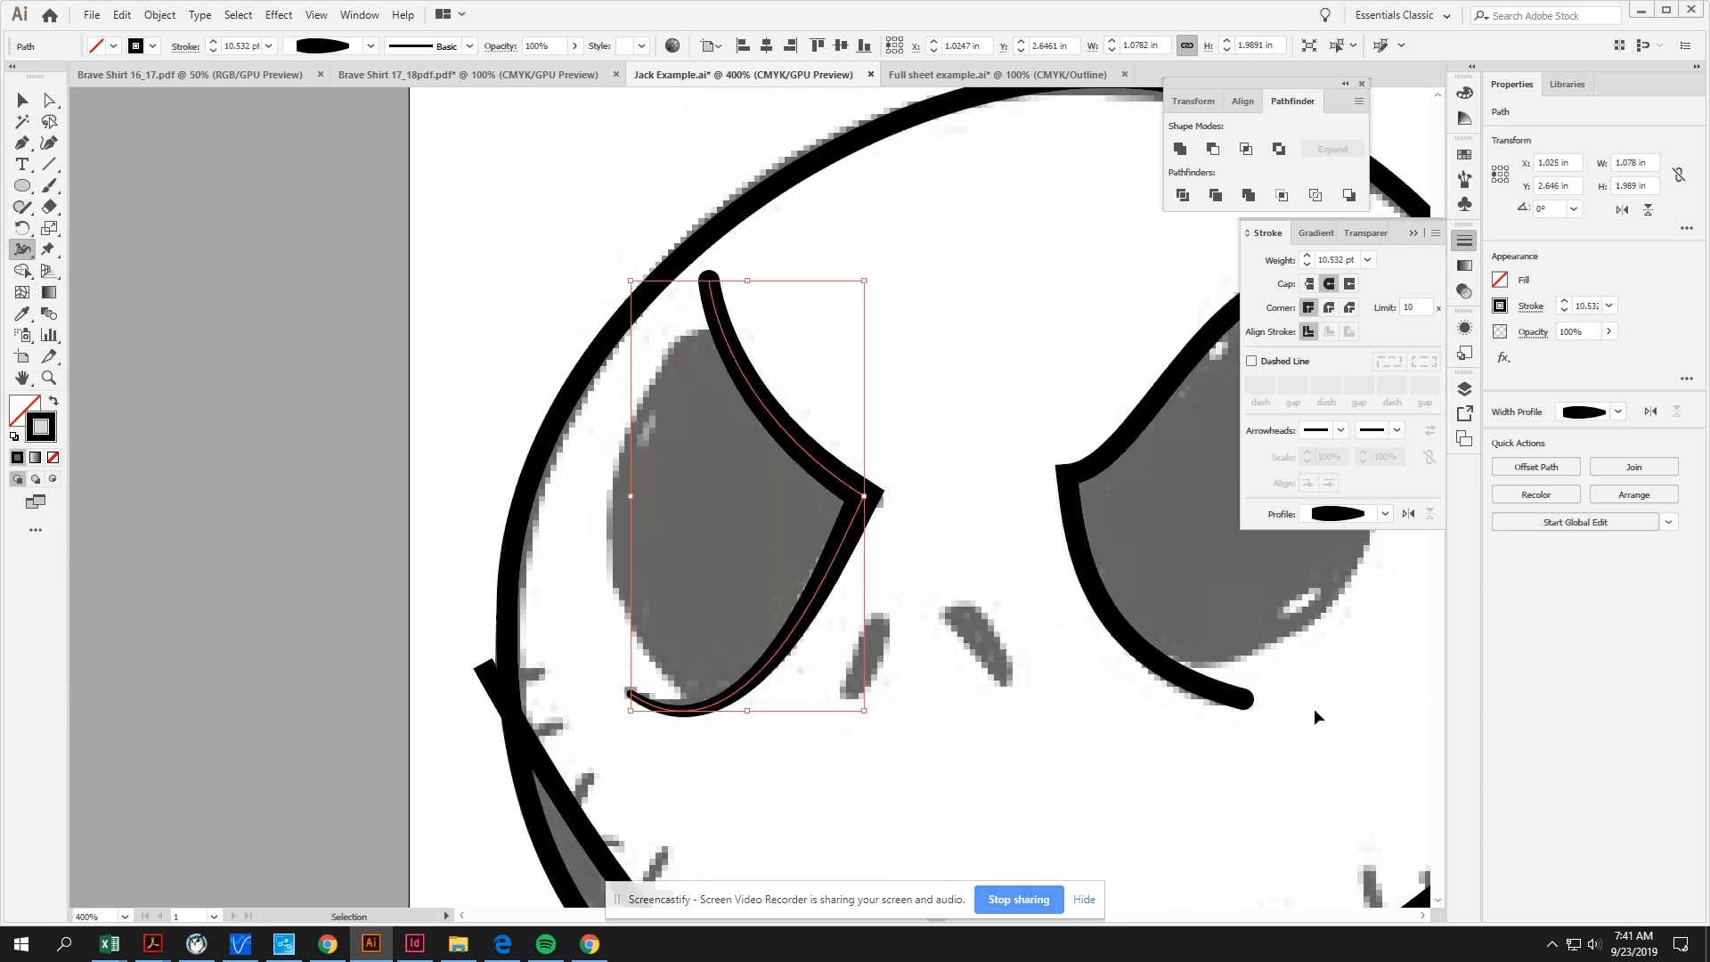
left_click_drag(975, 609, 790, 482)
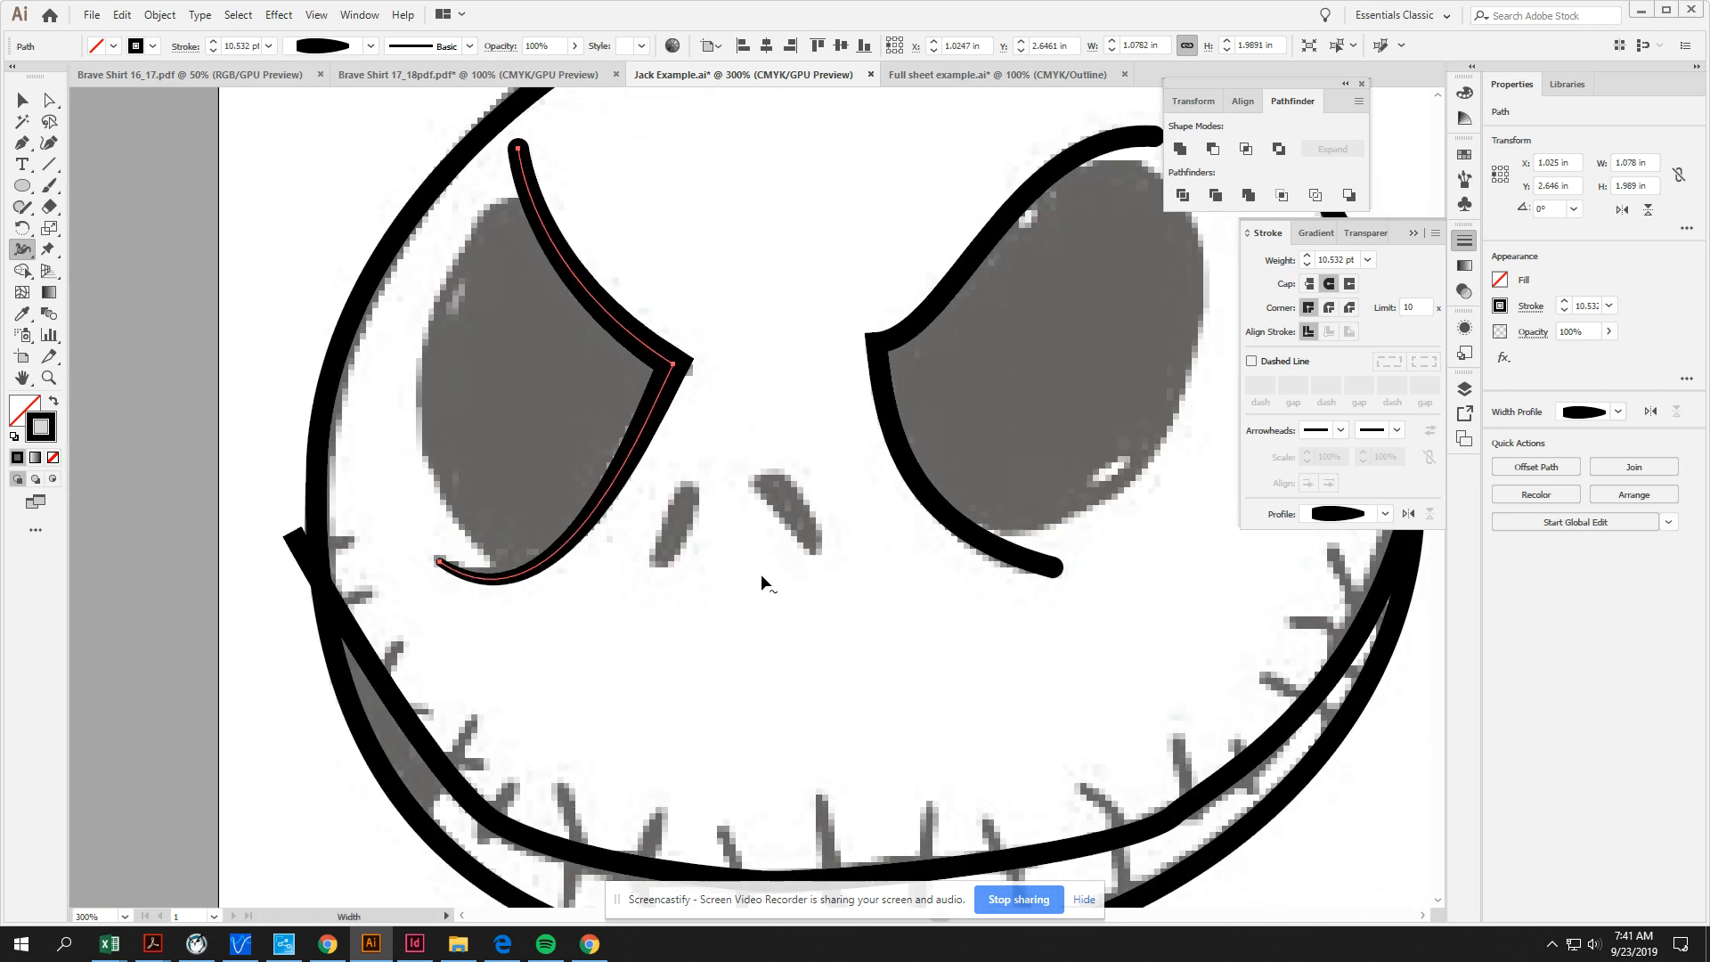
scroll(735, 483, "right", 2)
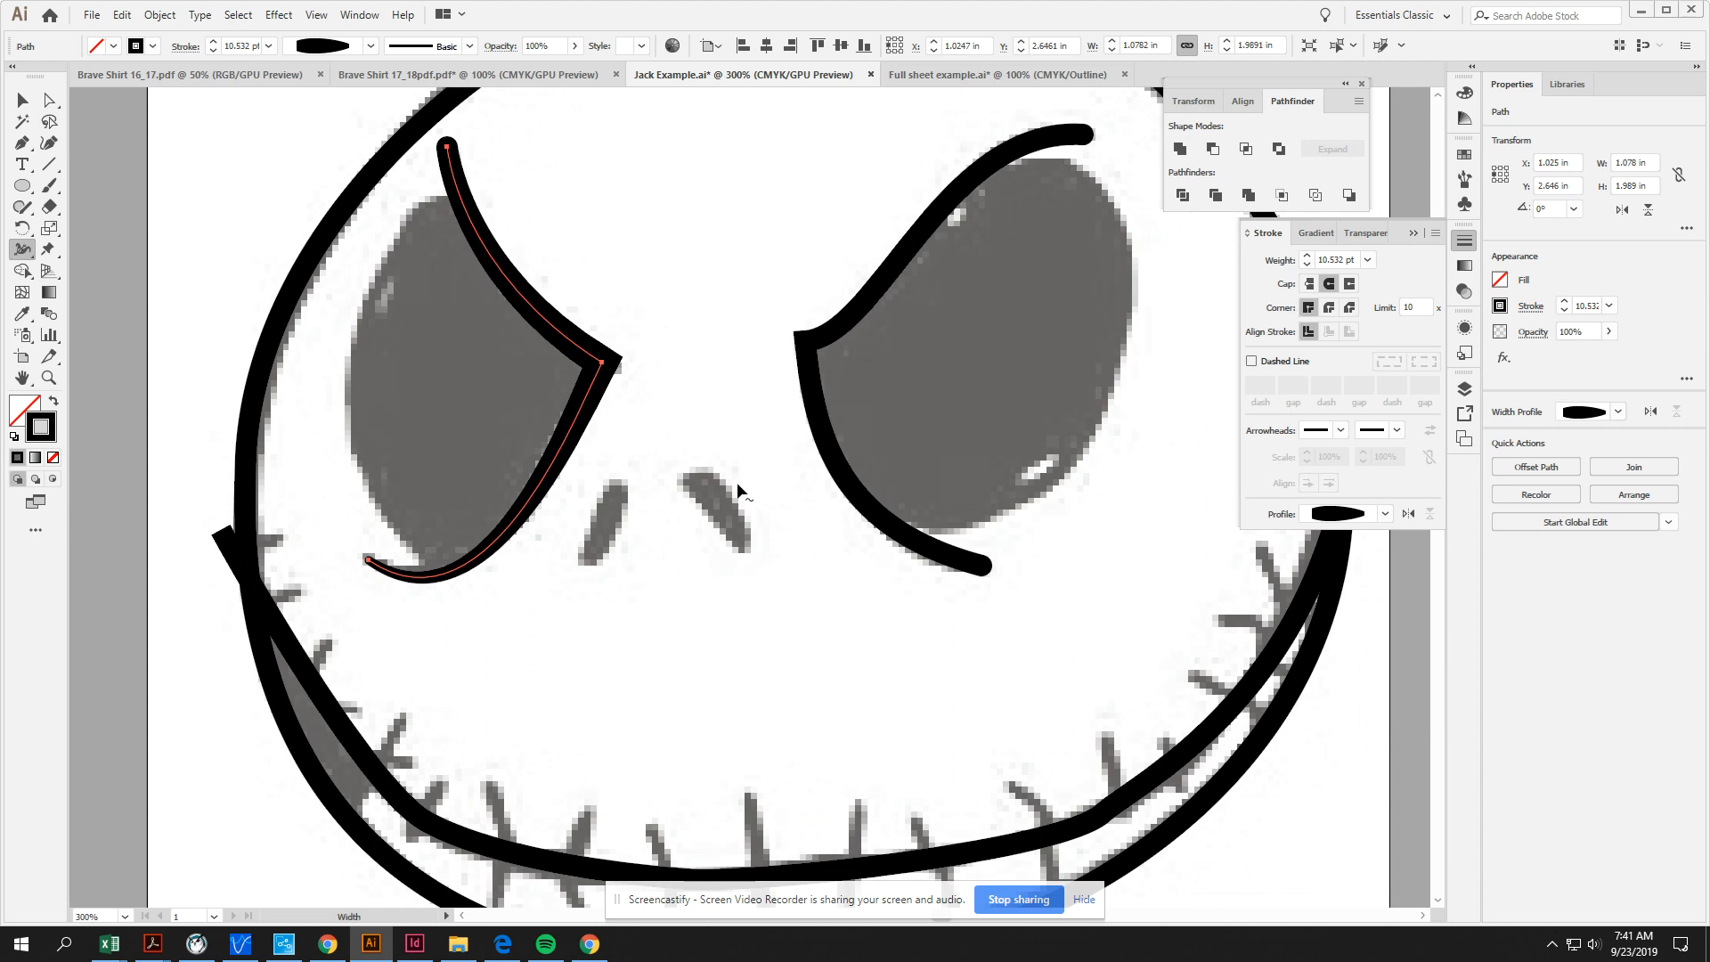
Step: Save the left eye stroke's variable width as a new width profile, keeping the suggested name
left_click(22, 101)
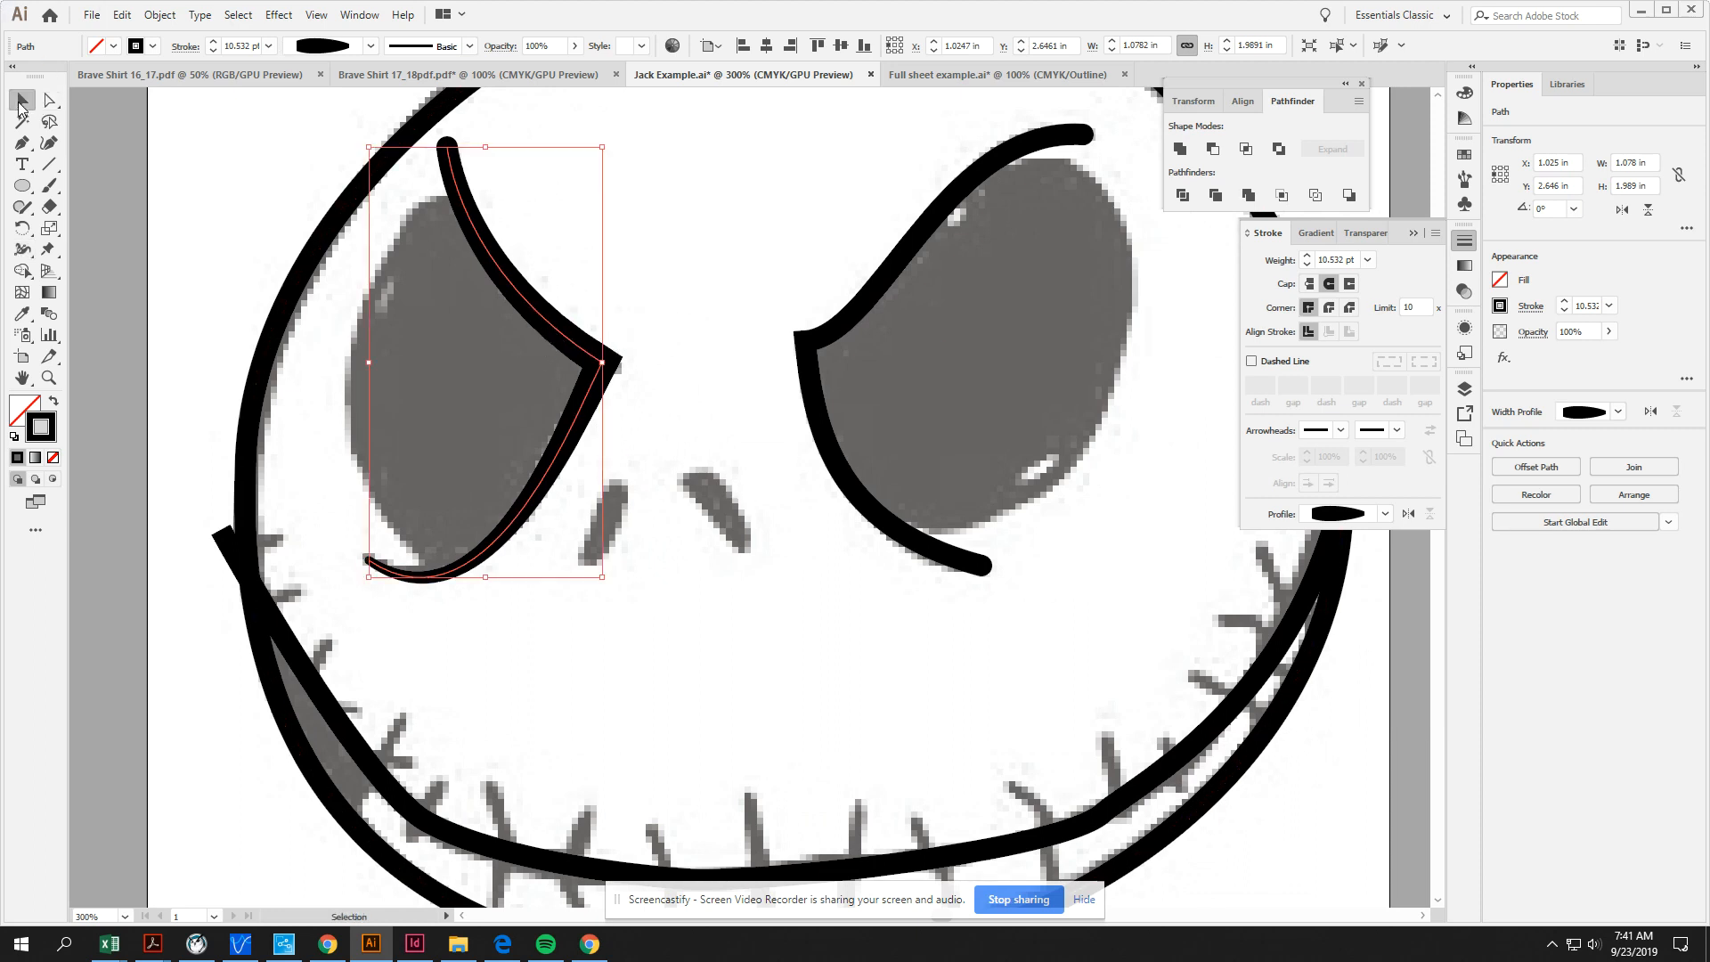
left_click(370, 48)
left_click(316, 263)
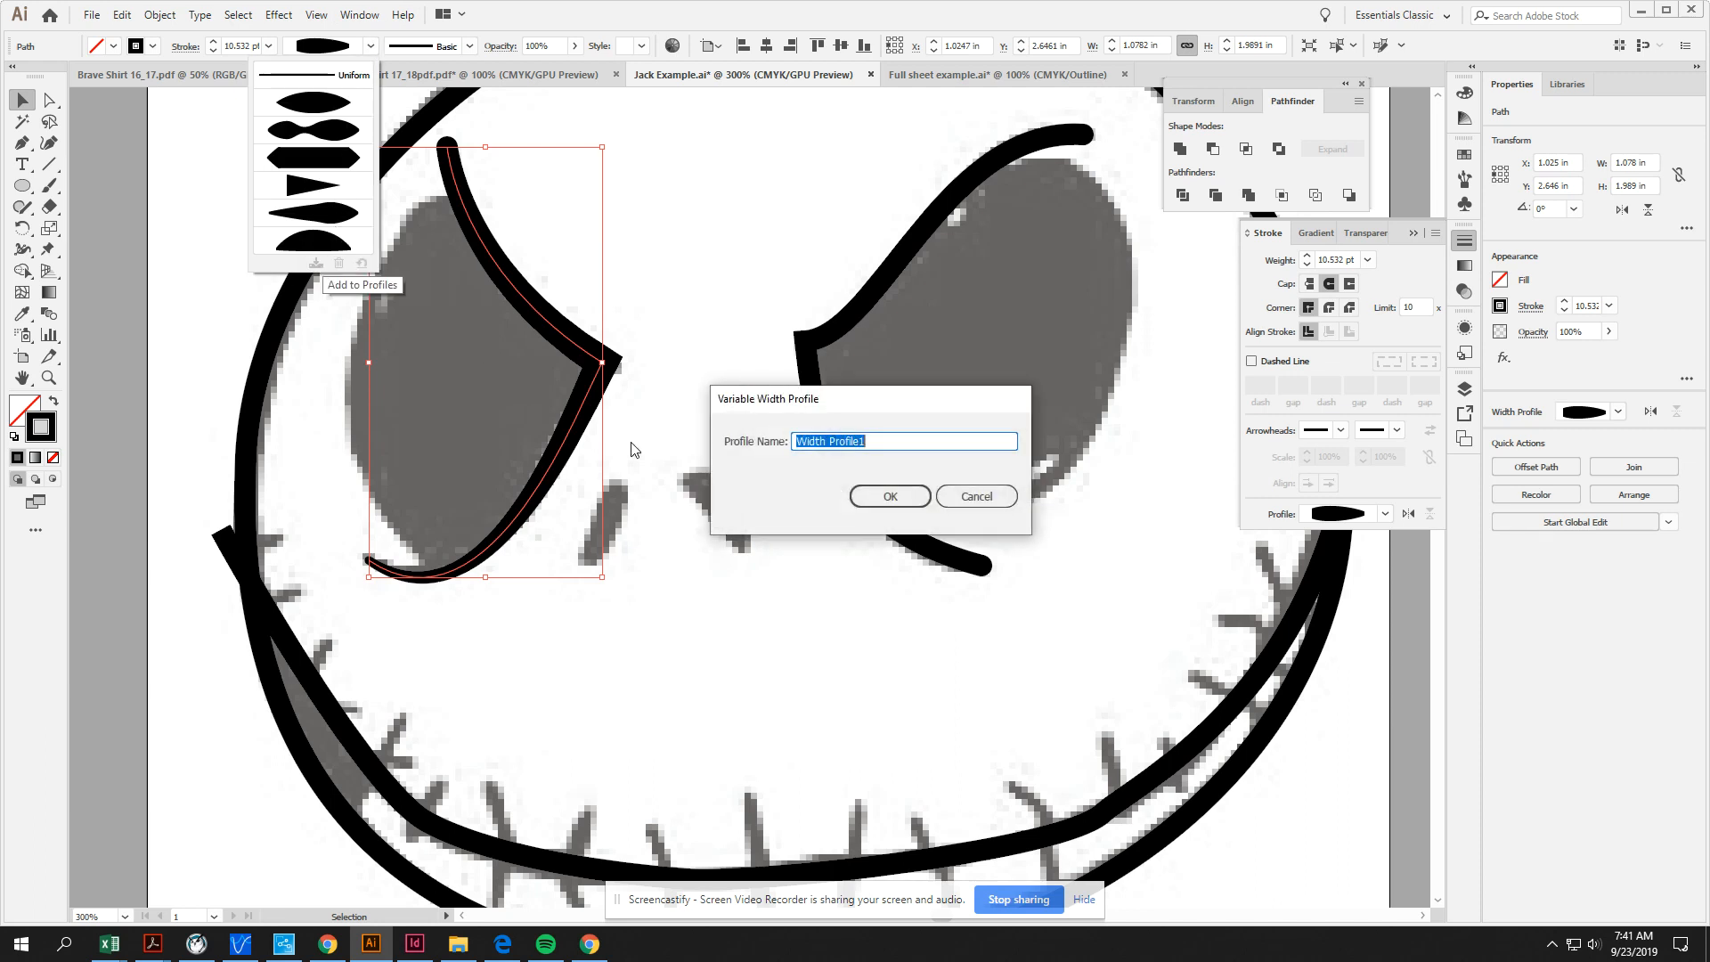
left_click(885, 492)
left_click(879, 527)
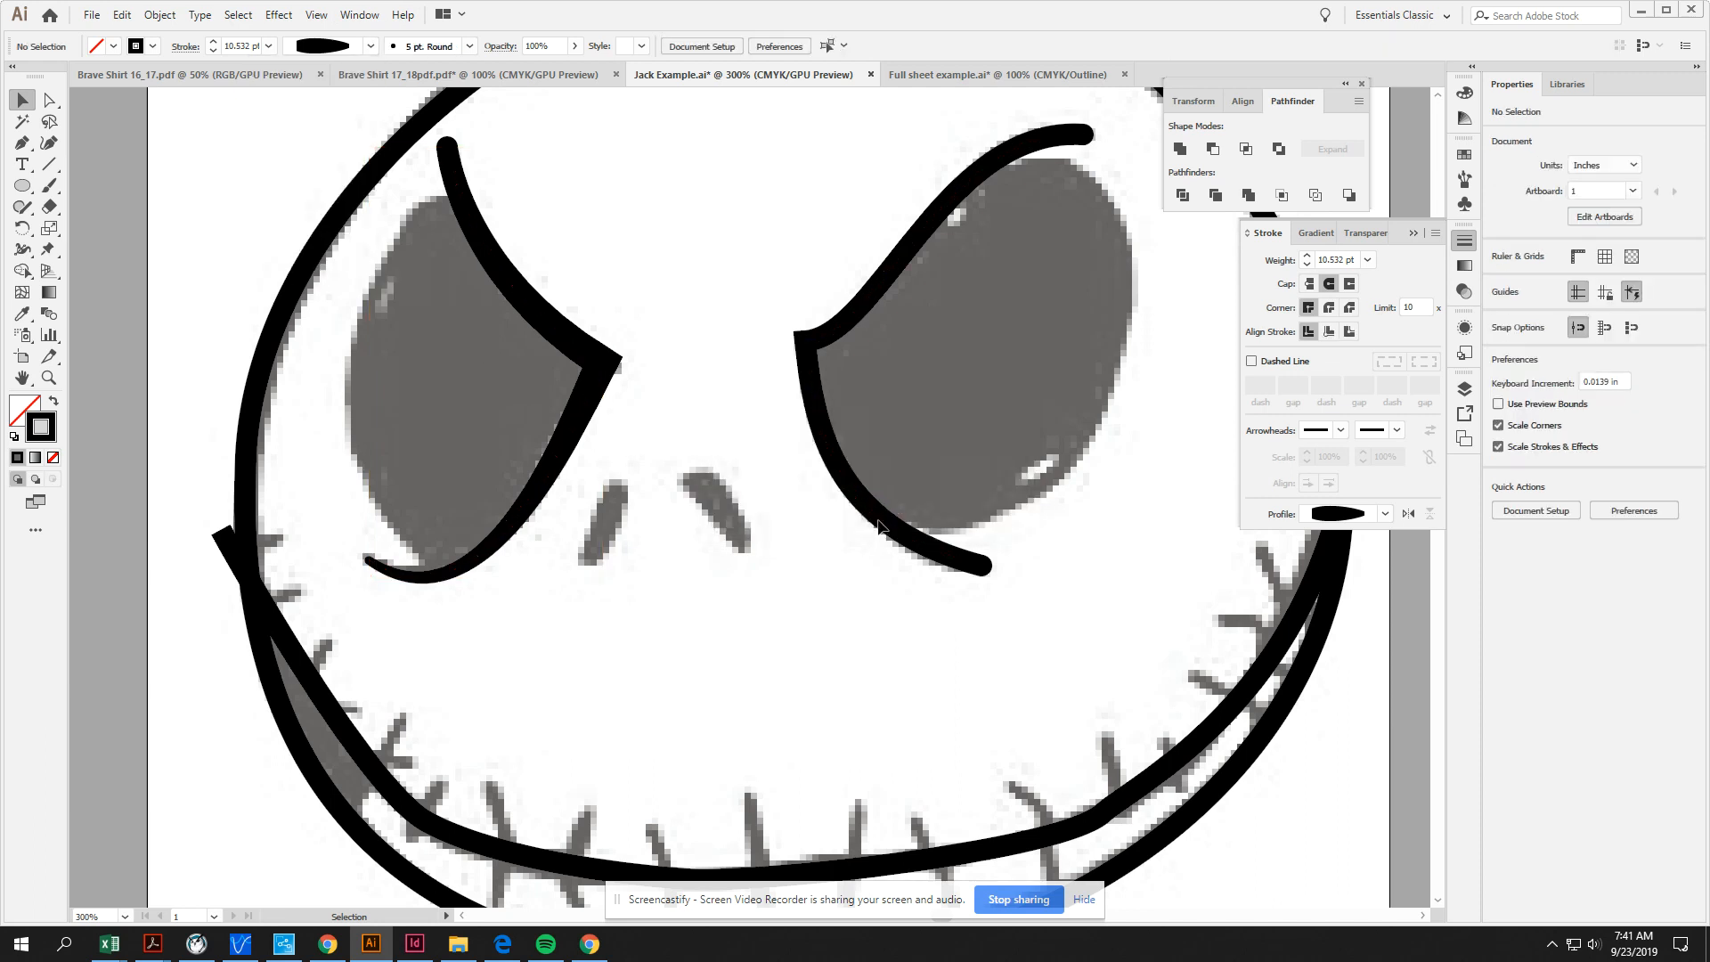
left_click(637, 297)
left_click(370, 48)
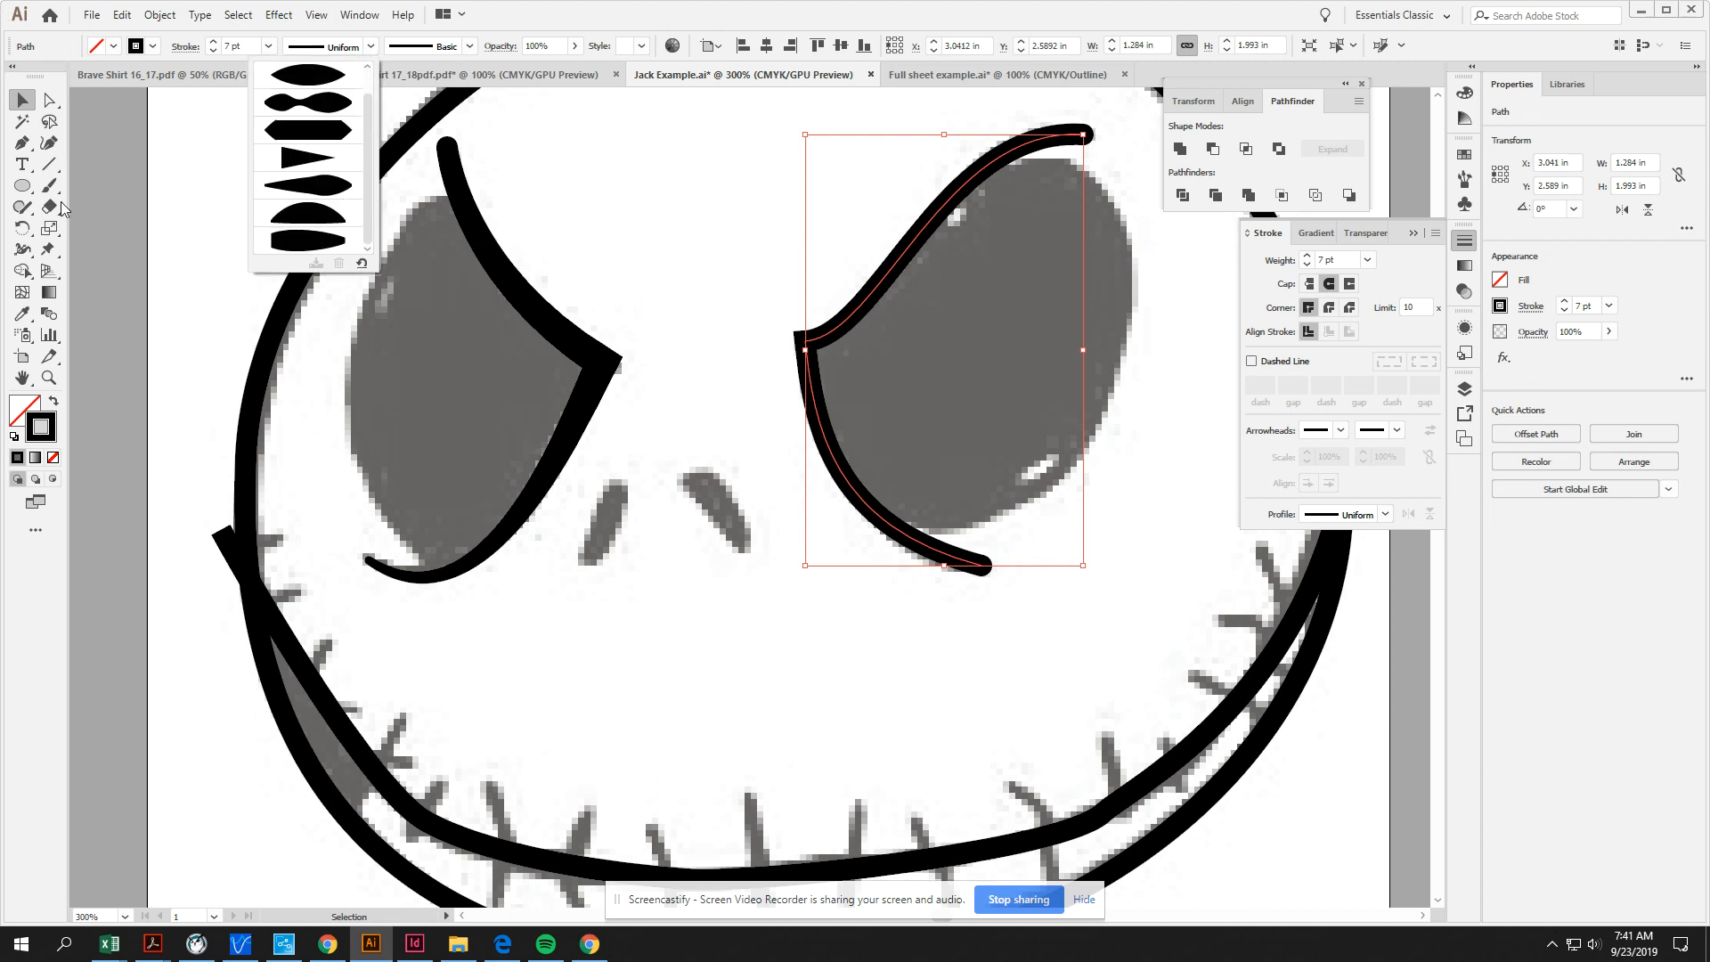
left_click(18, 268)
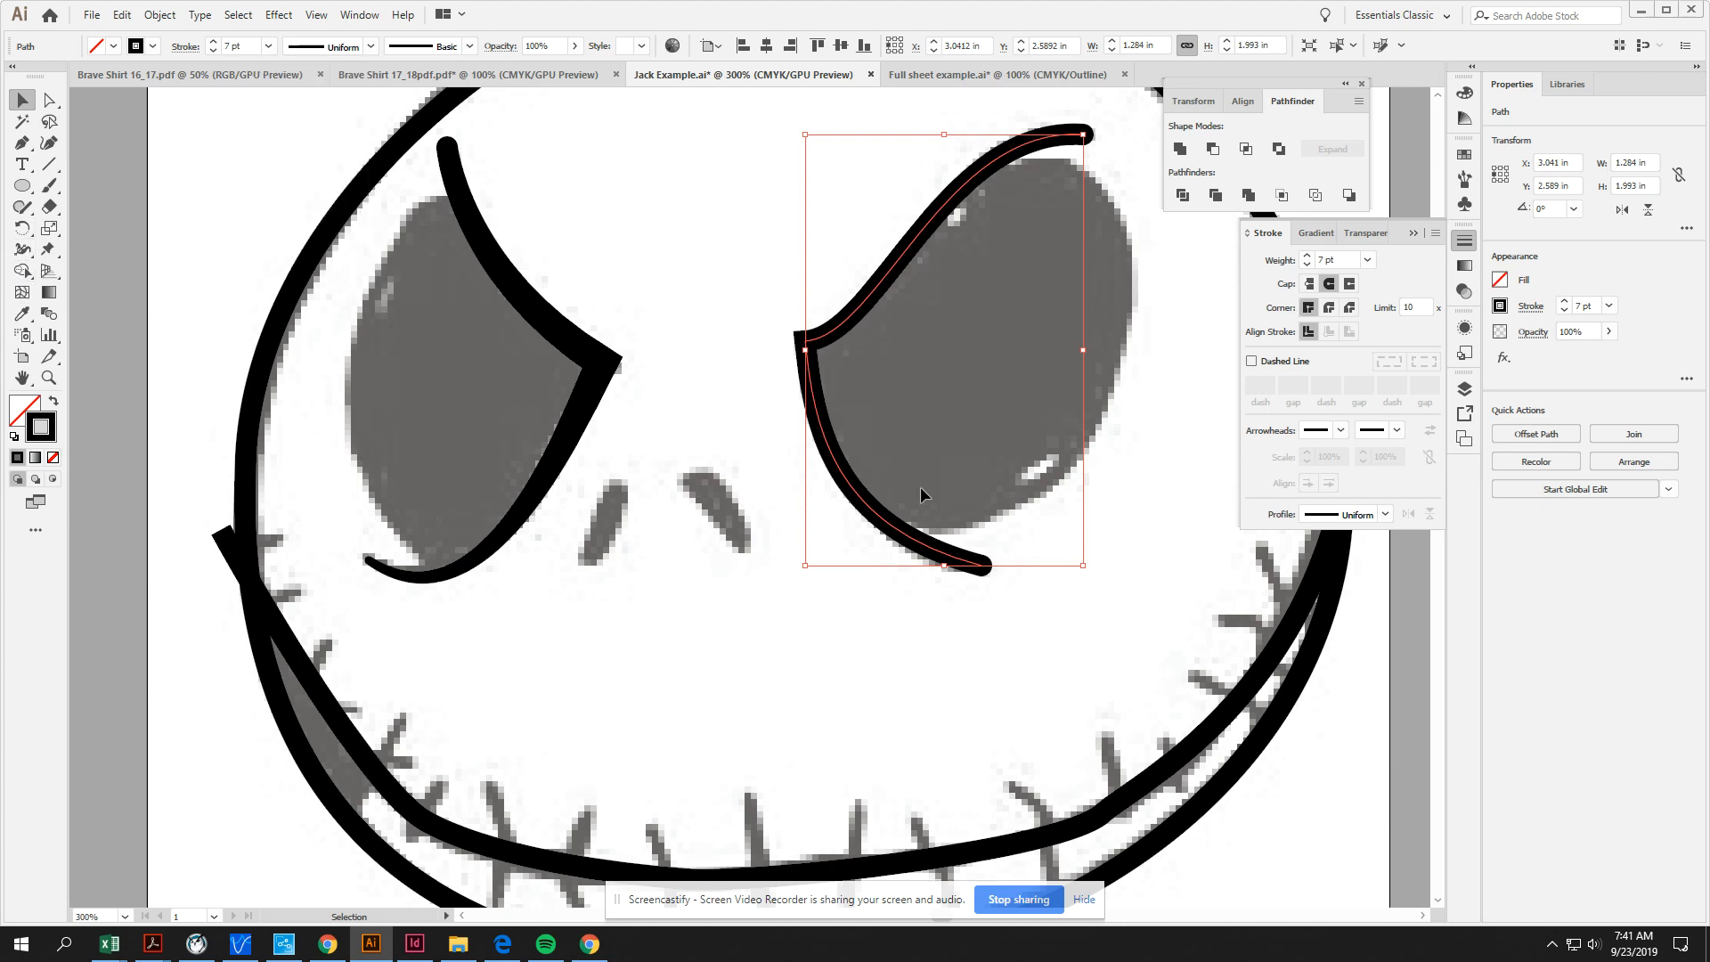
left_click(974, 580)
left_click(23, 250)
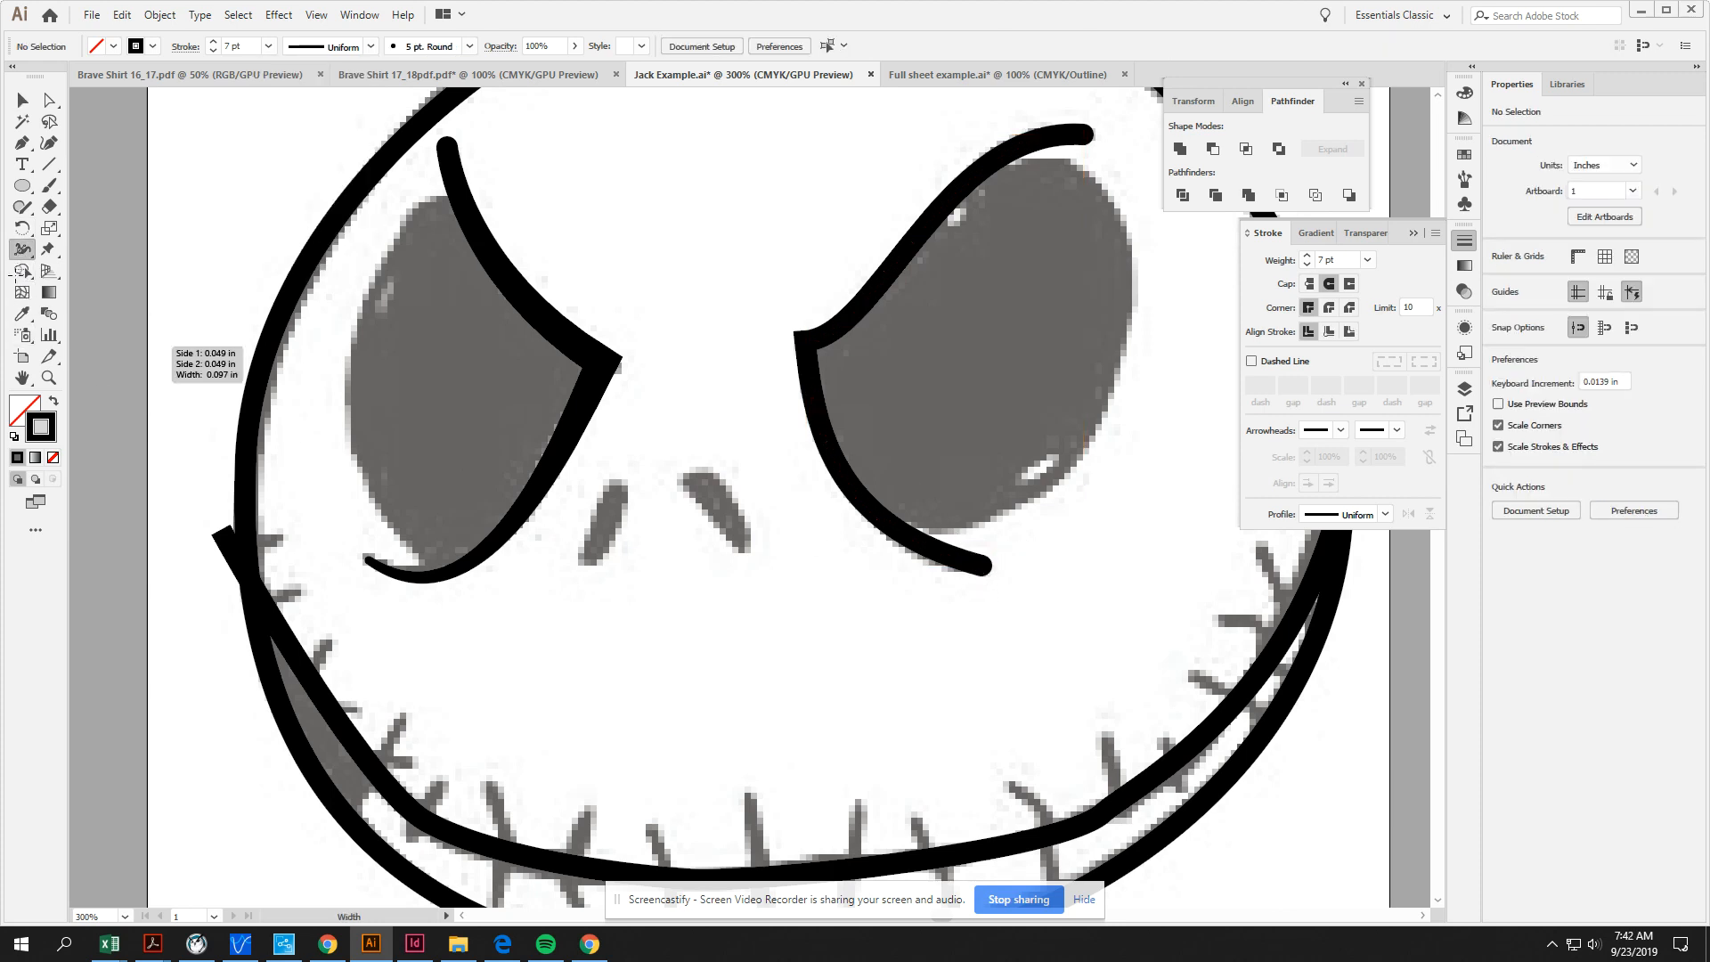
left_click(19, 275)
key("v")
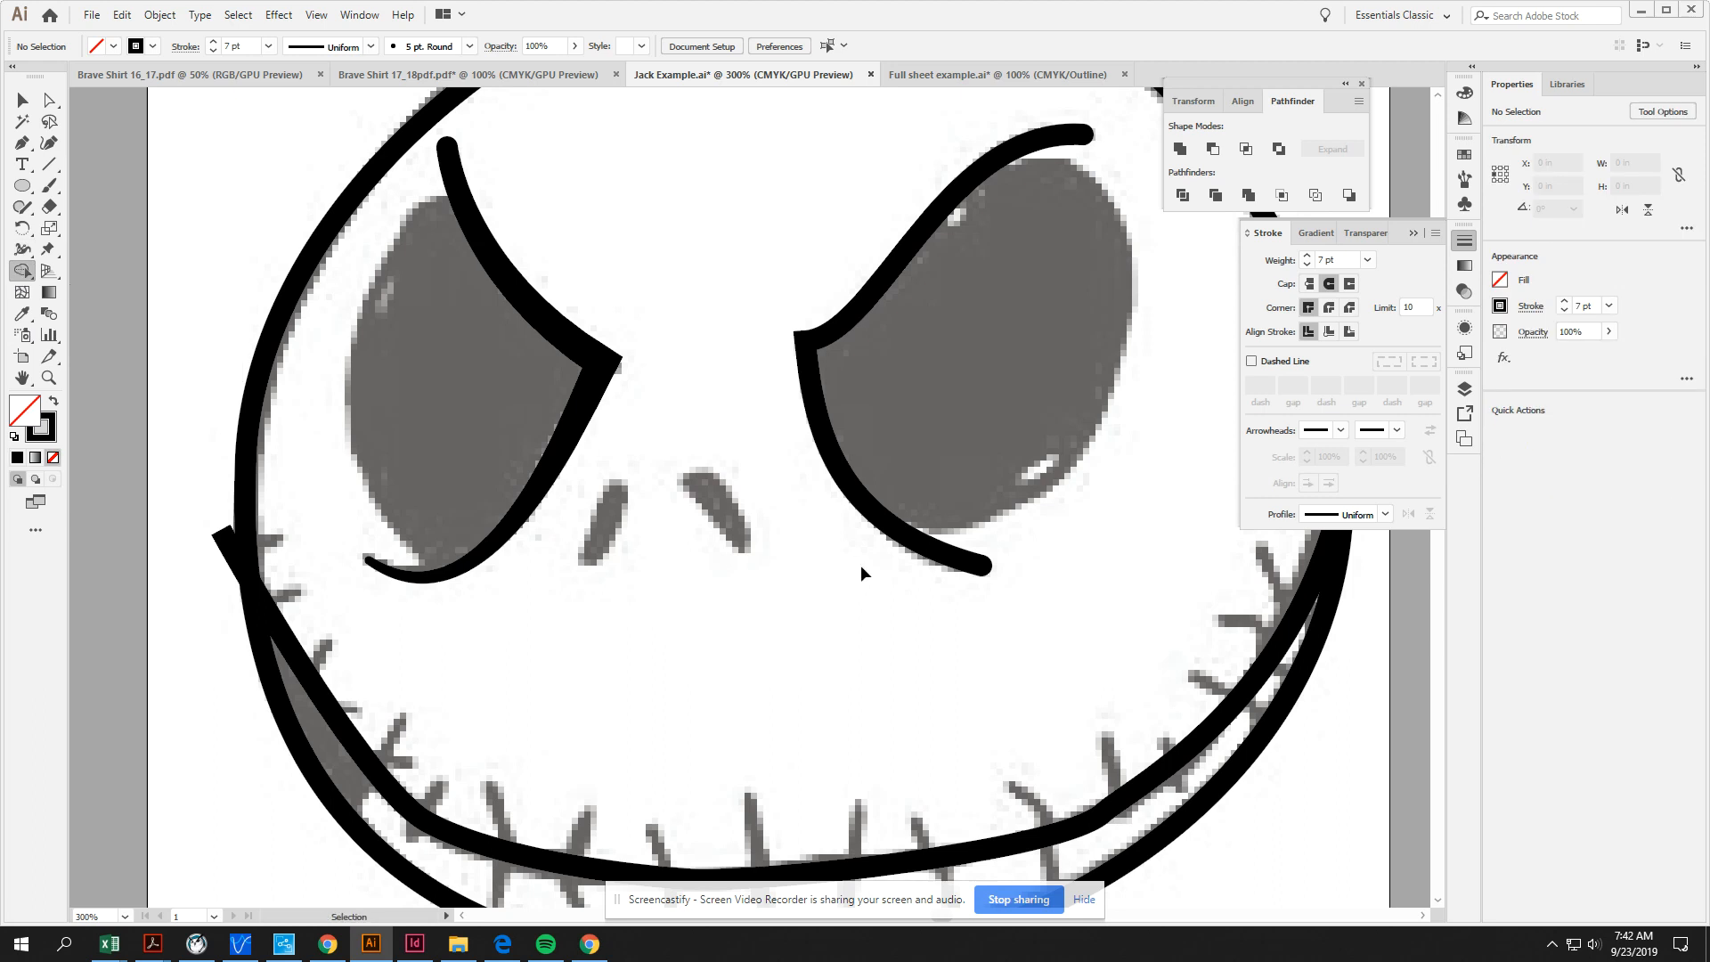
Step: Taper the lower end of the right eye's stroke to a fine tip with the Width tool
left_click(922, 550, "ctrl")
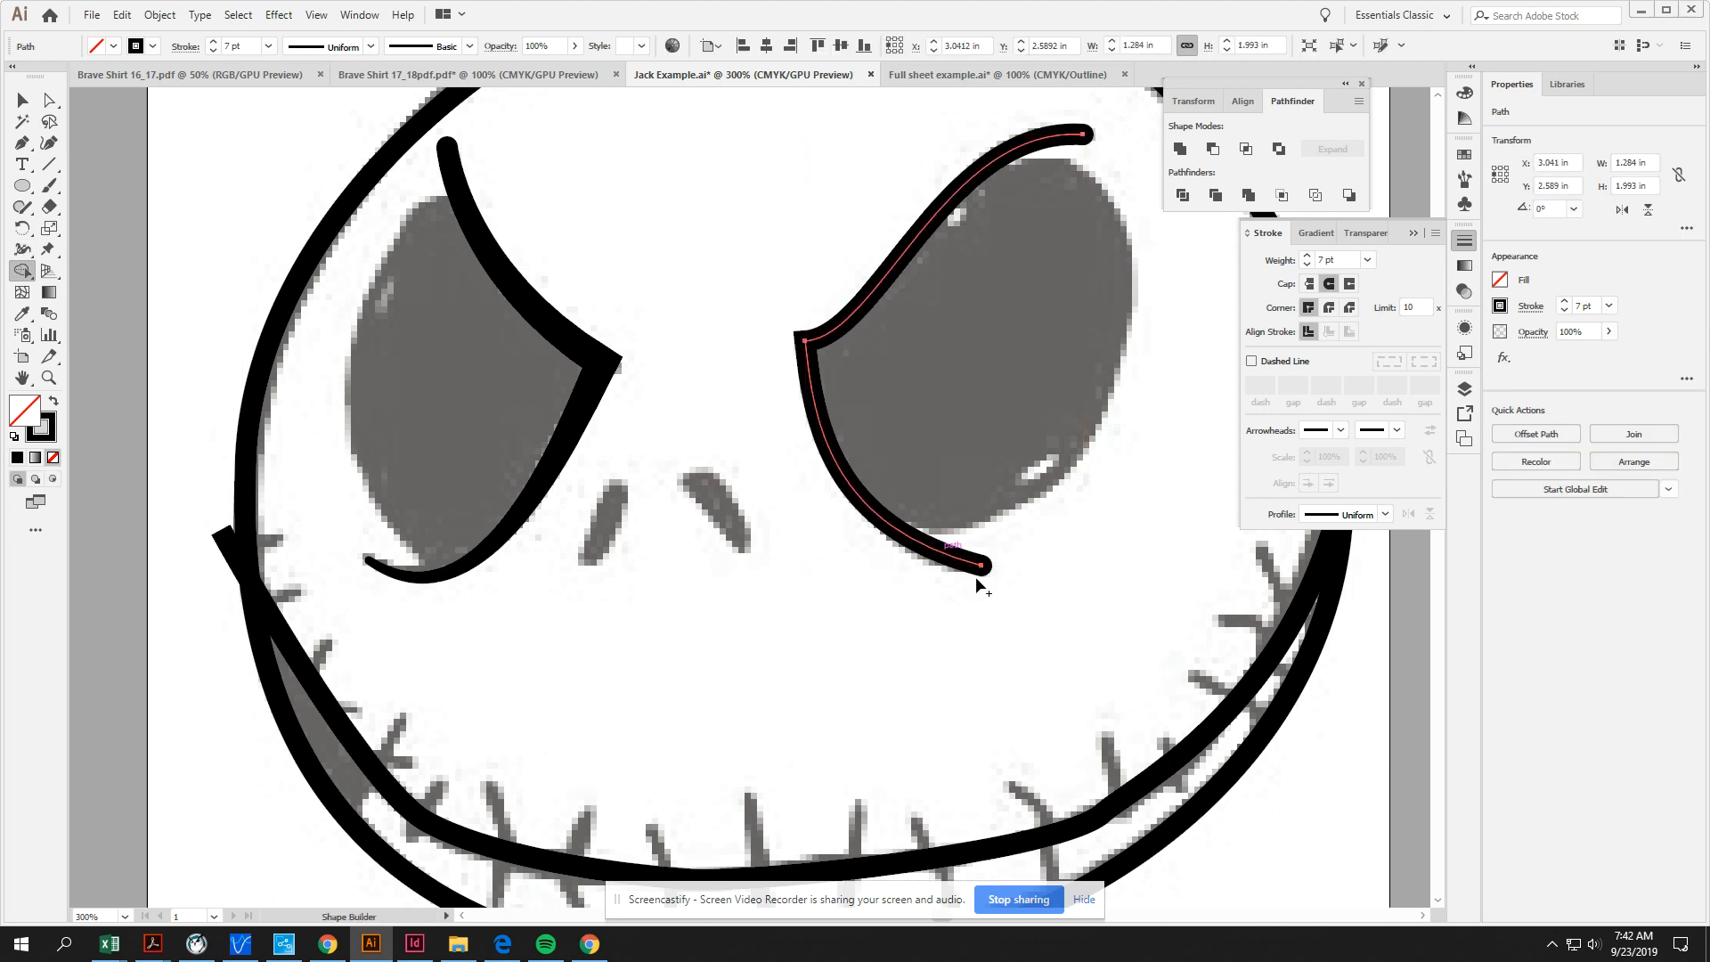
key("shift+w")
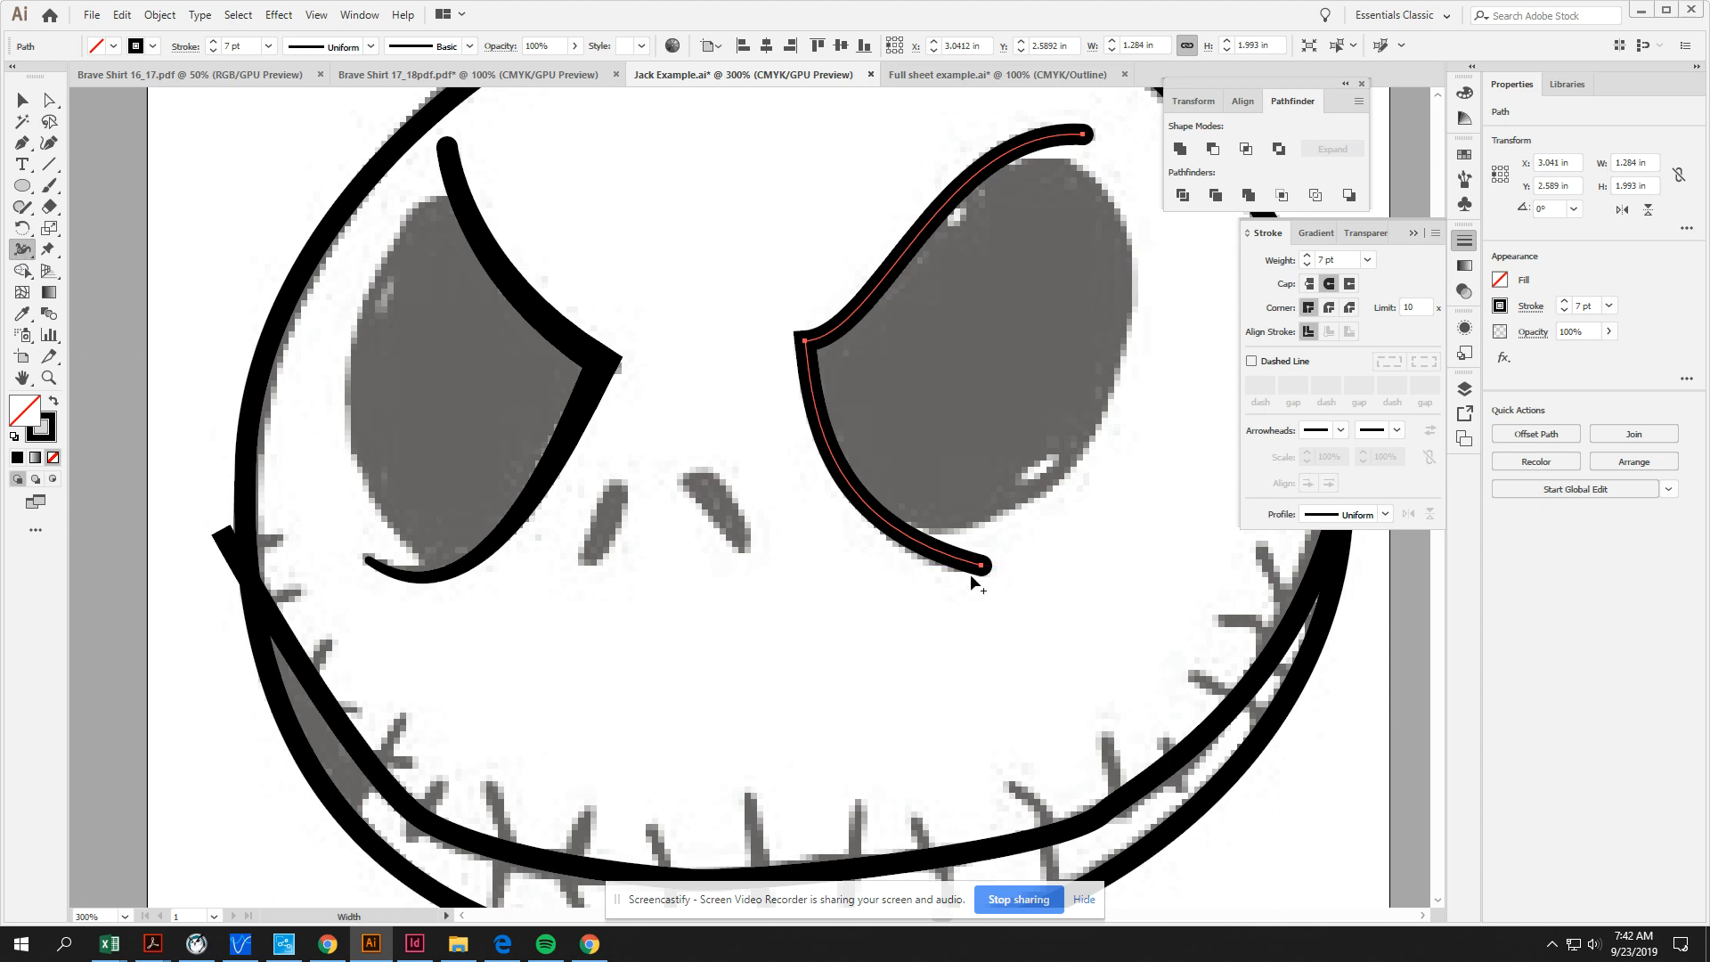
left_click_drag(982, 565, 979, 573)
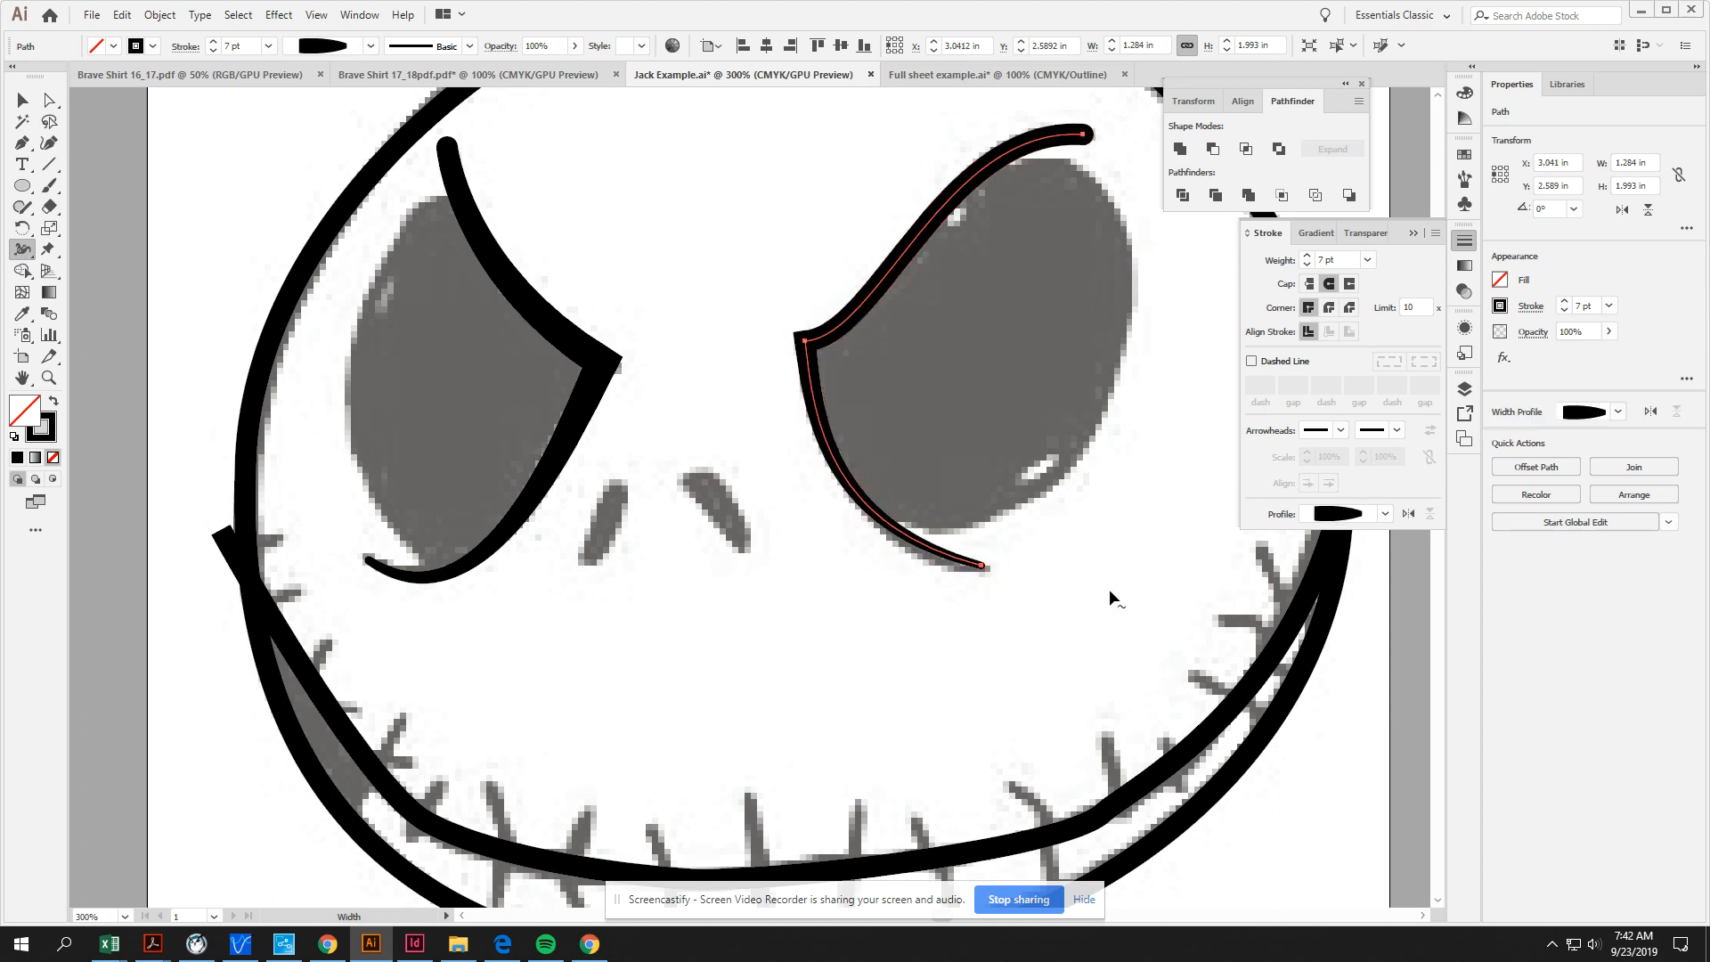
key("ctrl+minus")
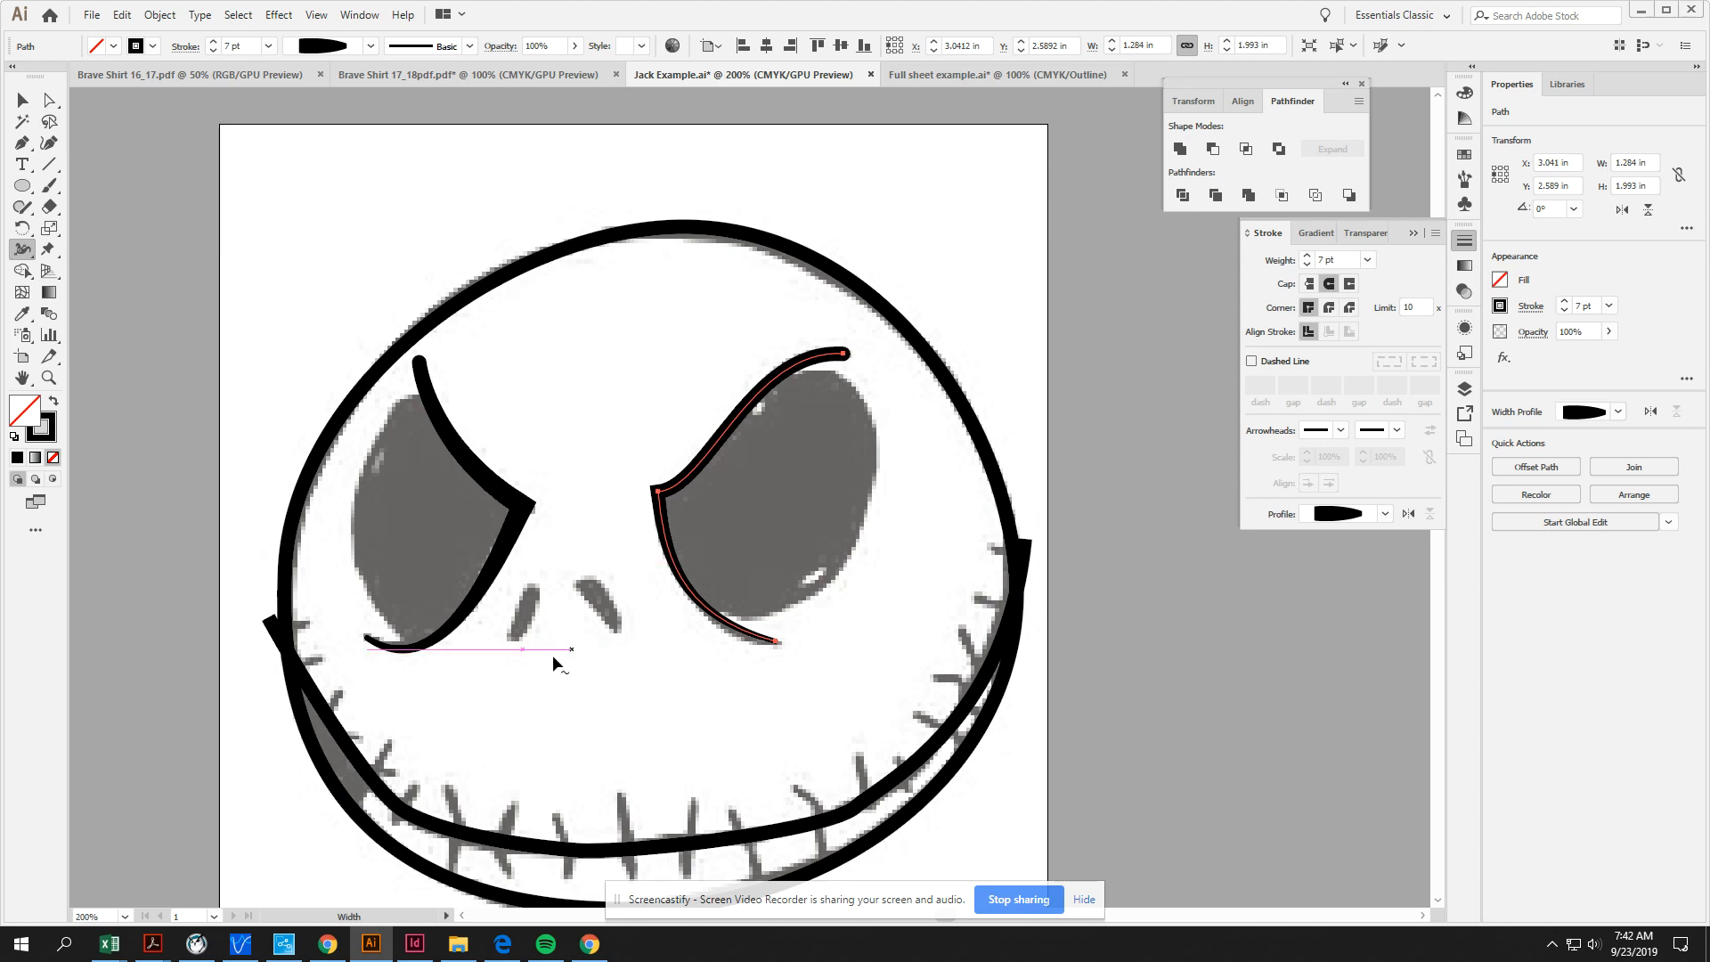
Step: Paint the left eye socket solid black with the Blob Brush, covering the grey reference inside its outline
left_click_drag(494, 649, 557, 566)
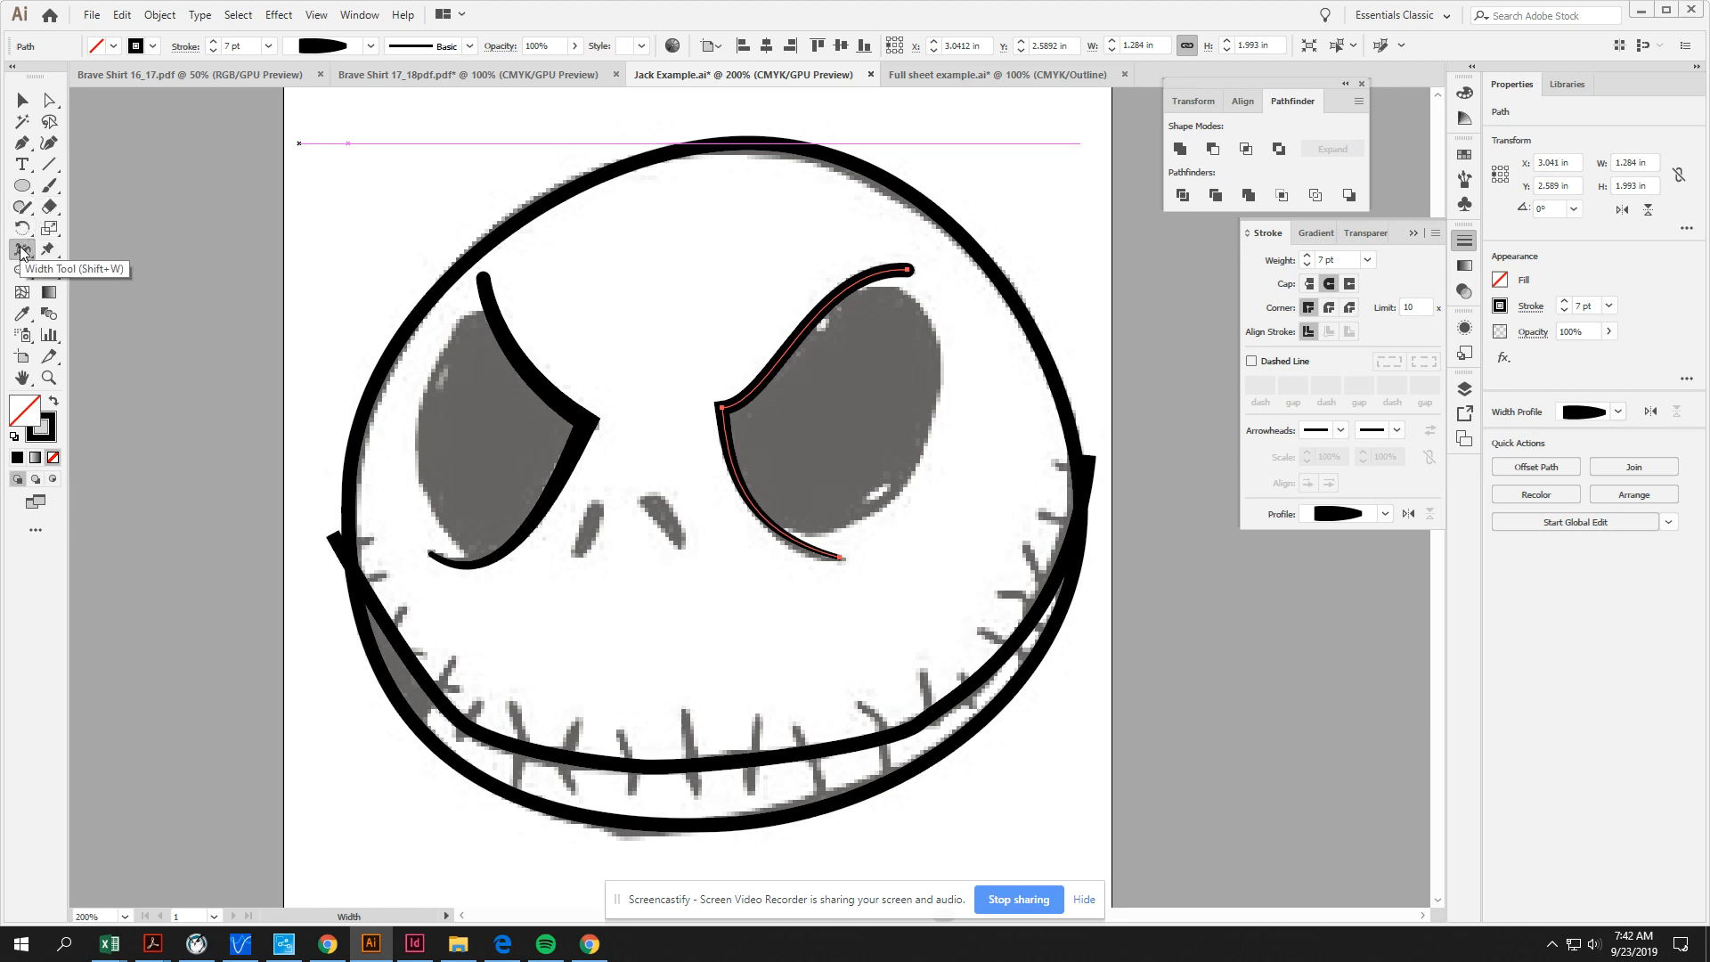
left_click(27, 208)
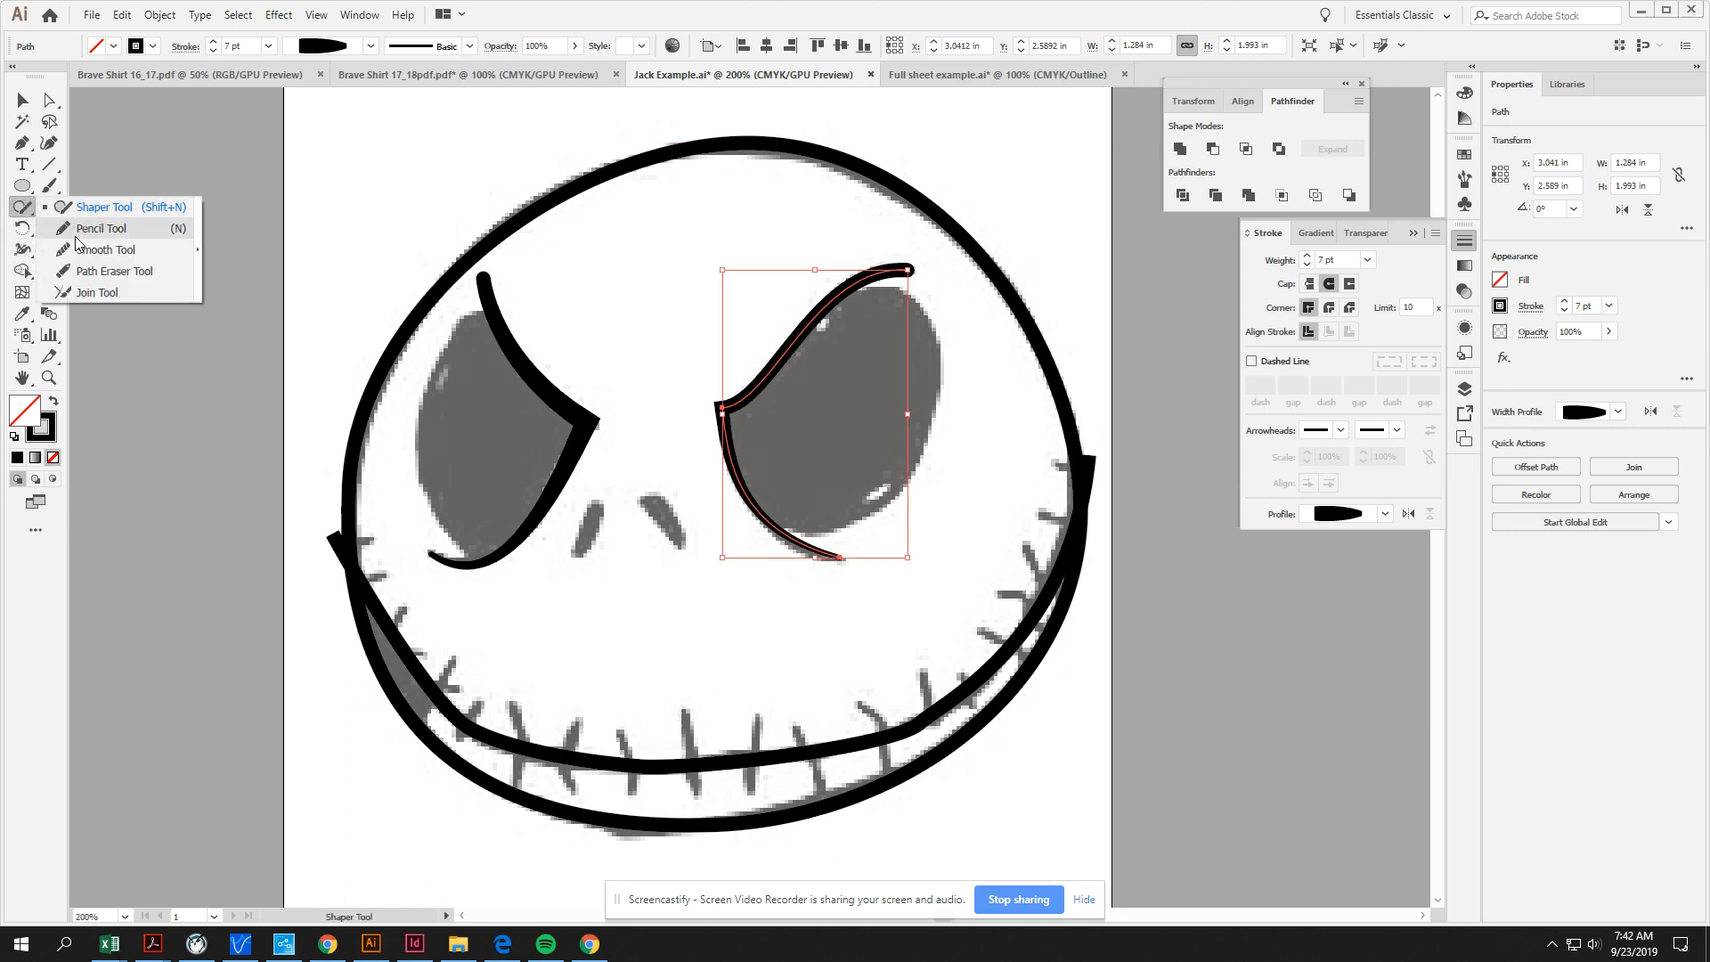
left_click(49, 187)
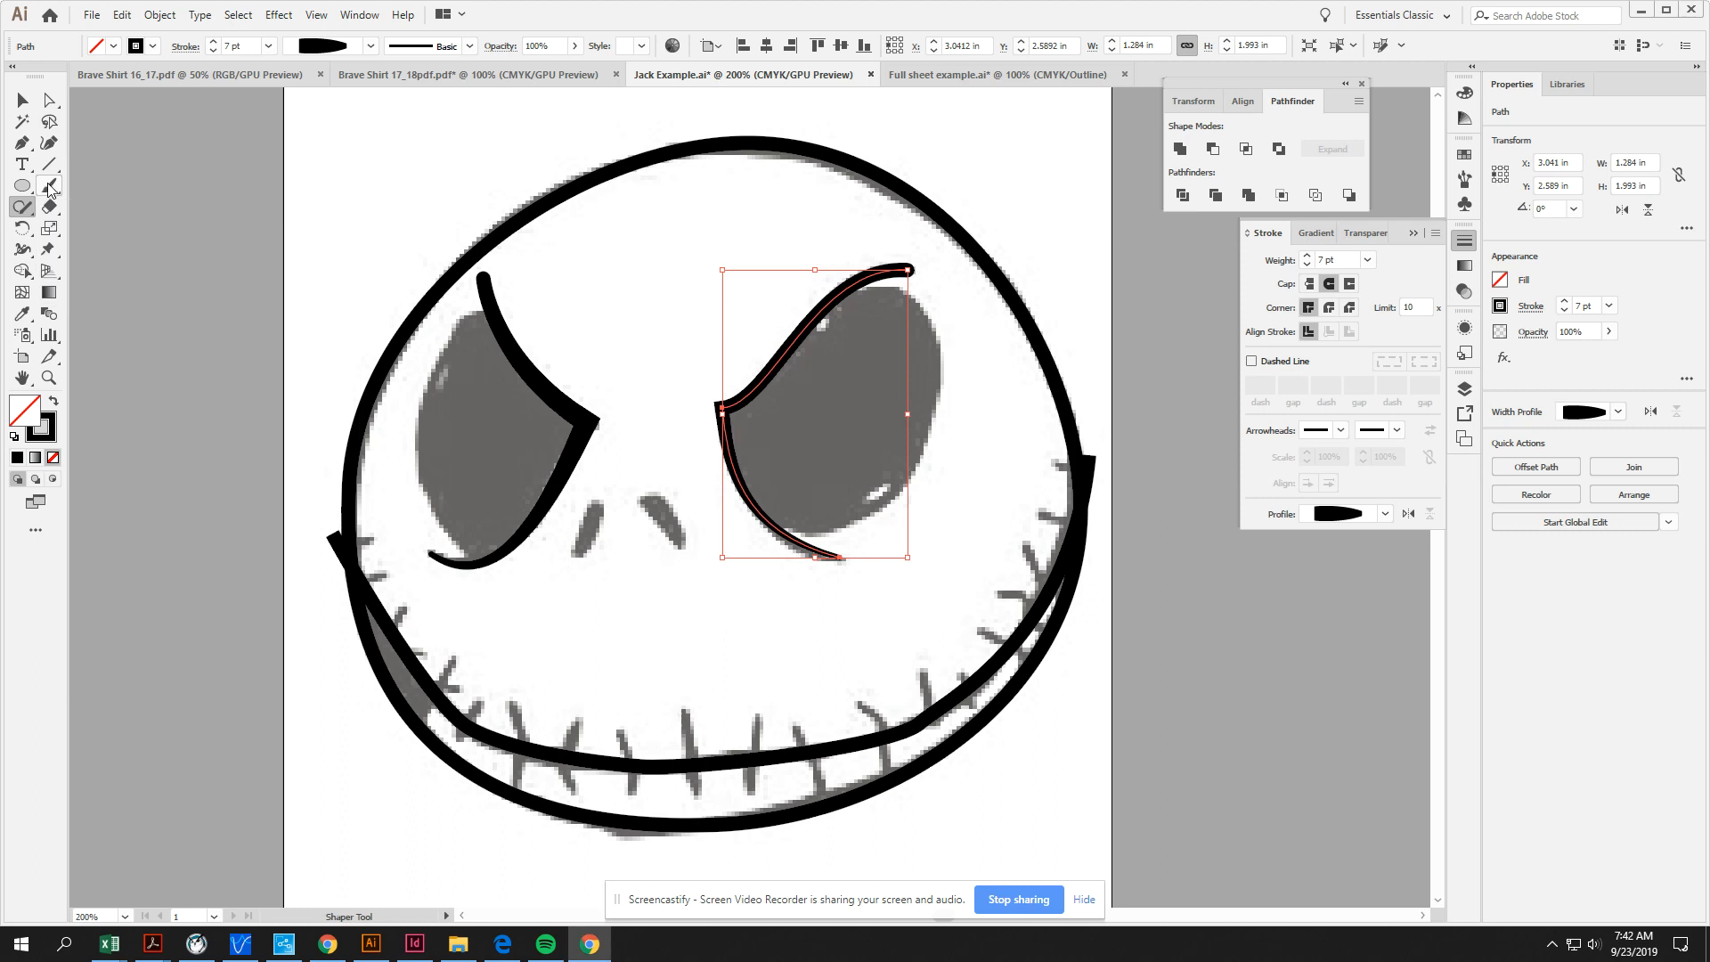
left_click(49, 187)
left_click(99, 209)
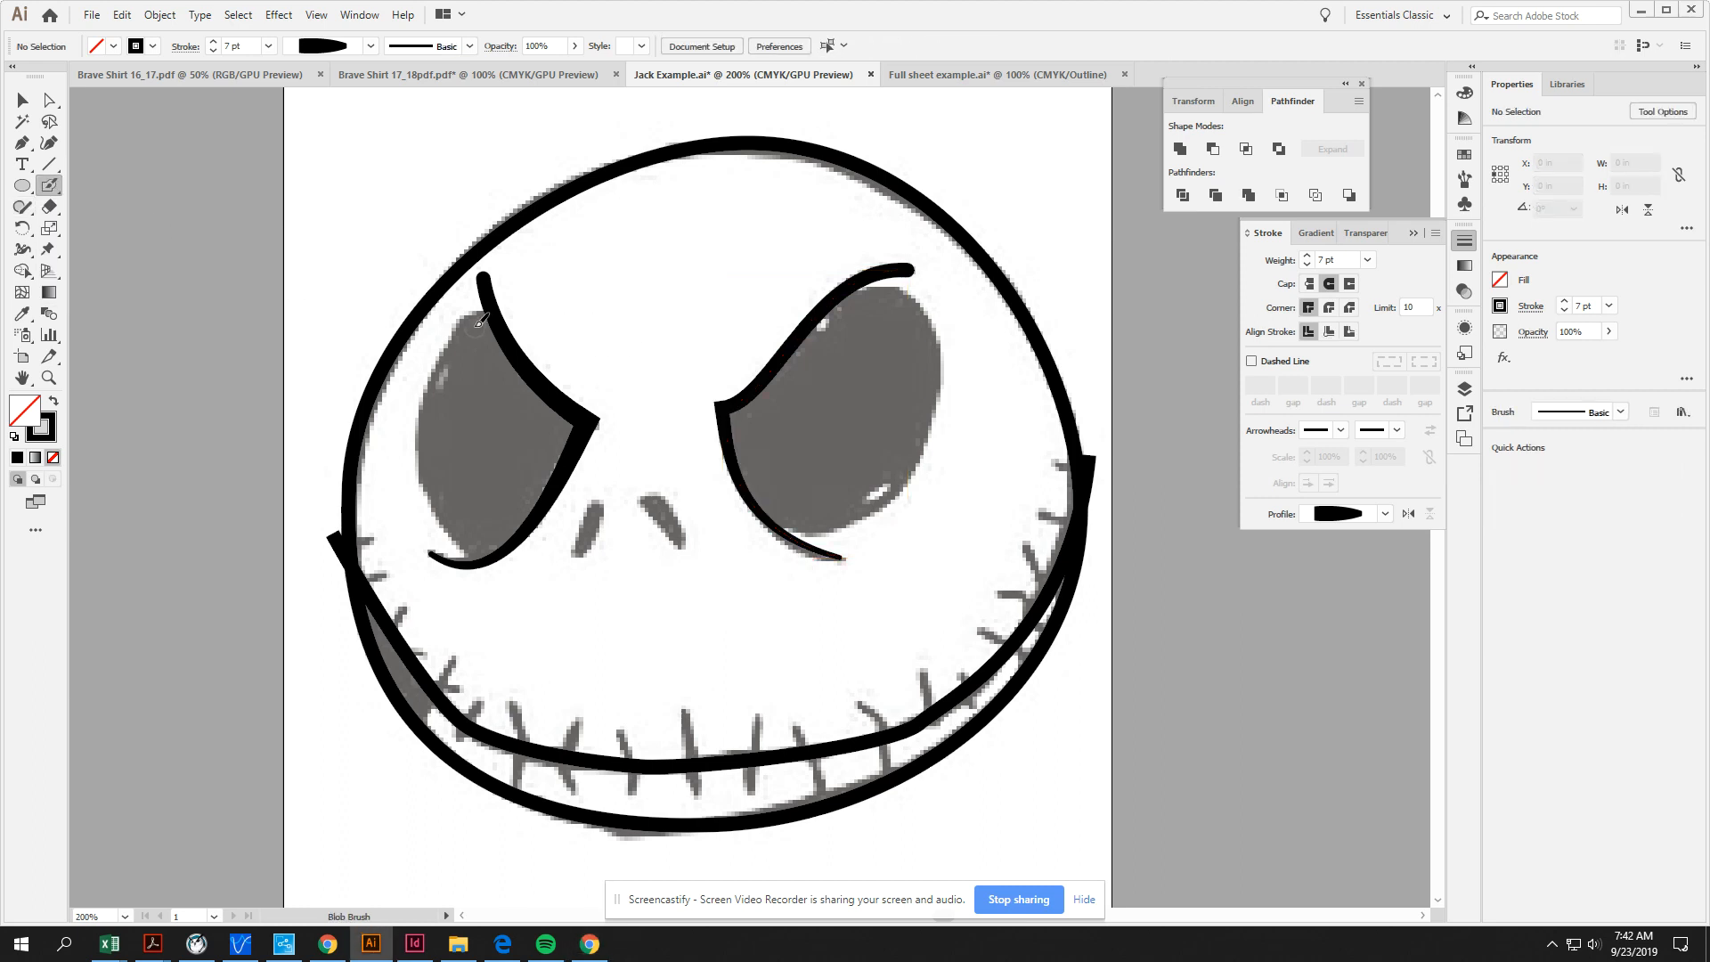
mouse_move(490, 314)
left_mouse_down()
mouse_move(447, 366)
mouse_move(439, 451)
mouse_move(484, 551)
mouse_move(575, 434)
mouse_move(490, 316)
left_mouse_up()
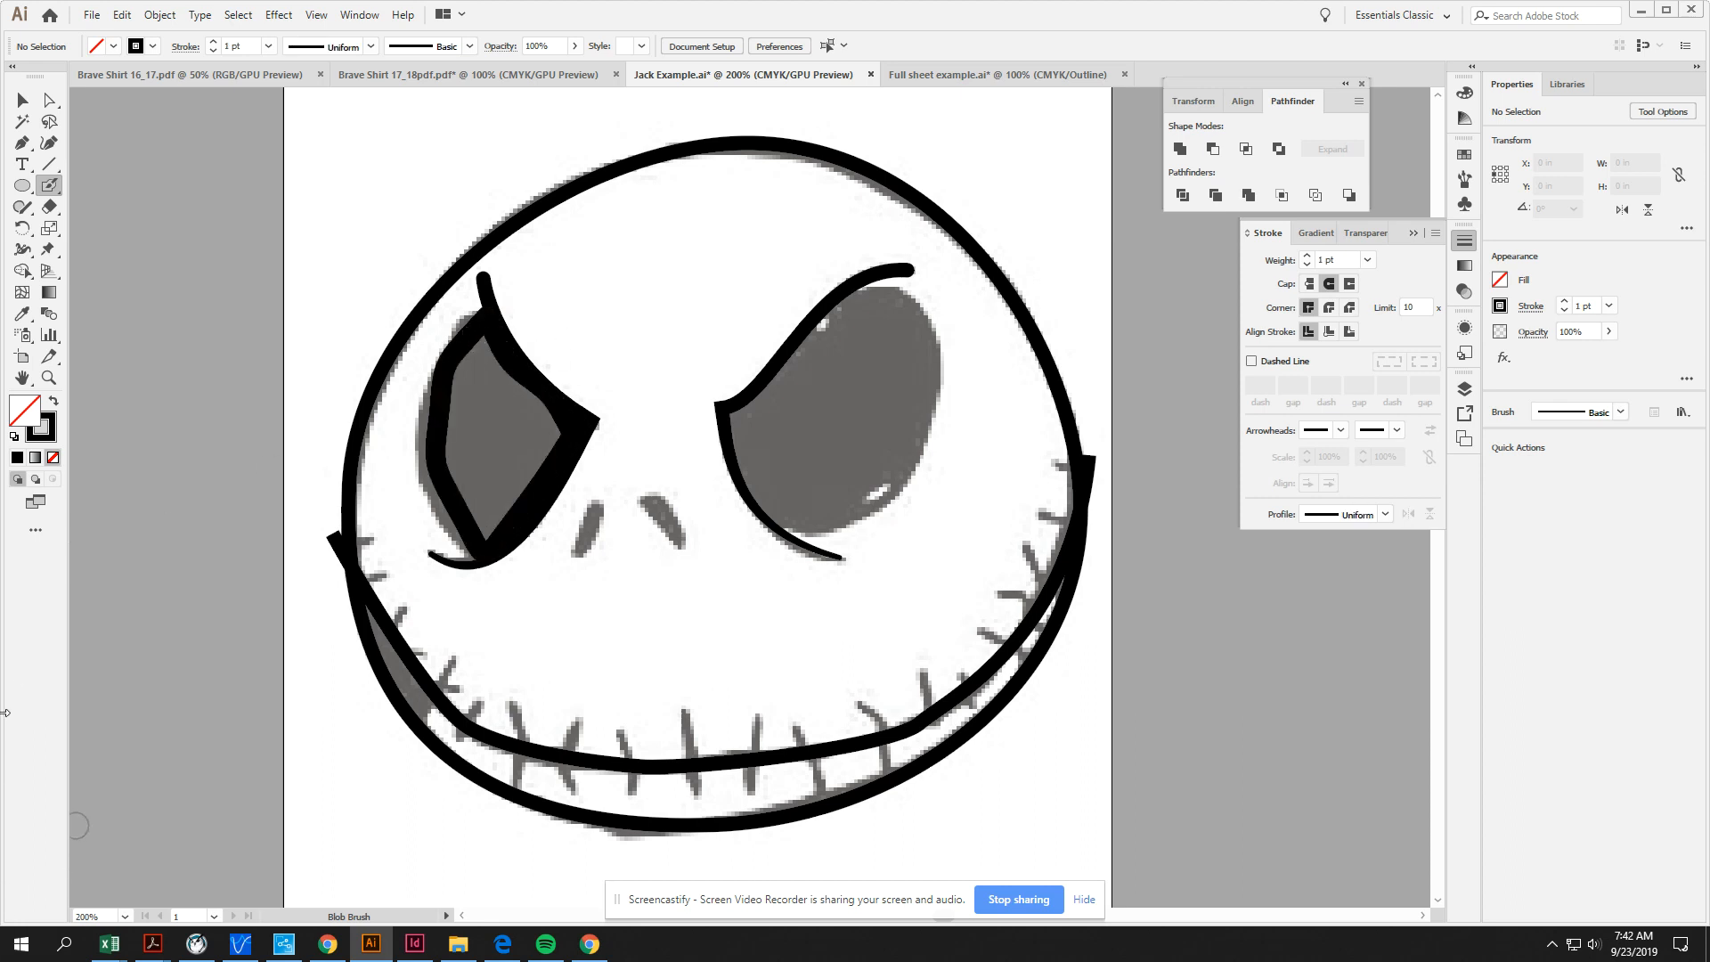
mouse_move(485, 539)
left_mouse_down()
mouse_move(445, 418)
mouse_move(466, 347)
mouse_move(464, 465)
mouse_move(490, 528)
mouse_move(550, 434)
mouse_move(535, 388)
mouse_move(486, 345)
mouse_move(488, 458)
mouse_move(492, 379)
mouse_move(515, 471)
mouse_move(532, 416)
left_mouse_up()
Step: Fill the right eye socket solid black with the Blob Brush, redoing the stroke that goes wrong
mouse_move(853, 301)
left_mouse_down()
mouse_move(901, 292)
mouse_move(930, 325)
mouse_move(922, 420)
mouse_move(855, 512)
mouse_move(778, 518)
mouse_move(830, 531)
mouse_move(901, 474)
mouse_move(930, 334)
mouse_move(897, 299)
mouse_move(854, 287)
mouse_move(744, 421)
left_mouse_up()
key("ctrl+z")
mouse_move(733, 414)
left_mouse_down()
mouse_move(790, 521)
mouse_move(743, 446)
mouse_move(776, 507)
mouse_move(882, 463)
mouse_move(908, 376)
mouse_move(853, 460)
mouse_move(809, 482)
mouse_move(786, 483)
mouse_move(773, 426)
mouse_move(849, 331)
mouse_move(904, 334)
mouse_move(892, 372)
mouse_move(846, 374)
mouse_move(794, 451)
mouse_move(796, 431)
mouse_move(830, 445)
mouse_move(867, 395)
mouse_move(868, 353)
left_mouse_up()
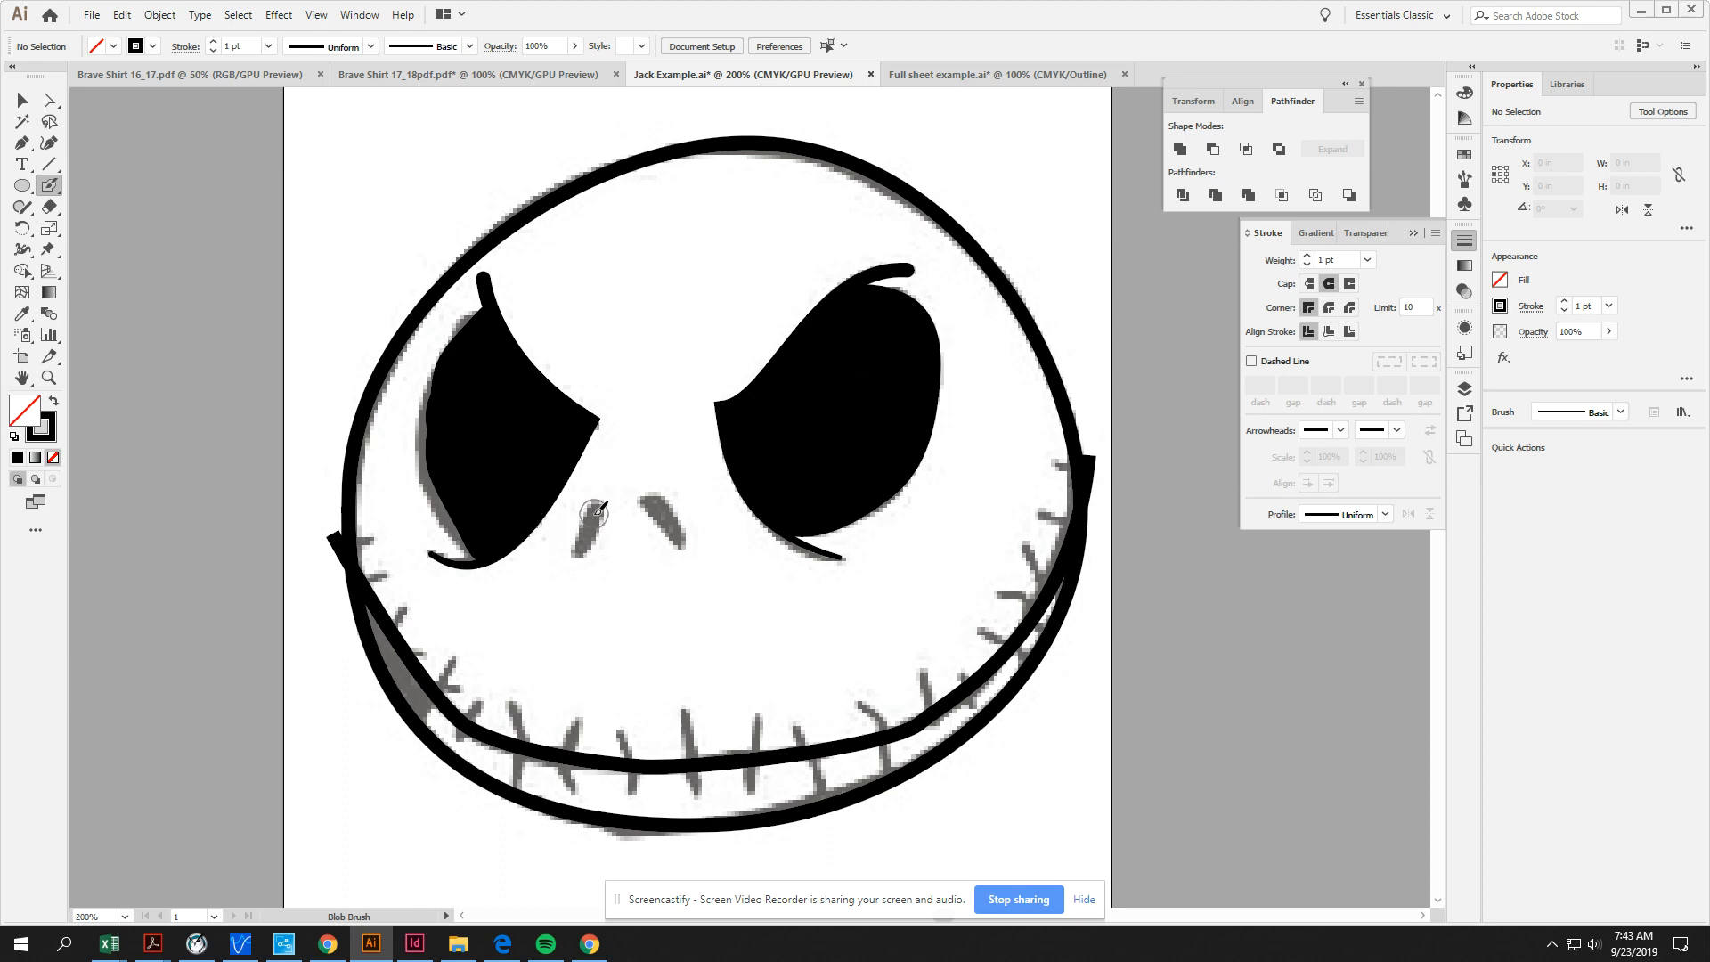
Step: Paint both nostrils in black over the grey reference marks with the Blob Brush
left_click_drag(595, 506, 580, 550)
left_click_drag(643, 493, 681, 539)
left_click(22, 100)
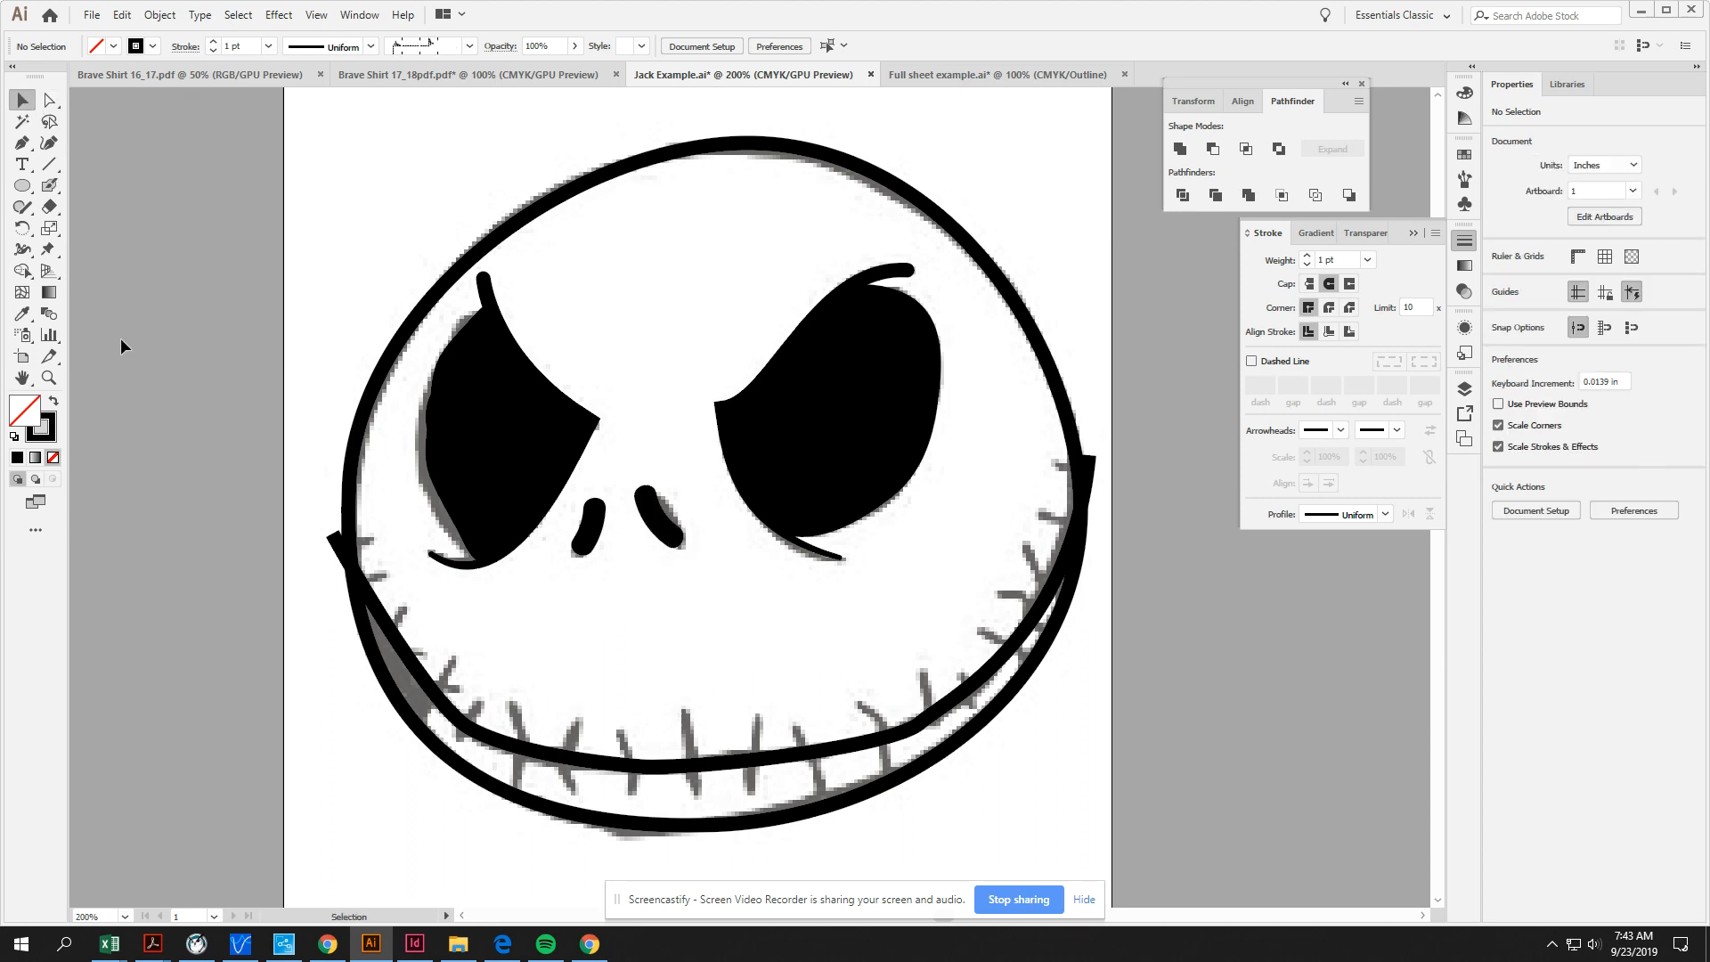
Step: Paint a first stitch across the lower left of the mouth with the Paintbrush, using the width profile tapered at both ends
left_click(22, 142)
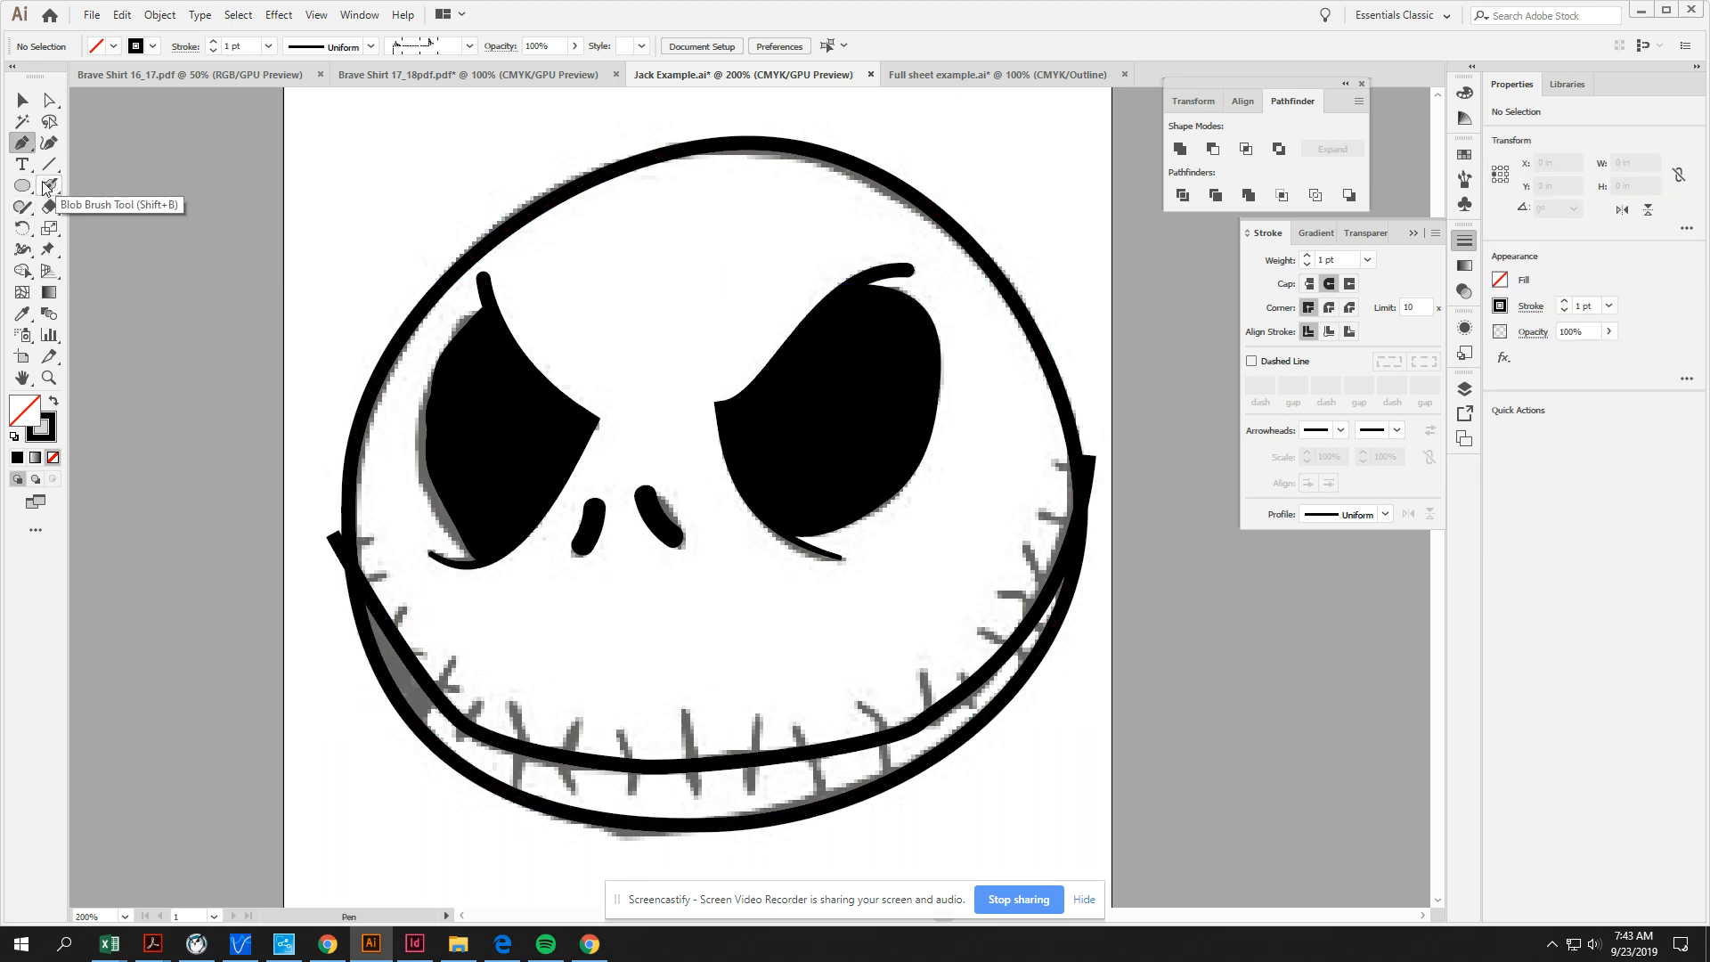
left_click_drag(46, 188, 79, 187)
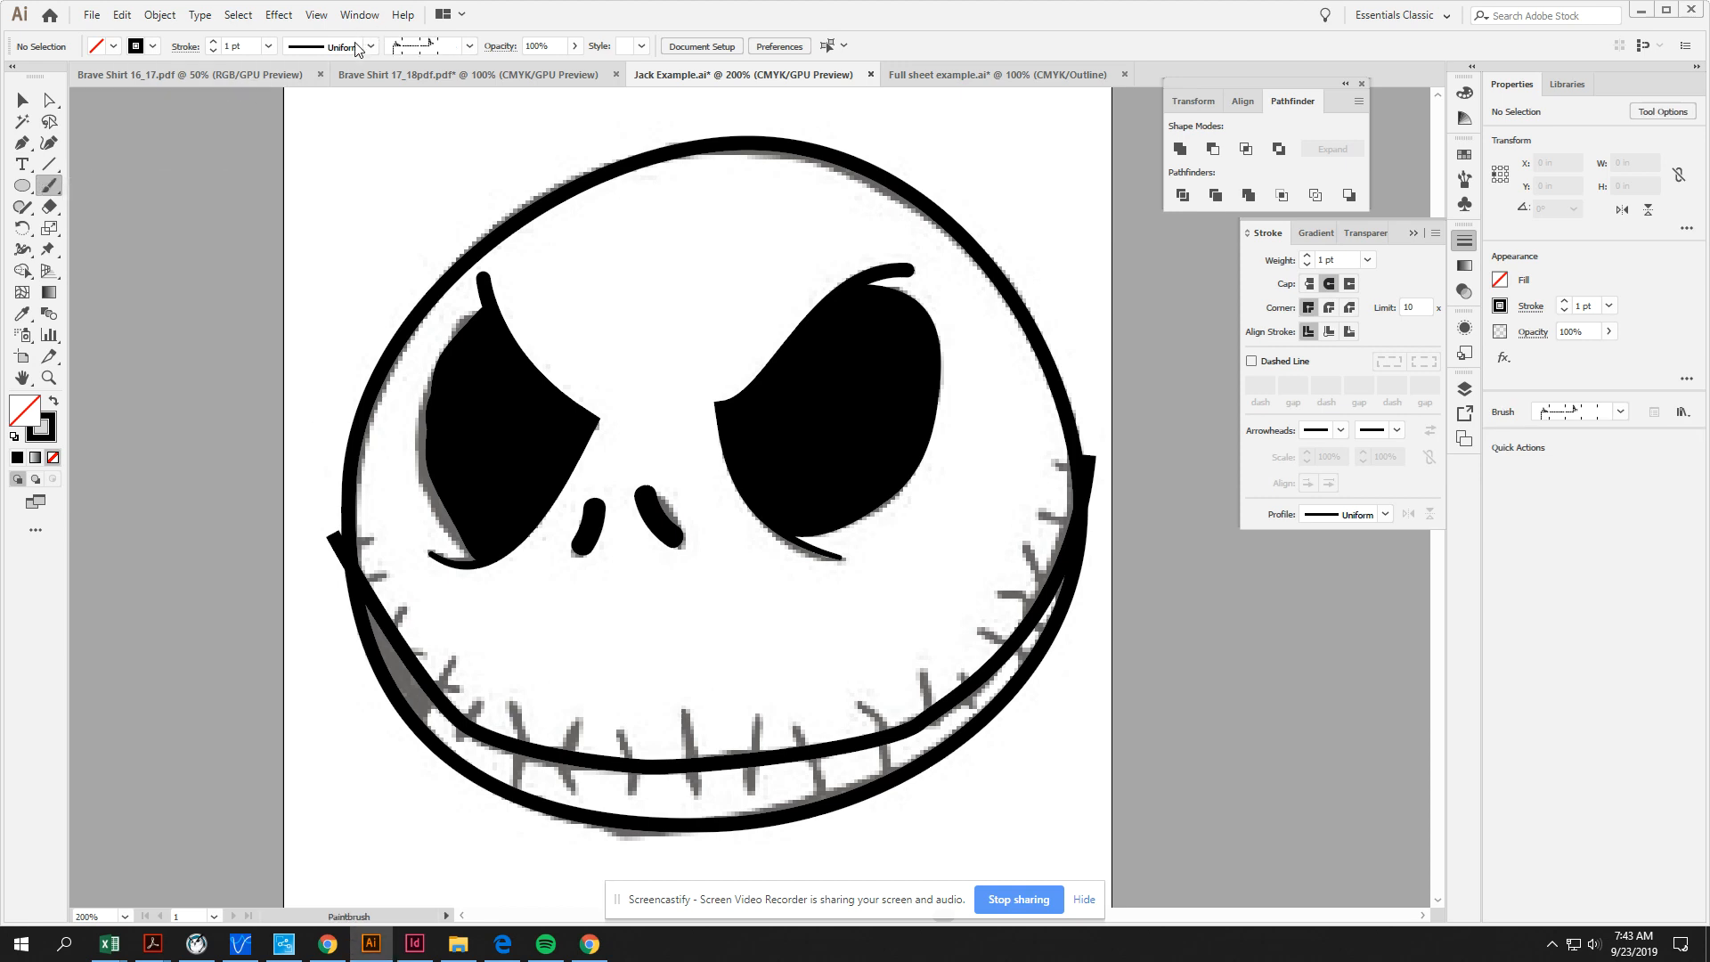
left_click(360, 48)
left_click(324, 105)
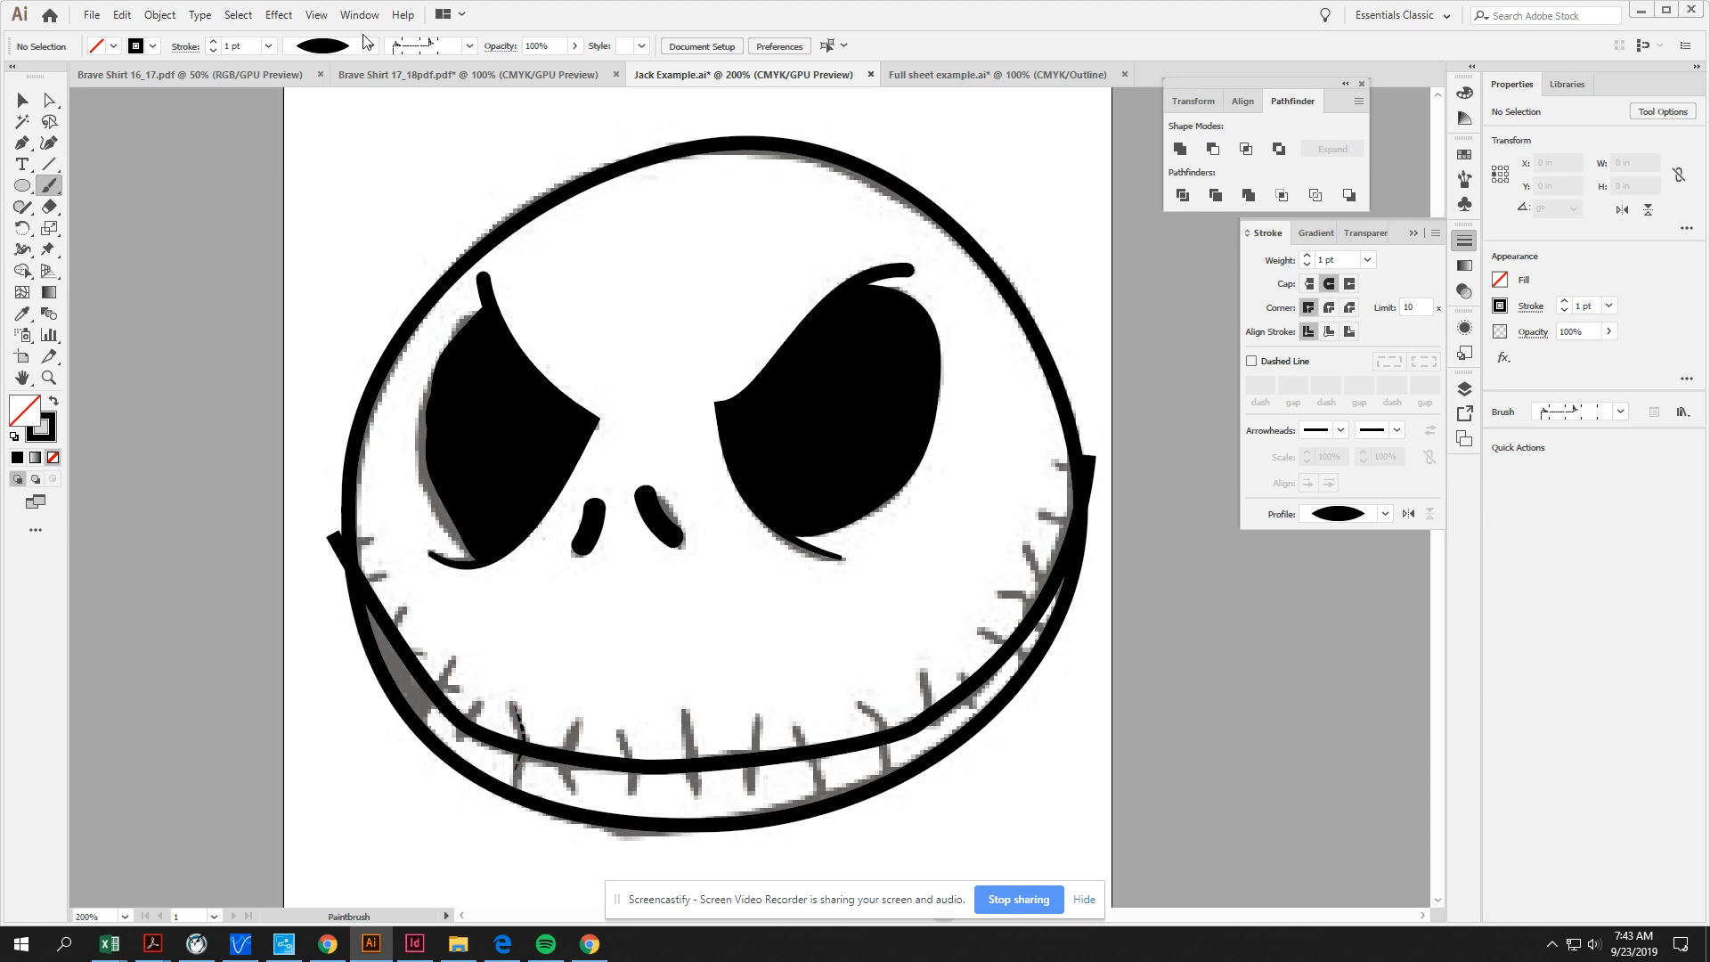
Step: Restyle the first mouth stitch with the 5 pt. Round brush and the width profile tapered at both ends
left_click(470, 47)
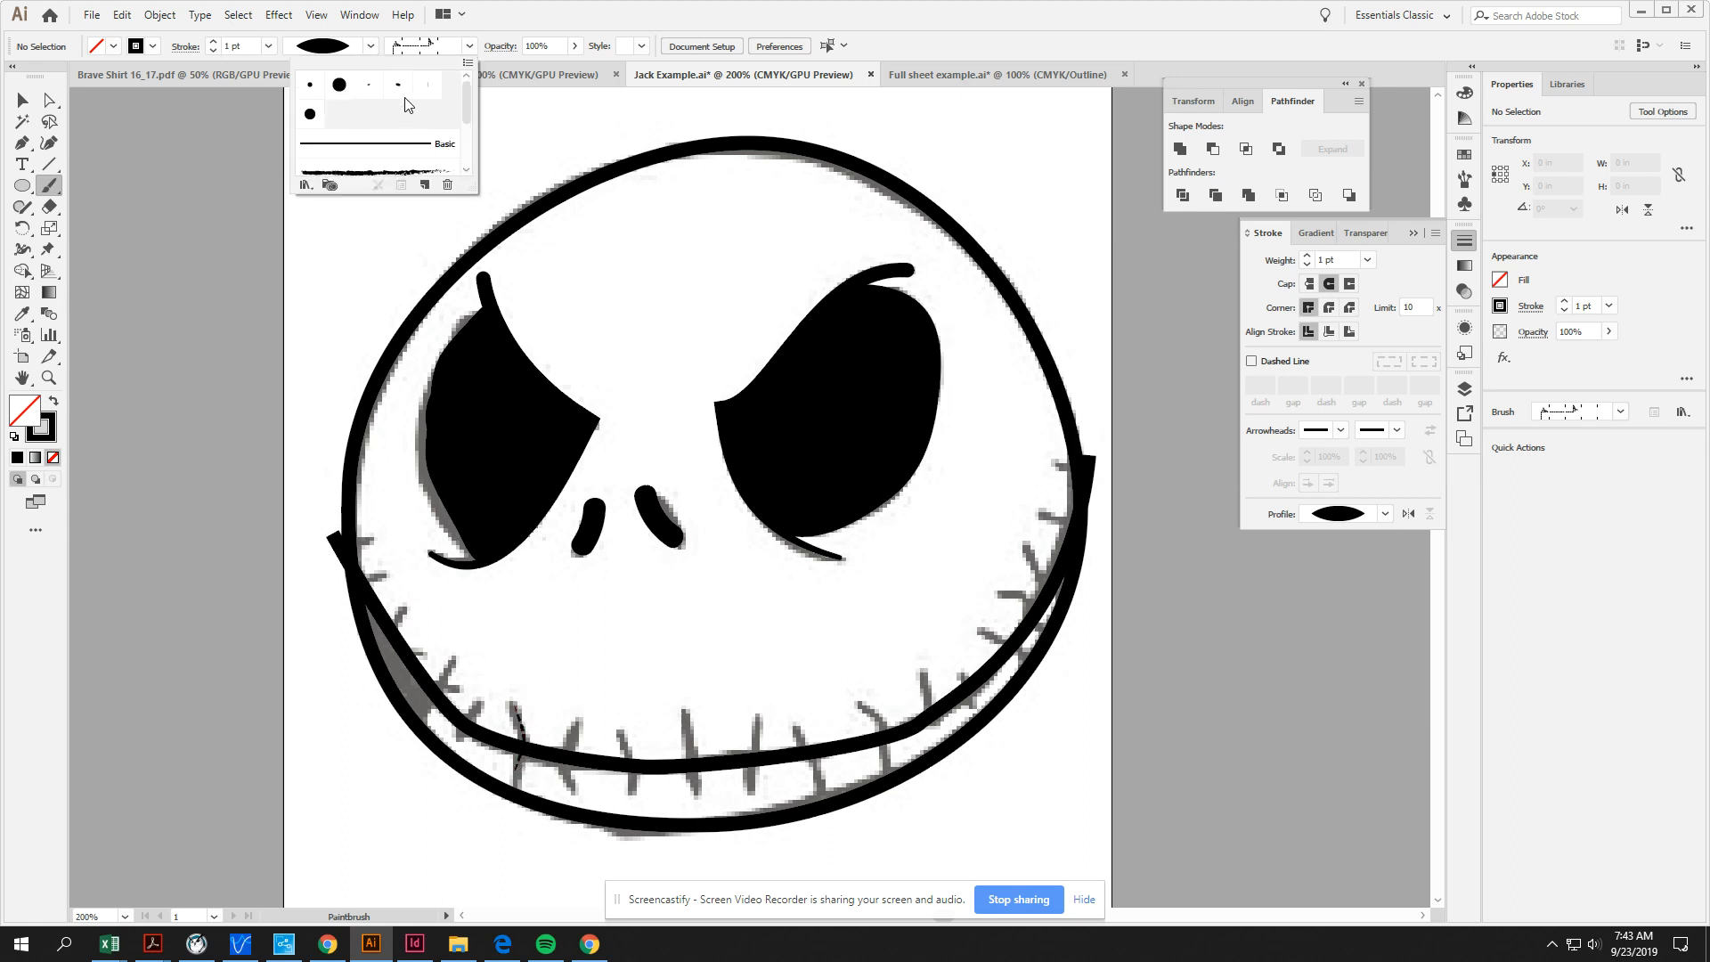
left_click(308, 95)
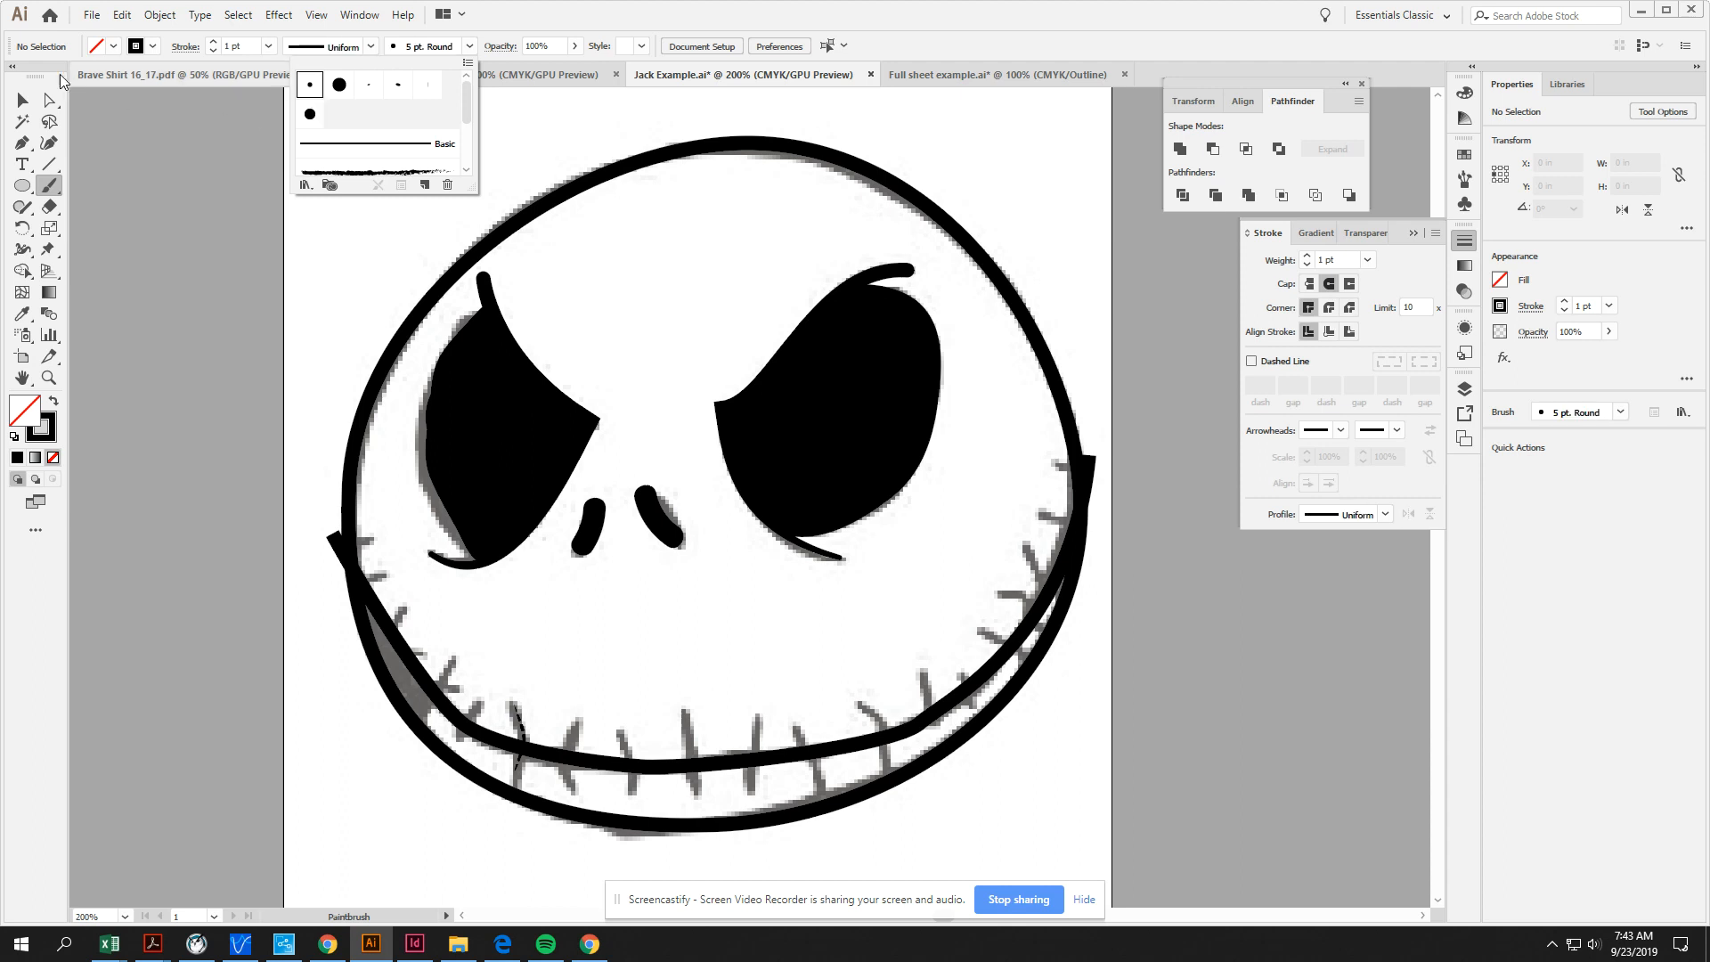
left_click(22, 100)
left_click(519, 737)
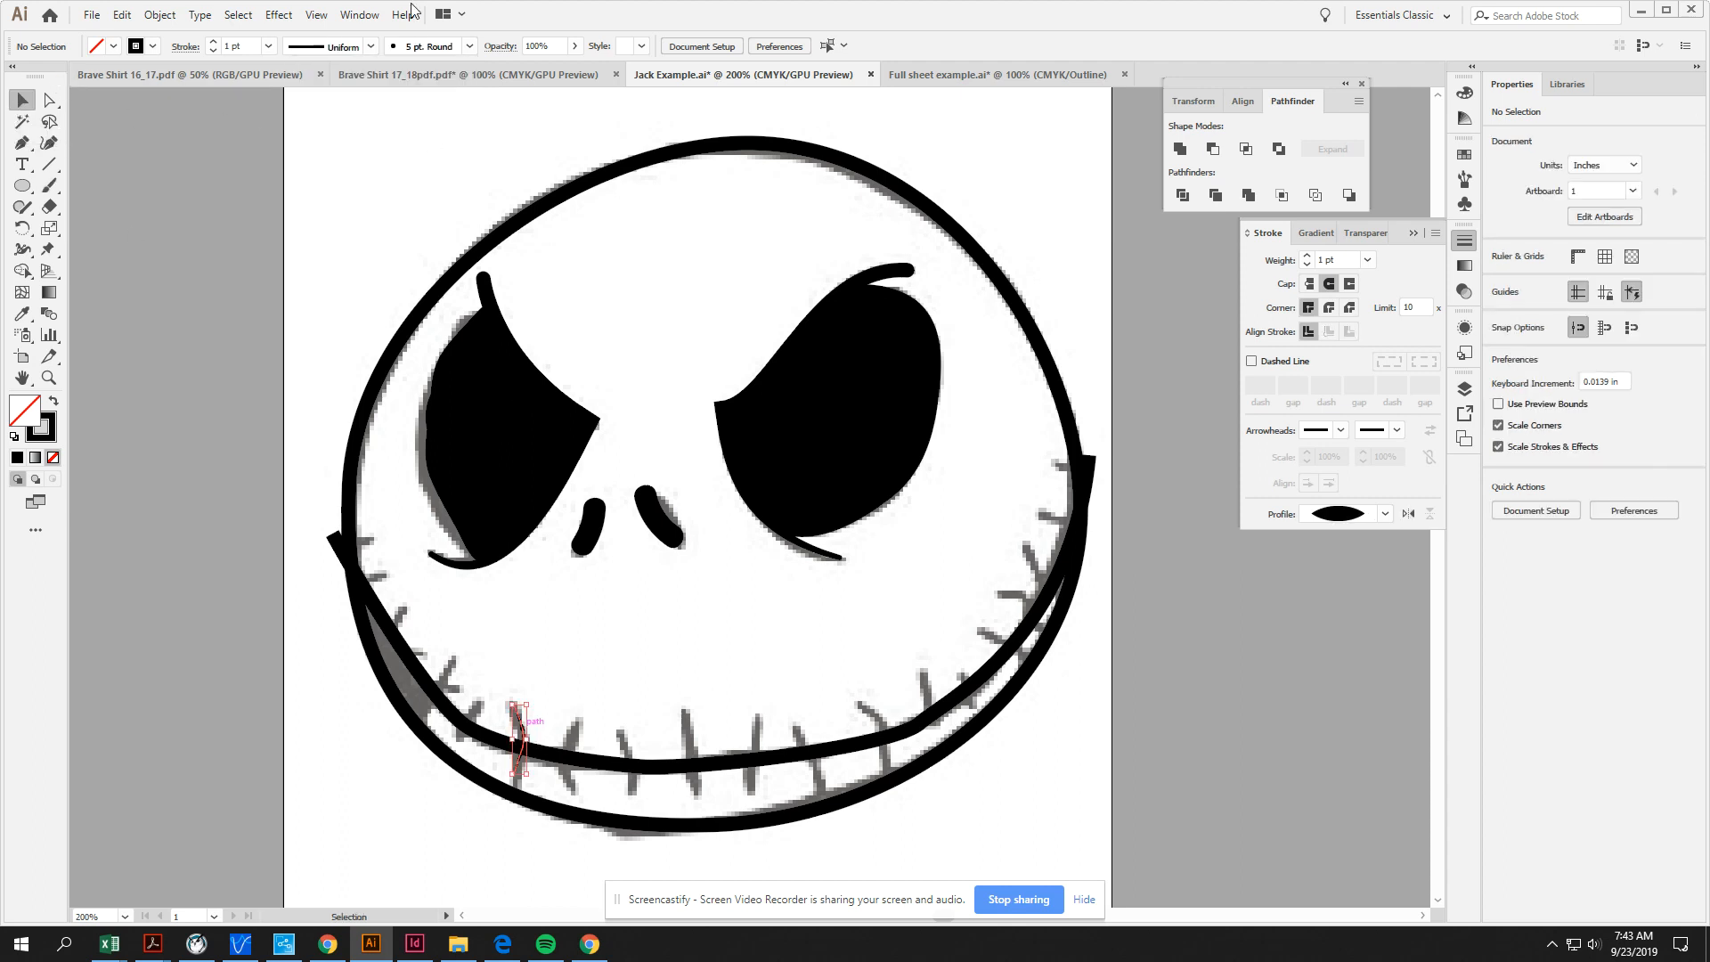
left_click(470, 47)
scroll(383, 106, "up", 5)
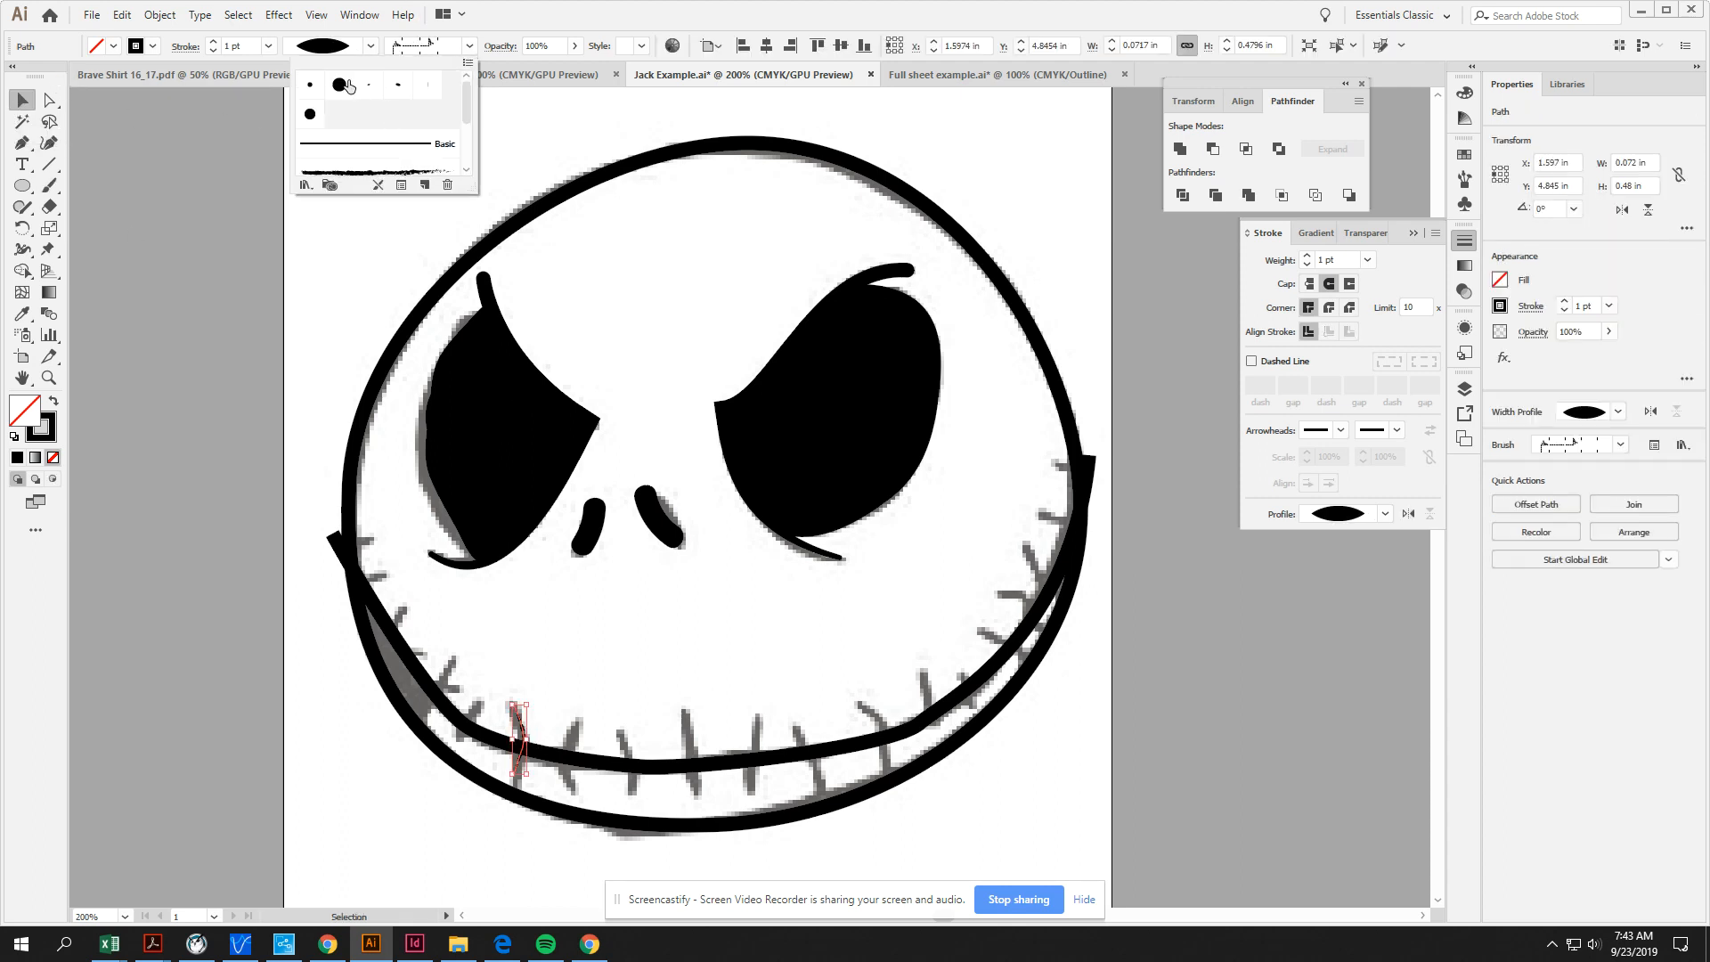
left_click(313, 96)
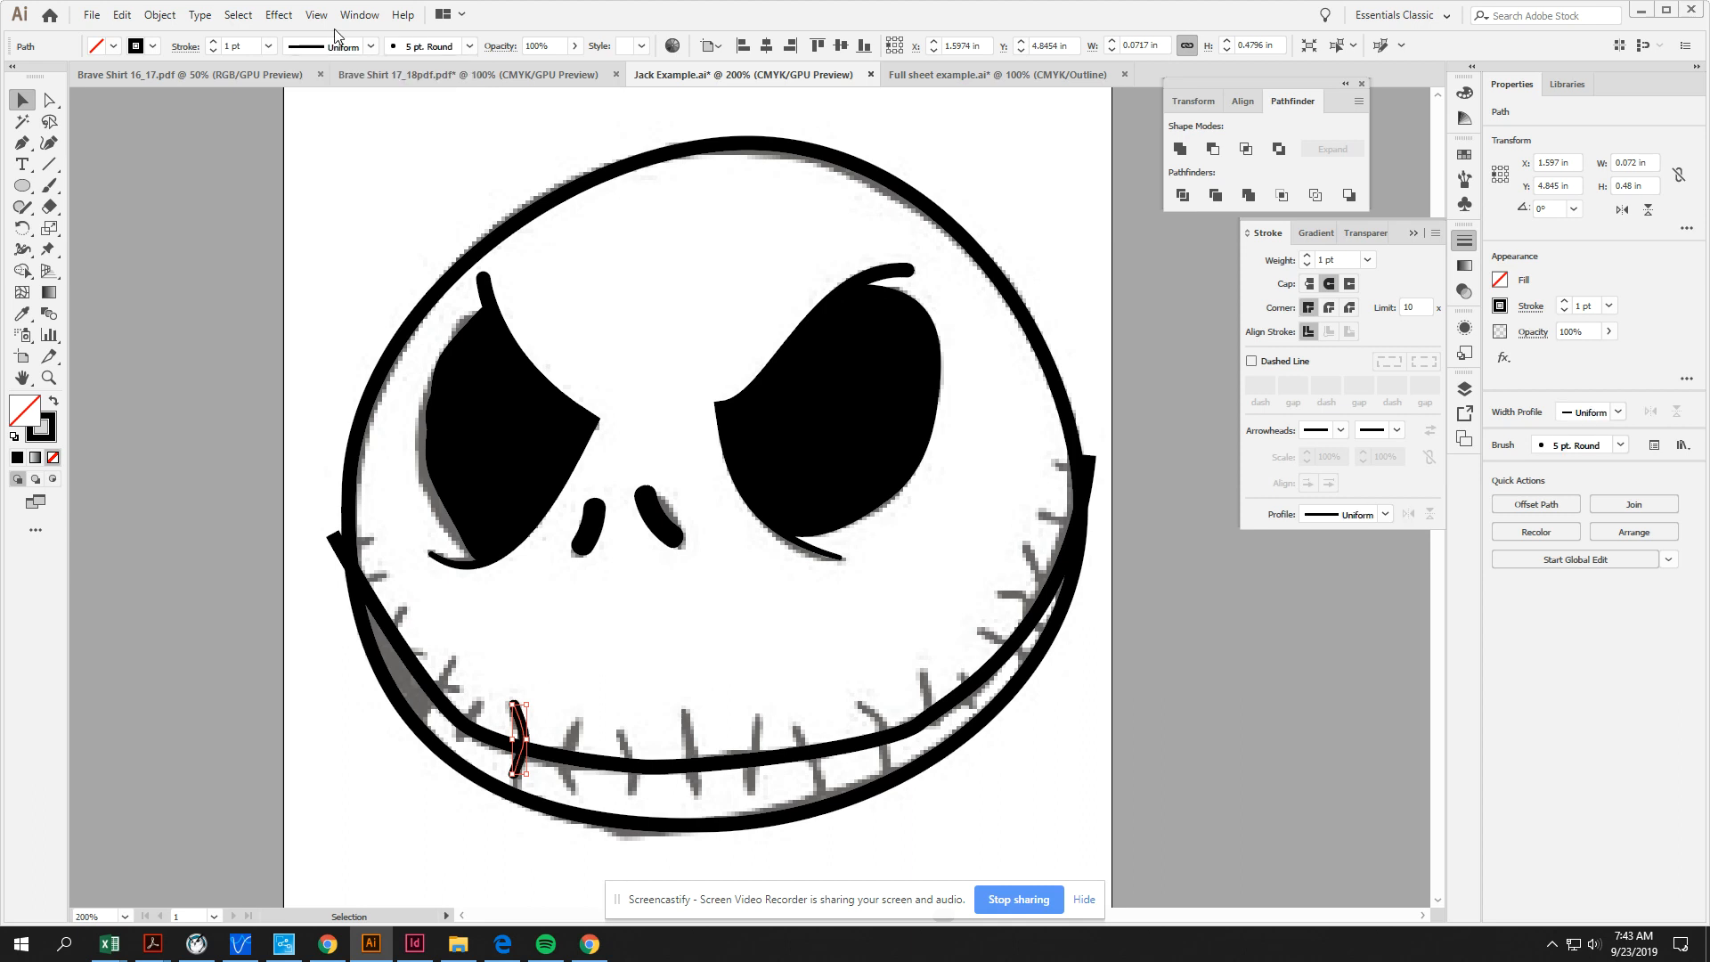
left_click(336, 50)
left_click(307, 101)
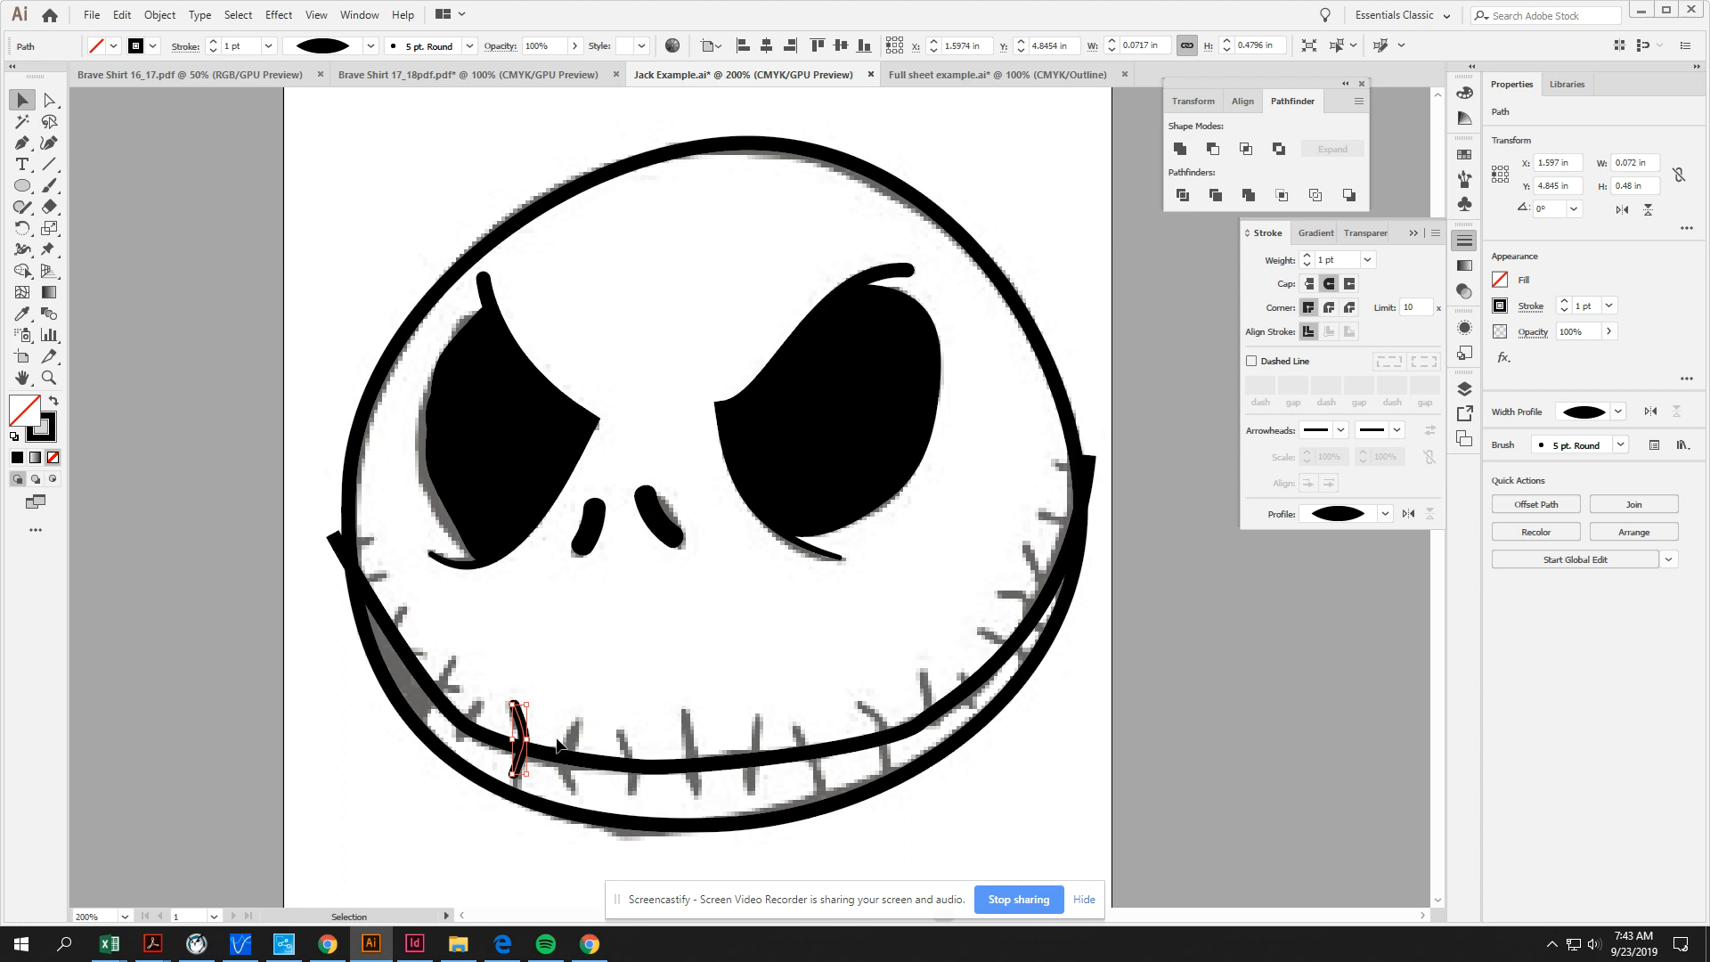
left_click(593, 753)
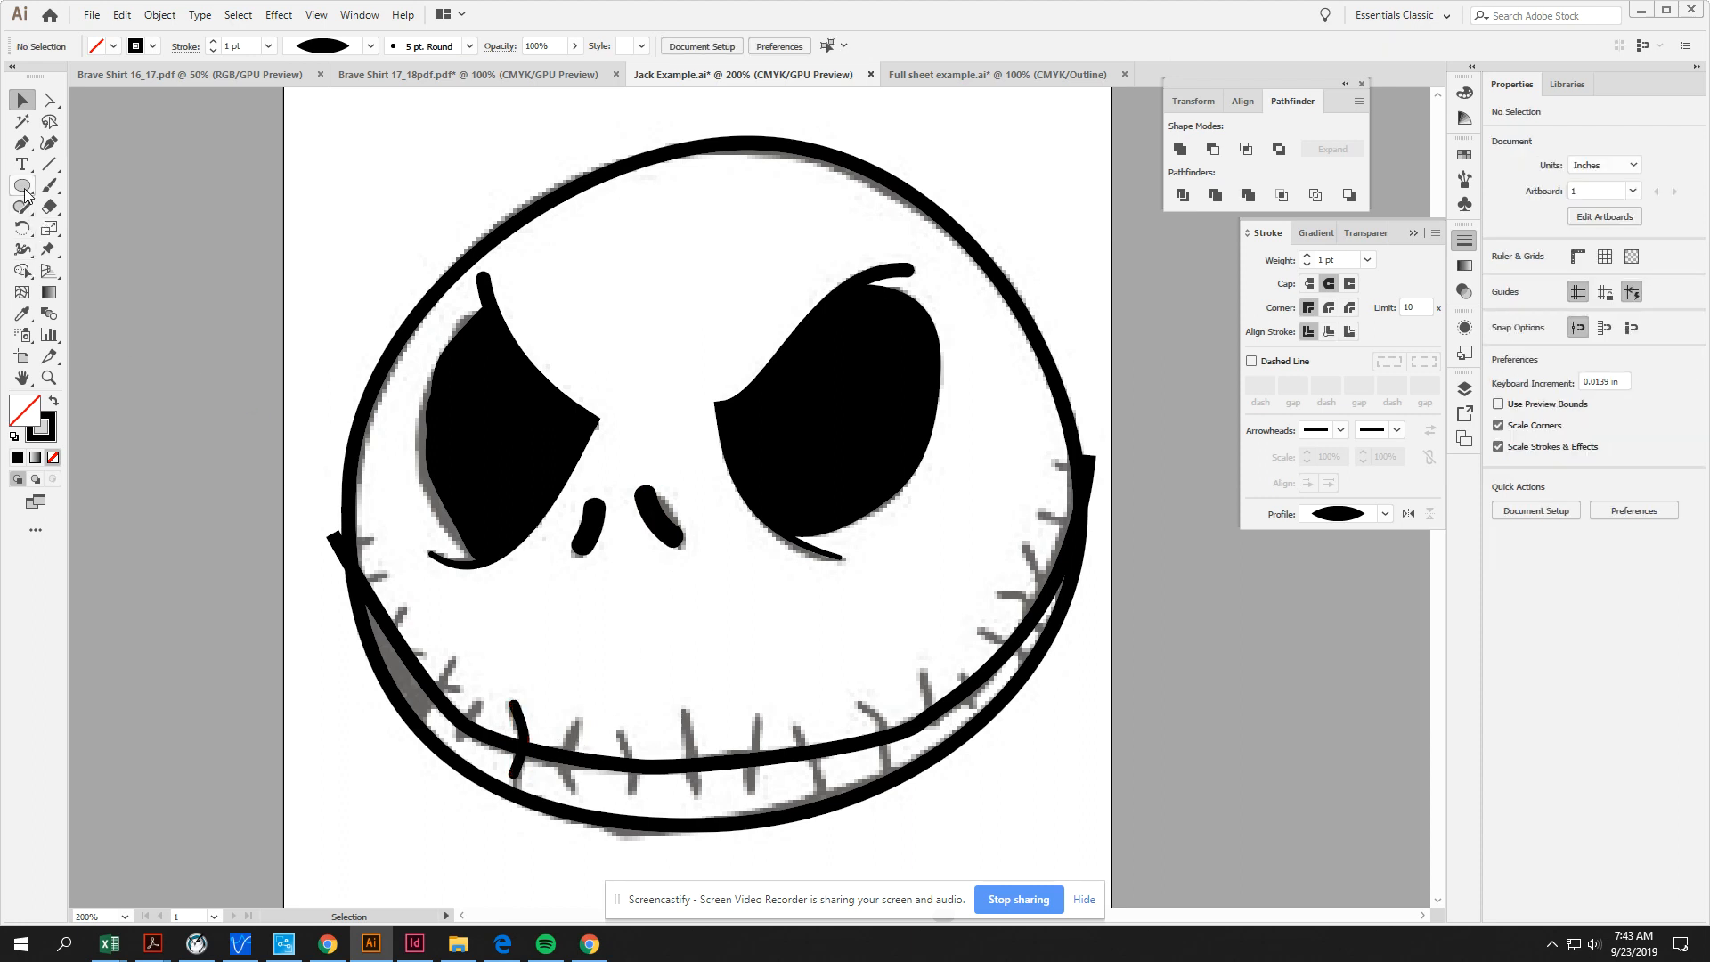
Step: Paint the remaining stitches along the whole mouth line with the Paintbrush, following the grey reference marks
left_click(49, 185)
left_click_drag(585, 724, 571, 789)
left_click_drag(618, 734, 628, 792)
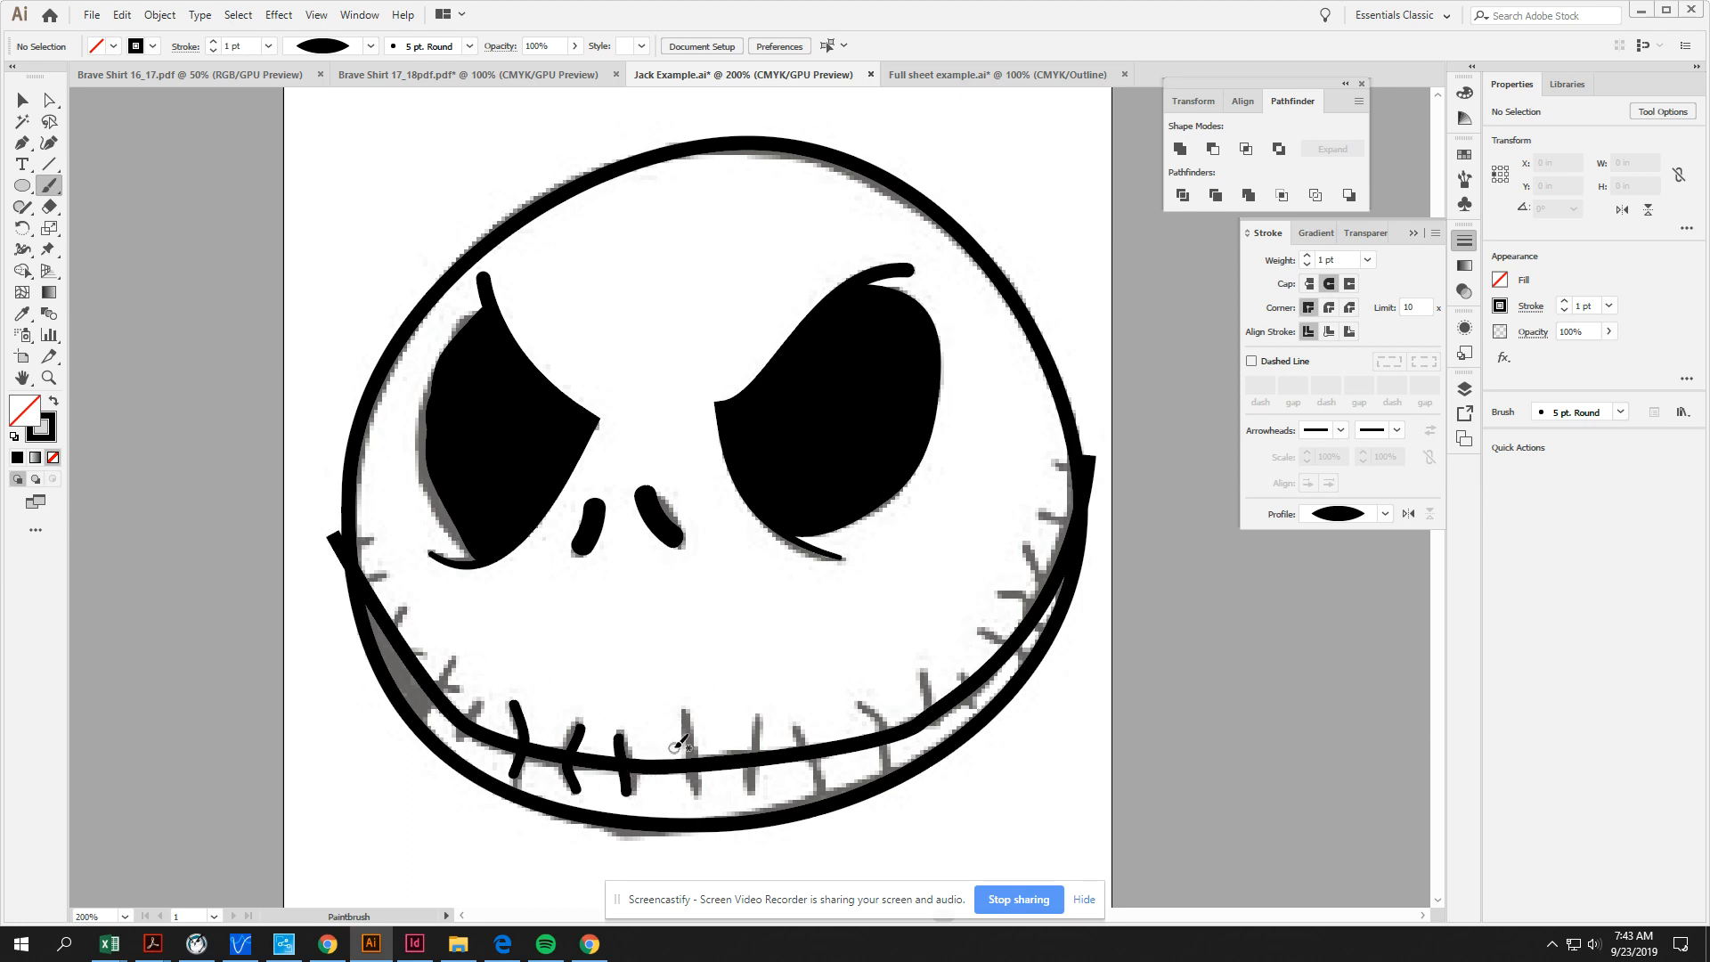
left_click_drag(690, 710, 701, 787)
left_click_drag(760, 723, 750, 788)
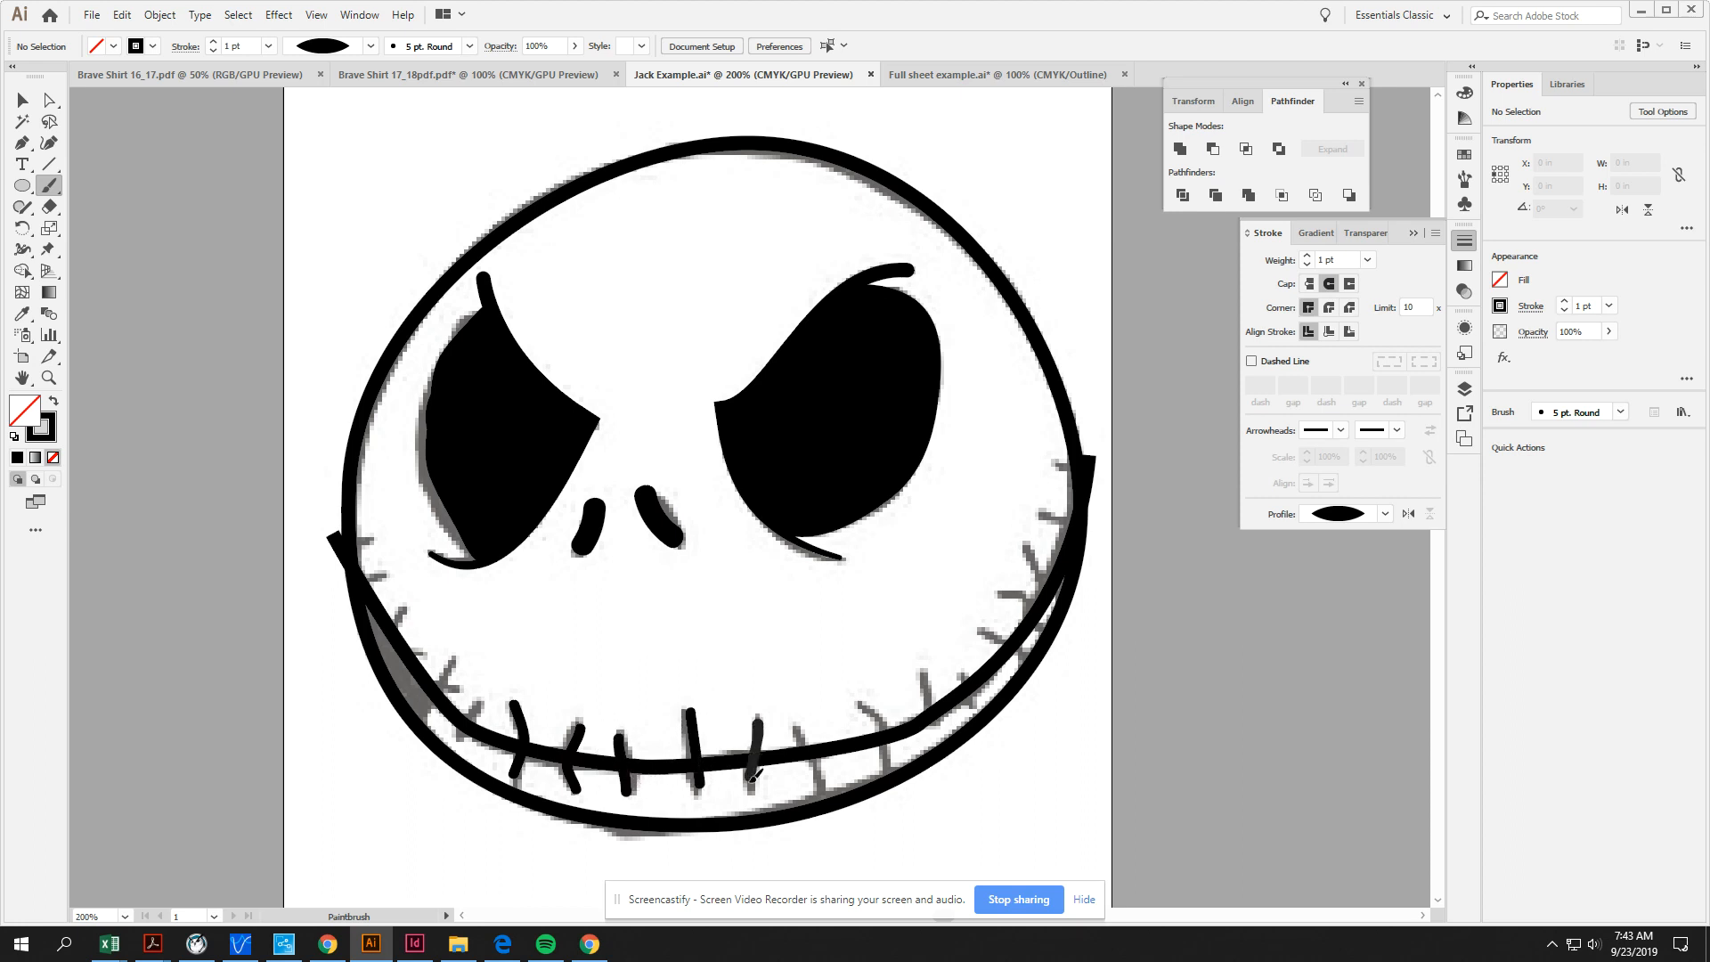
mouse_move(795, 729)
left_mouse_down()
mouse_move(820, 774)
mouse_move(883, 727)
mouse_move(854, 705)
mouse_move(936, 719)
mouse_move(963, 673)
mouse_move(1021, 647)
mouse_move(1043, 595)
mouse_move(1031, 543)
mouse_move(1071, 524)
left_mouse_up()
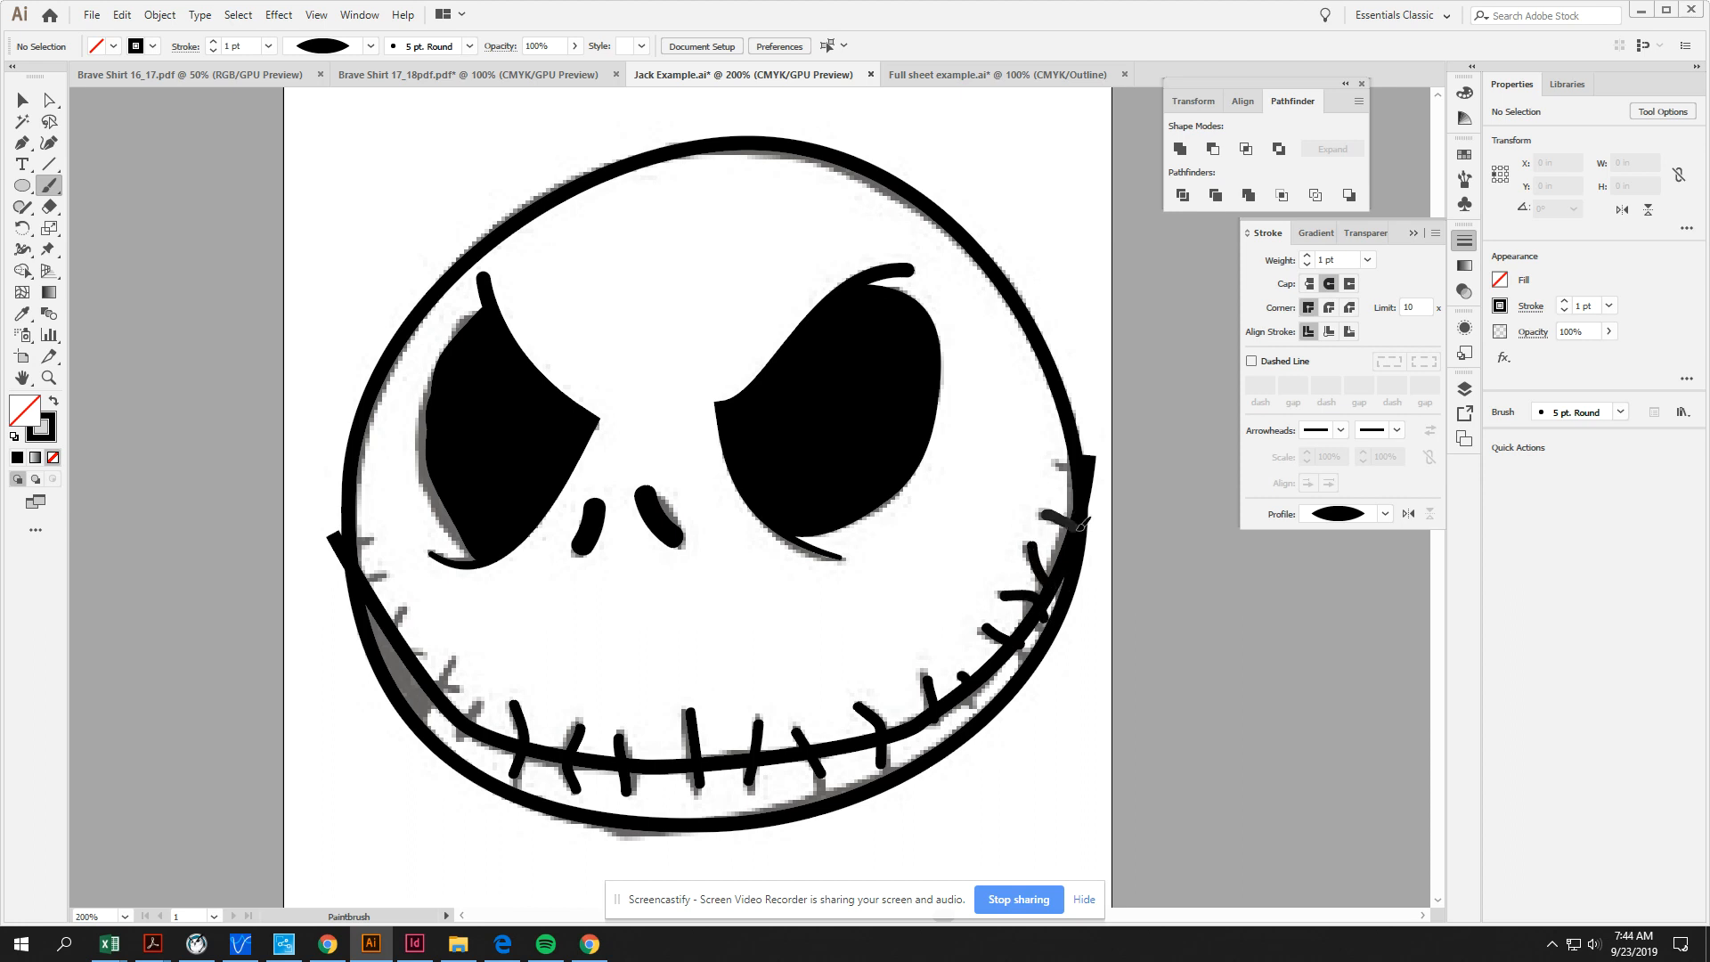
left_click_drag(1053, 462, 1083, 465)
mouse_move(481, 702)
left_mouse_down()
mouse_move(459, 737)
mouse_move(415, 691)
mouse_move(404, 644)
mouse_move(377, 646)
left_mouse_up()
left_click_drag(387, 572, 360, 568)
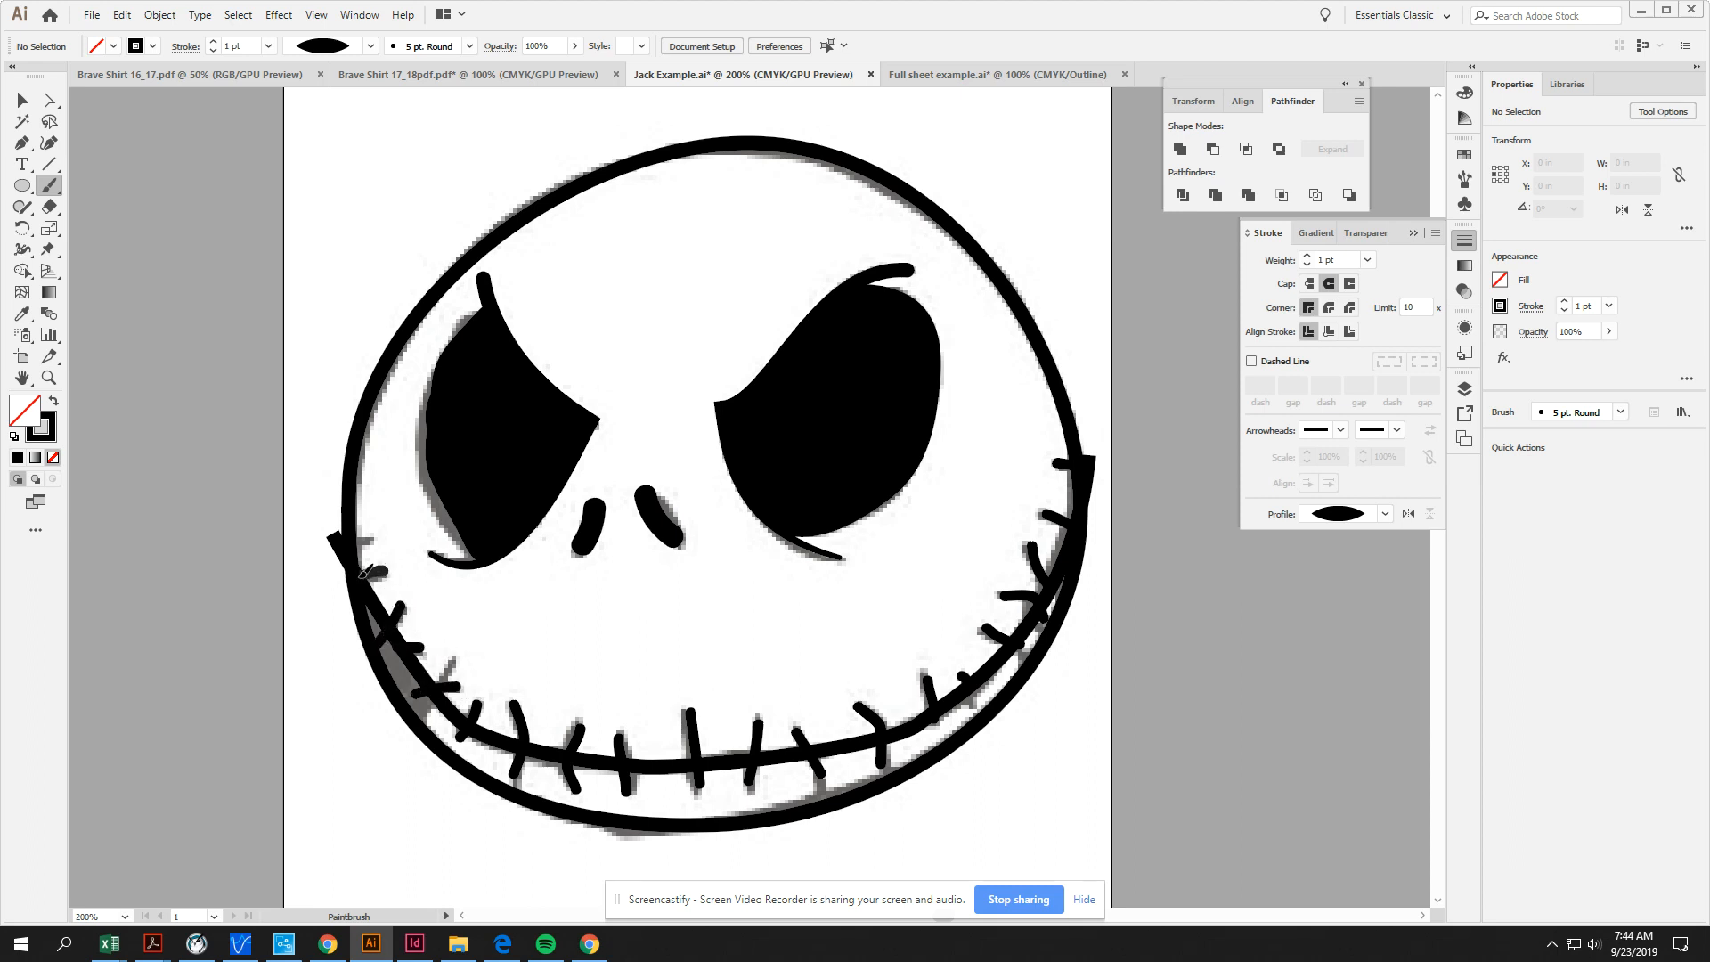
Step: Select all the traced skull artwork and activate the Shape Builder tool
left_click(22, 104)
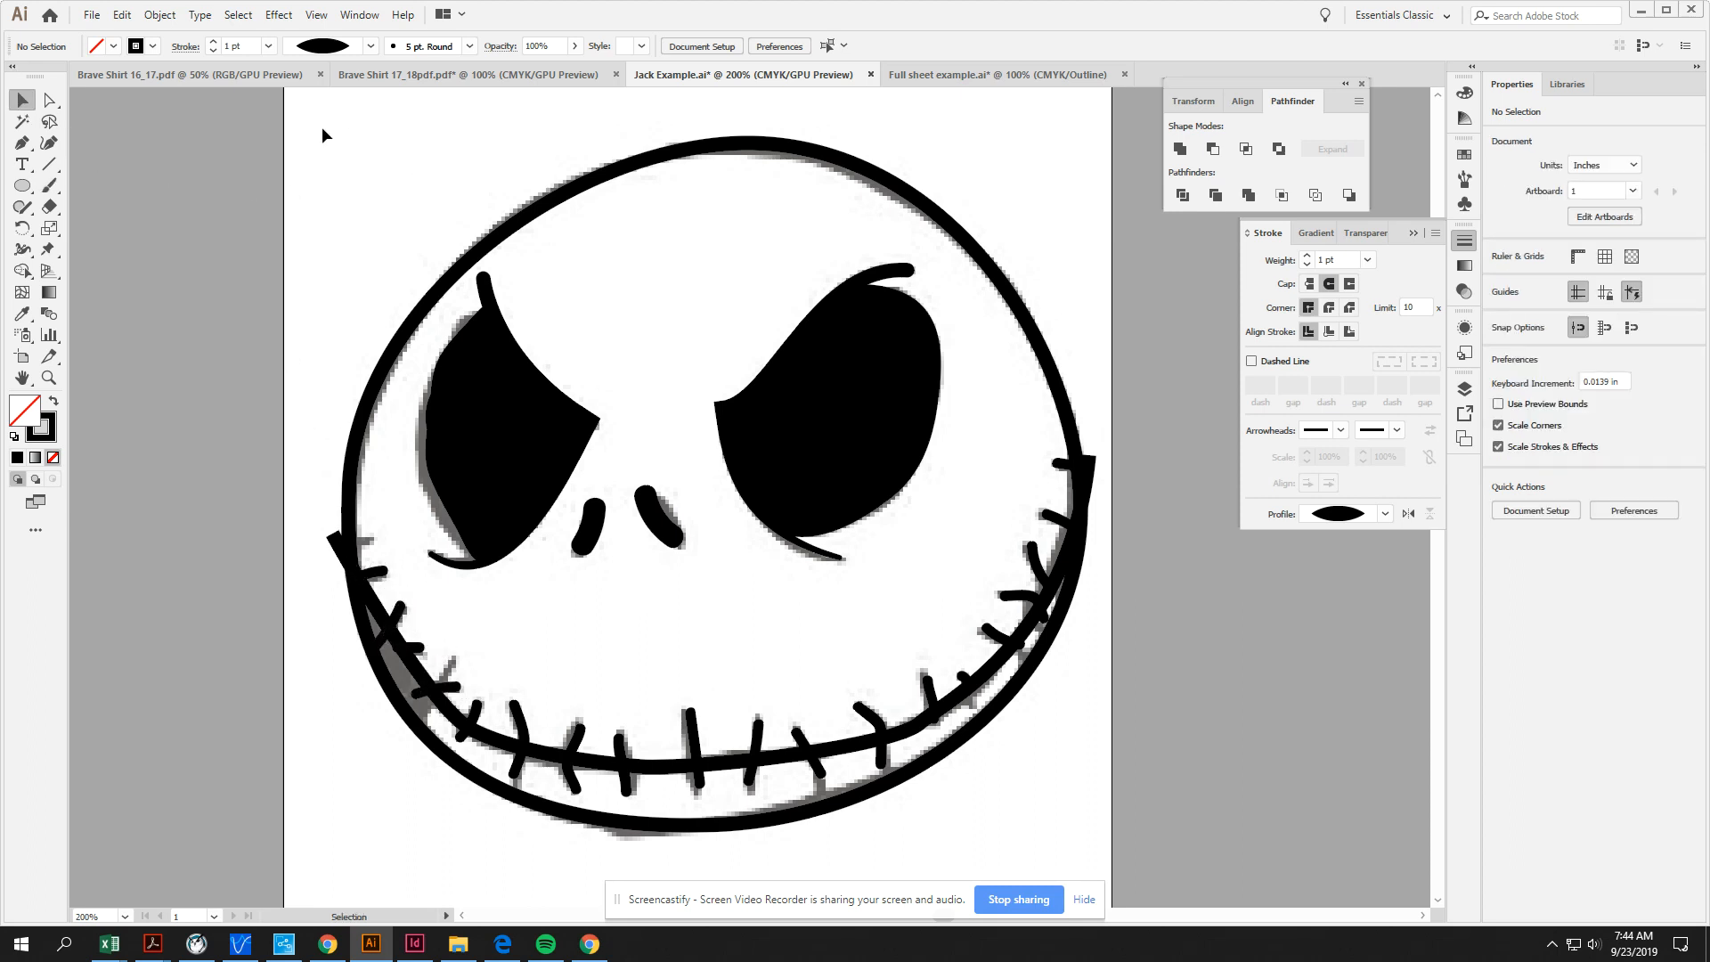
left_click_drag(298, 152, 1113, 854)
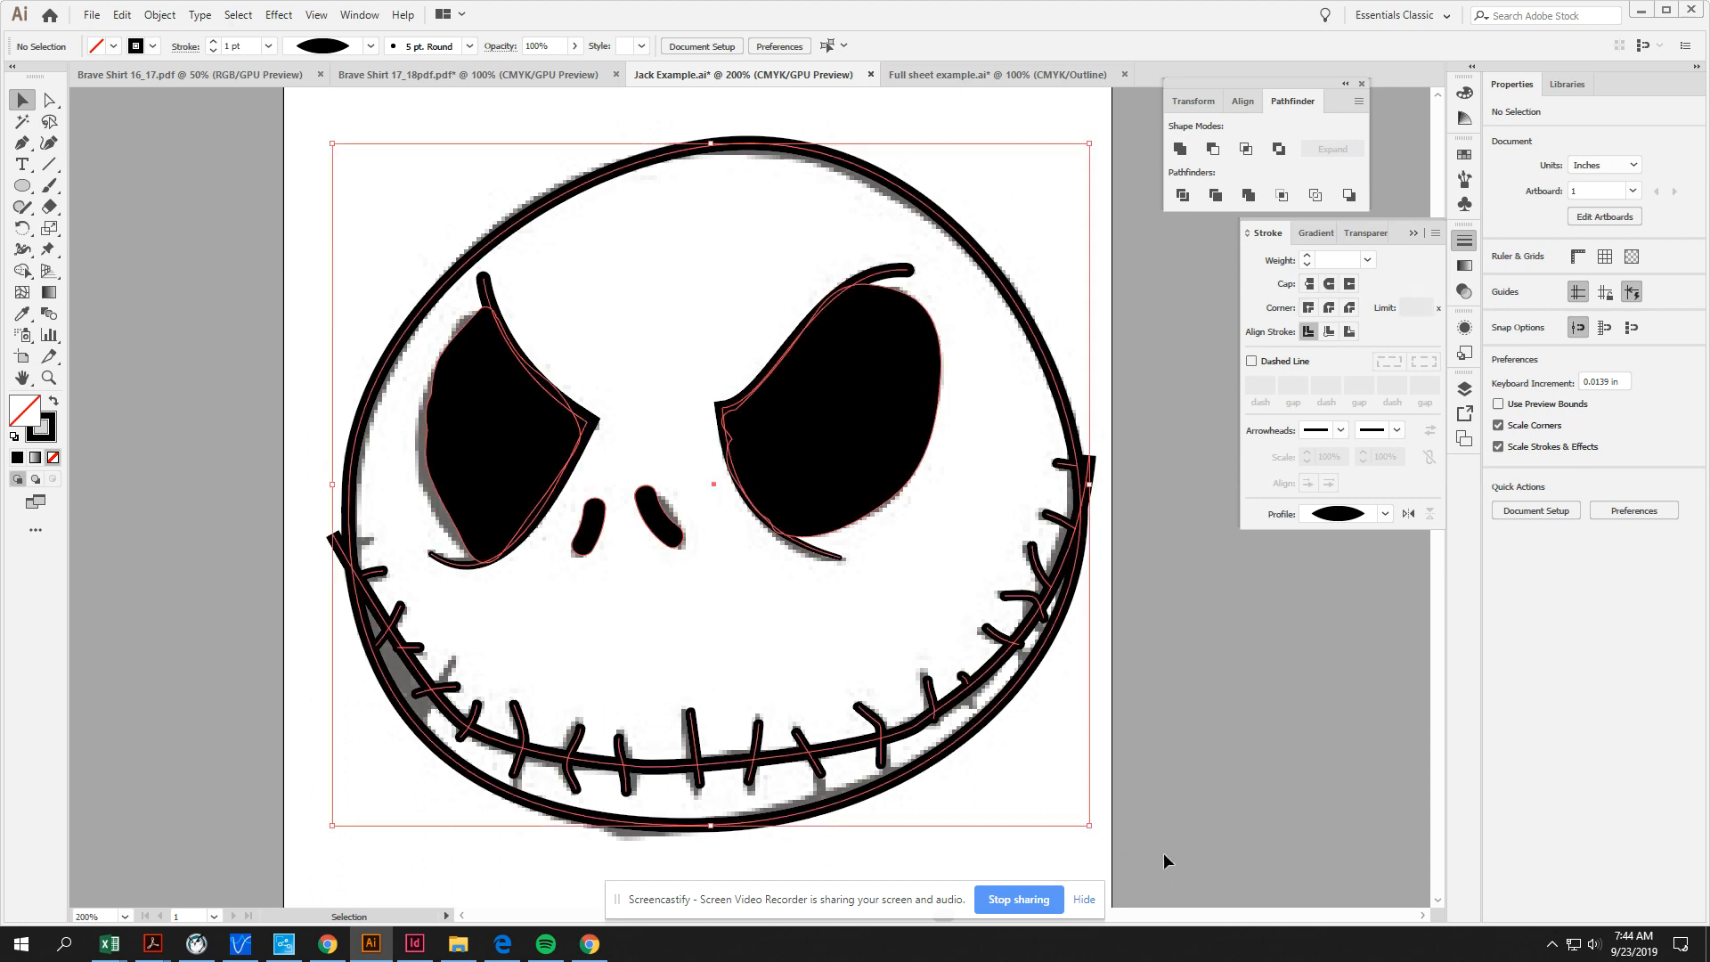
left_click(22, 273)
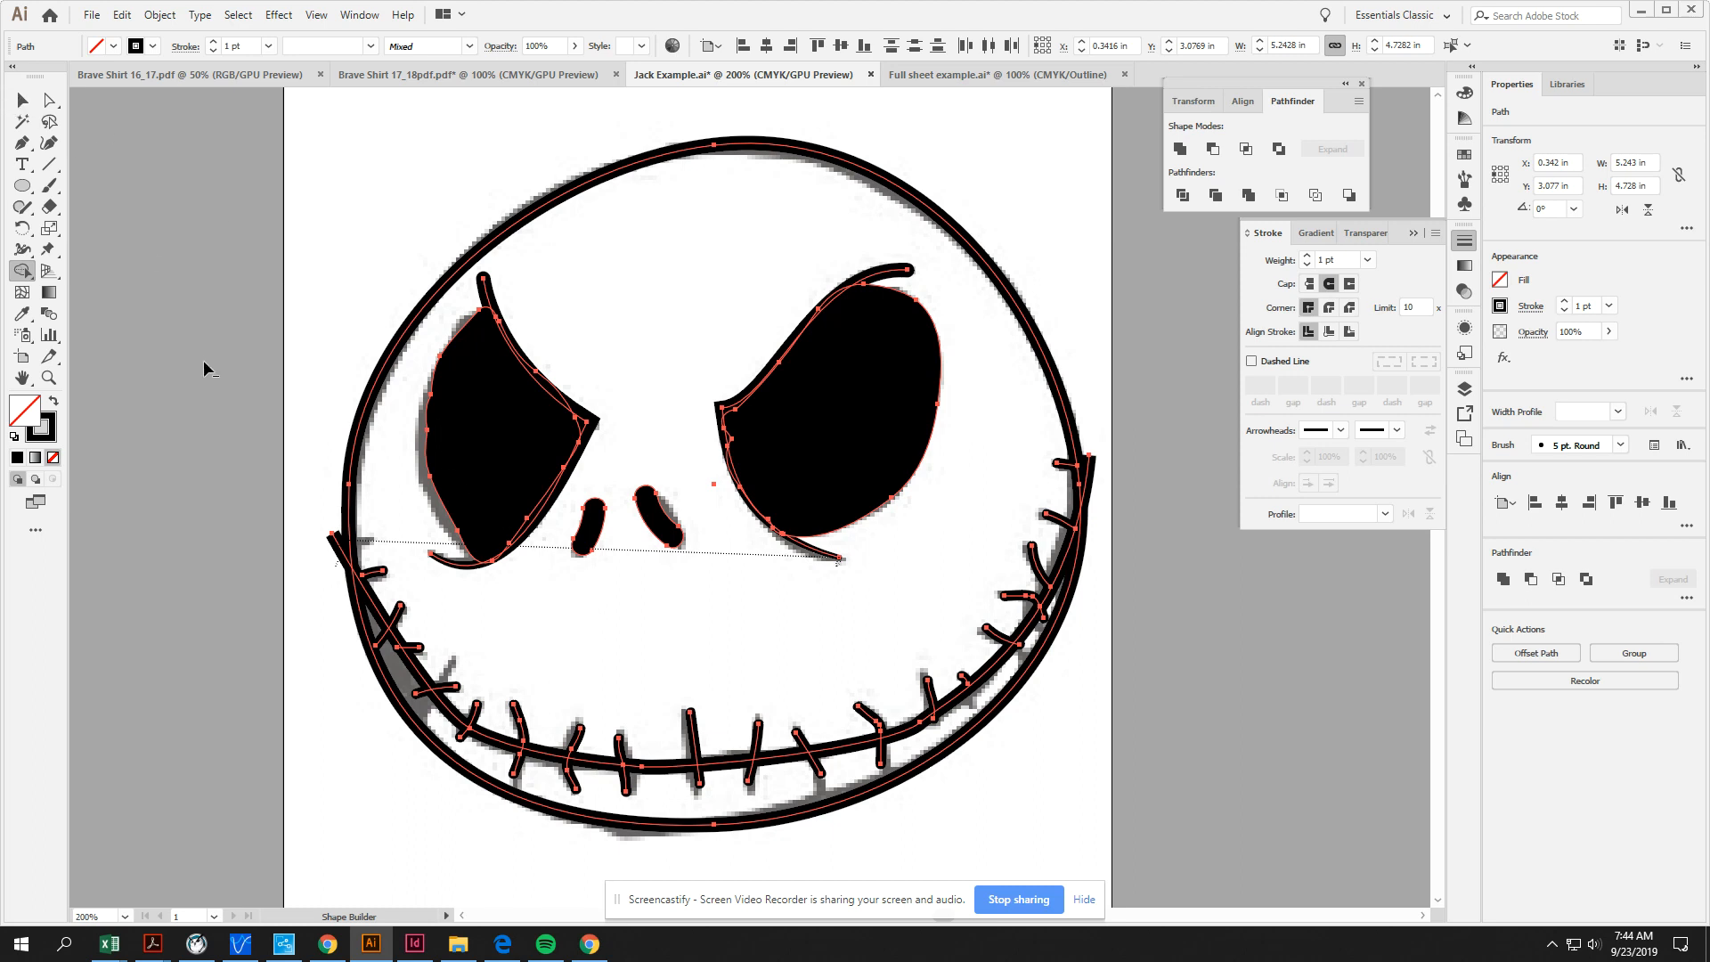
Step: Dismiss the crash report without sending it
left_click(850, 905)
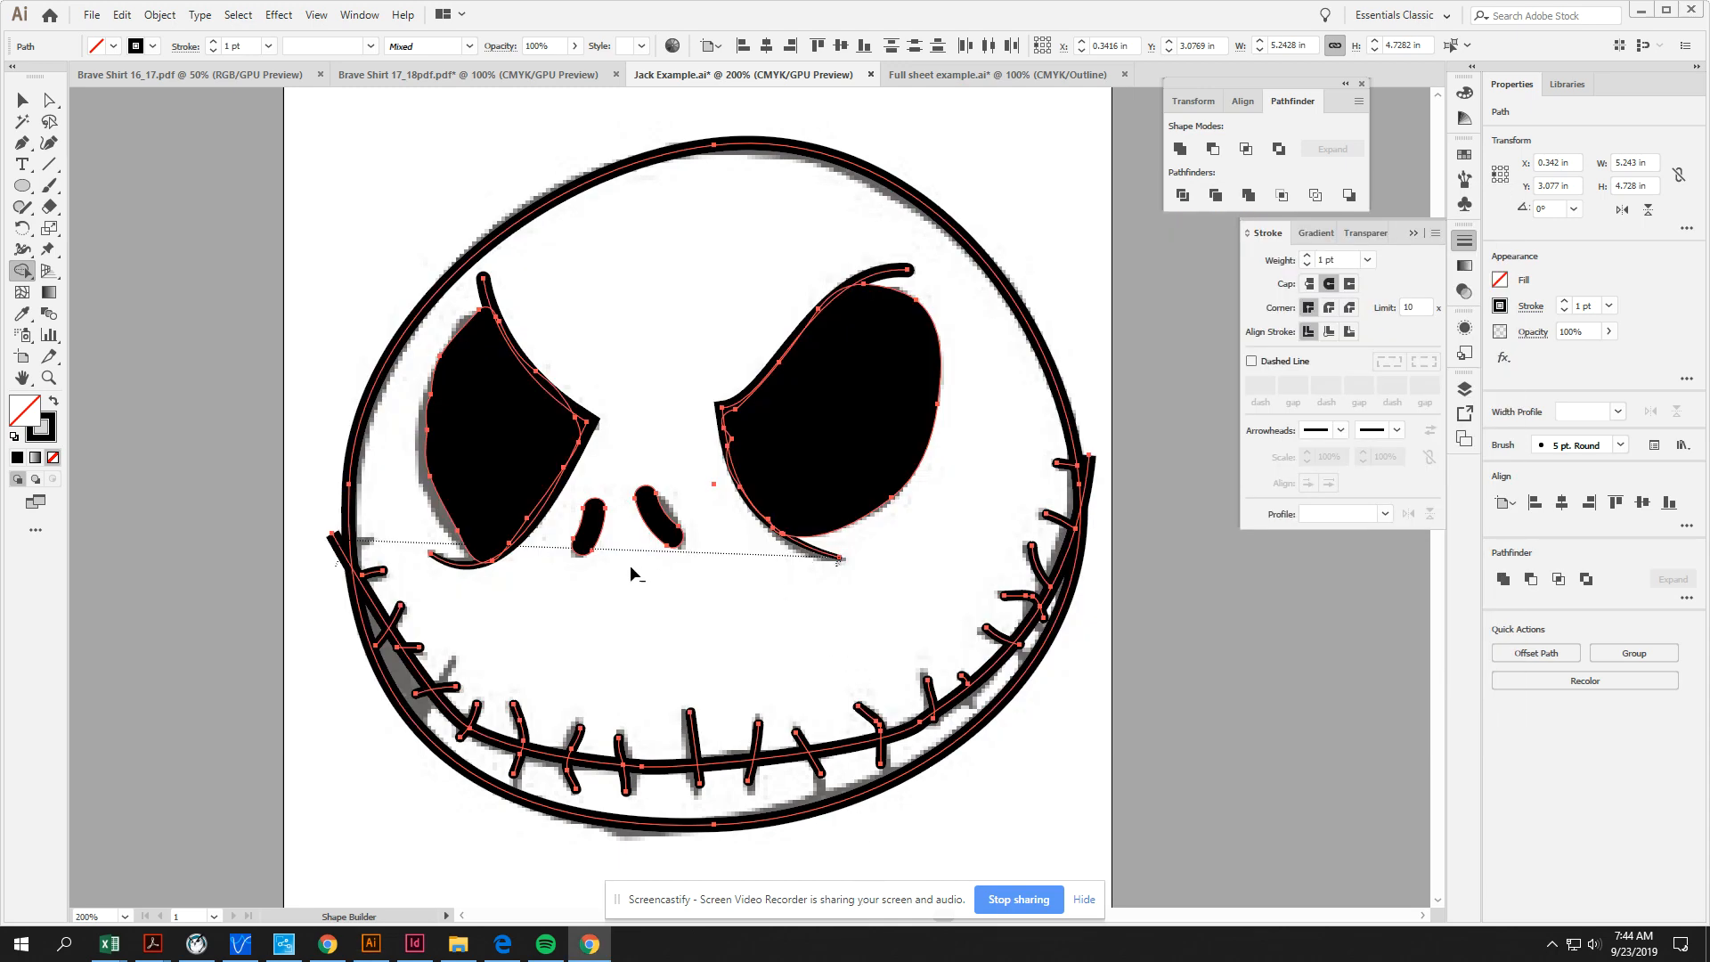
left_click(360, 944)
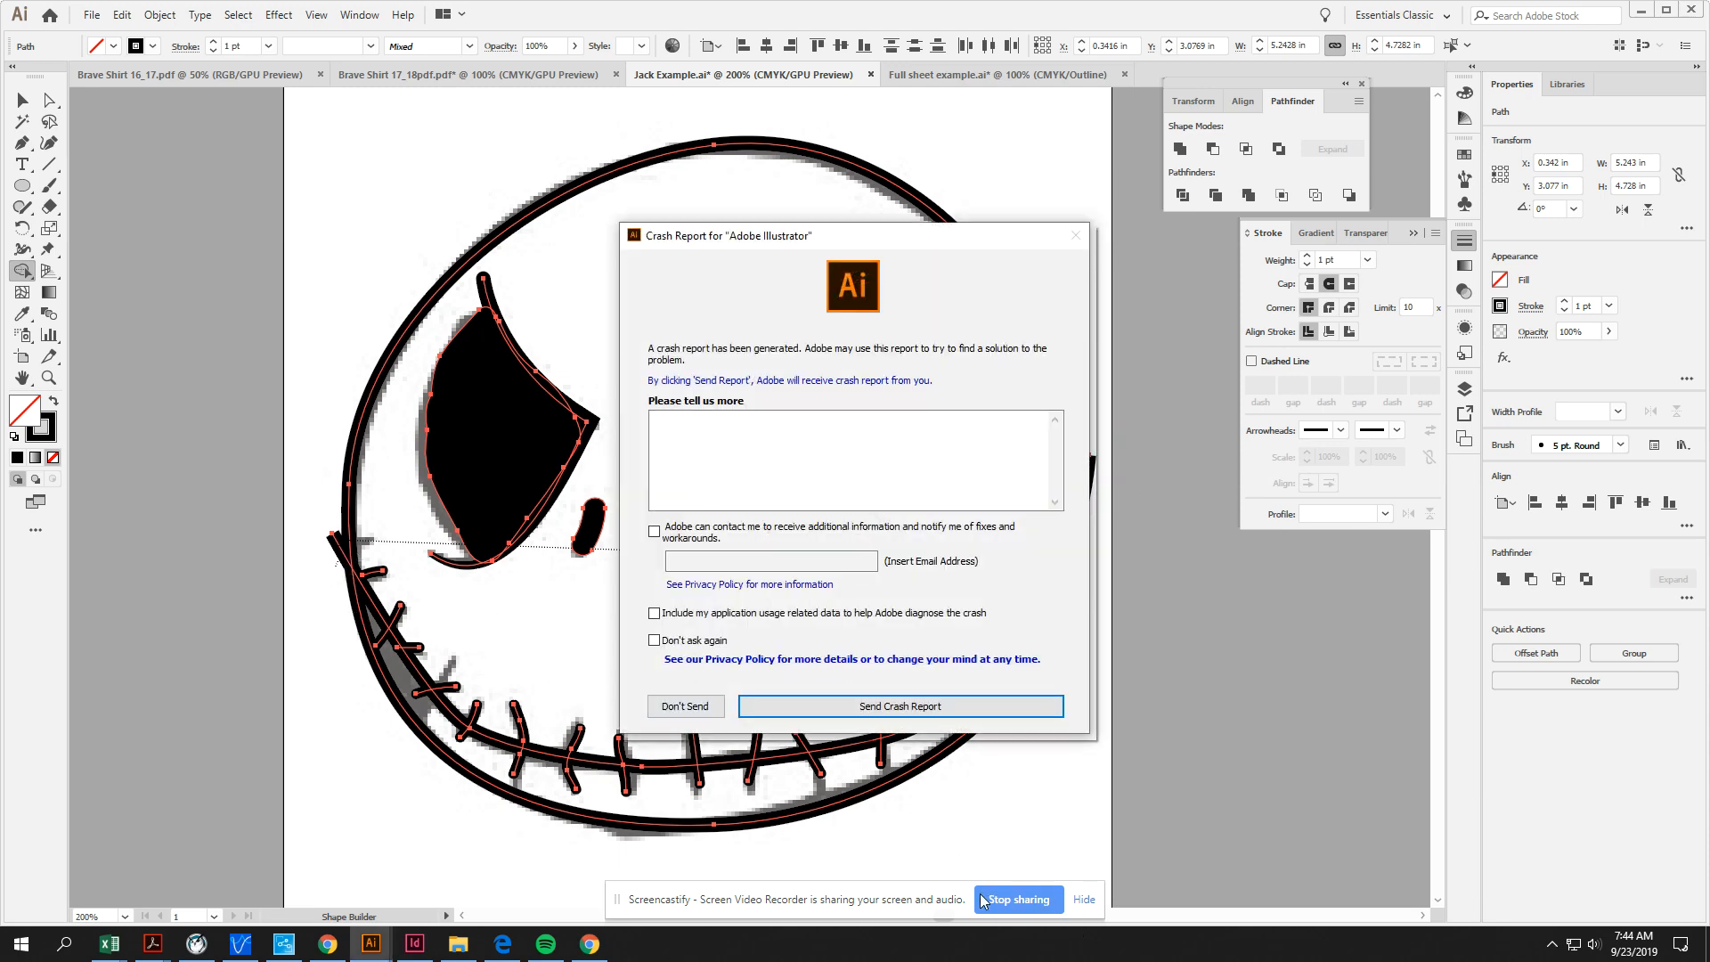
left_click(593, 948)
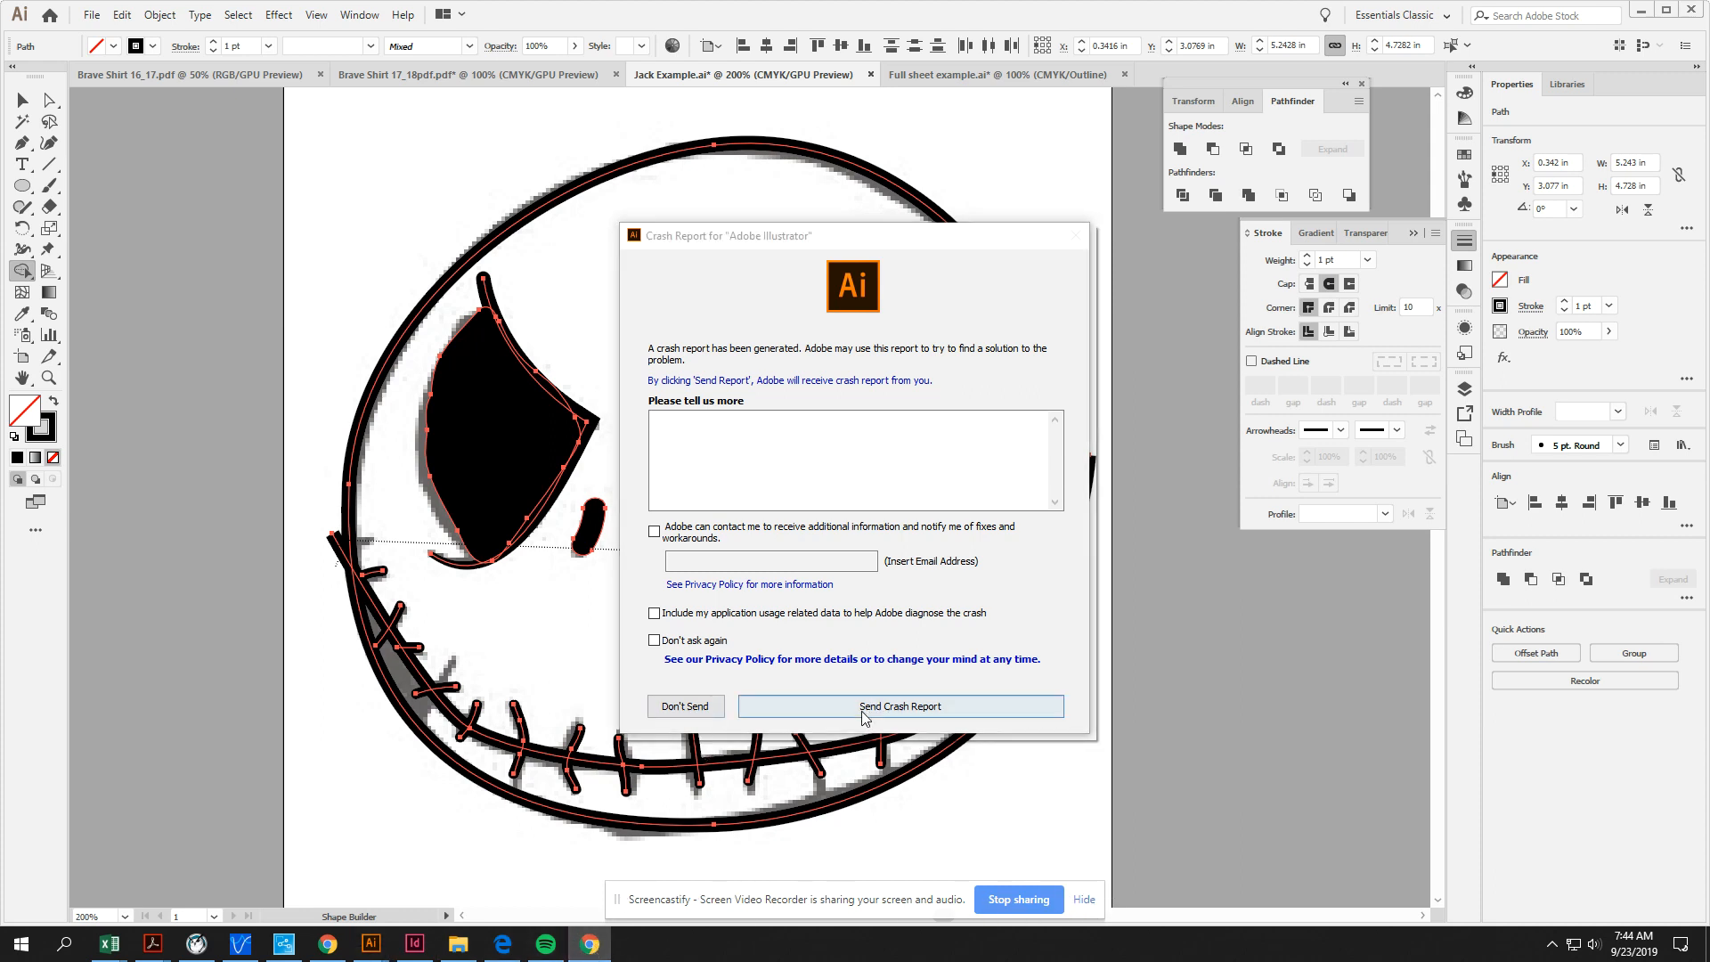
left_click(696, 709)
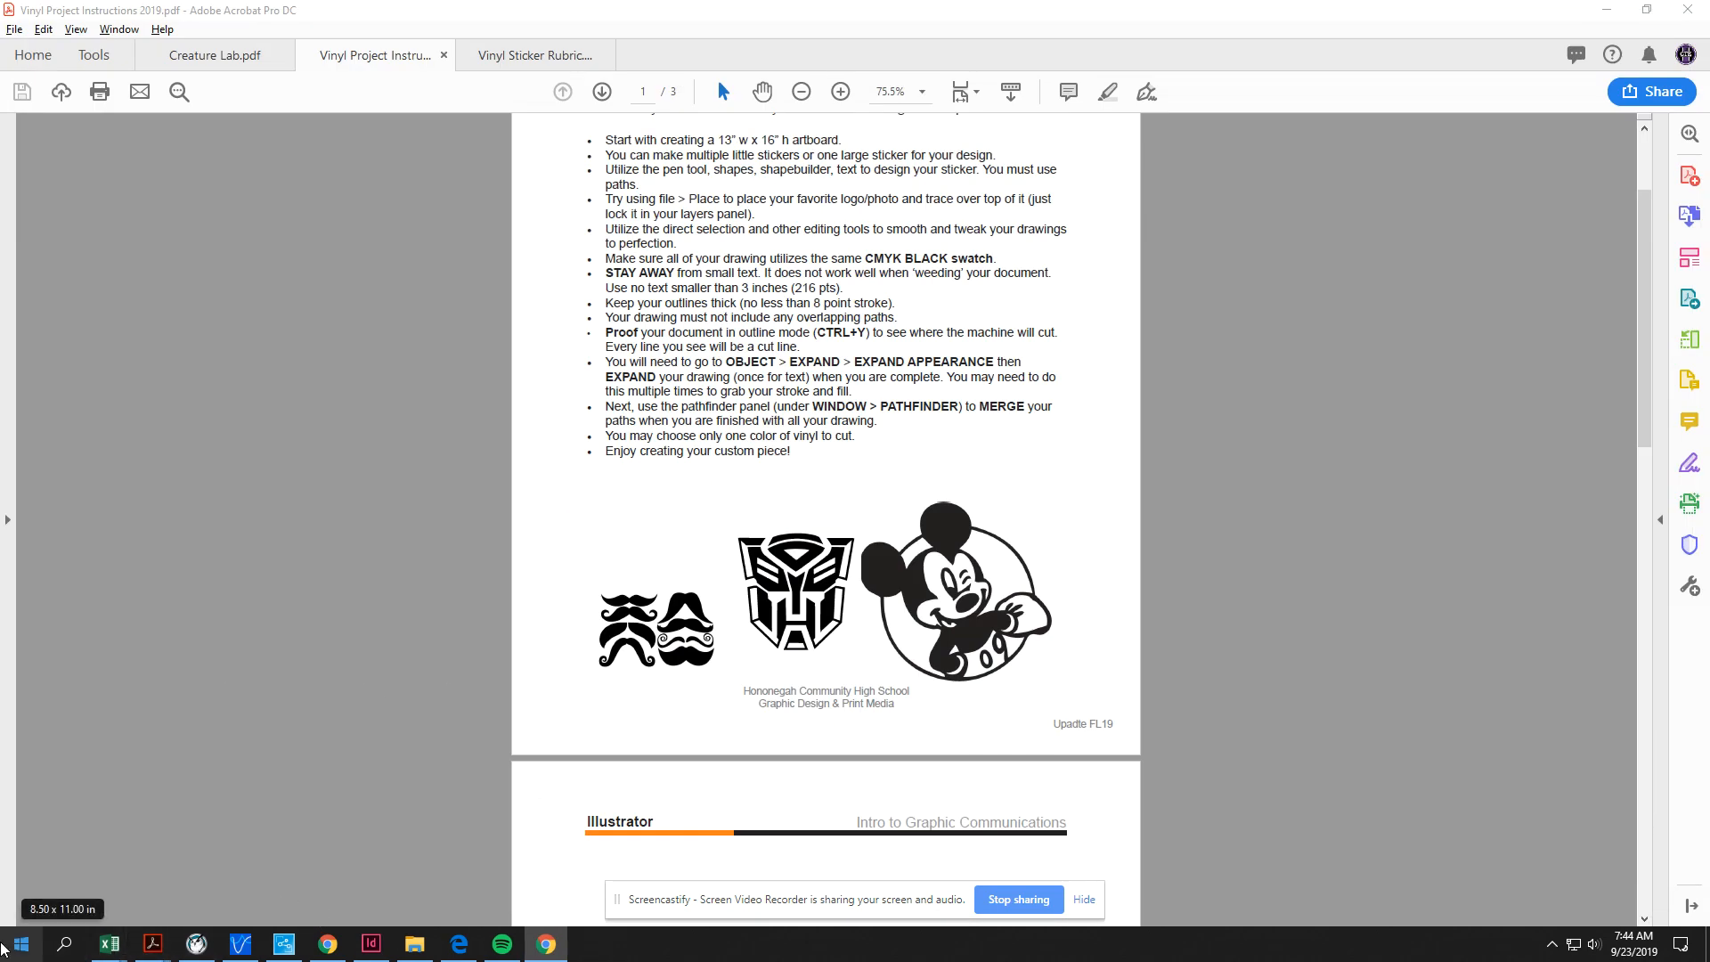
Step: Relaunch Adobe Illustrator 2019 and accept the recovery of the unsaved documents
left_click(21, 943)
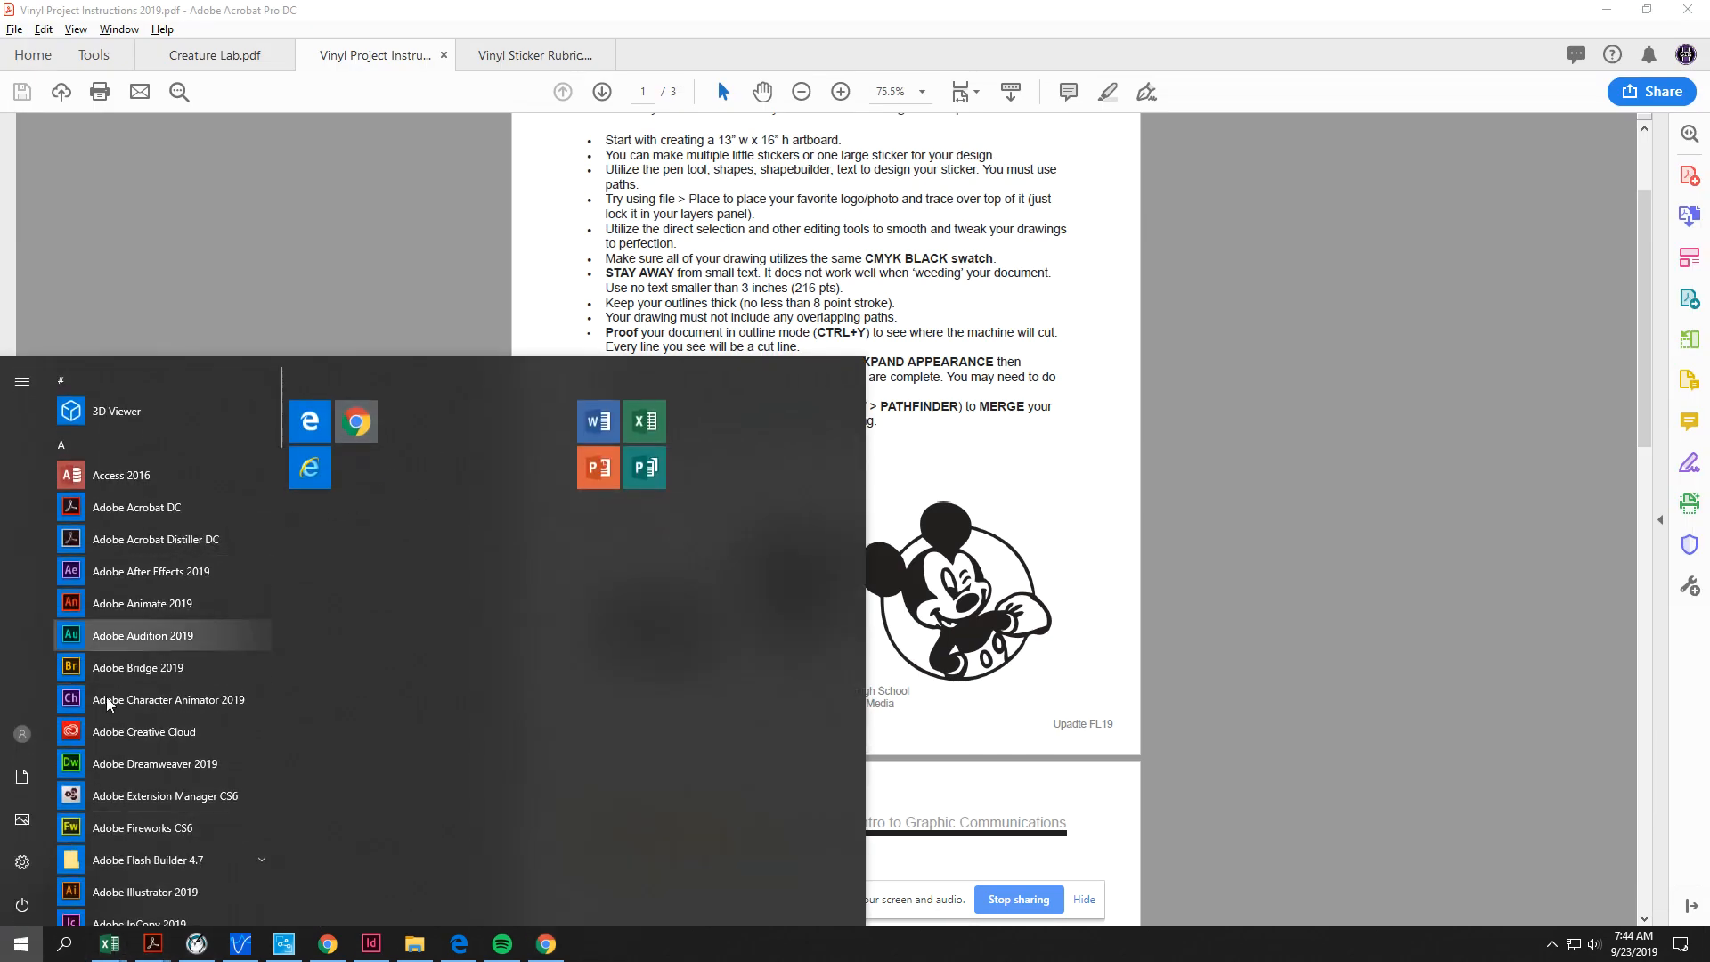
left_click(134, 891)
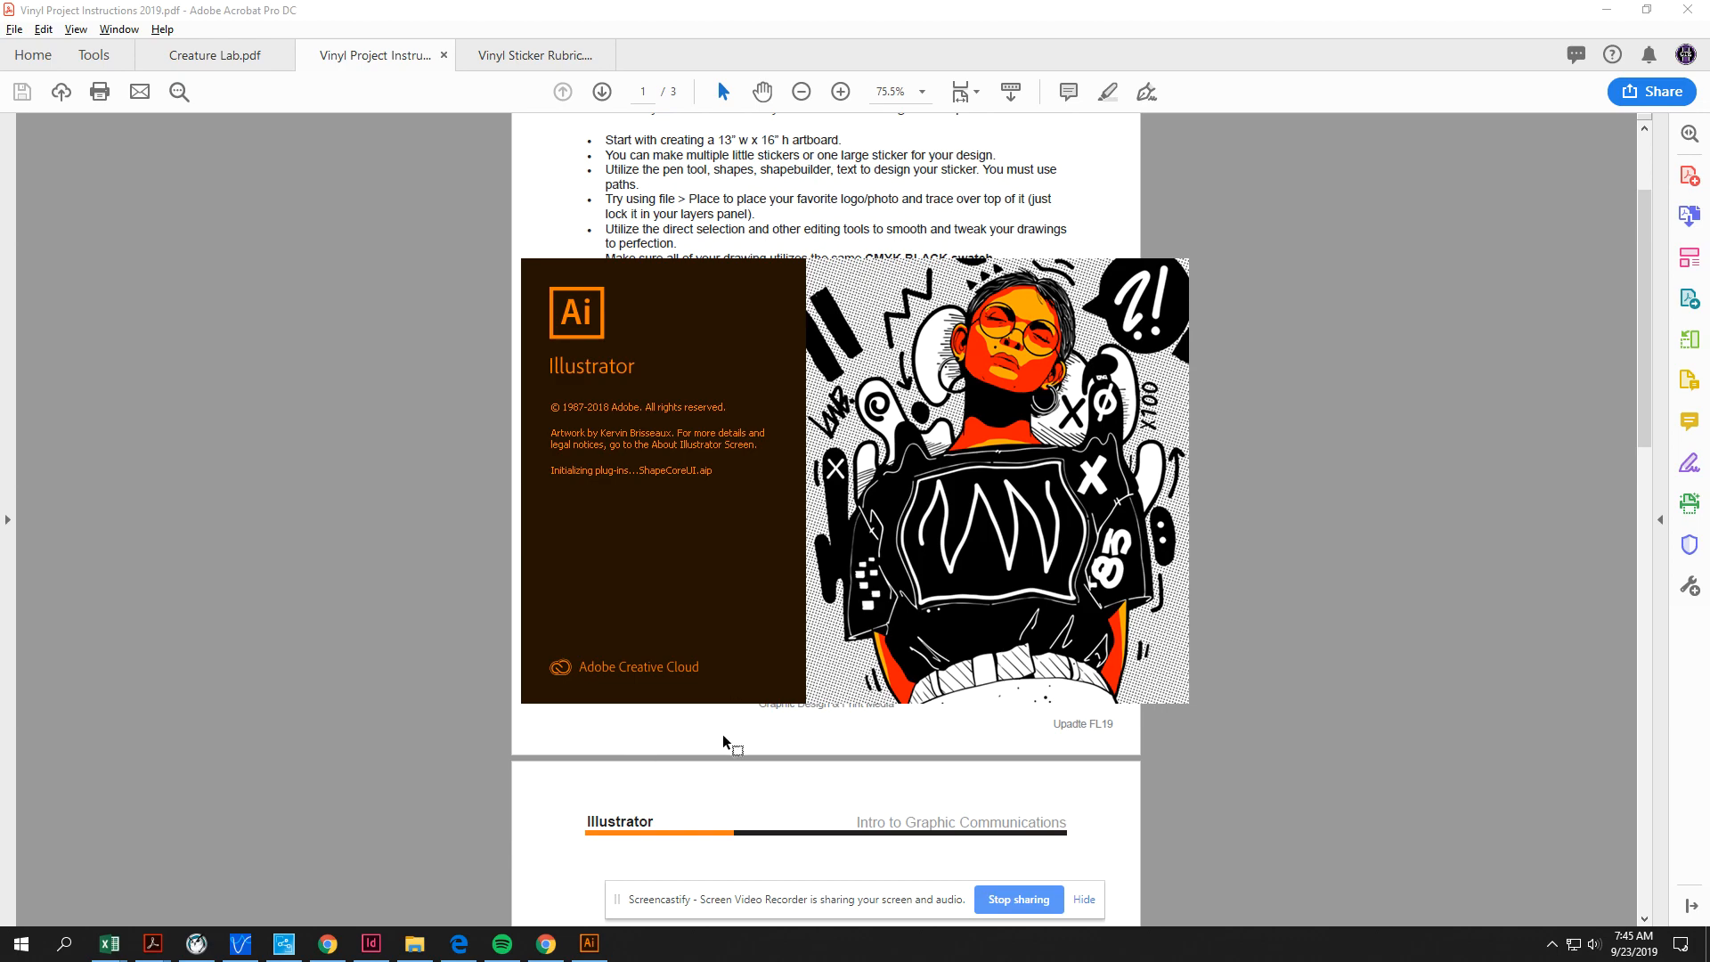
mouse_move(609, 937)
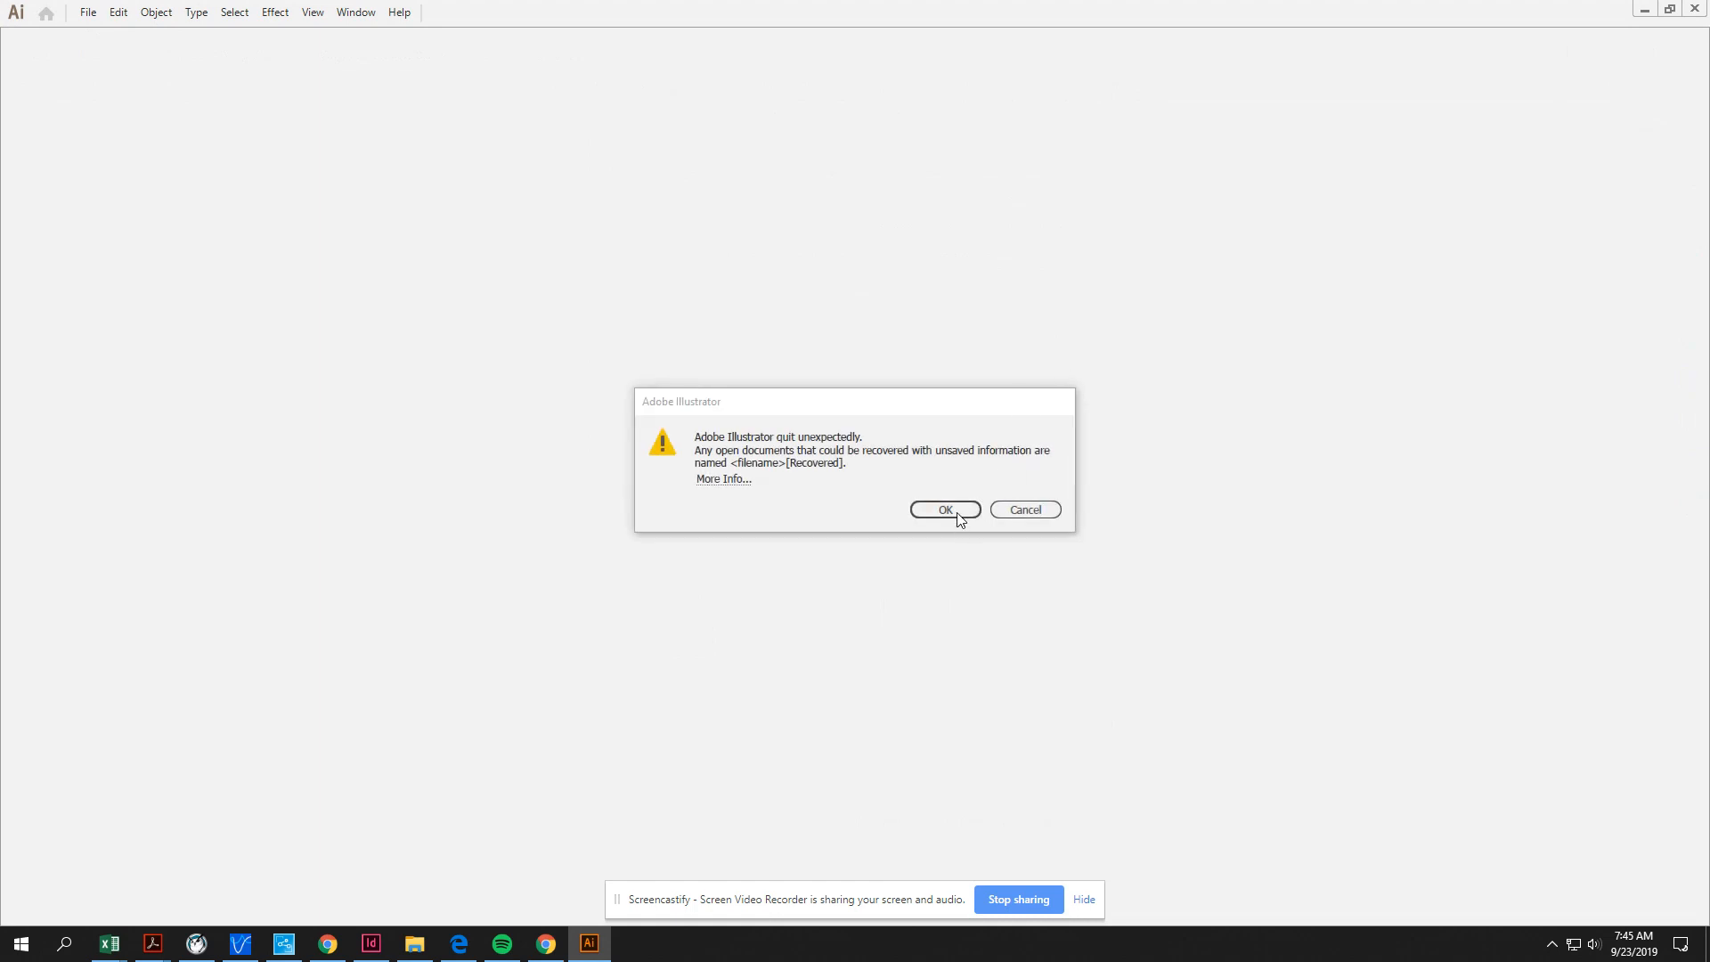
left_click(955, 511)
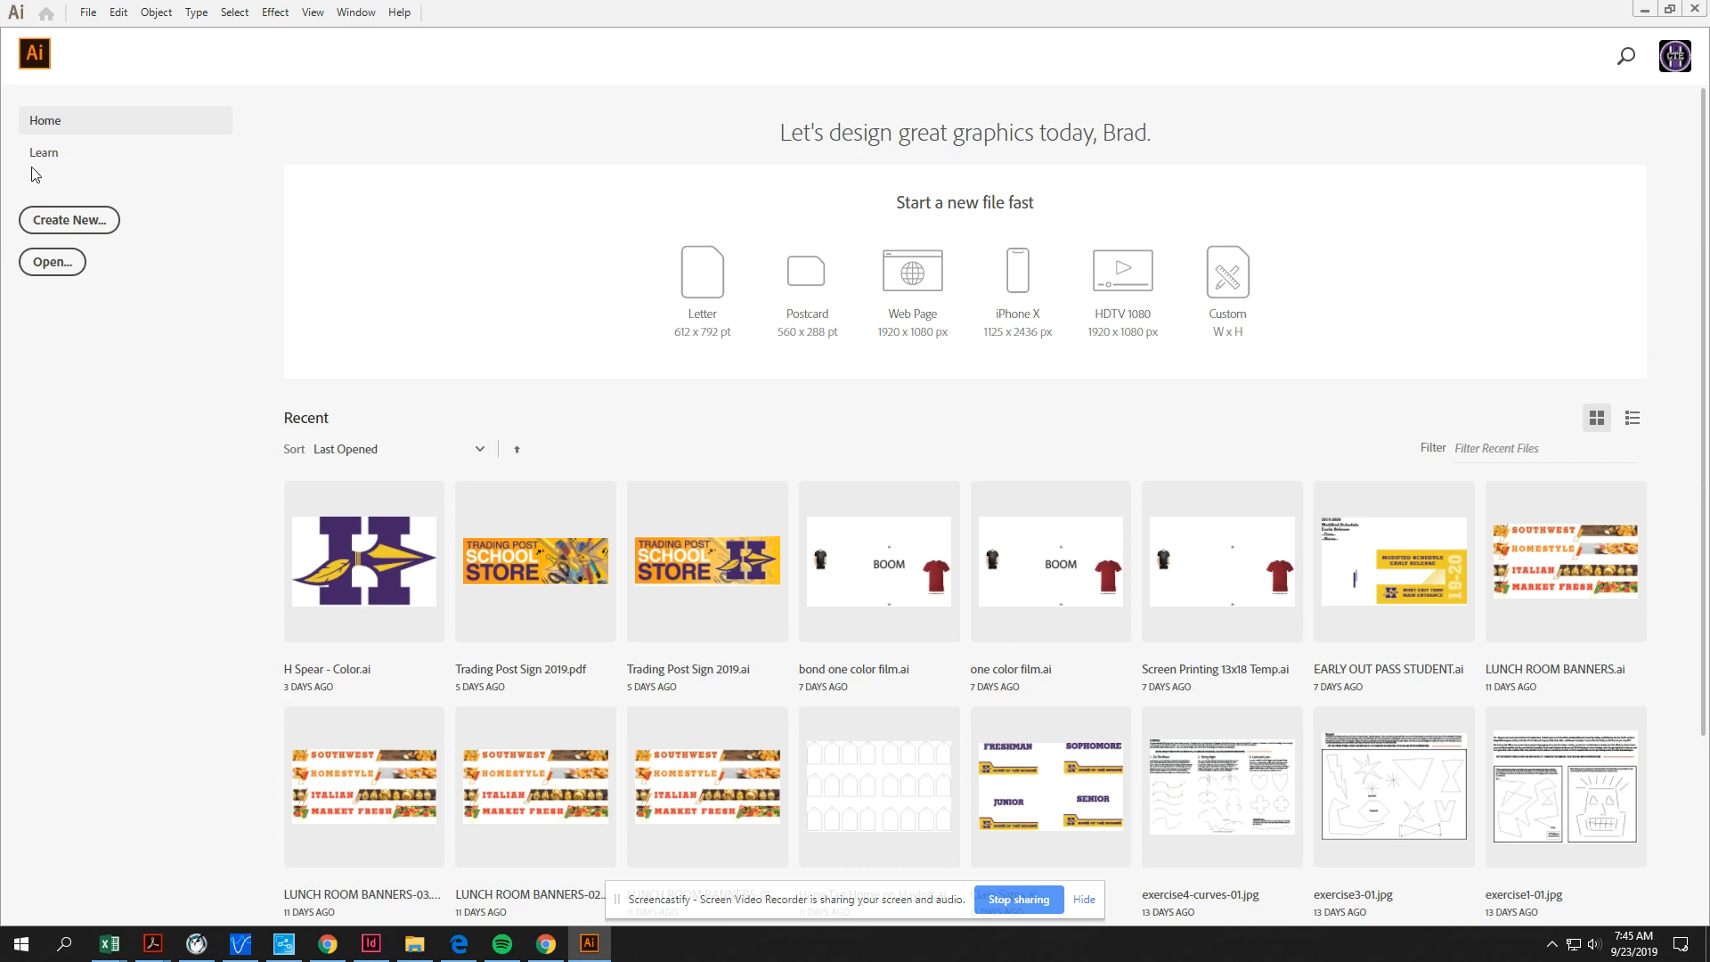
left_click(59, 246)
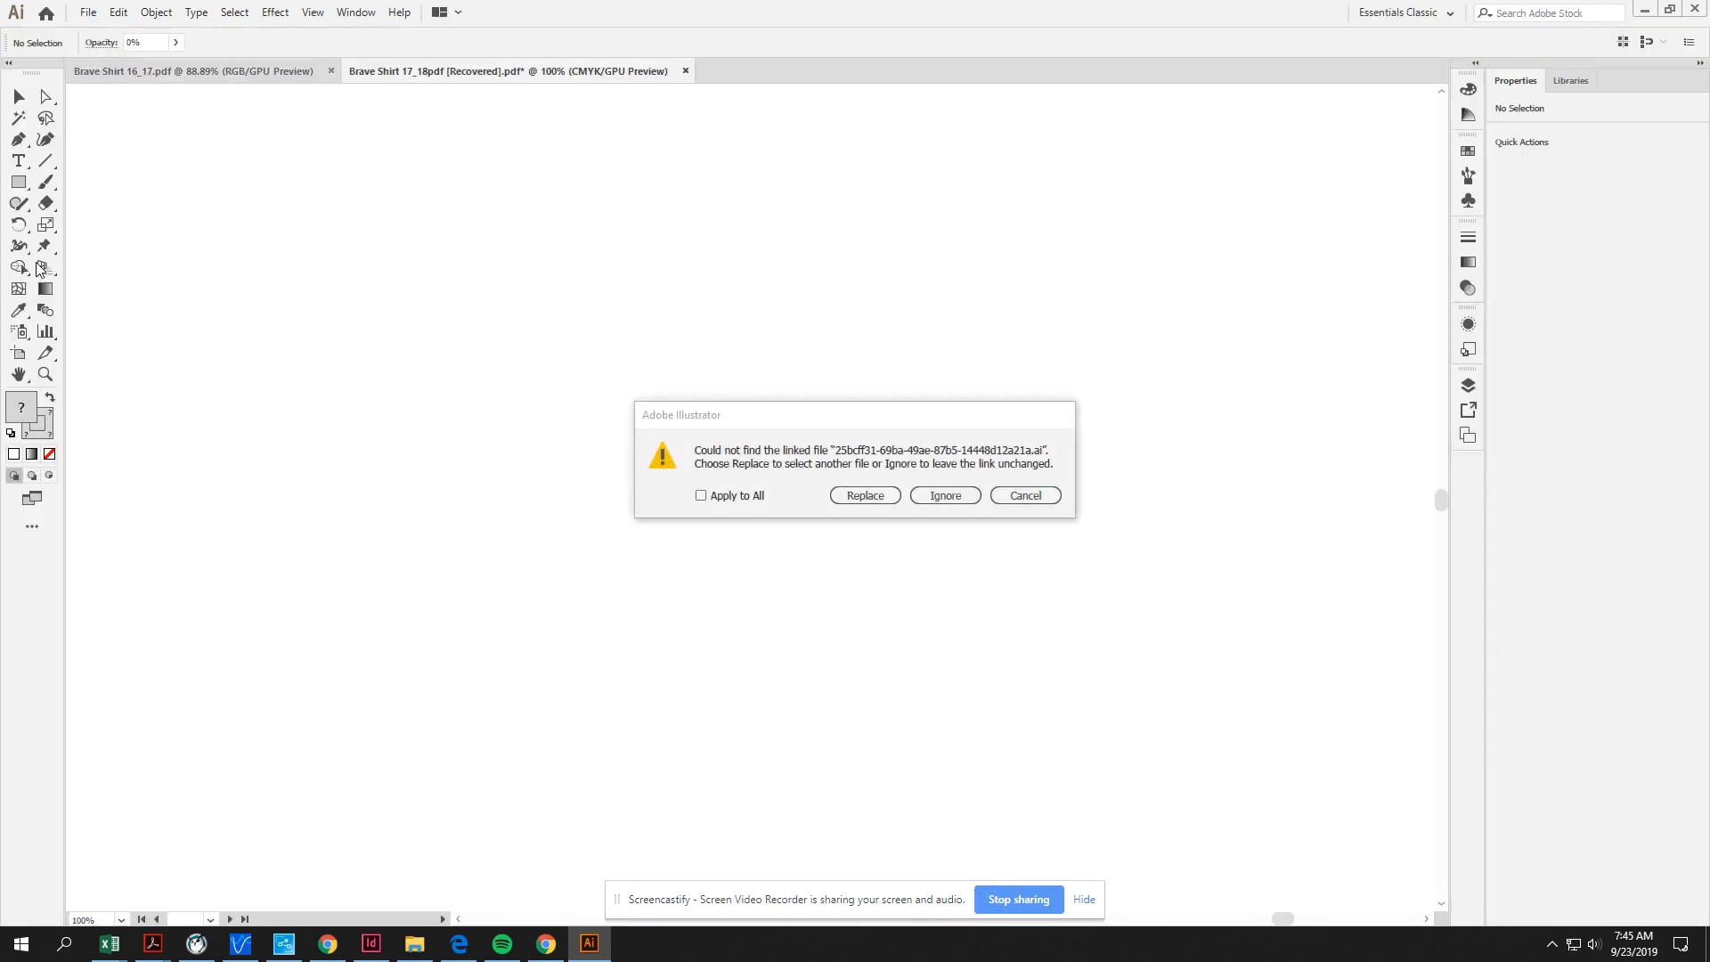
Step: Ignore the missing linked files so the recovered documents can open
left_click(933, 500)
left_click(935, 499)
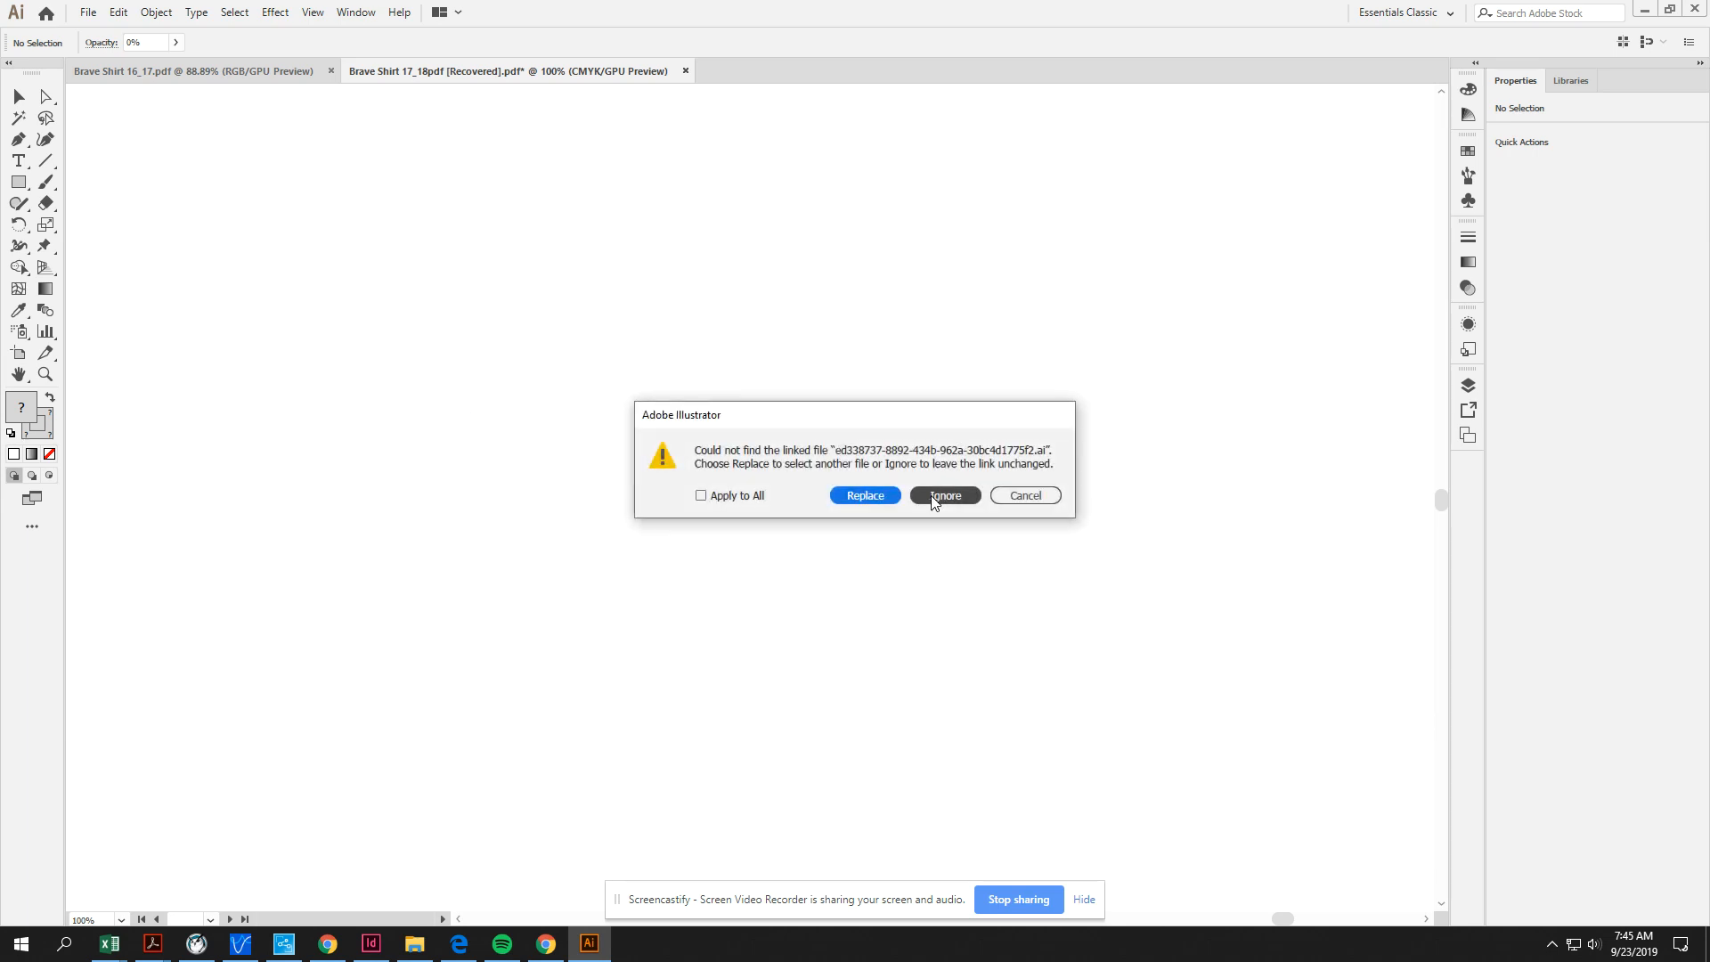
left_click(937, 497)
left_click(939, 497)
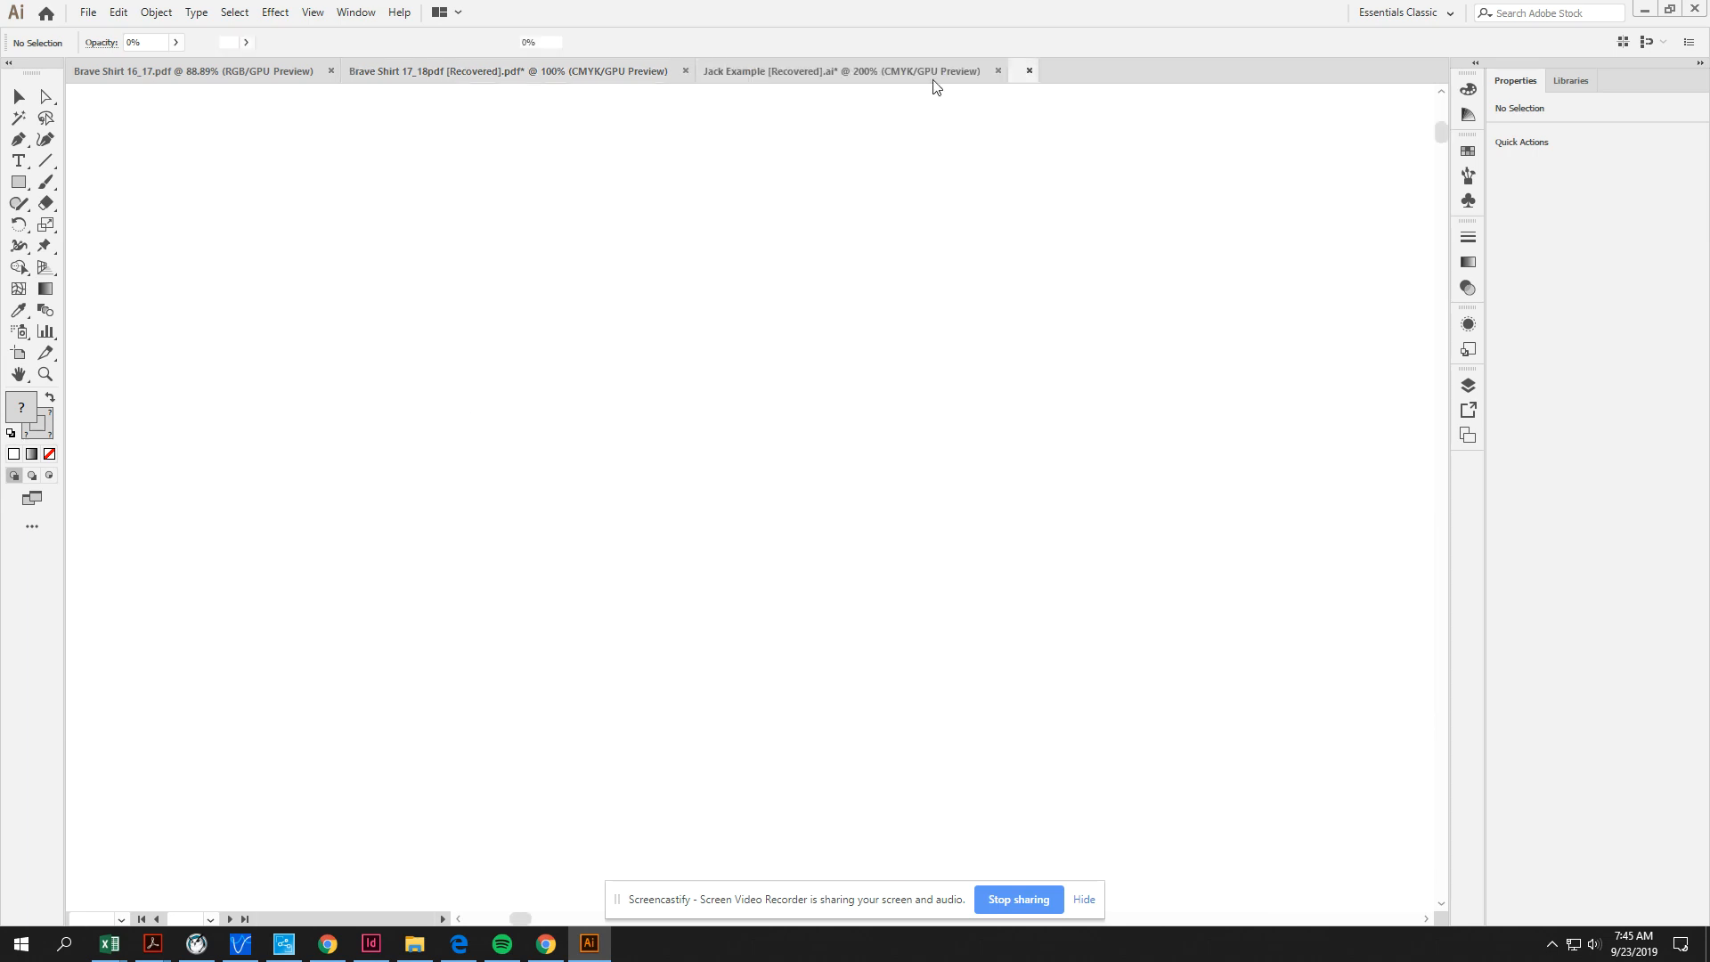
Step: In the recovered Jack Example document, paint the missing stitches along the left part of the mouth with the Paintbrush
left_click(865, 71)
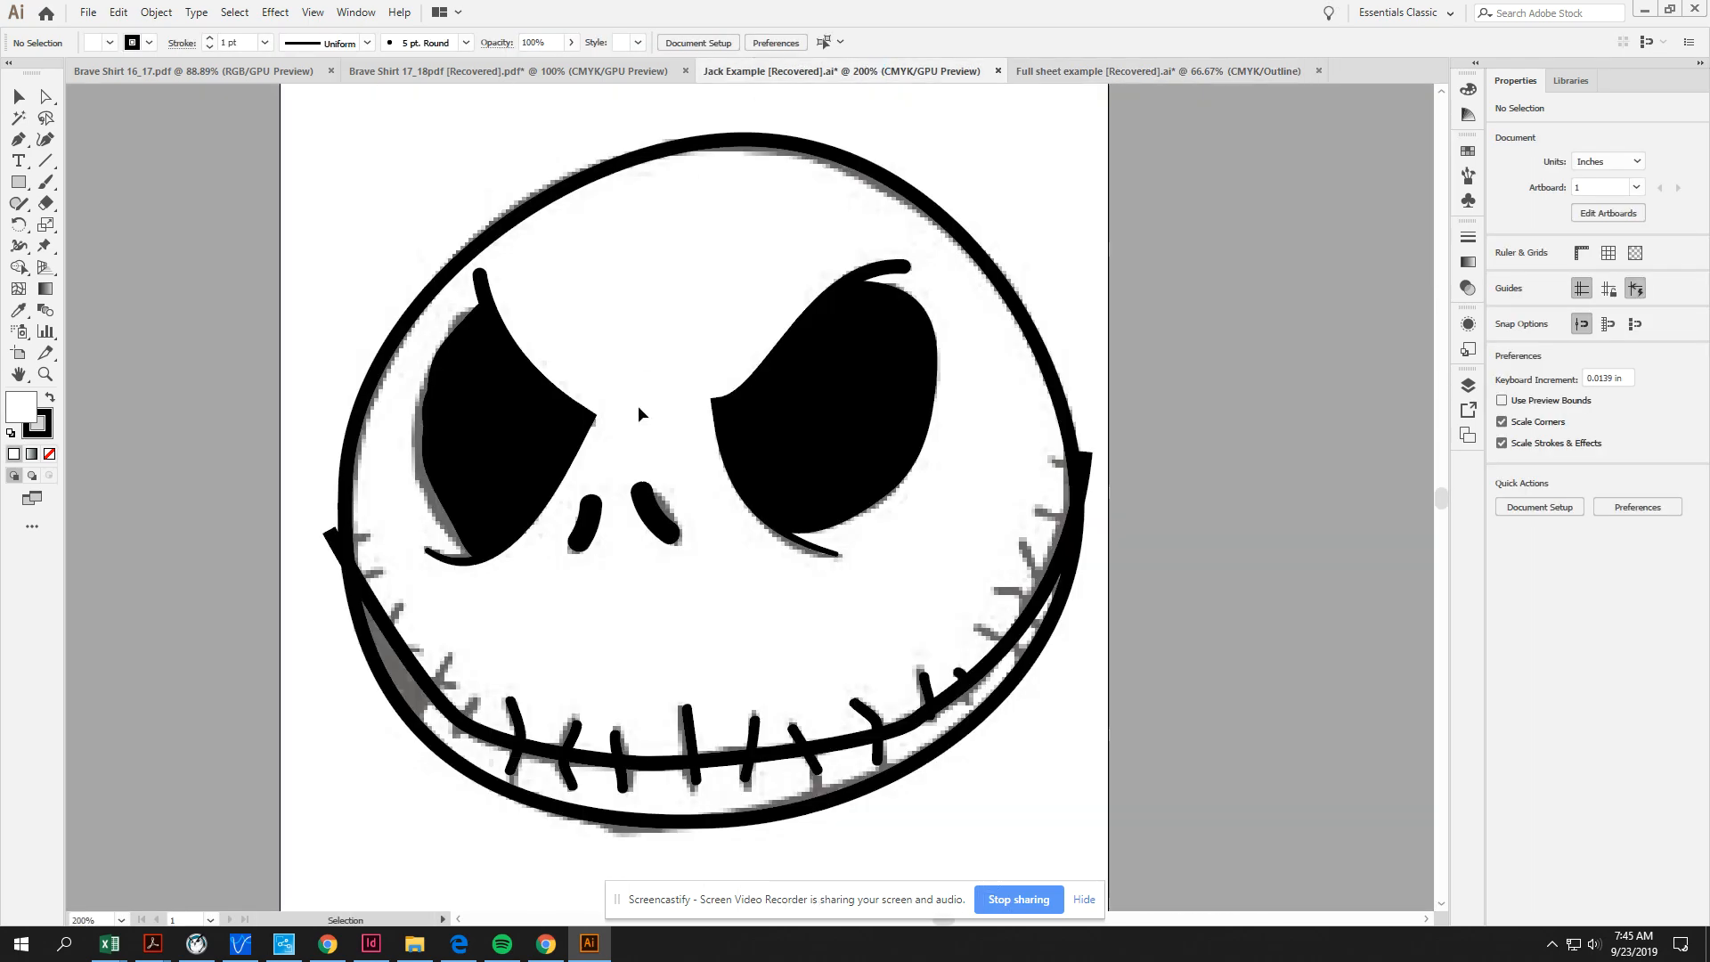
left_click(48, 182)
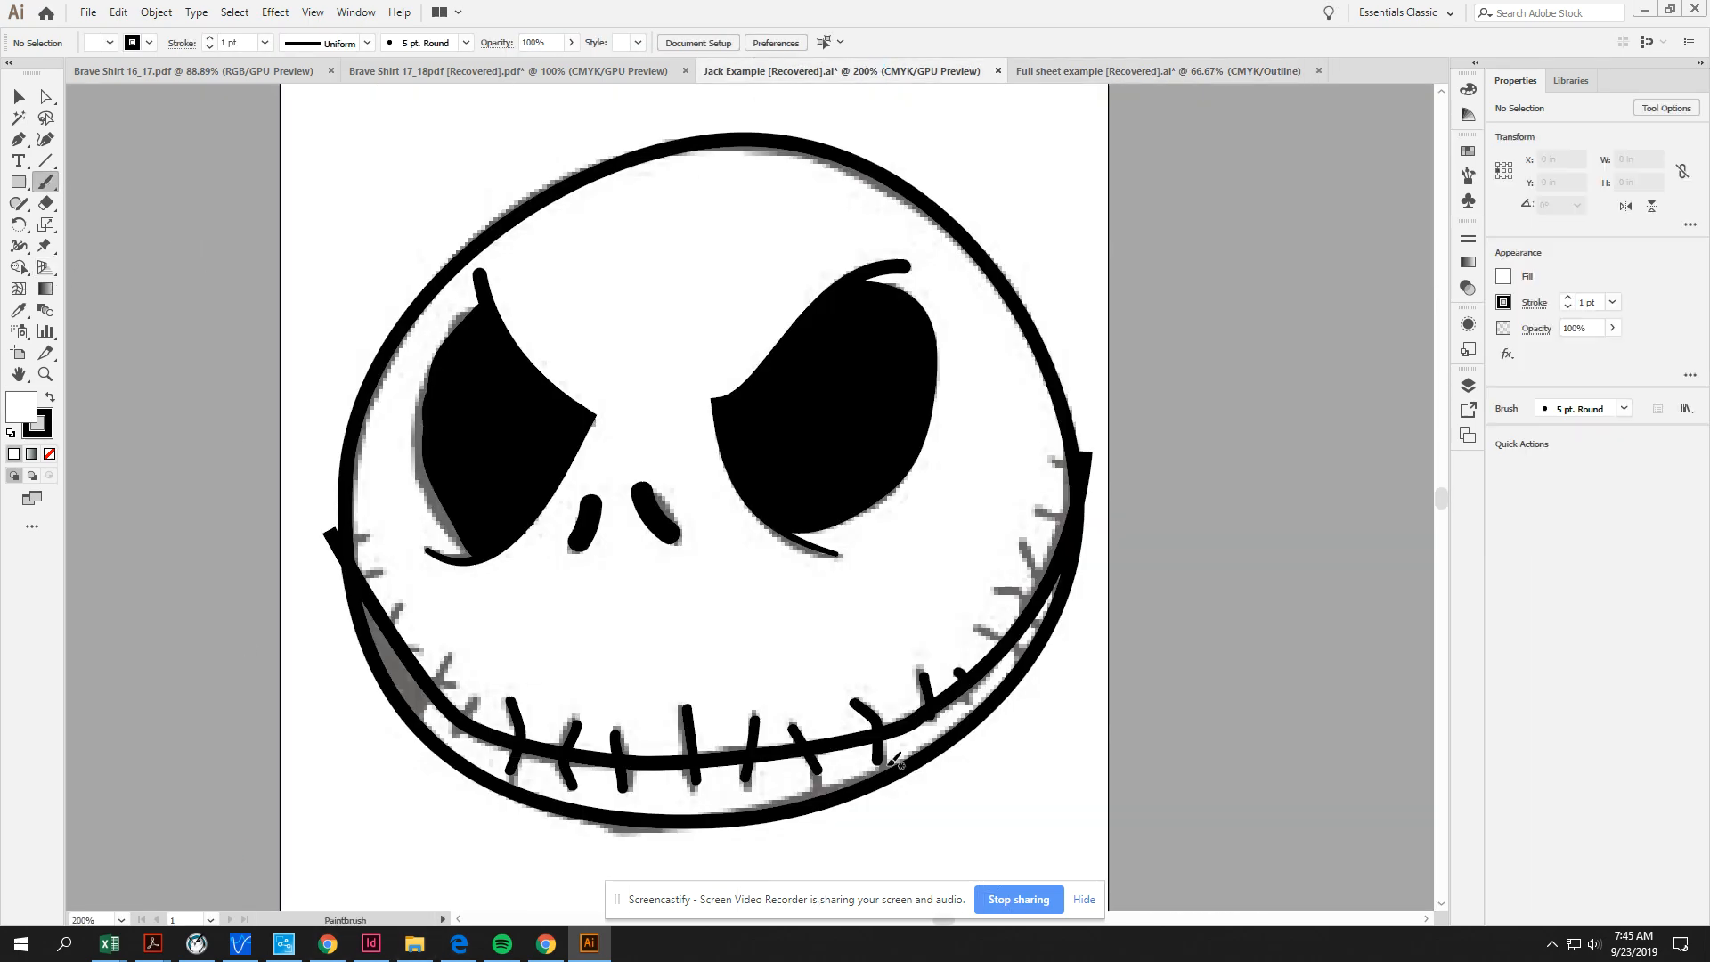
left_click_drag(472, 698, 445, 746)
left_click_drag(455, 660, 434, 684)
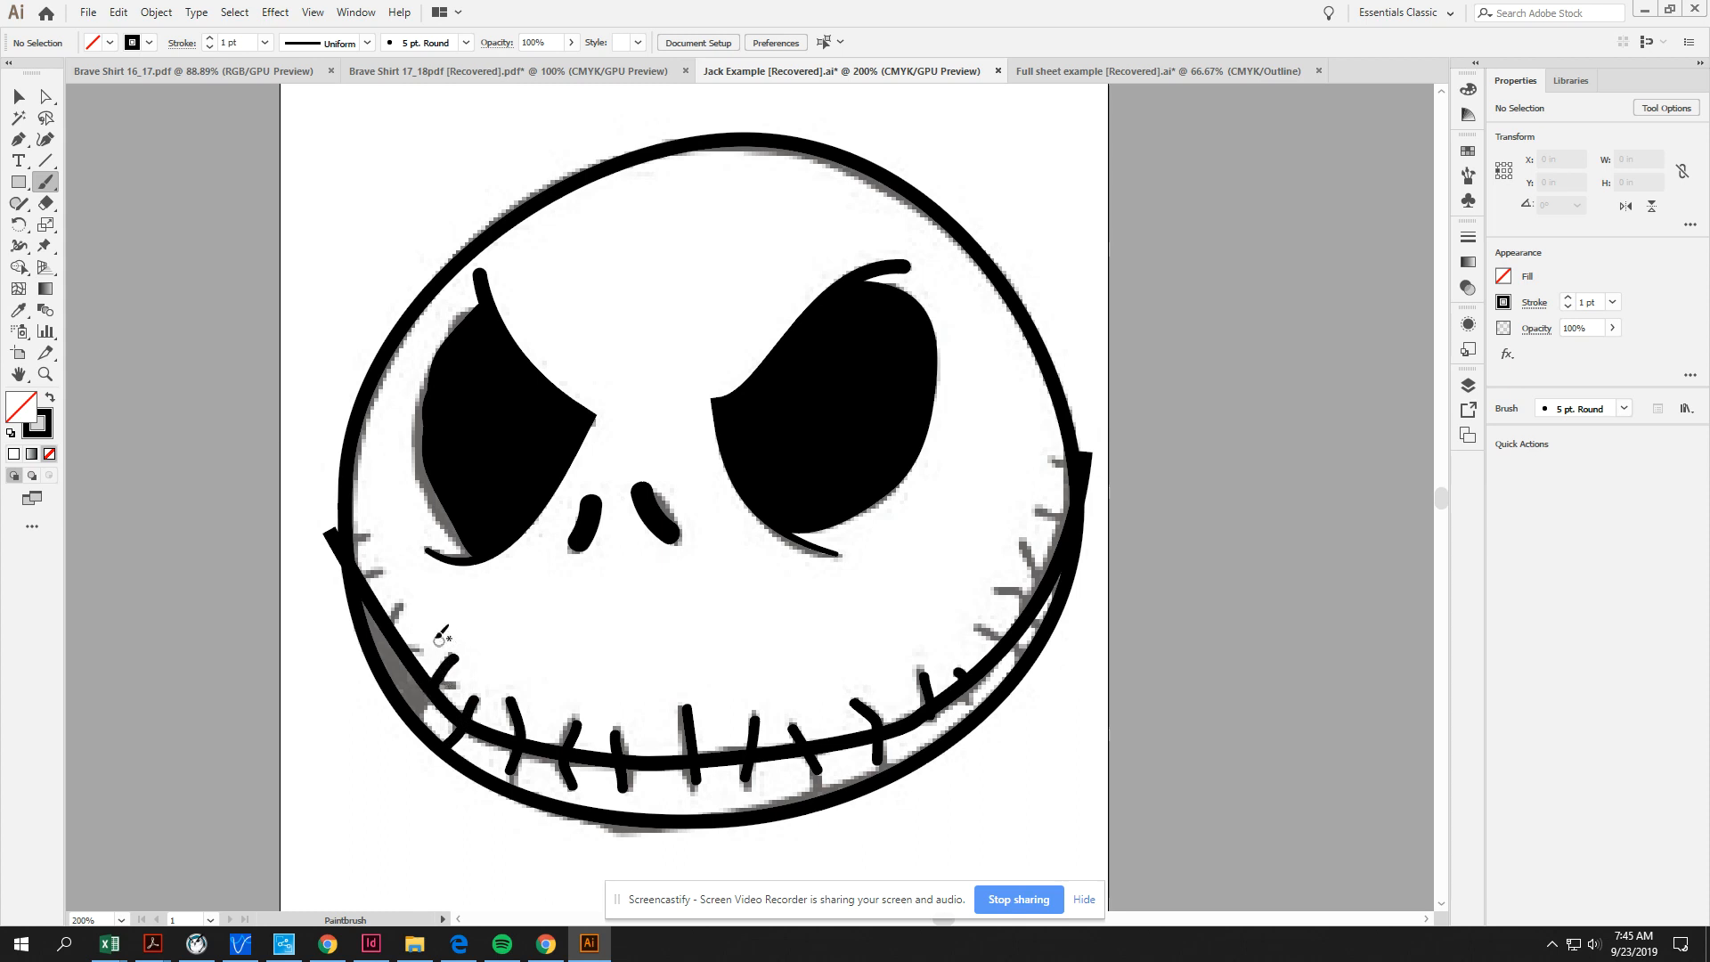
mouse_move(403, 600)
left_mouse_down()
mouse_move(393, 623)
mouse_move(360, 583)
left_mouse_up()
Step: Select all the skull artwork and remove the mouth line's ends that overhang the head outline with the Shape Builder
left_click(19, 96)
key("ctrl+a")
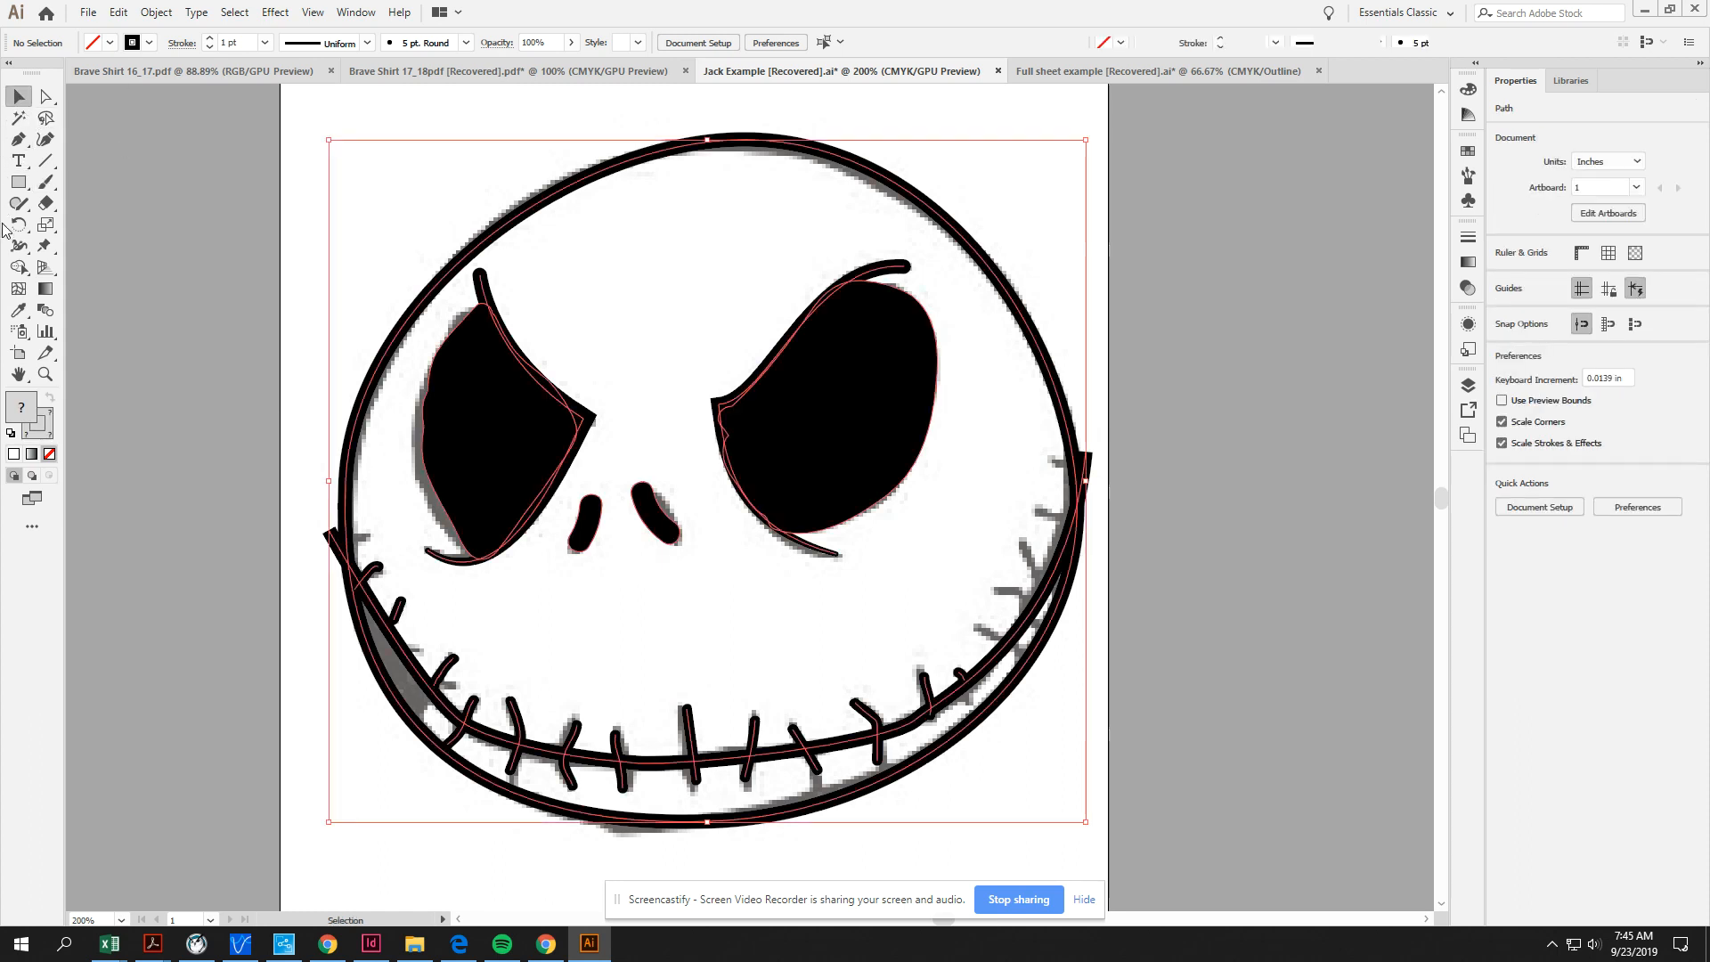
left_click(20, 266)
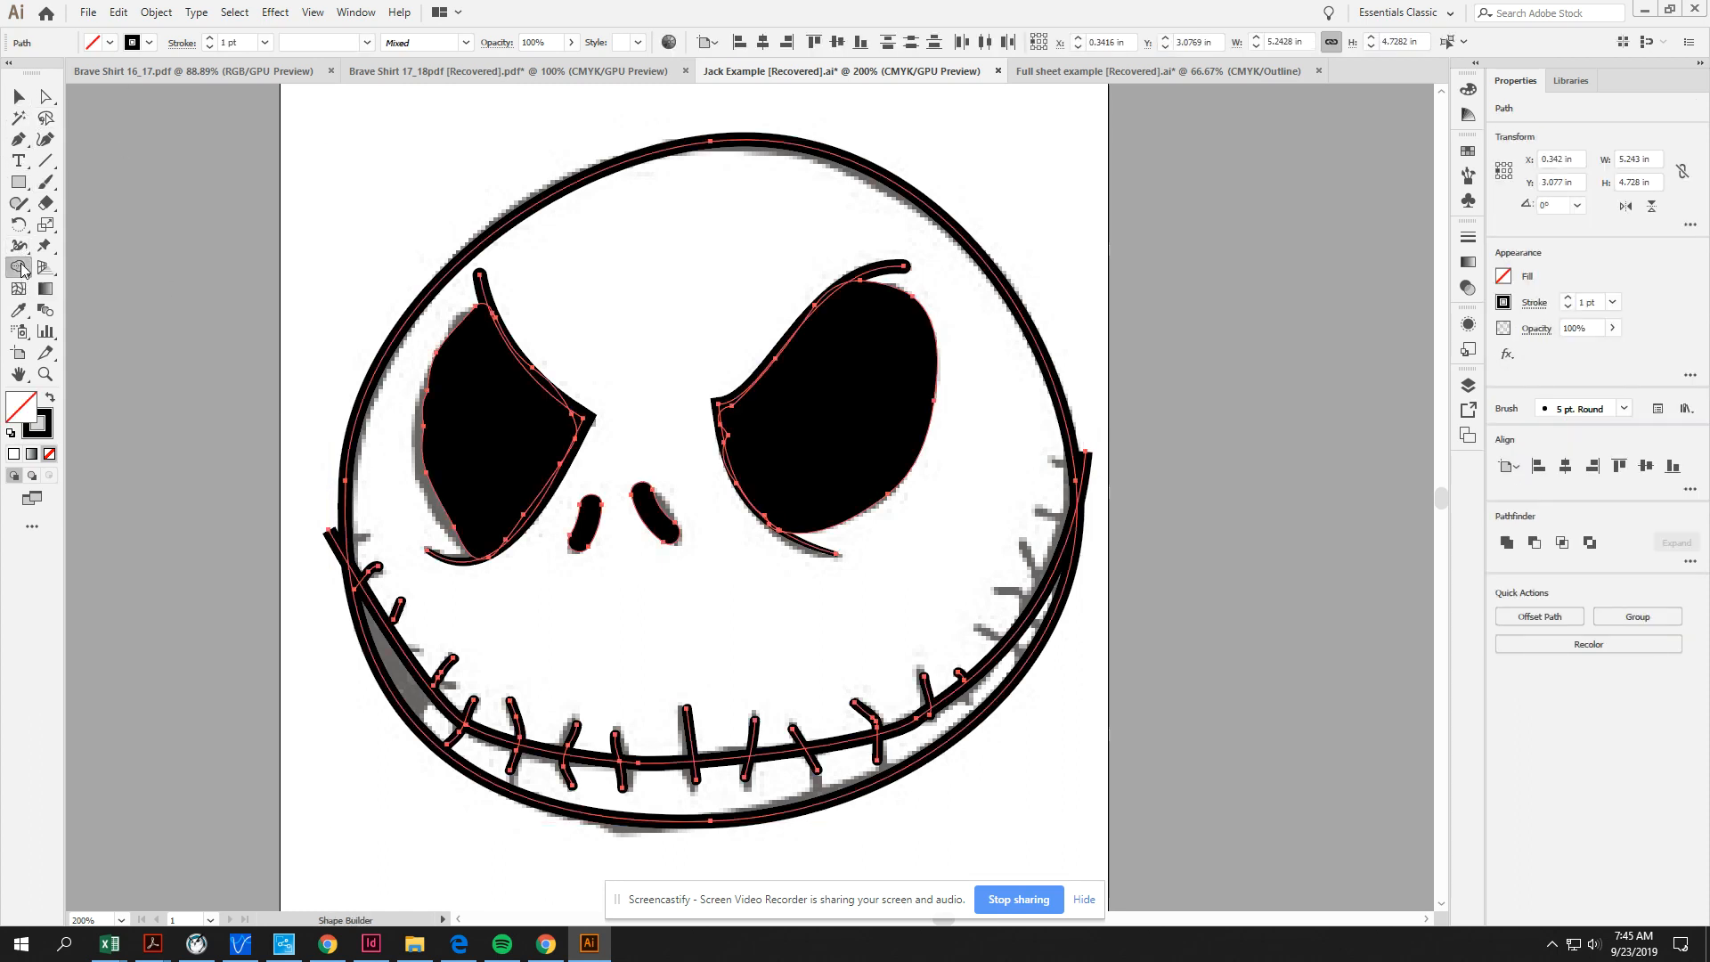
left_click(339, 533, "alt")
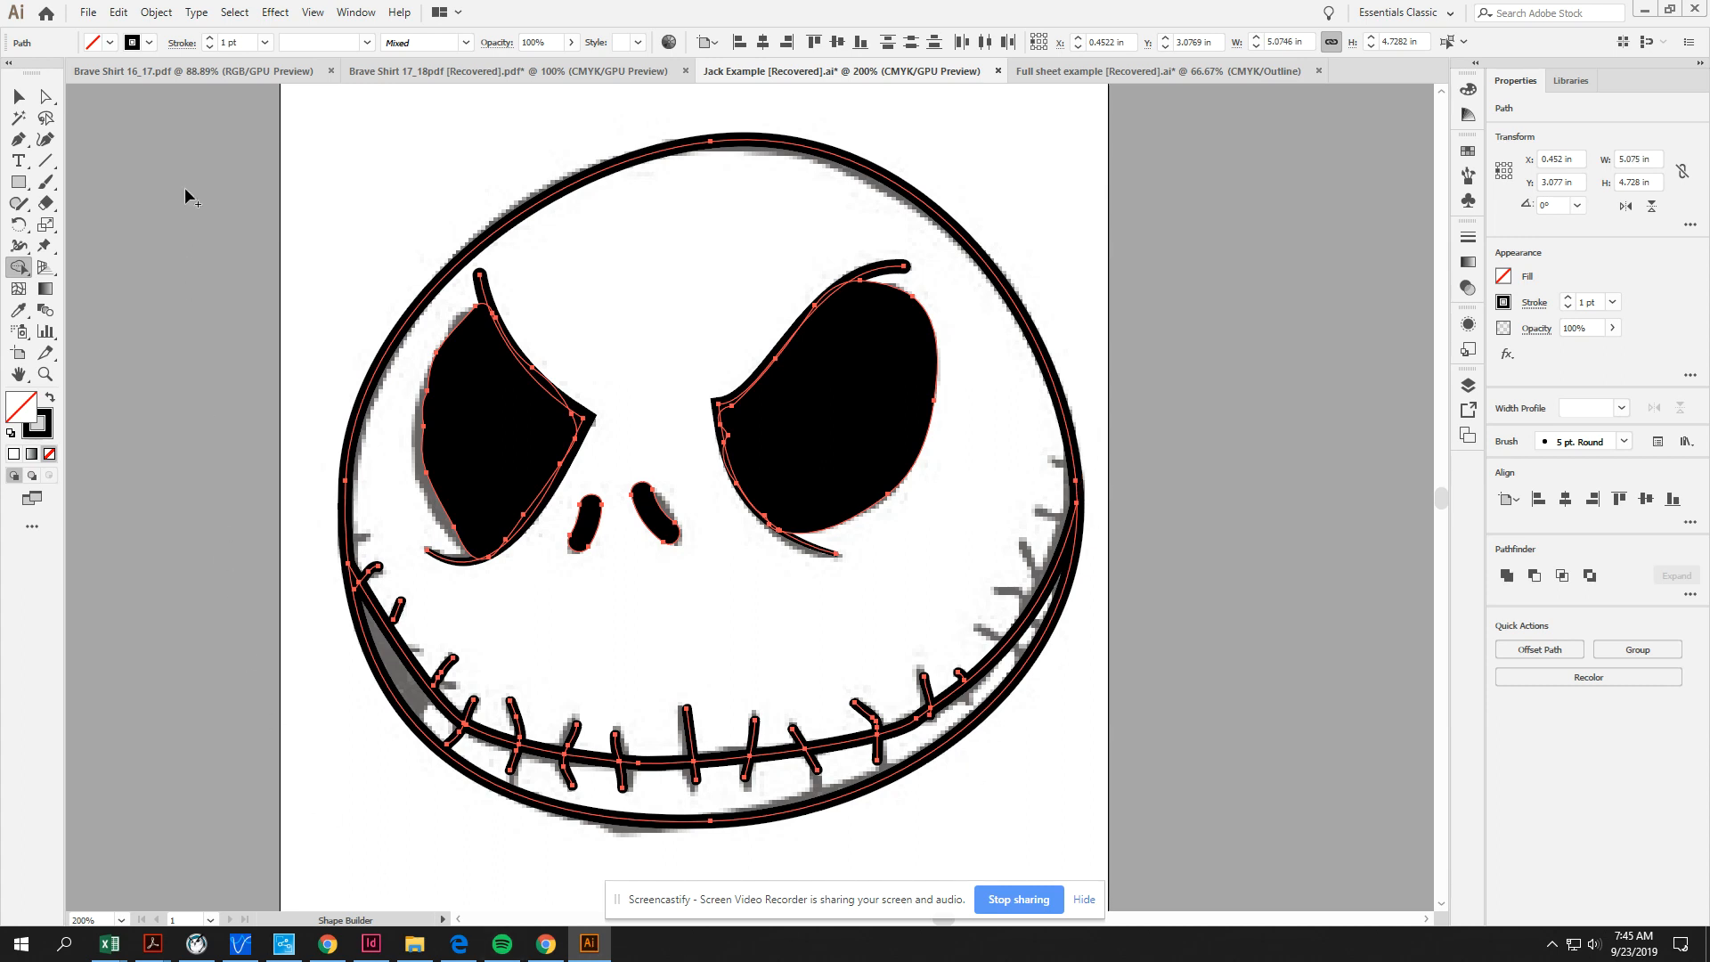
Step: Try to expand the appearance of the skull artwork and check its paths in outline view
left_click(154, 15)
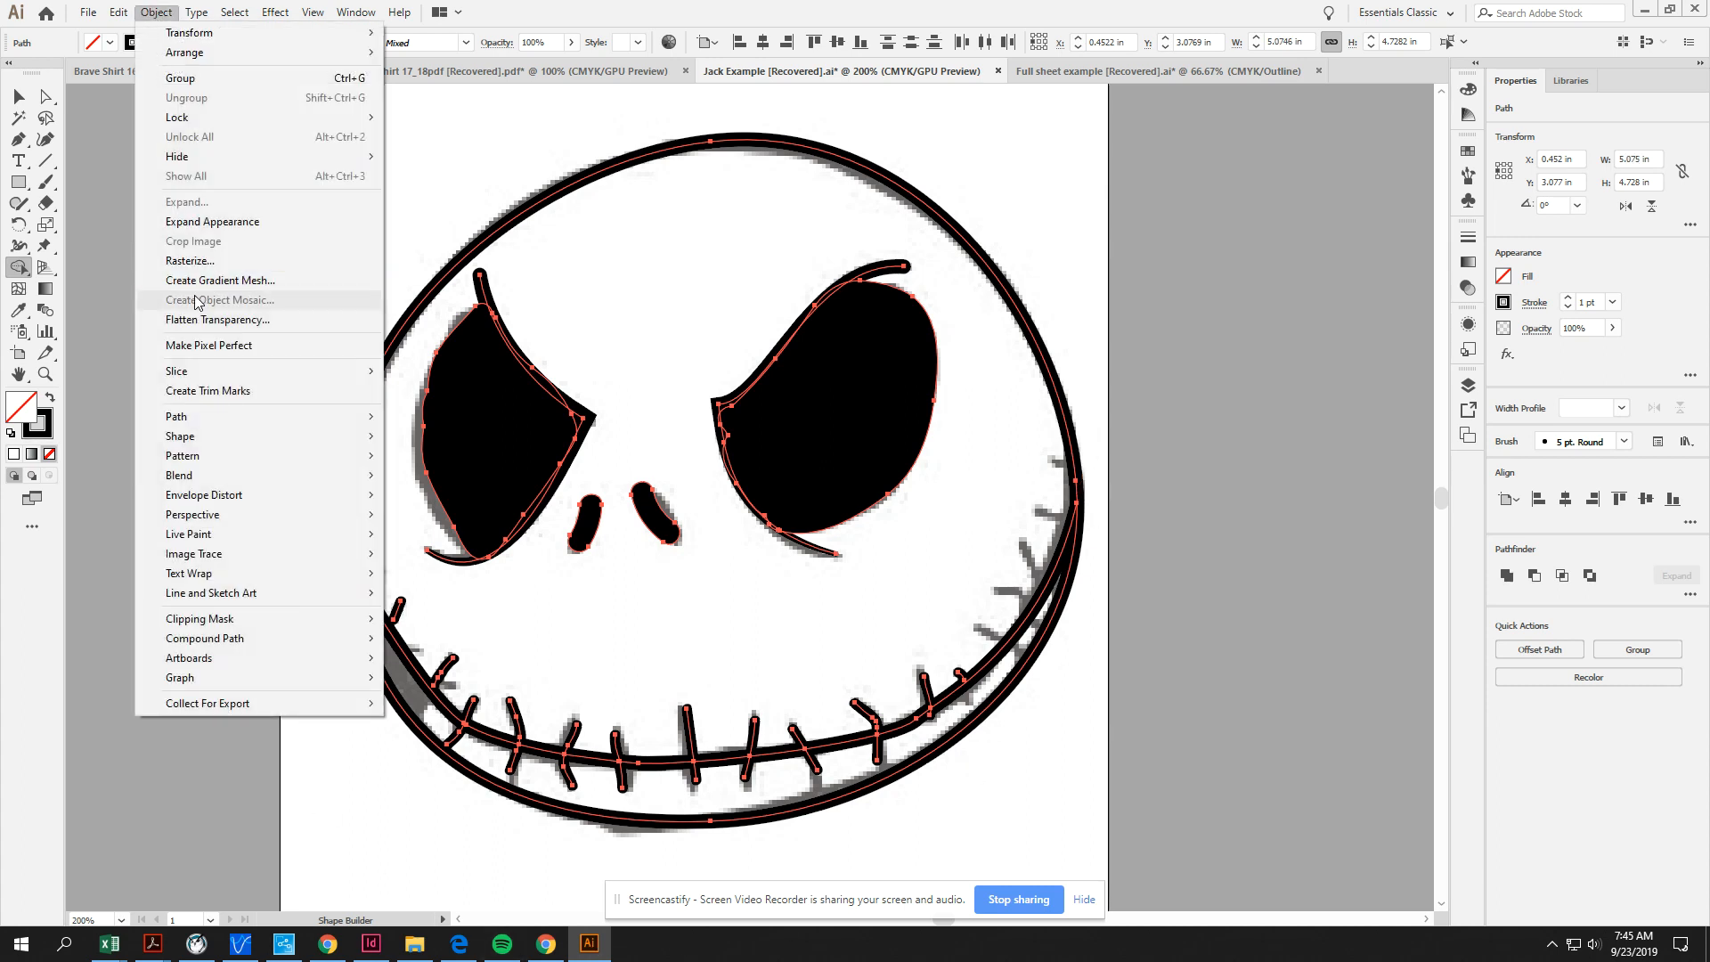
left_click(222, 222)
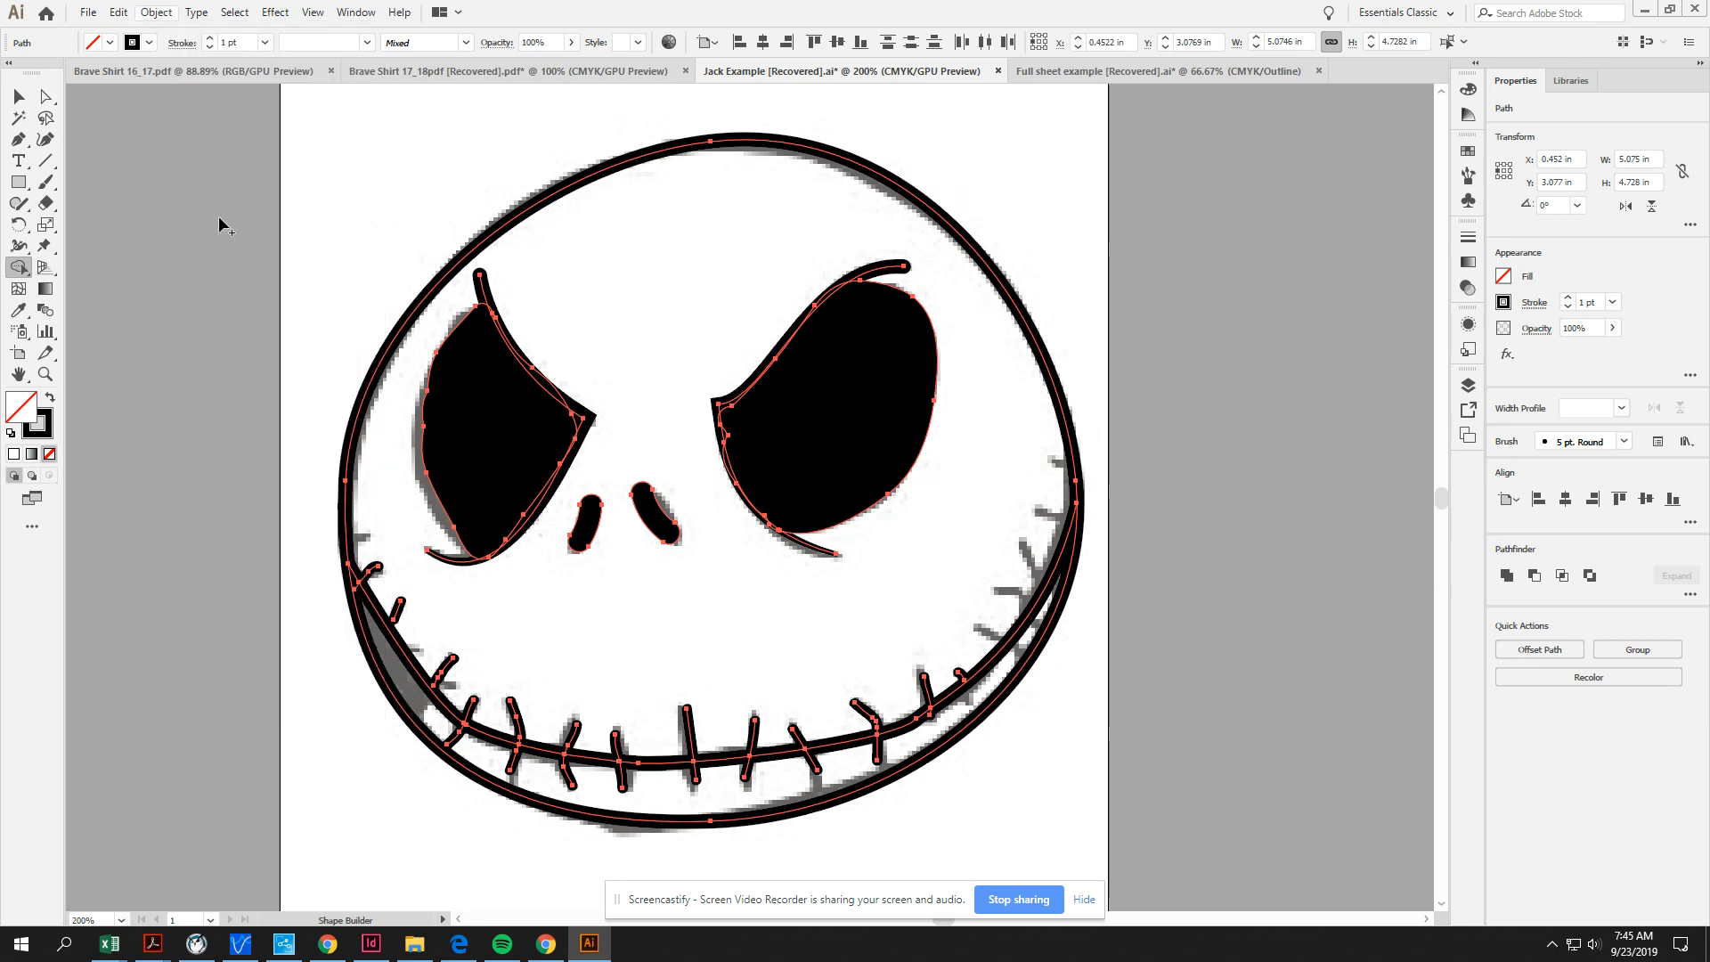
key("ctrl+y")
key("ctrl+y")
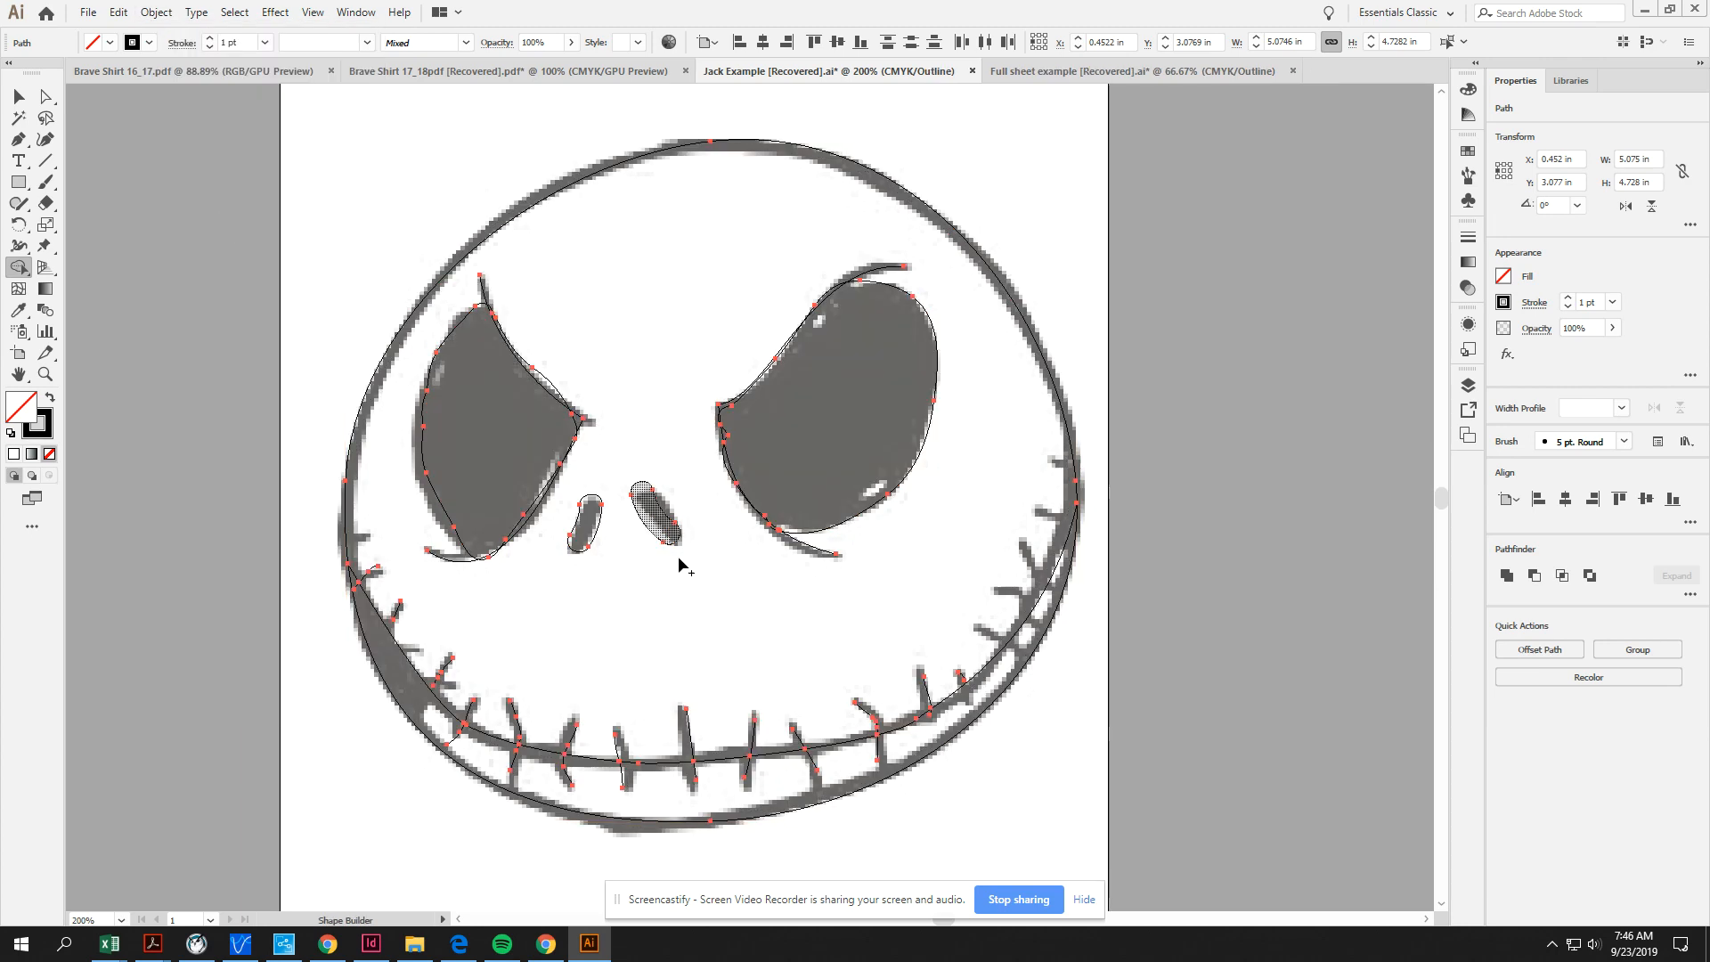
key("ctrl+y")
Step: Select all the skull artwork and expand the appearance of its brush strokes
left_click(19, 96)
key("ctrl+a")
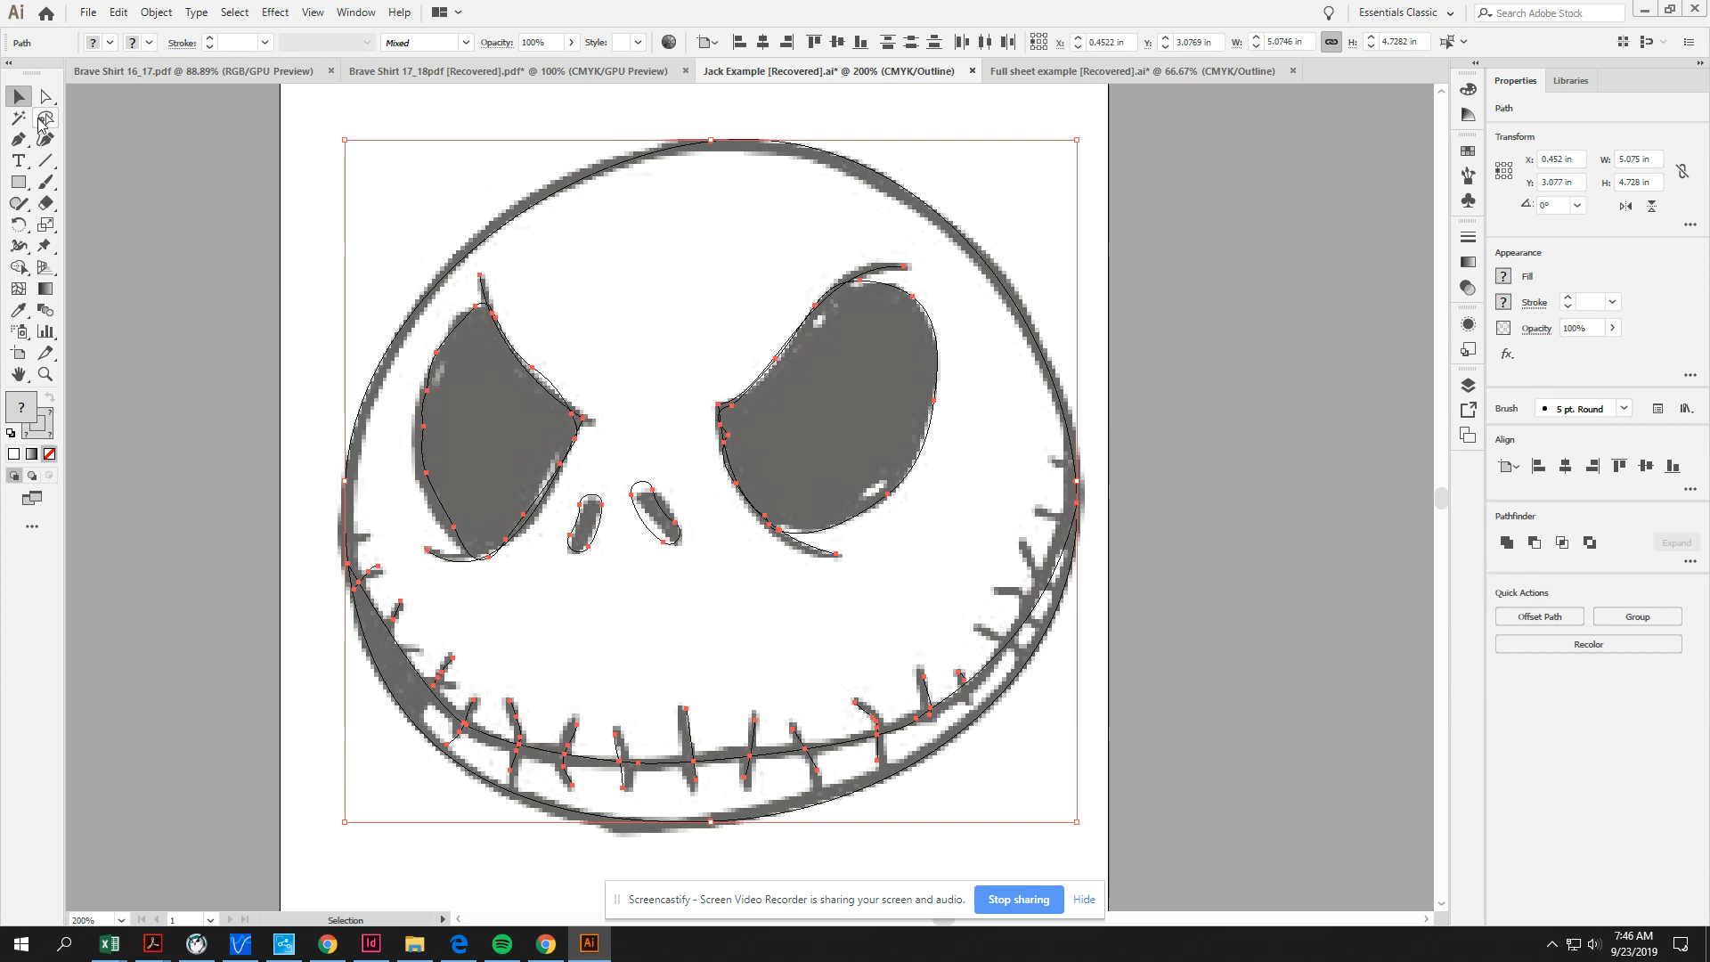
left_click(157, 11)
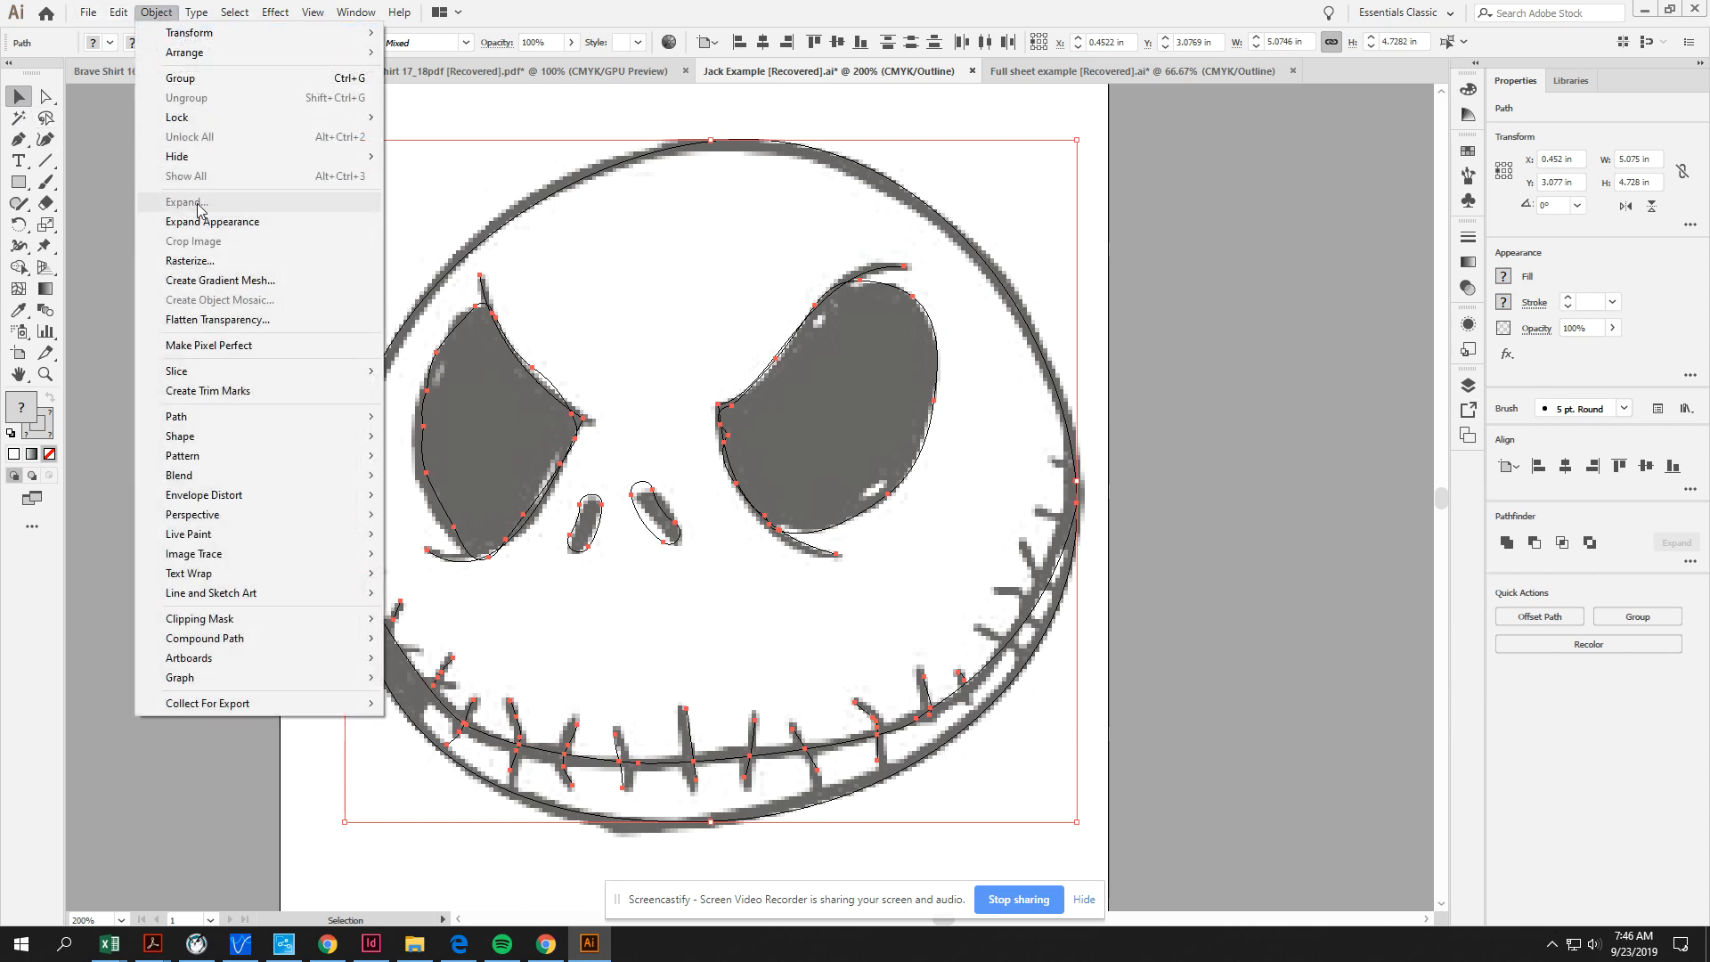
left_click(213, 218)
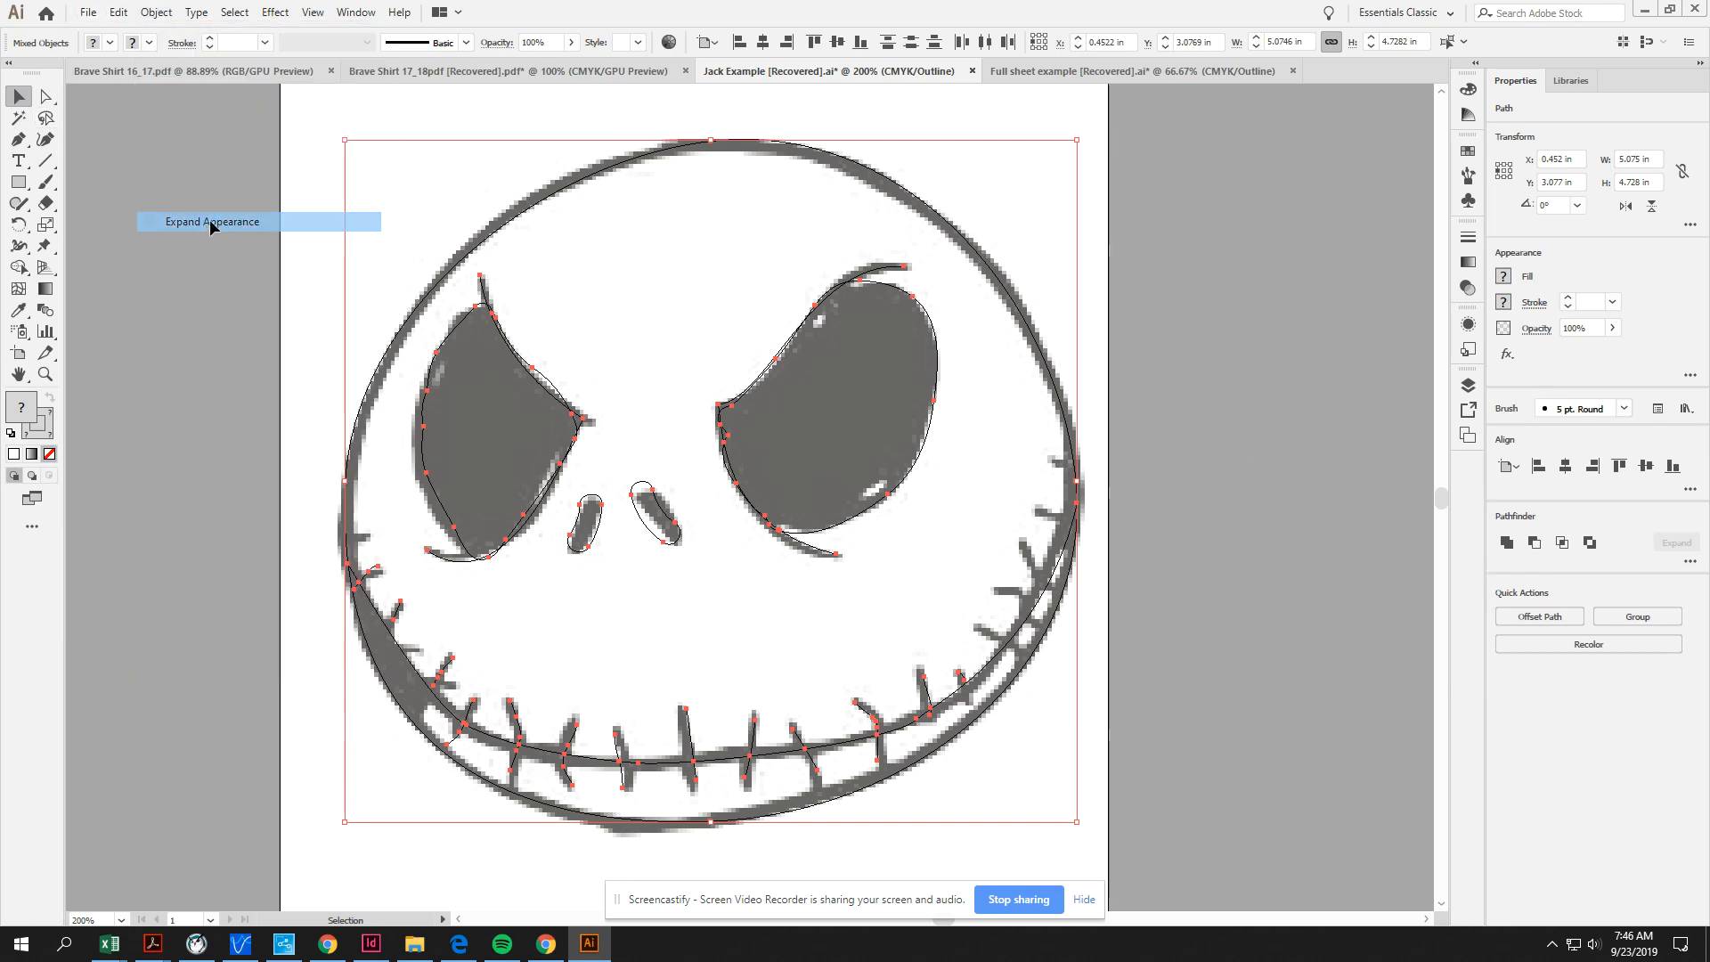
Step: Expand the fill and stroke of the selected skull artwork into filled shapes and return to the full preview
left_click(156, 12)
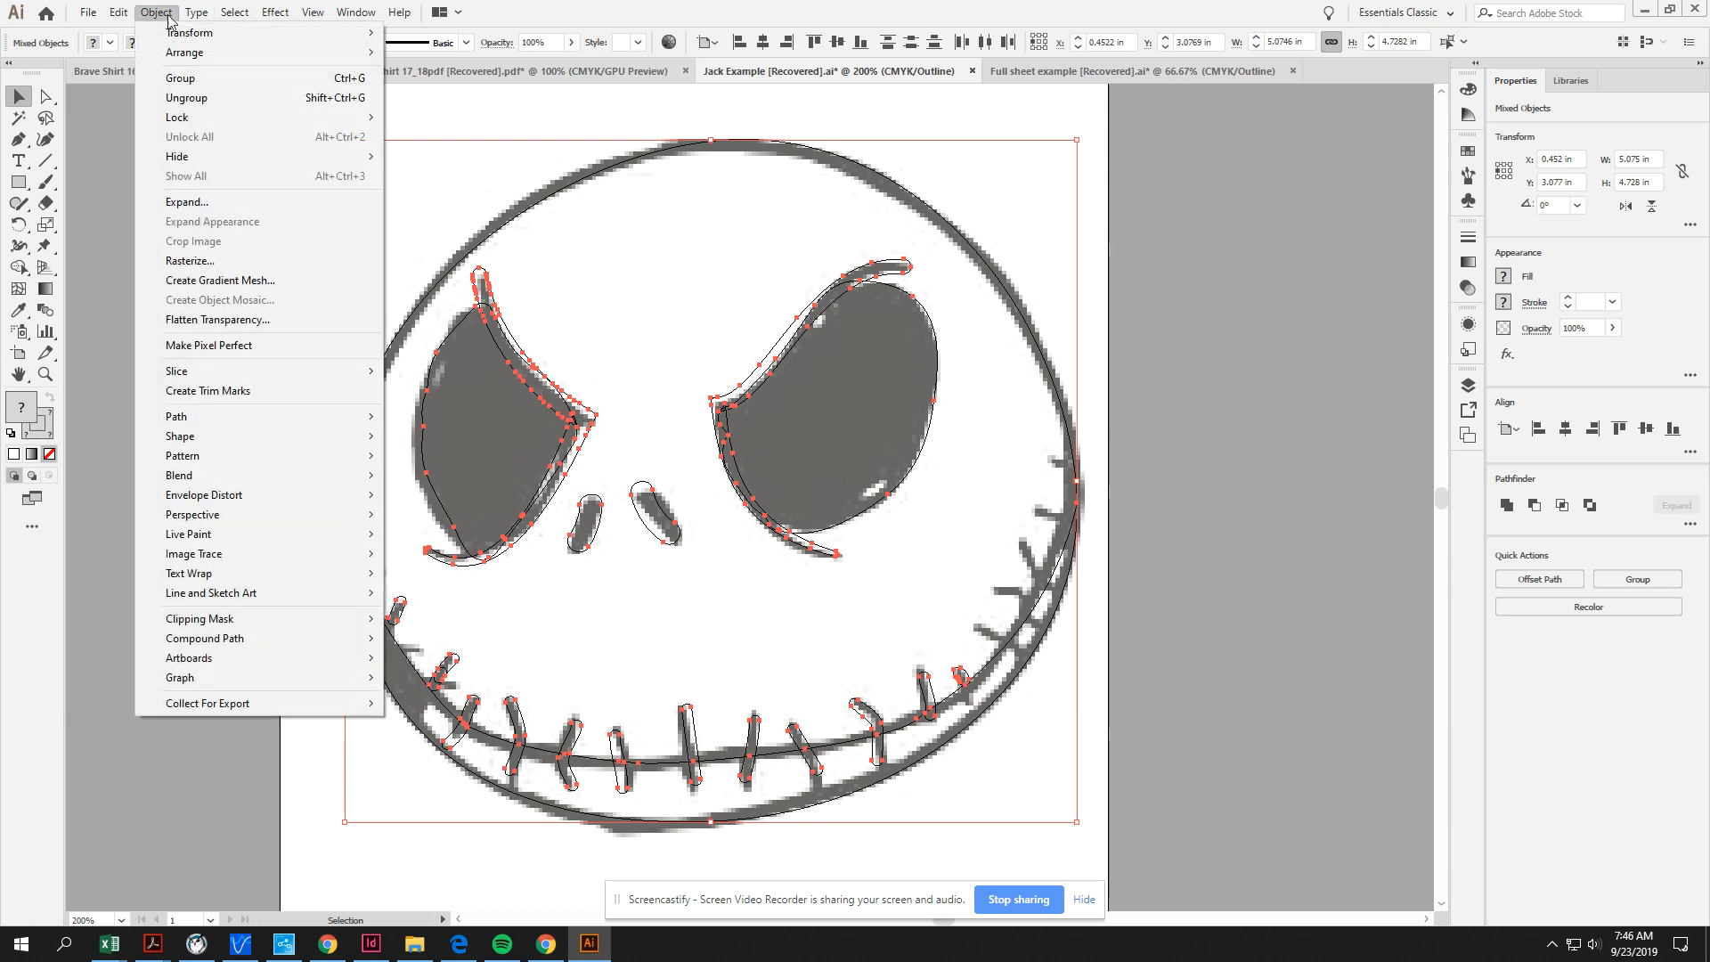
left_click(205, 201)
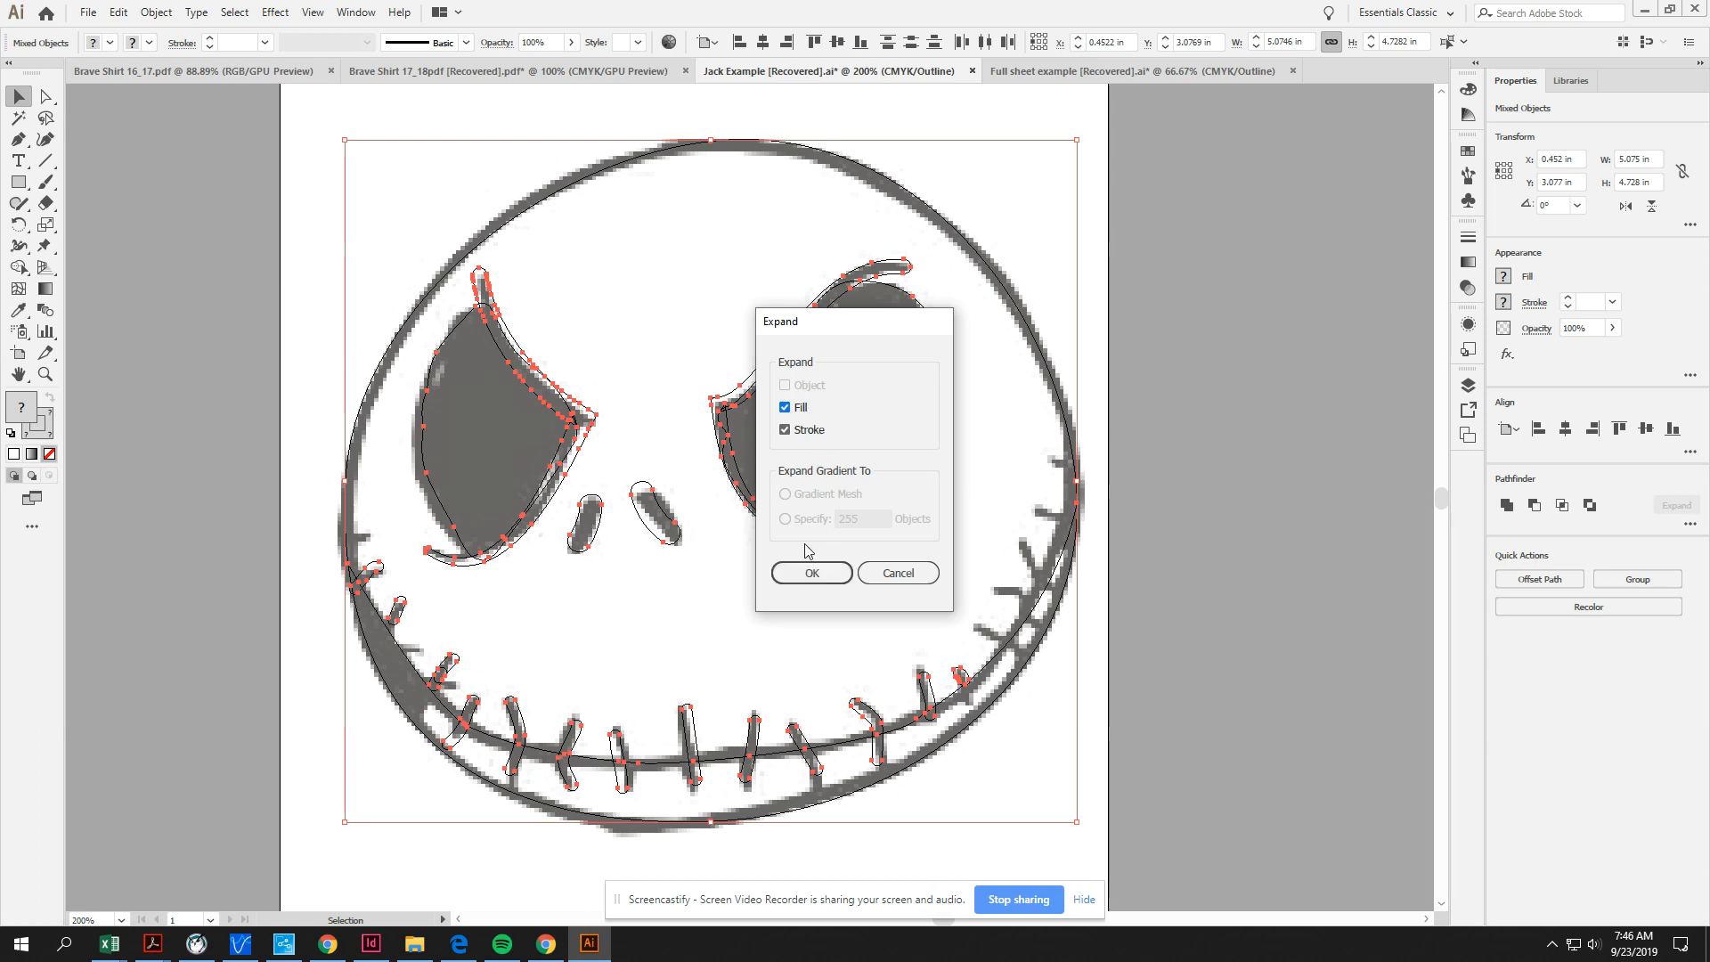
left_click(806, 571)
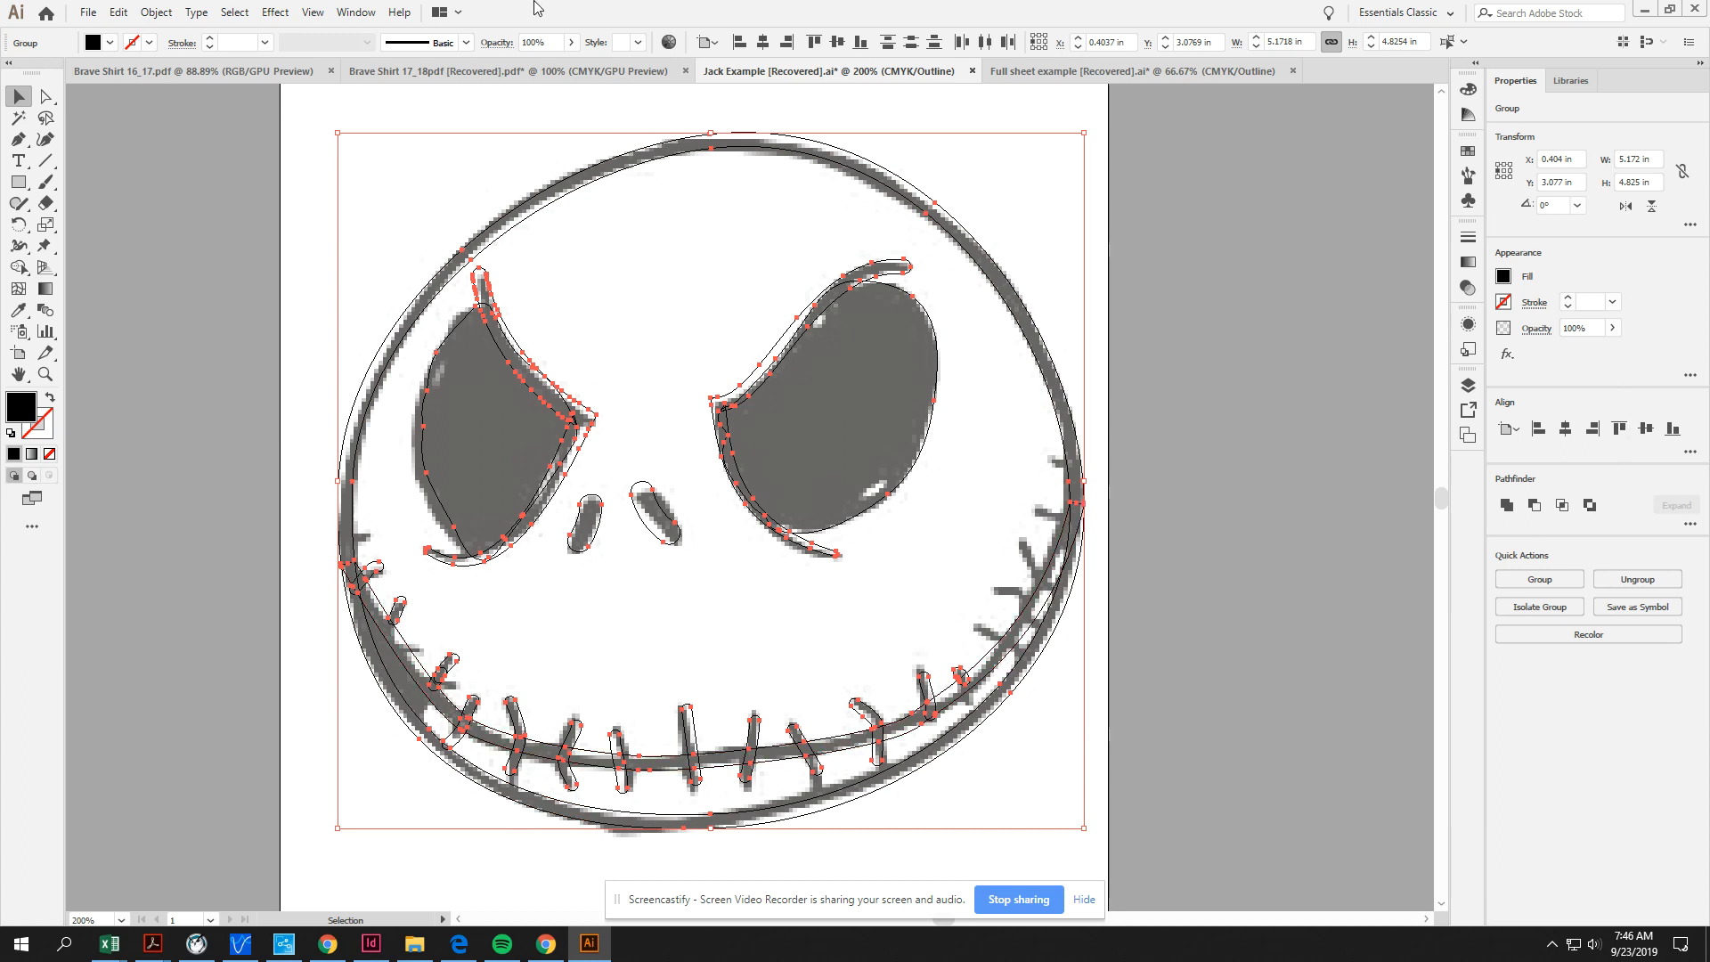
key("ctrl+y")
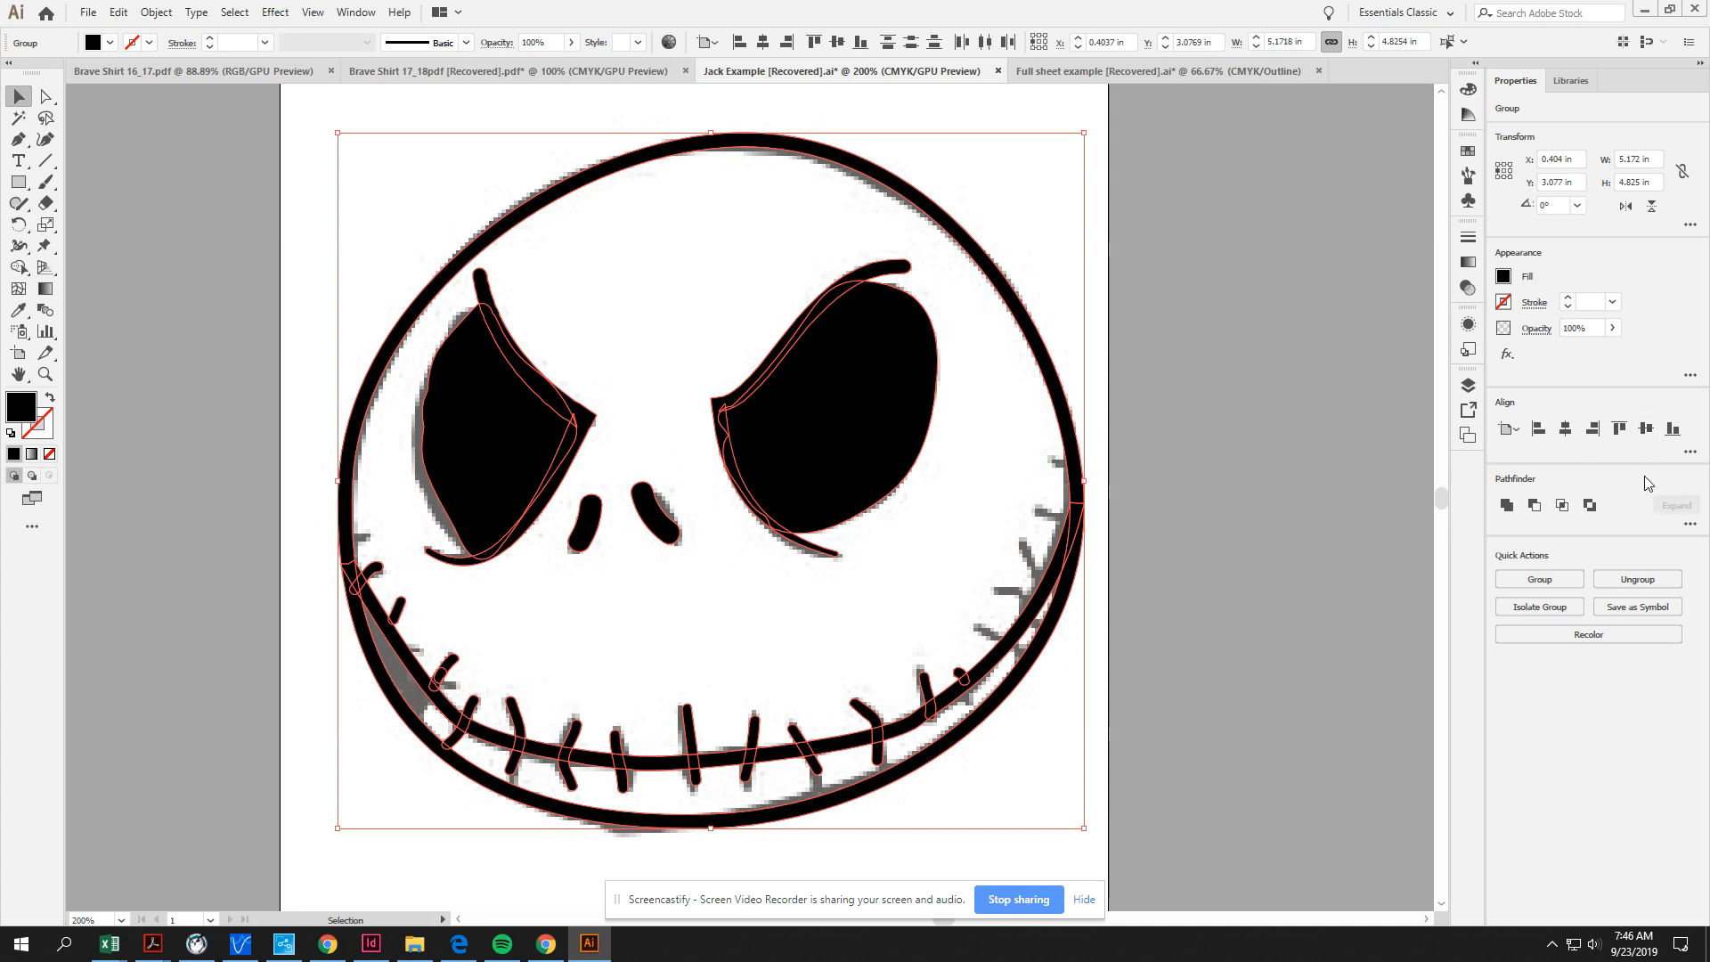
Step: Merge the overlapping skull shapes with the Pathfinder Merge operation and check the resulting paths in outline view
left_click(356, 12)
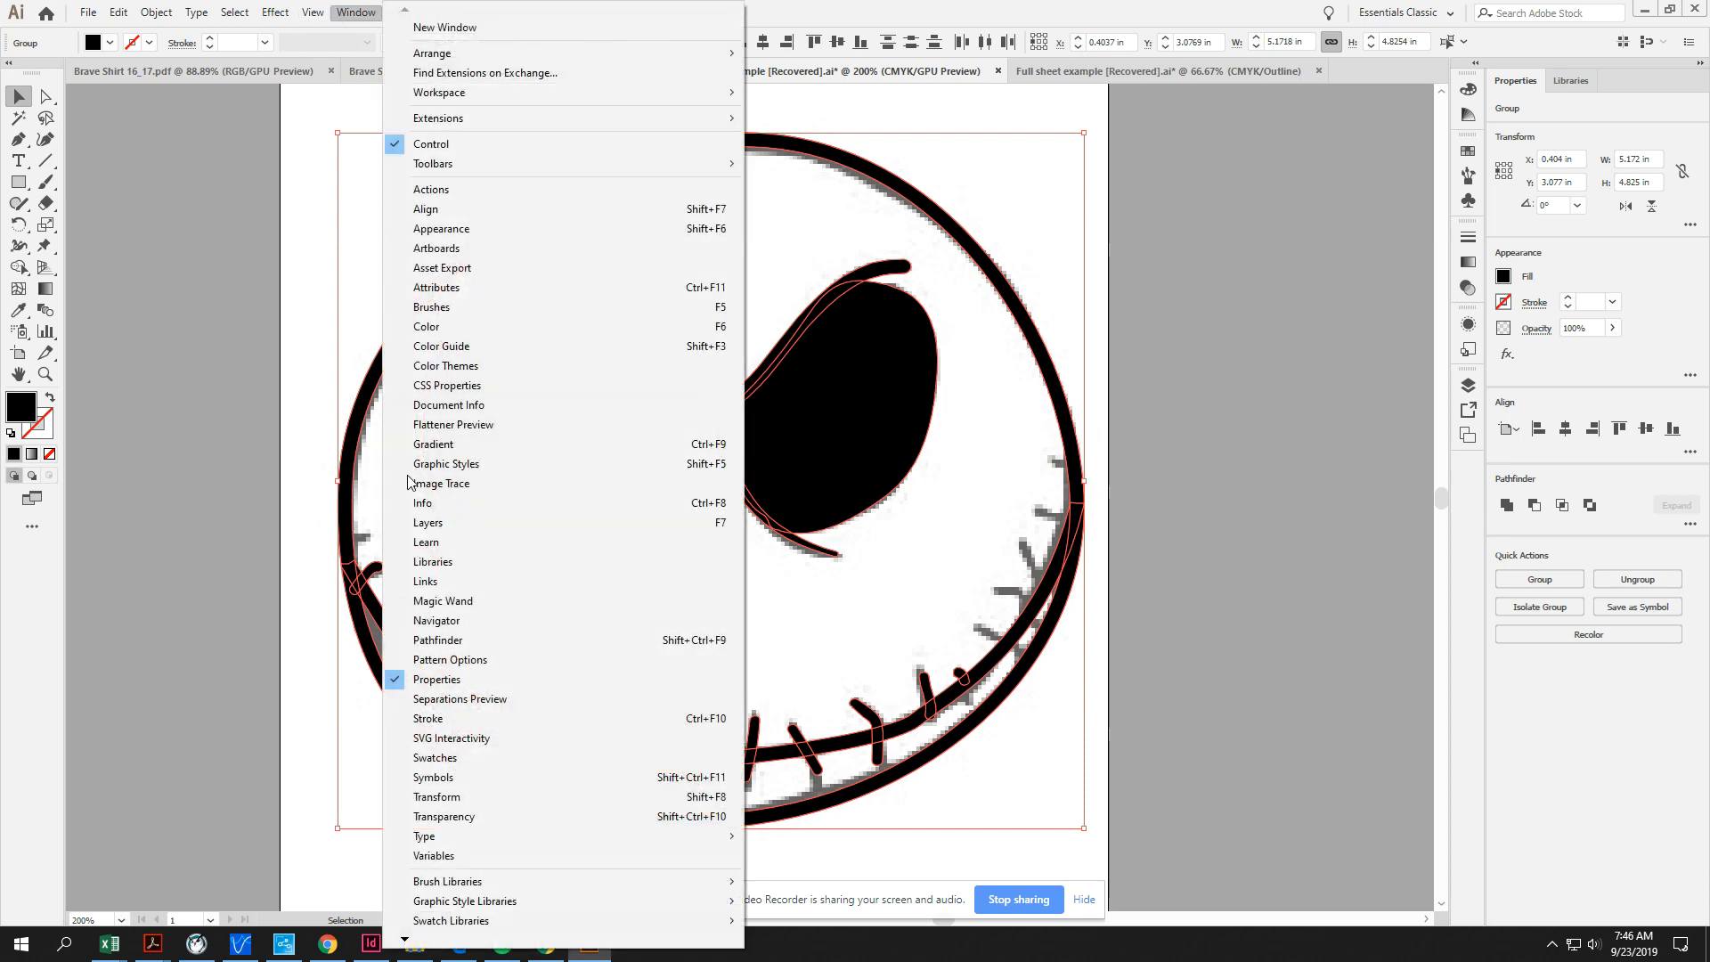
left_click(455, 641)
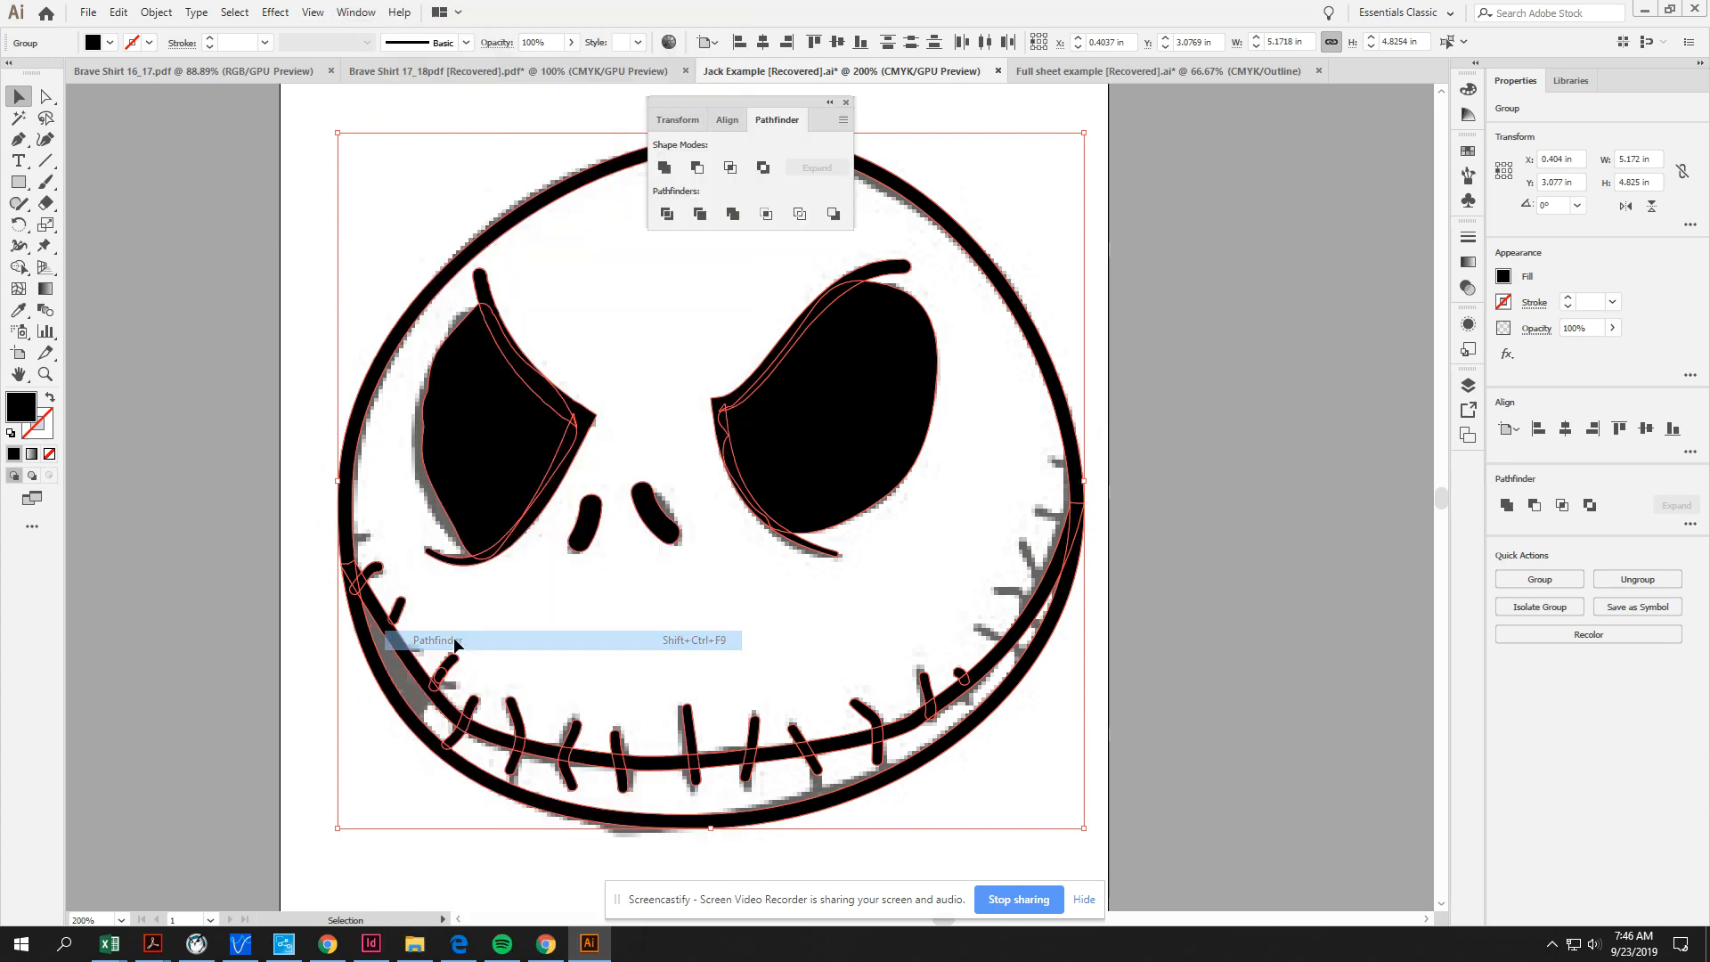
left_click(732, 214)
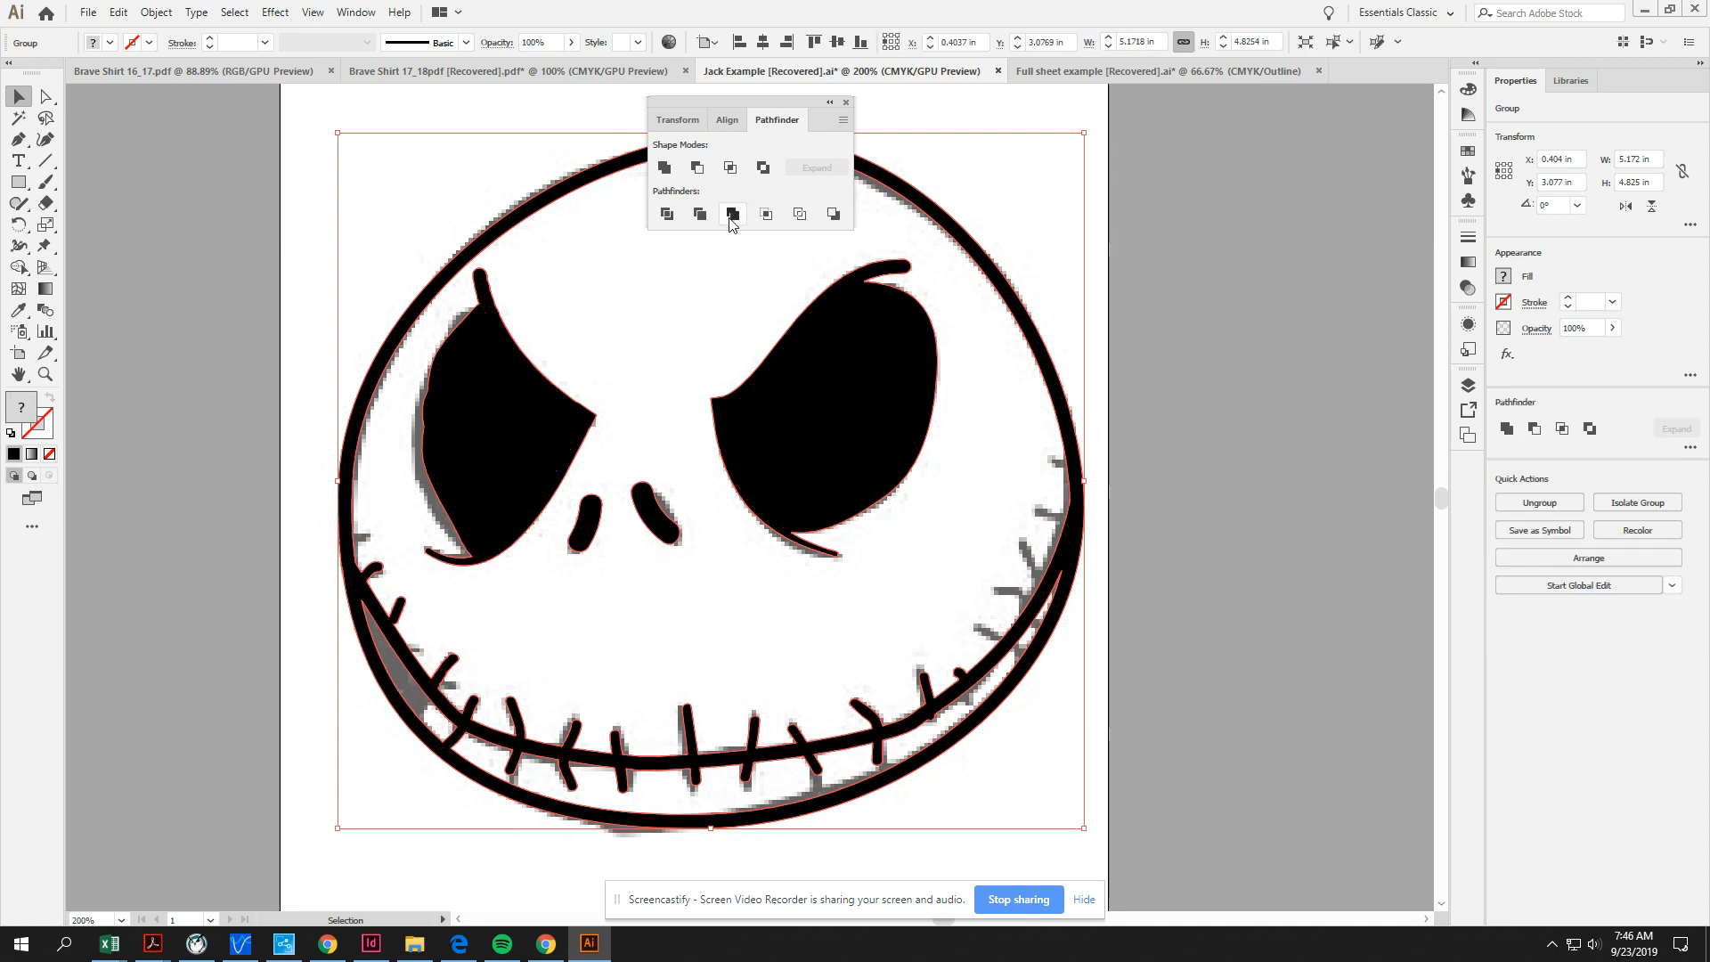
key("ctrl+y")
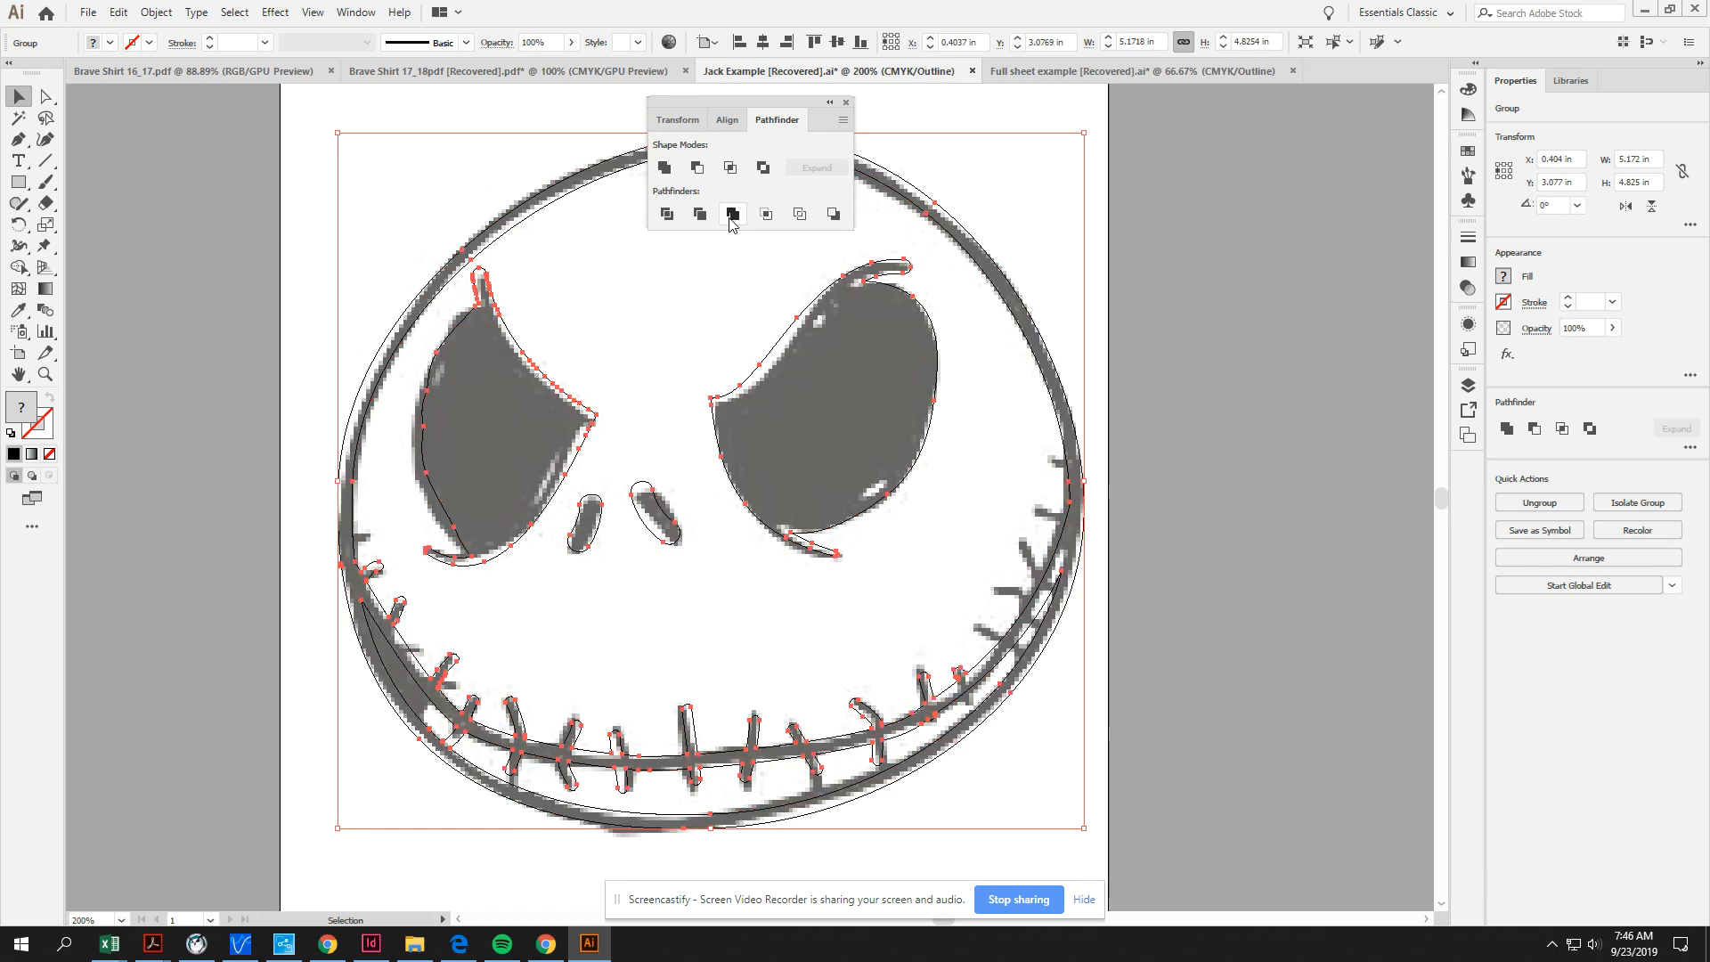
key("ctrl+y")
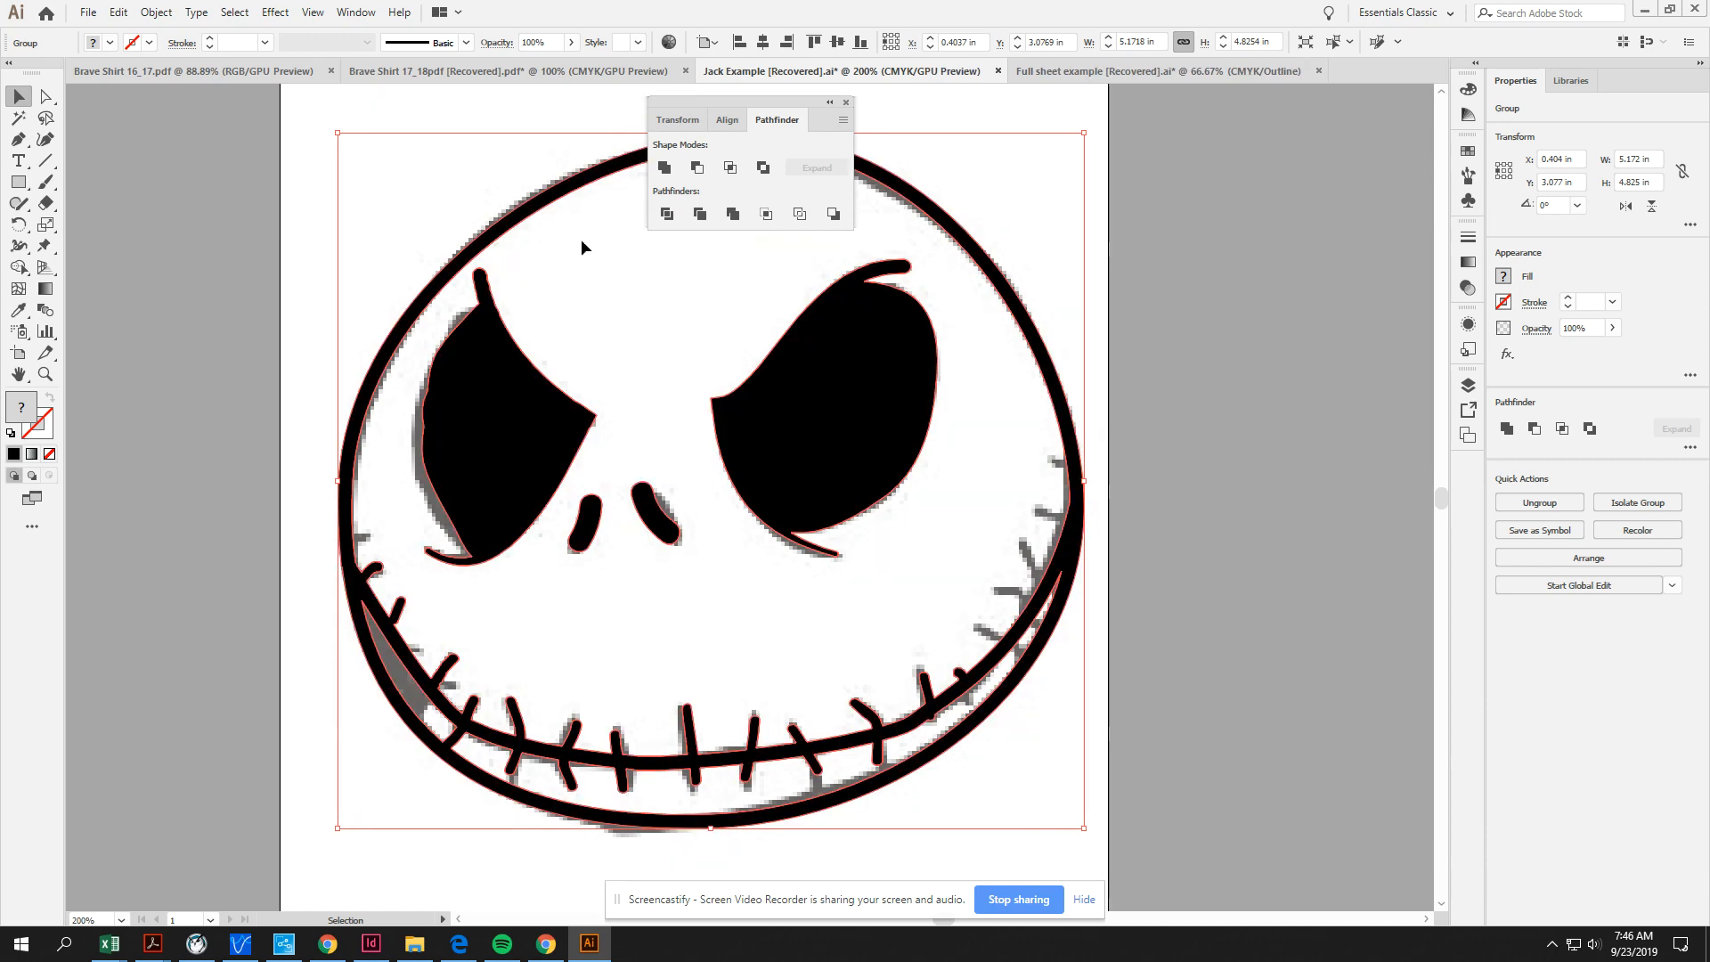
Step: Move the merged skull off the artboard to the right of the reference image, at about X 6.85 in, Y 2.87 in, and deselect it
key("ctrl+1")
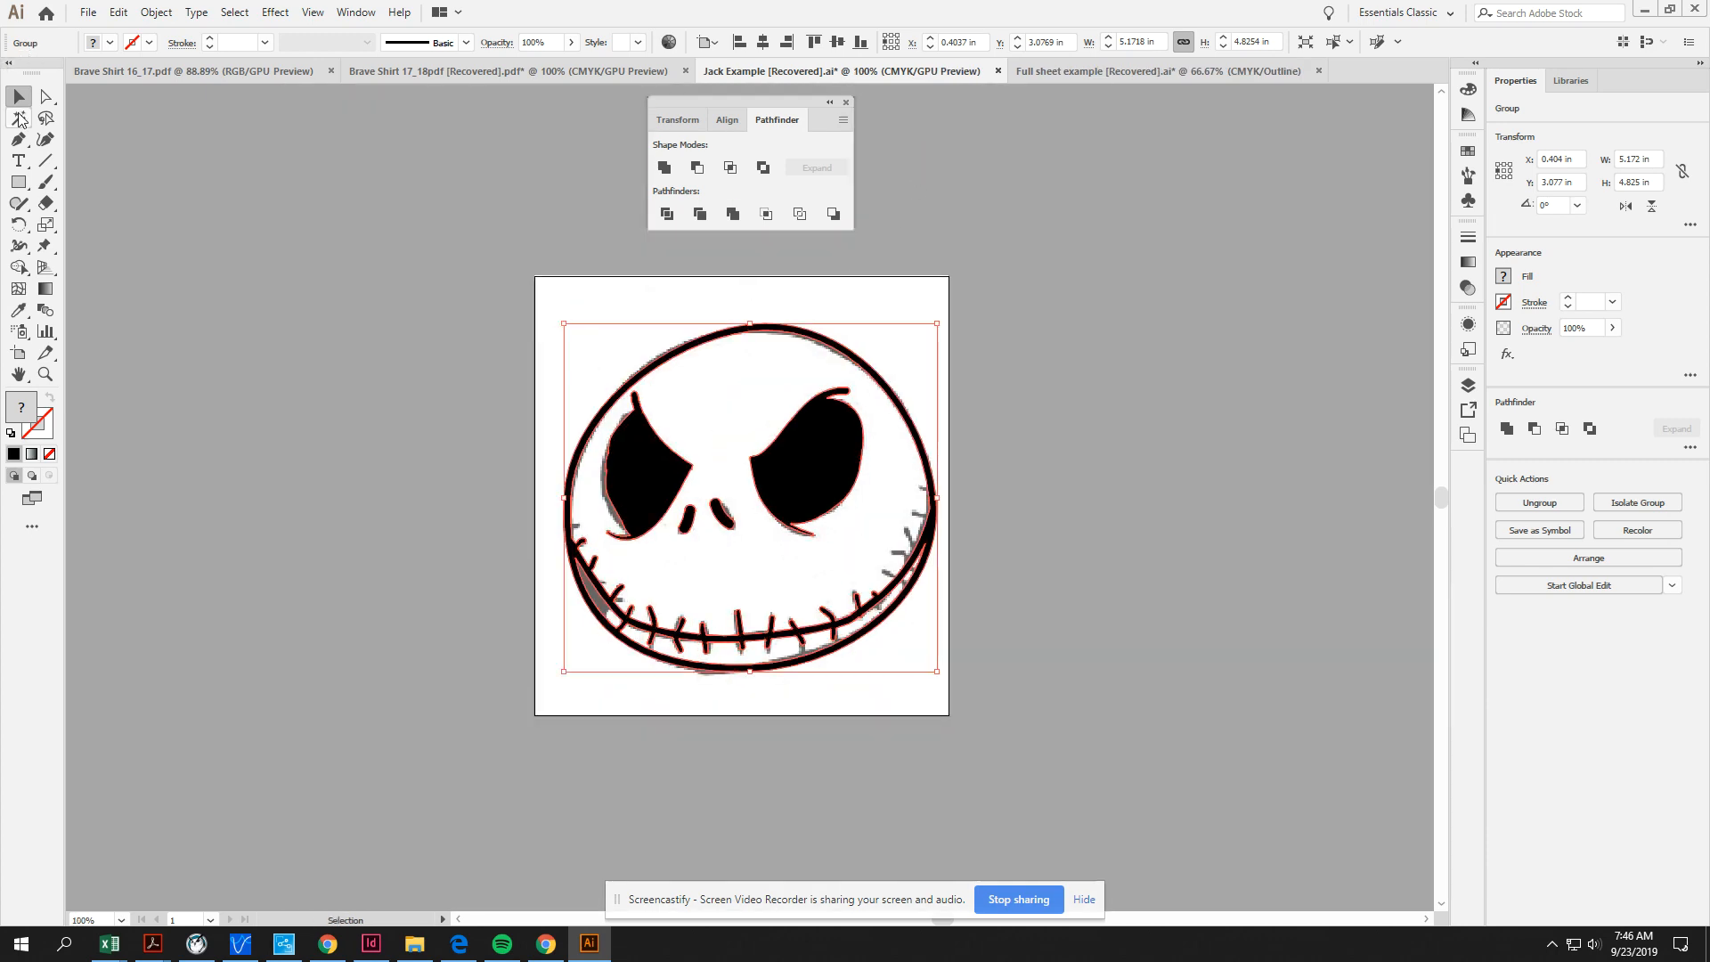
left_click_drag(793, 470, 1270, 460)
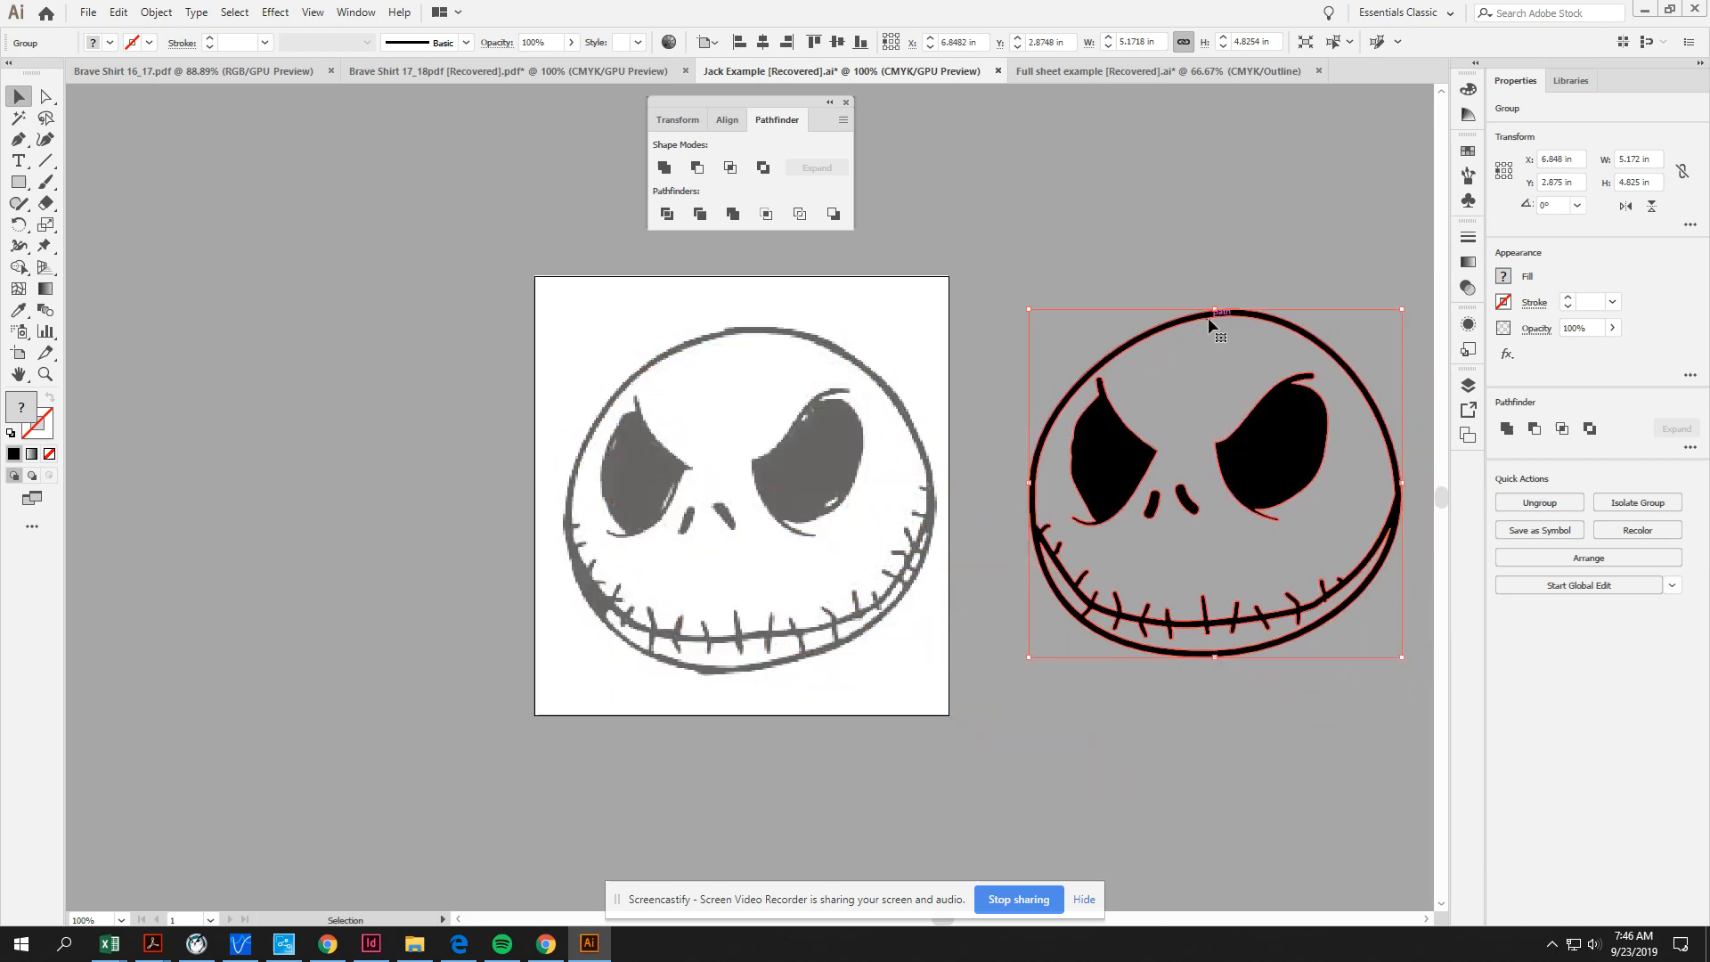
left_click(1211, 234)
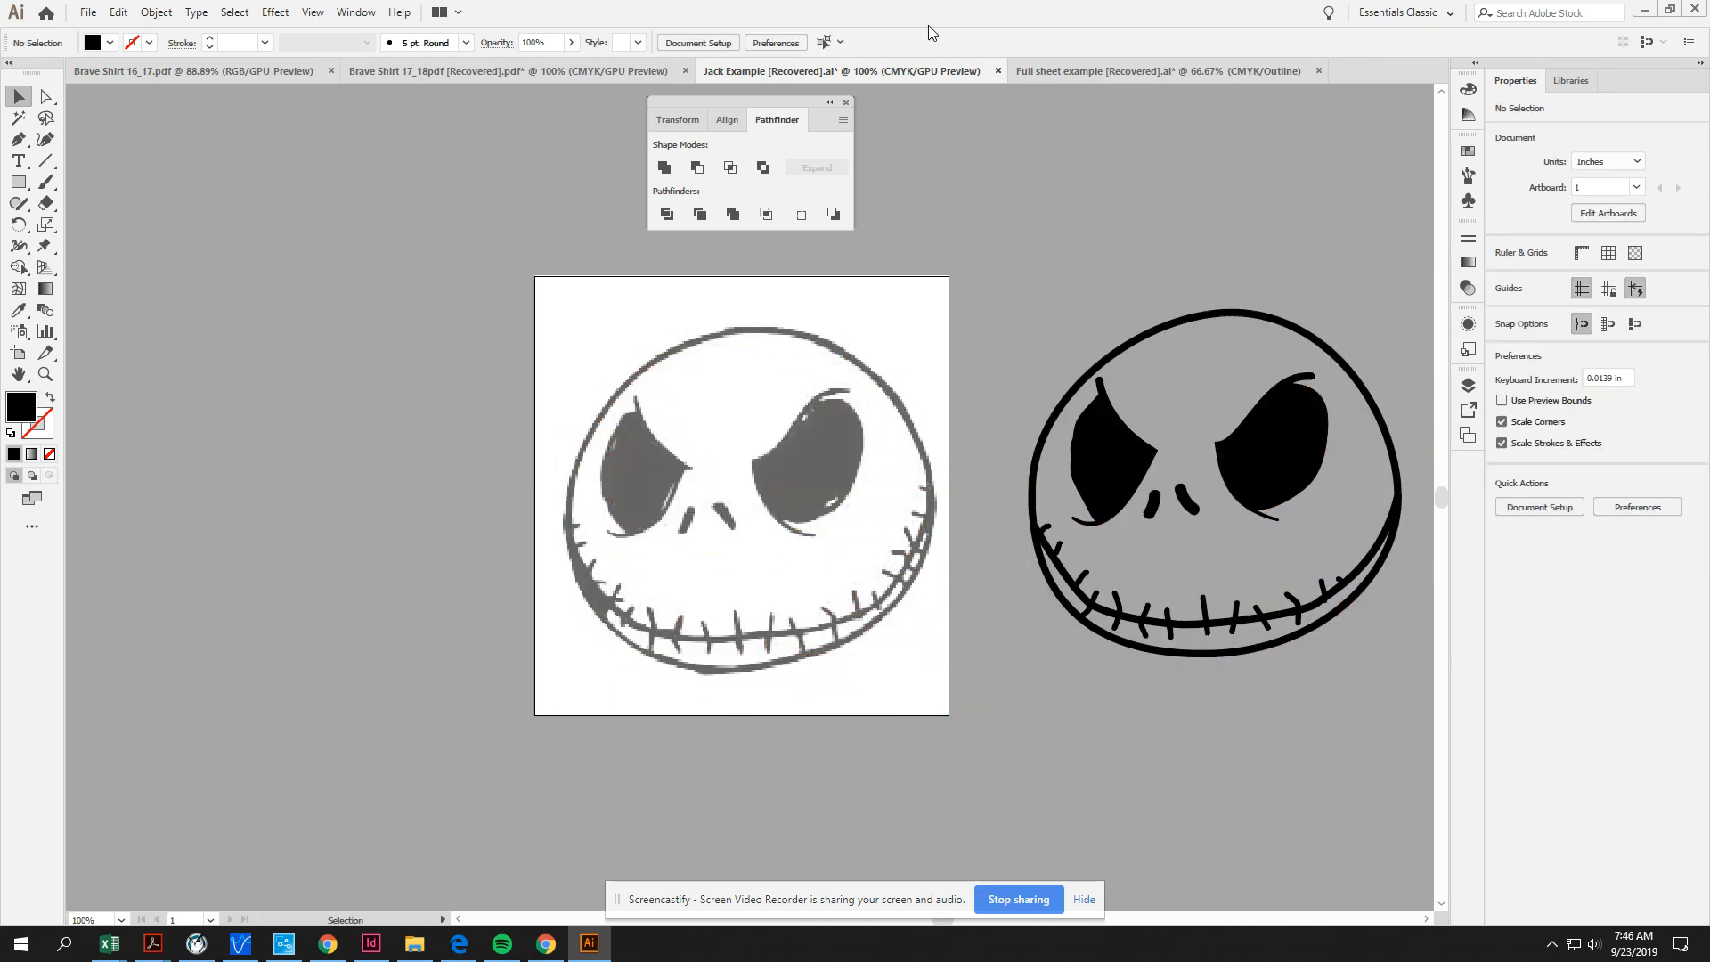
Step: Examine the complete sticker sheet layout in the recovered Full sheet example document
left_click(1109, 78)
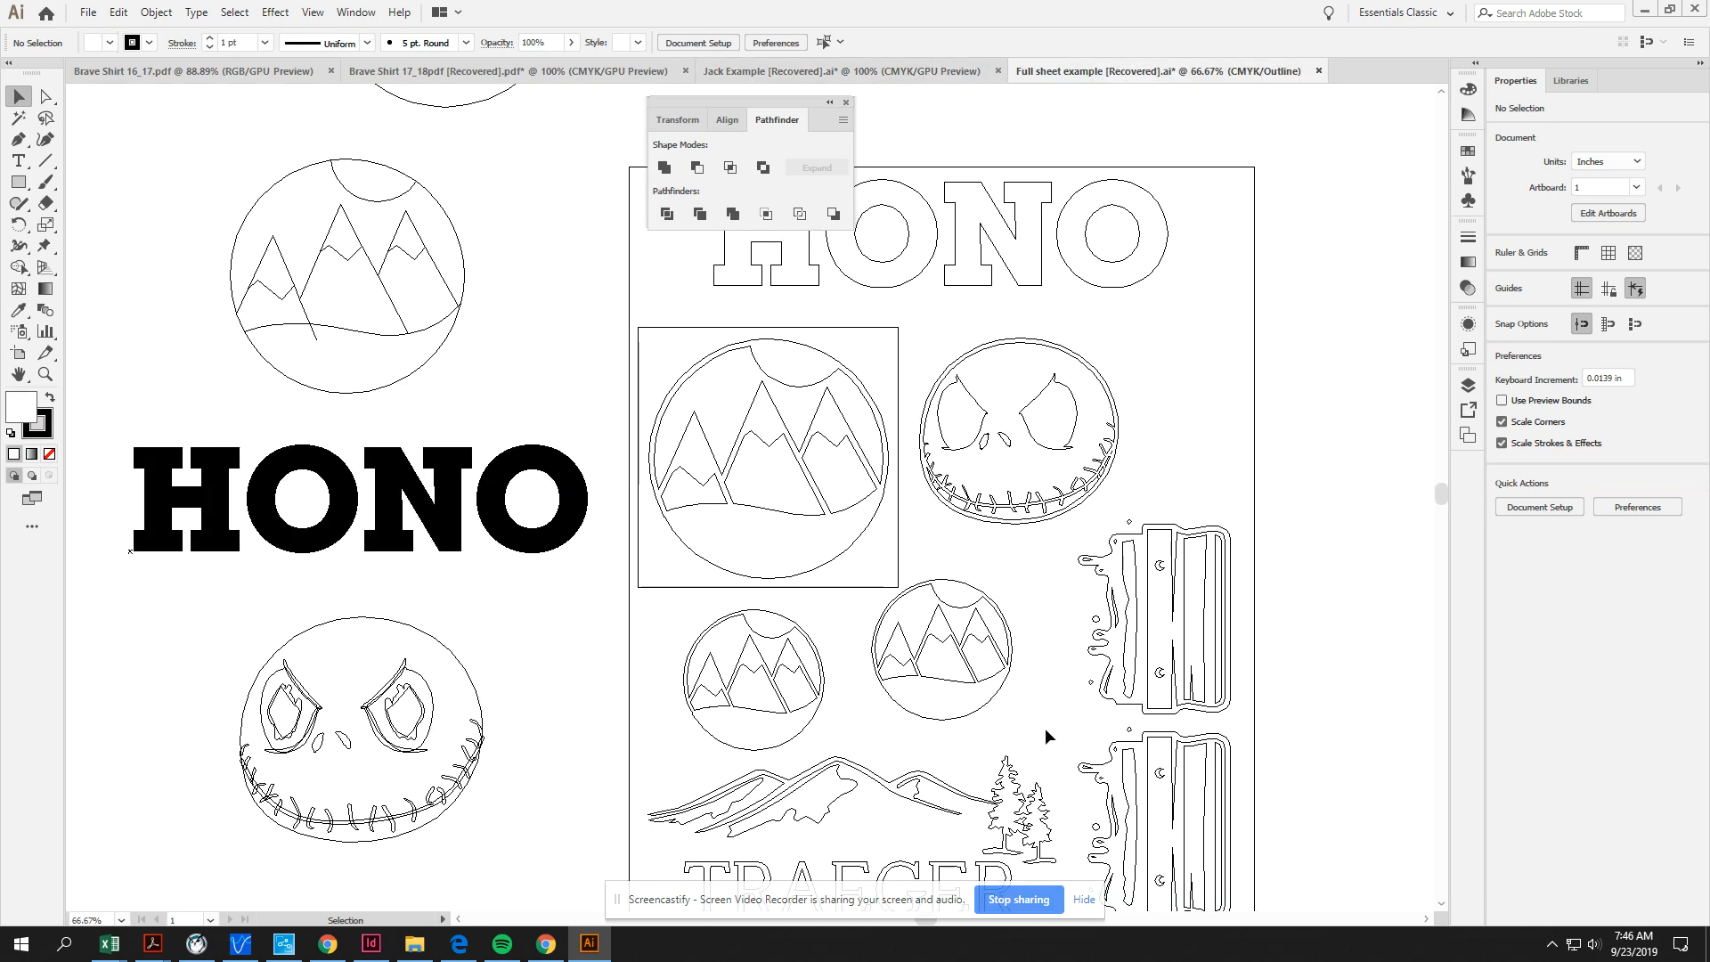
key("ctrl+minus")
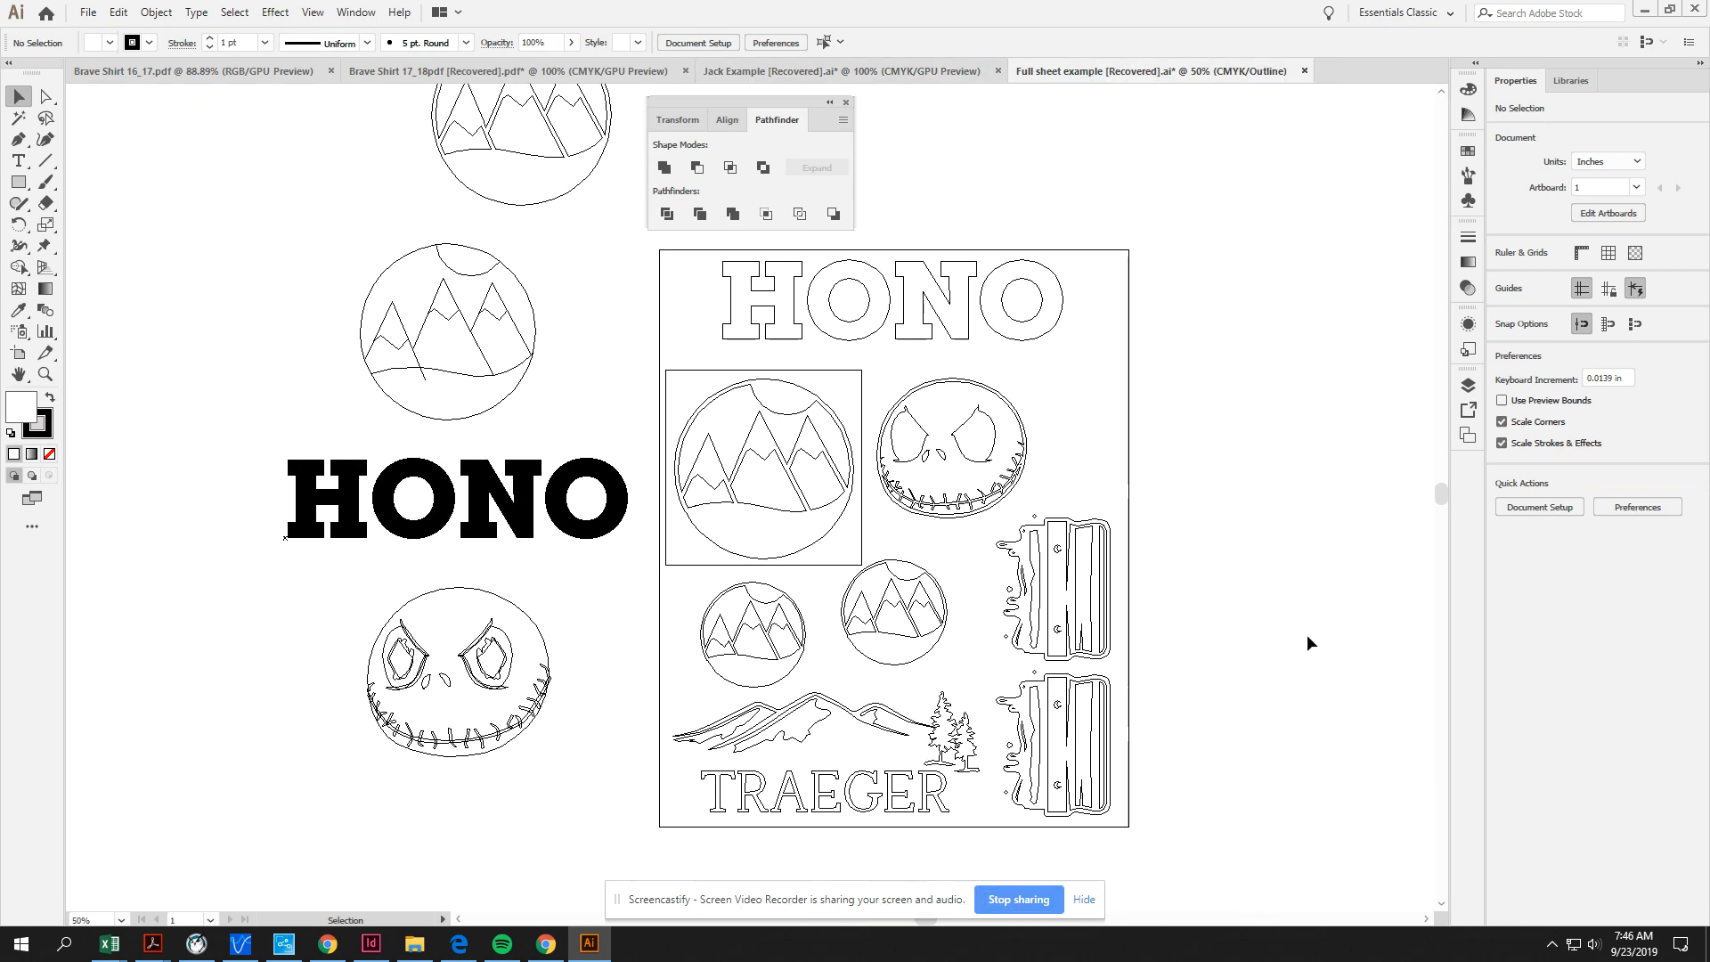